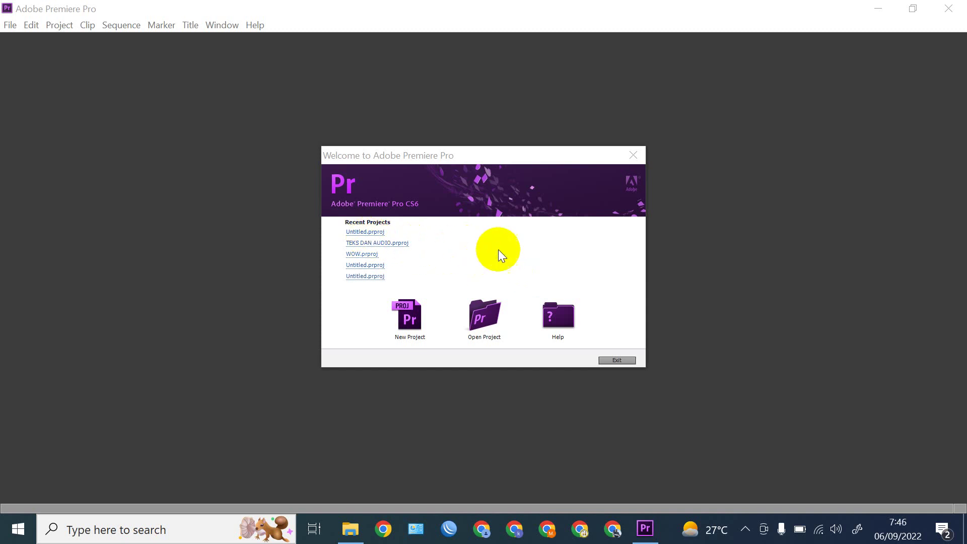
Create a new project named textaudio, stored in the PREMIERE folder of 03 - TEKS DAN AUDIO
left_click(407, 317)
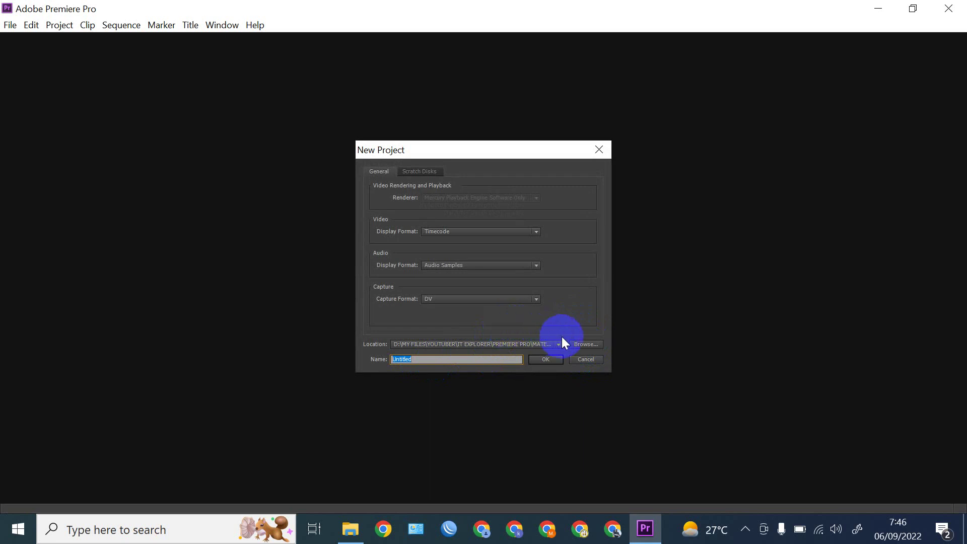
left_click(587, 347)
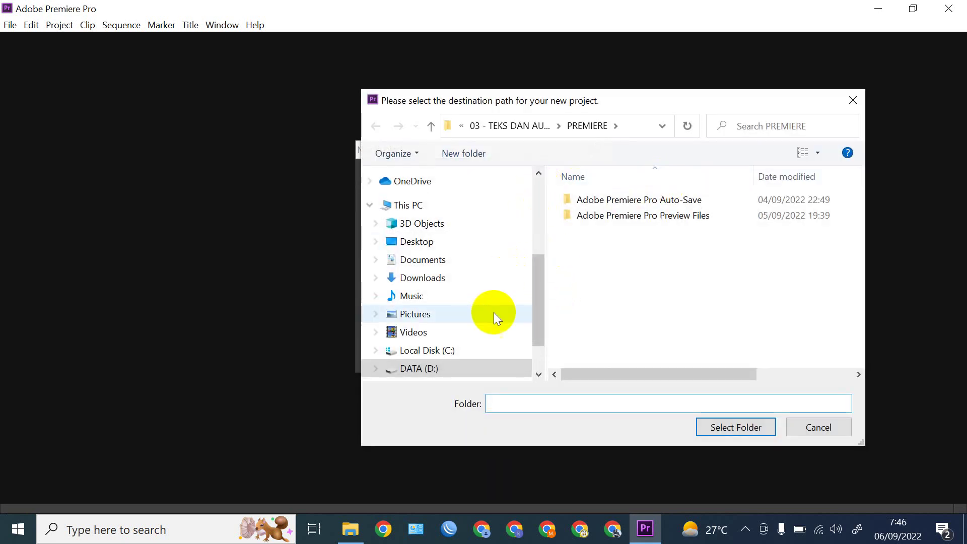
left_click(740, 430)
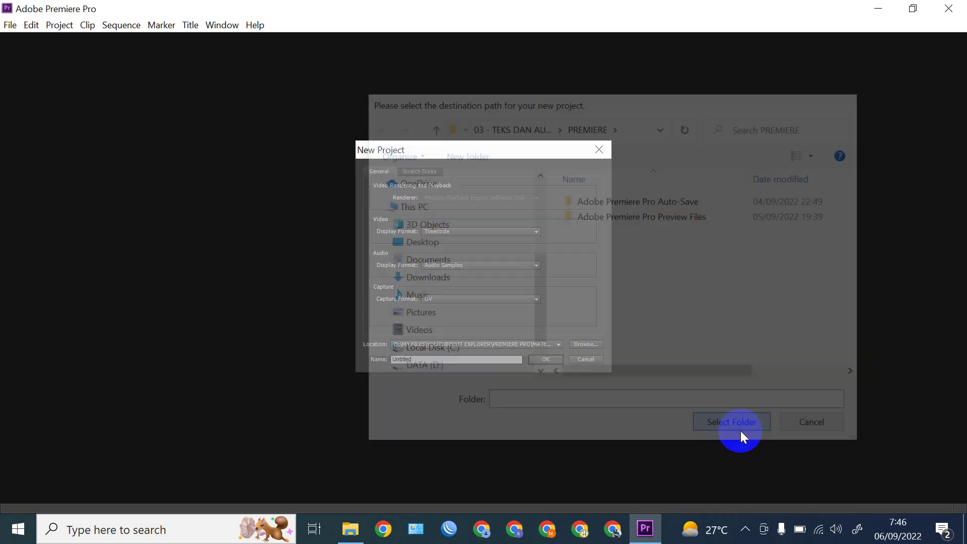
left_click_drag(453, 360, 381, 349)
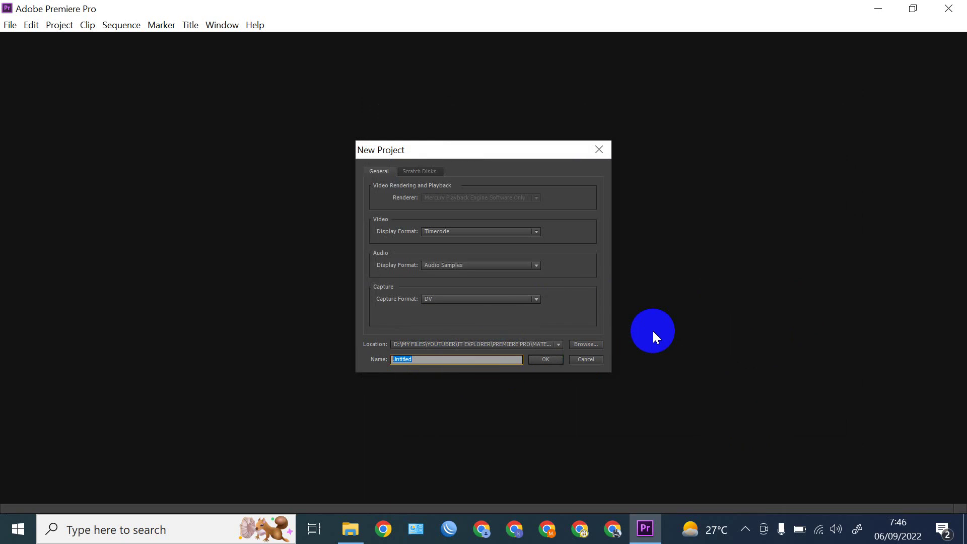
type("extaud")
type("io")
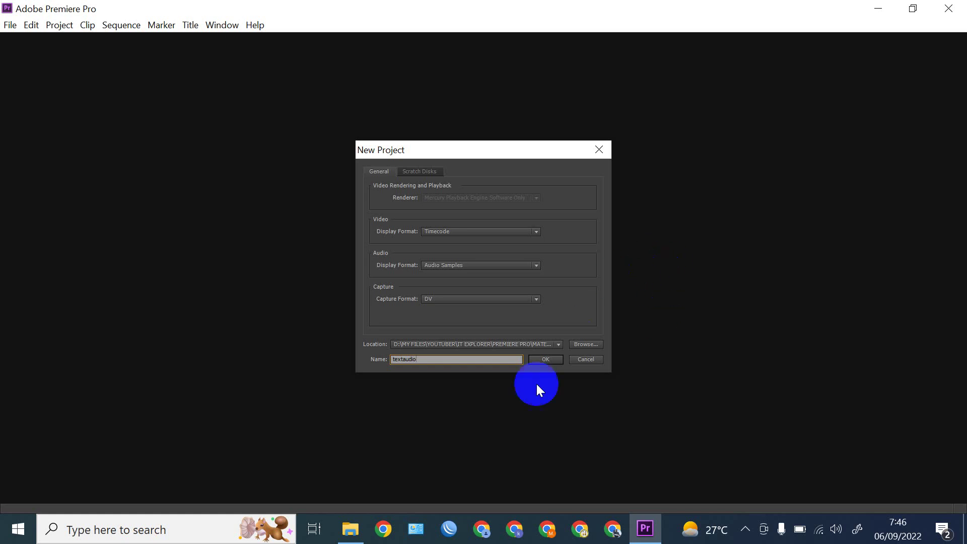
left_click(553, 361)
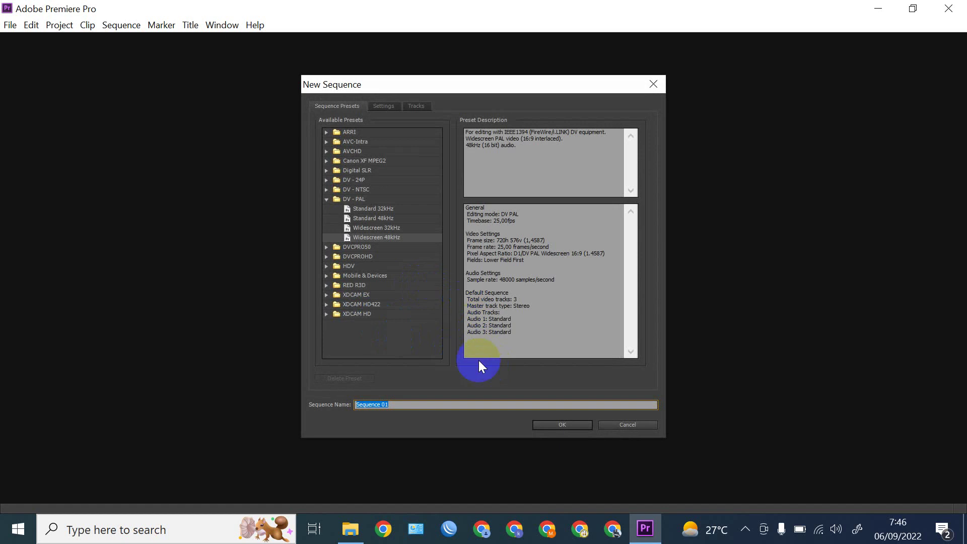
Create the new sequence with the name textaudio, using the DV - PAL Widescreen 48kHz preset
type("text")
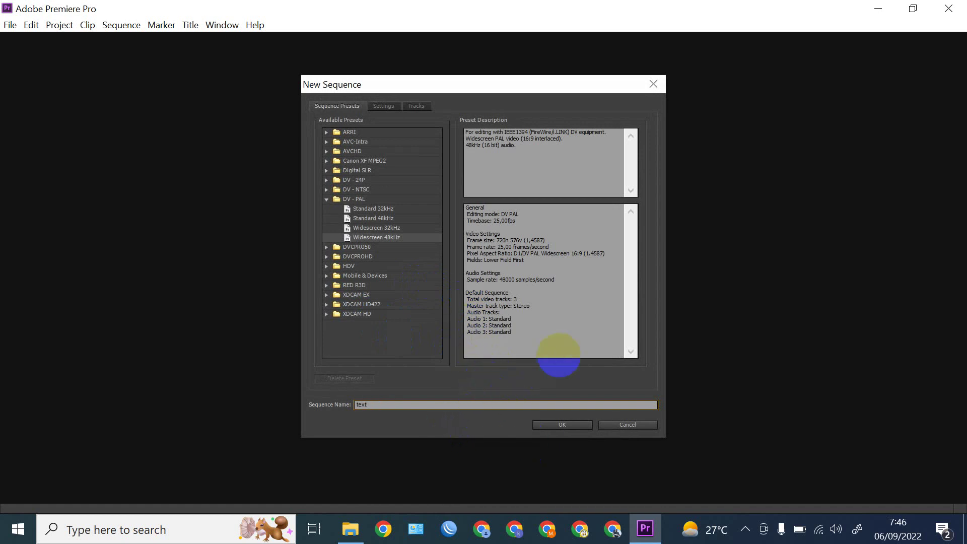
type("audio")
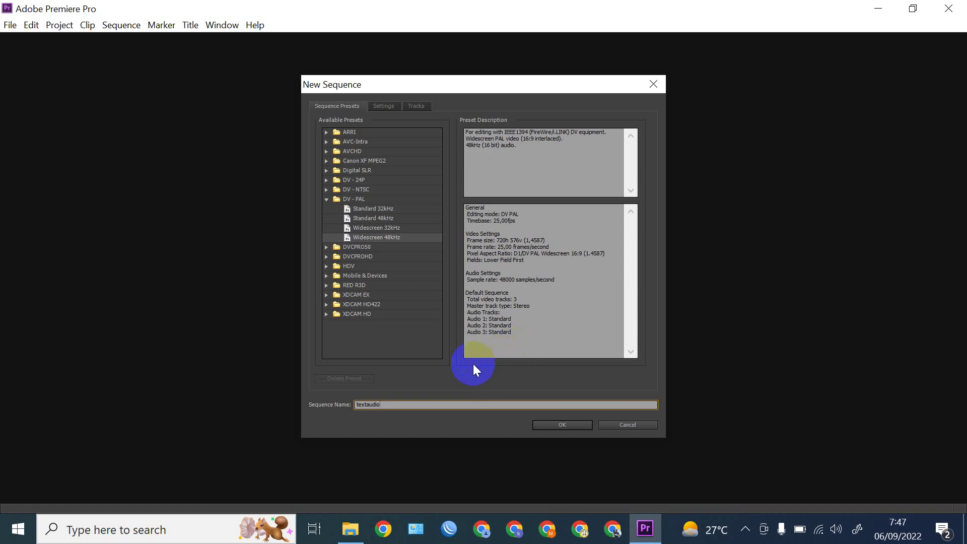
left_click(577, 424)
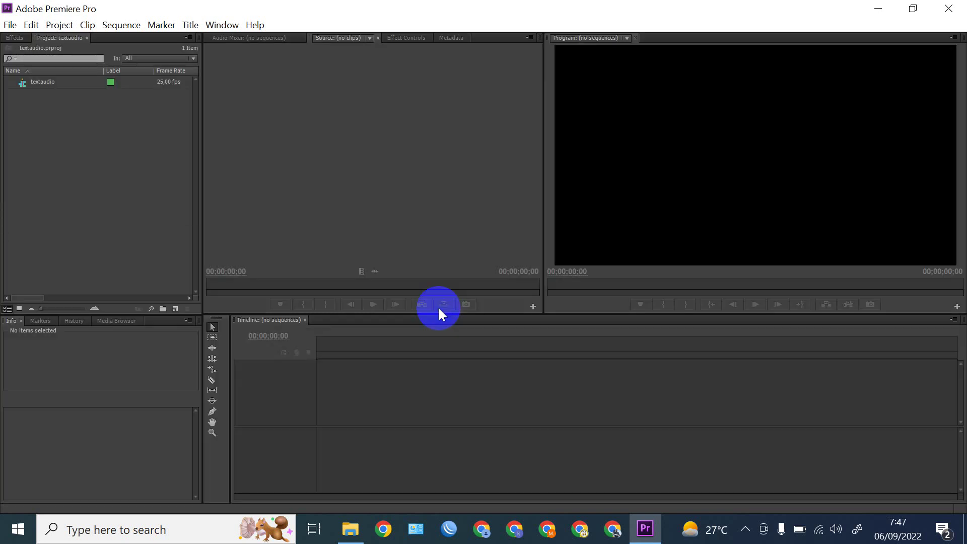
Add a new bin named video to the project
right_click(54, 131)
left_click(124, 157)
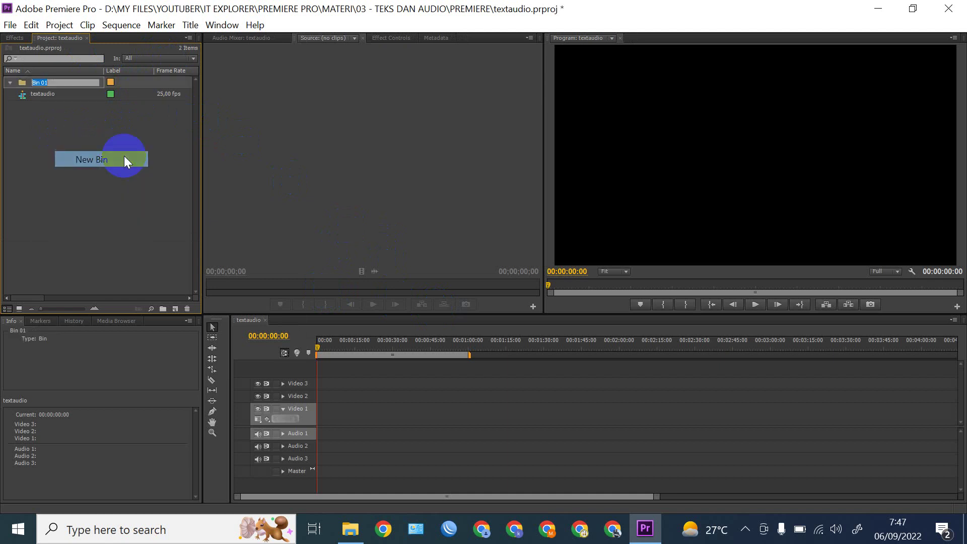
type("video")
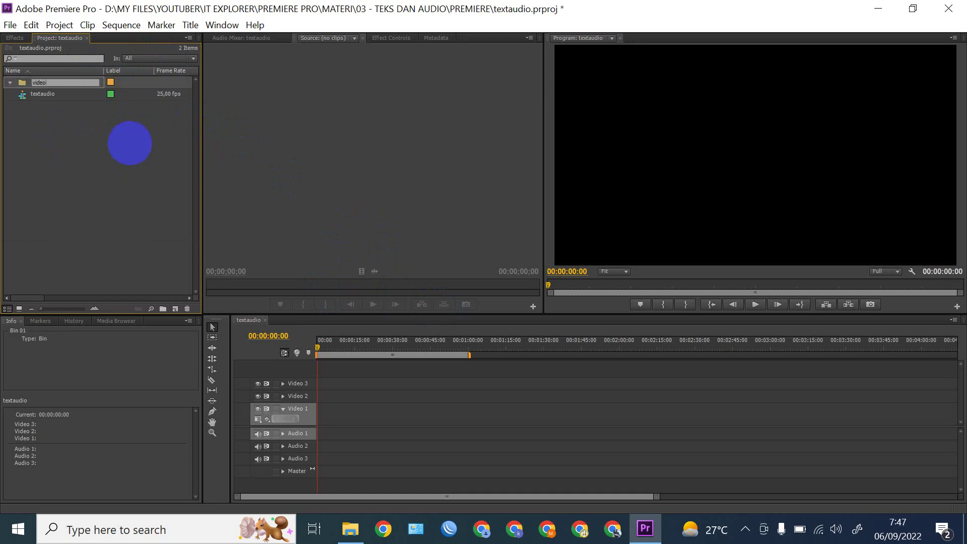
key("Tab")
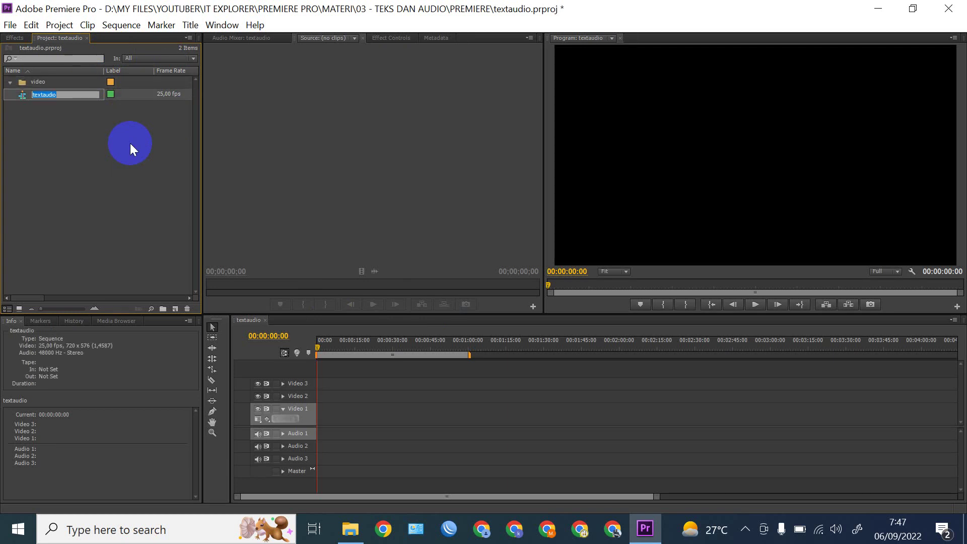
Add a second bin named audio at the top level of the project
right_click(96, 144)
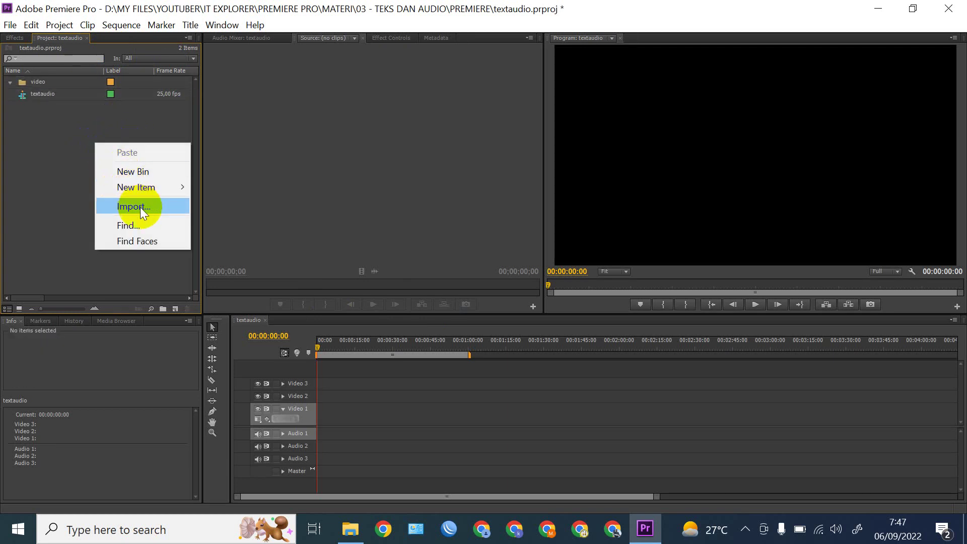
left_click(141, 172)
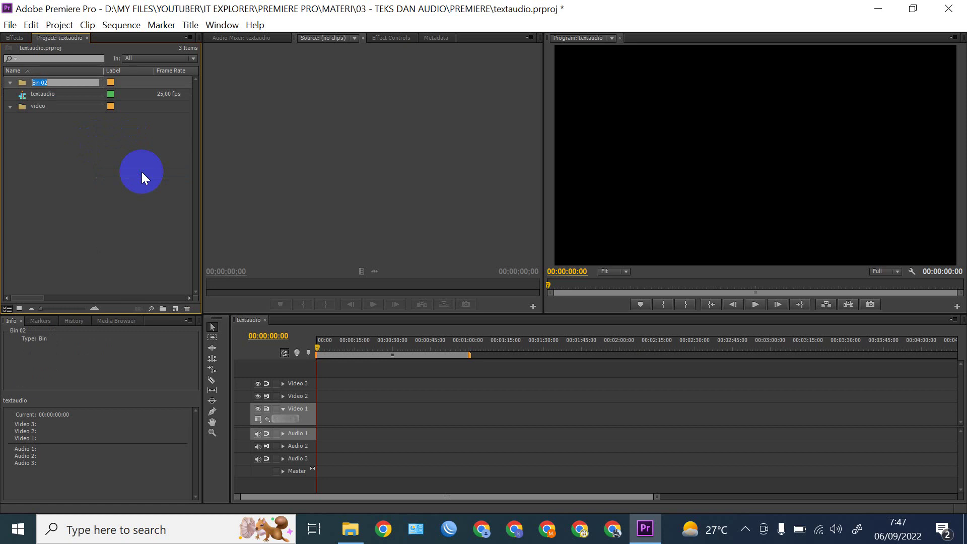
type("audio")
key("Tab")
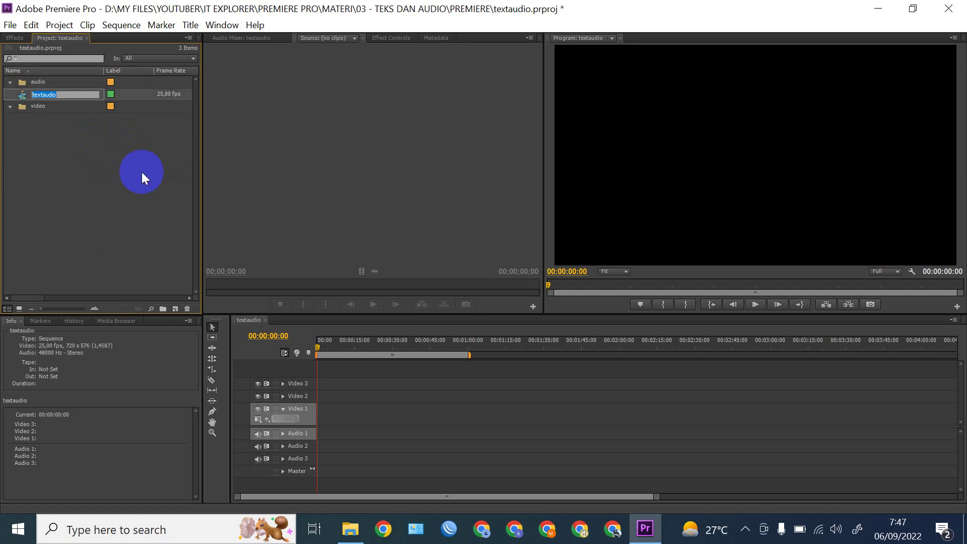
Add a third bin named text at the top level of the project
right_click(76, 161)
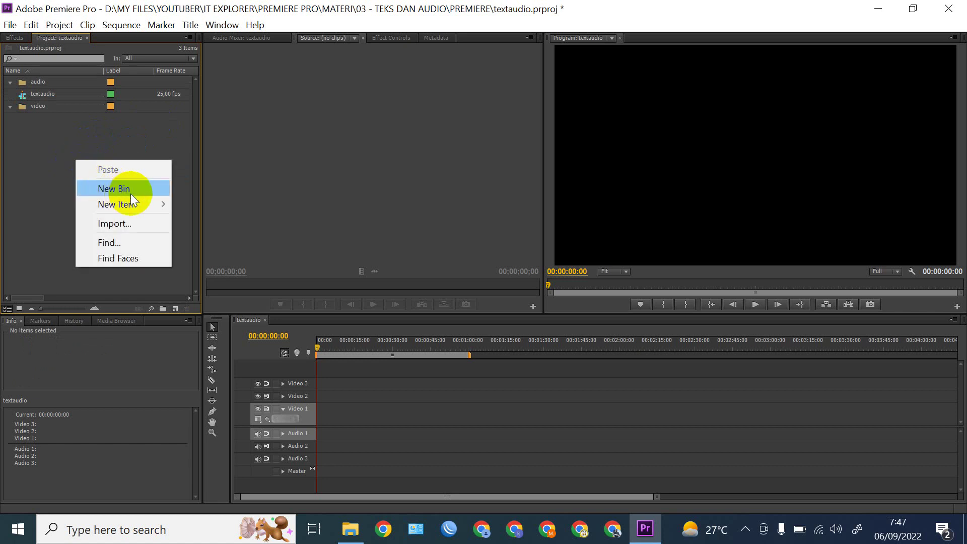
left_click(136, 188)
type("text")
key("Tab")
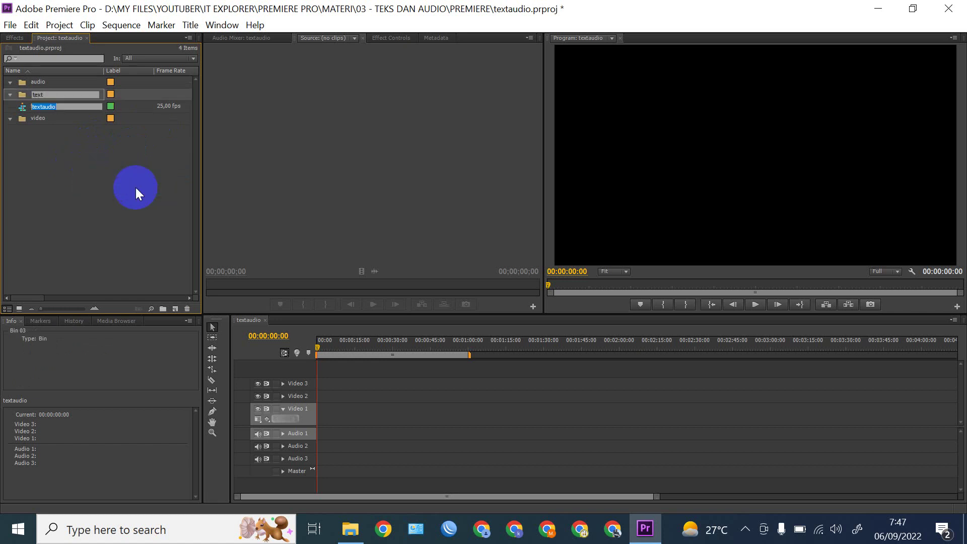
left_click(44, 128)
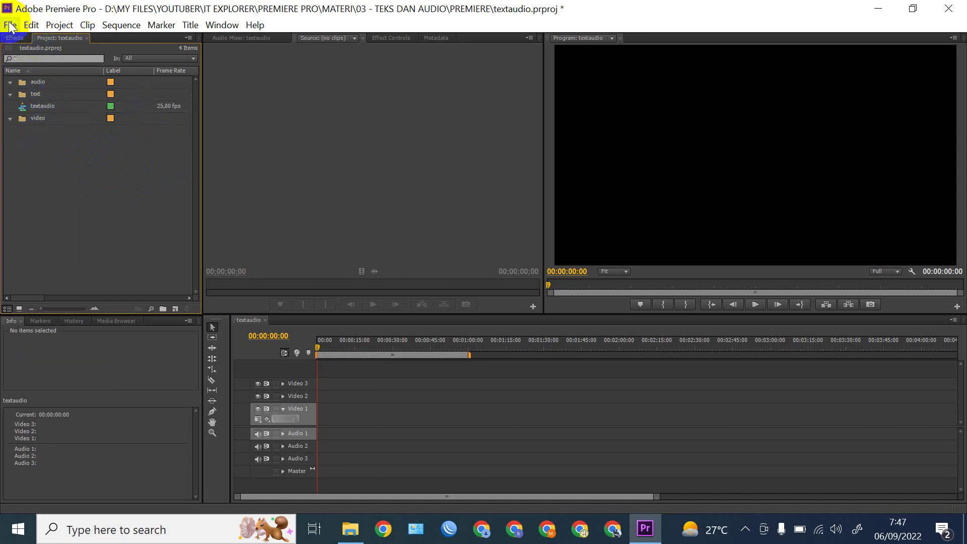
double_click(23, 121)
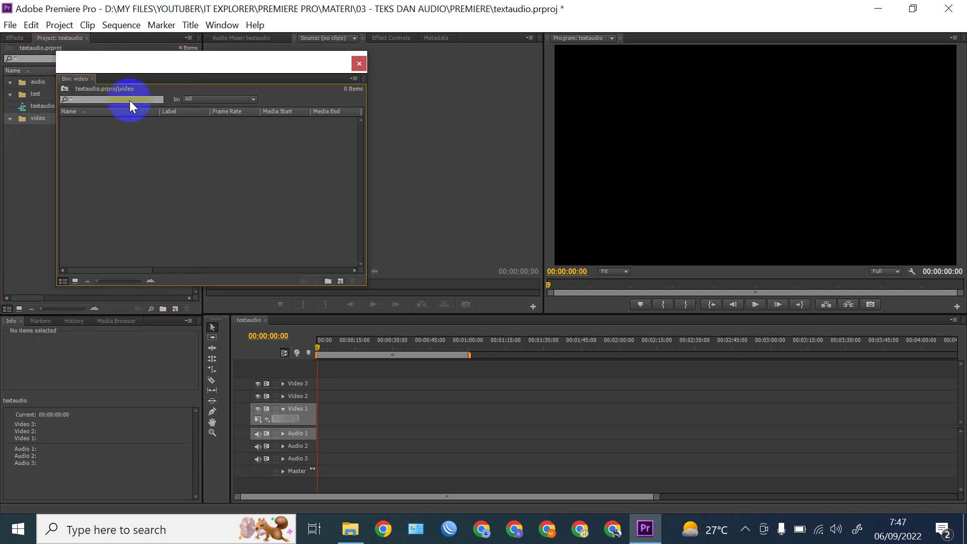
right_click(118, 159)
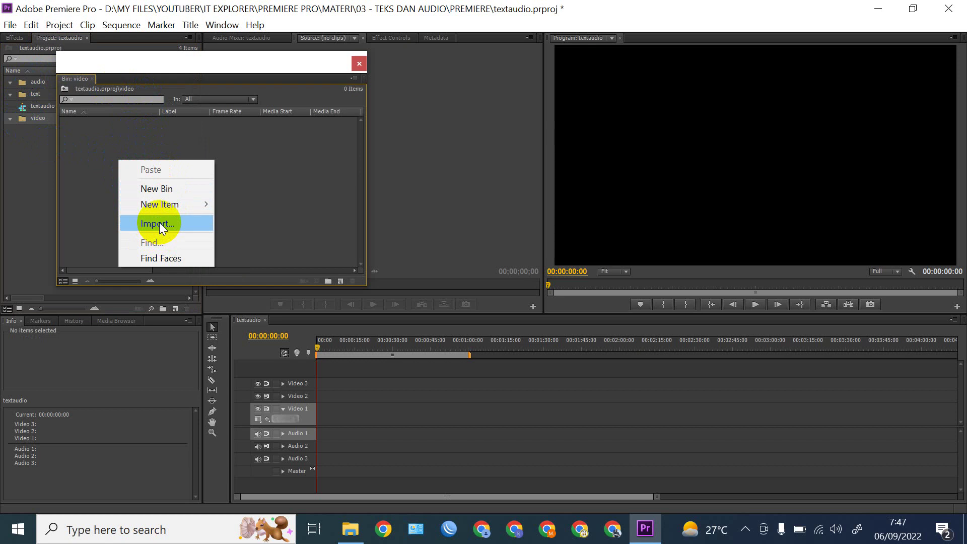
left_click(359, 63)
left_click(359, 63)
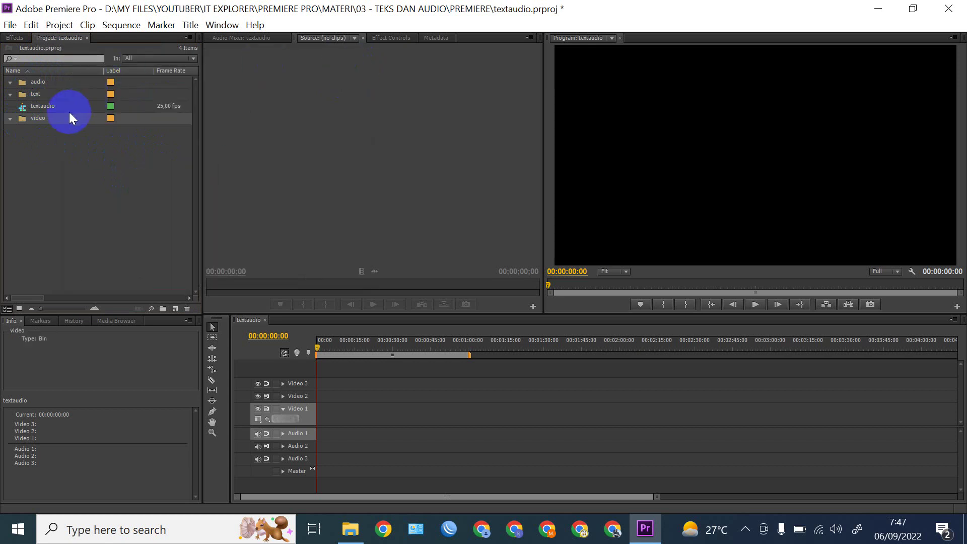
Import all clips from 20210402_093109.mp4 to 20210402_094033.mp4 in the VIDEO folder into the video bin, and close the bin window
double_click(42, 118)
right_click(122, 151)
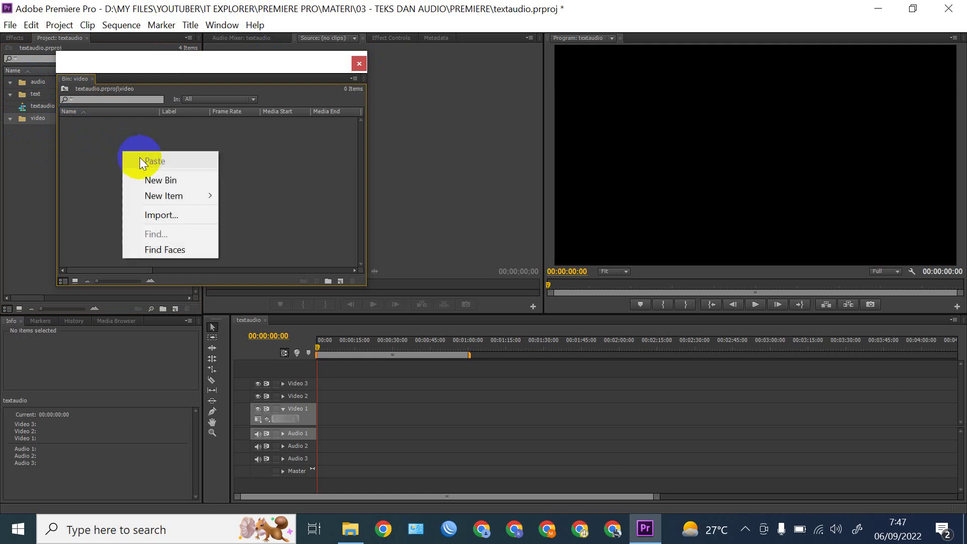
left_click(171, 211)
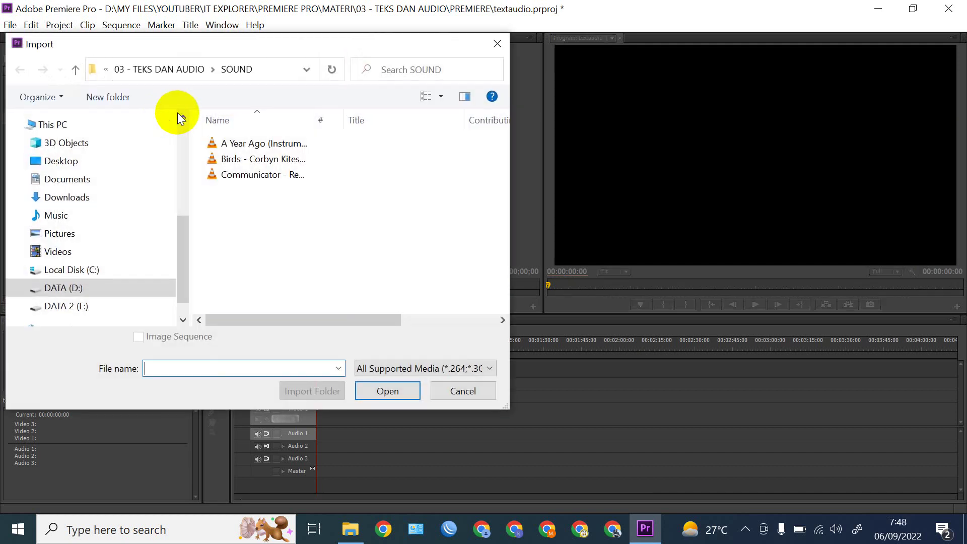
left_click(192, 70)
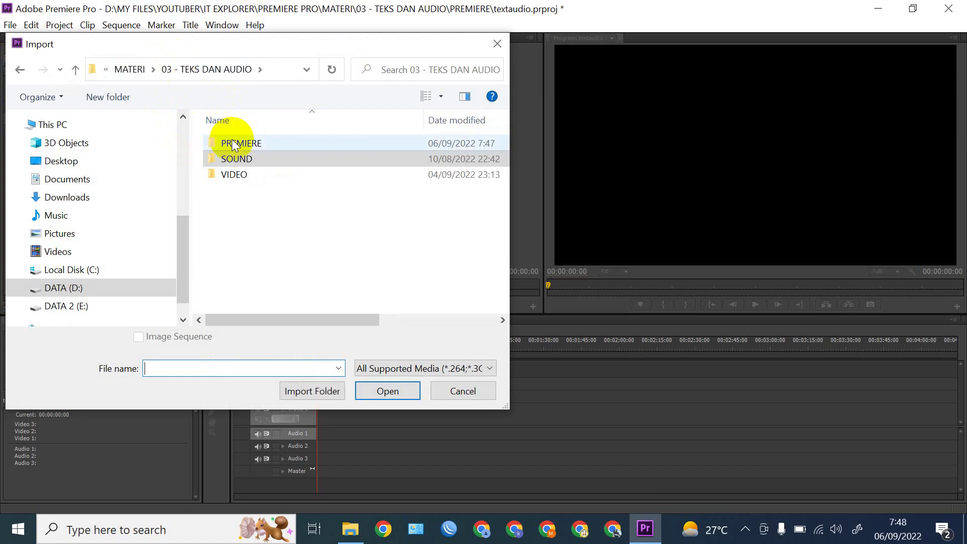
double_click(235, 177)
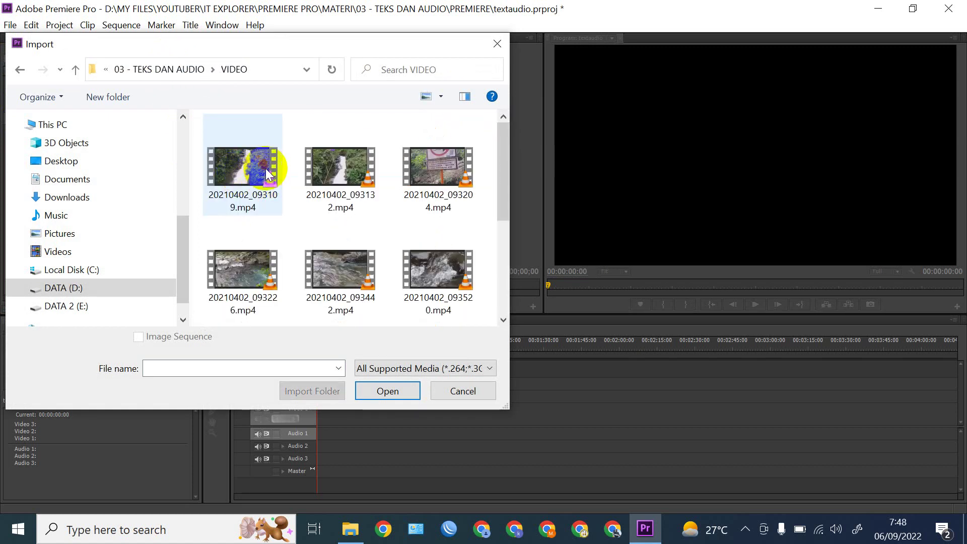
left_click(265, 167)
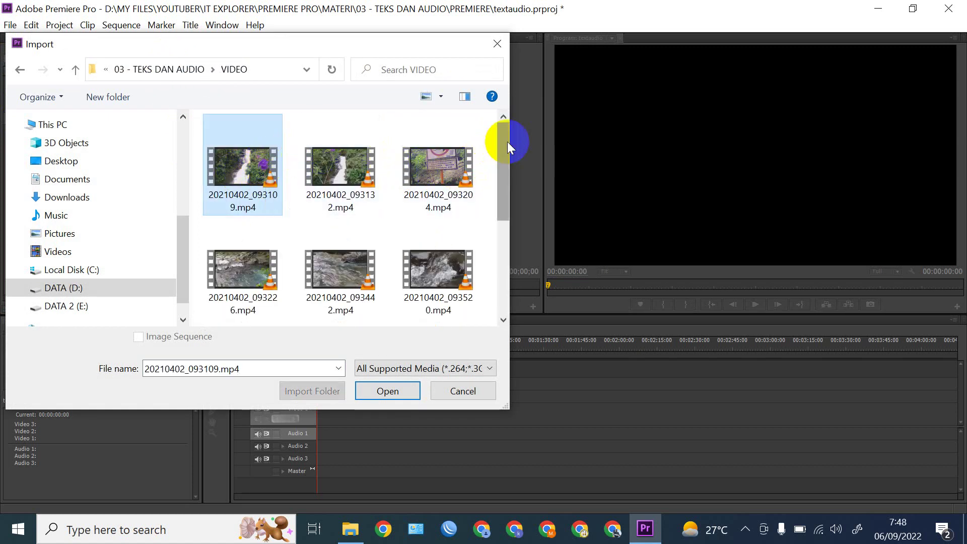
left_click_drag(503, 145, 506, 257)
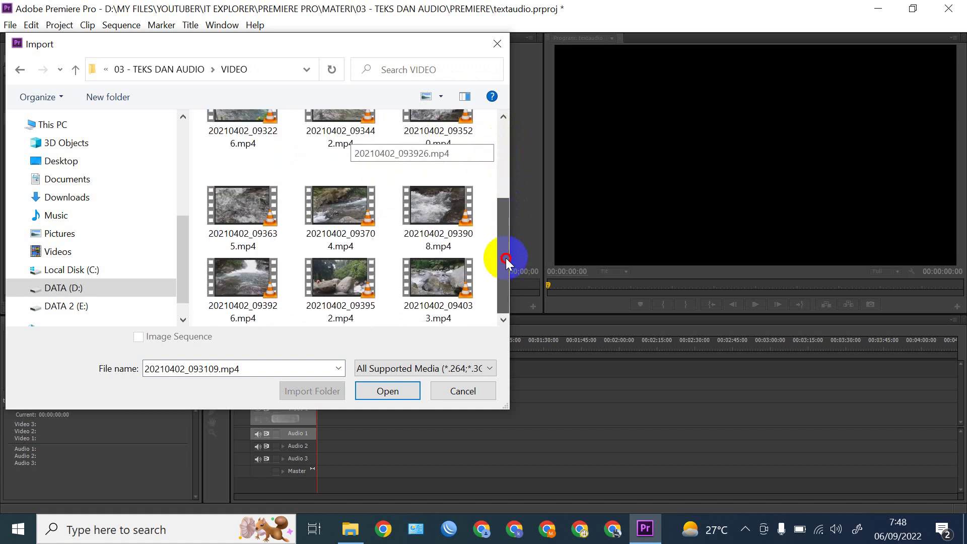
left_click(432, 294, "shift")
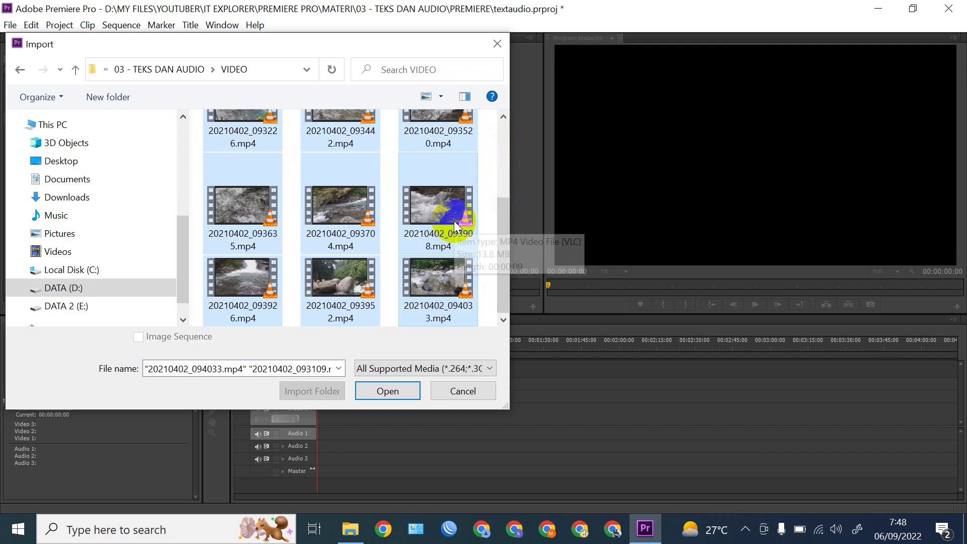
left_click(406, 393)
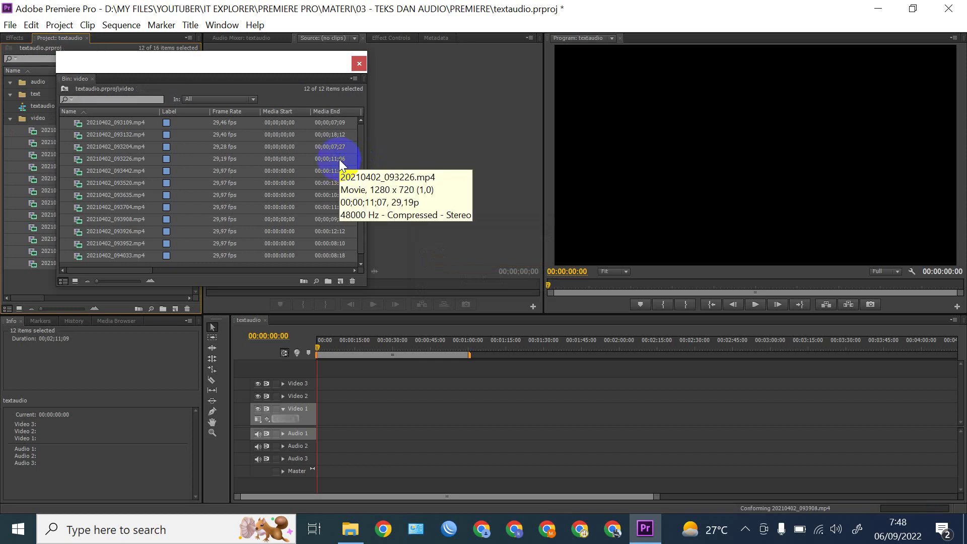
left_click(360, 63)
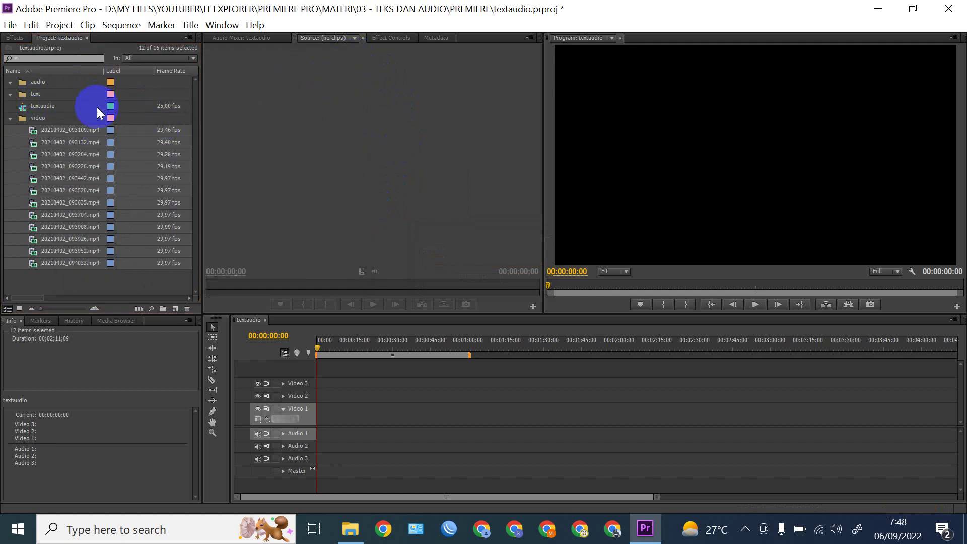
Import the A Year Ago, Birds and Communicator tracks from the SOUND folder into the audio bin, close its window and collapse the bin
double_click(22, 83)
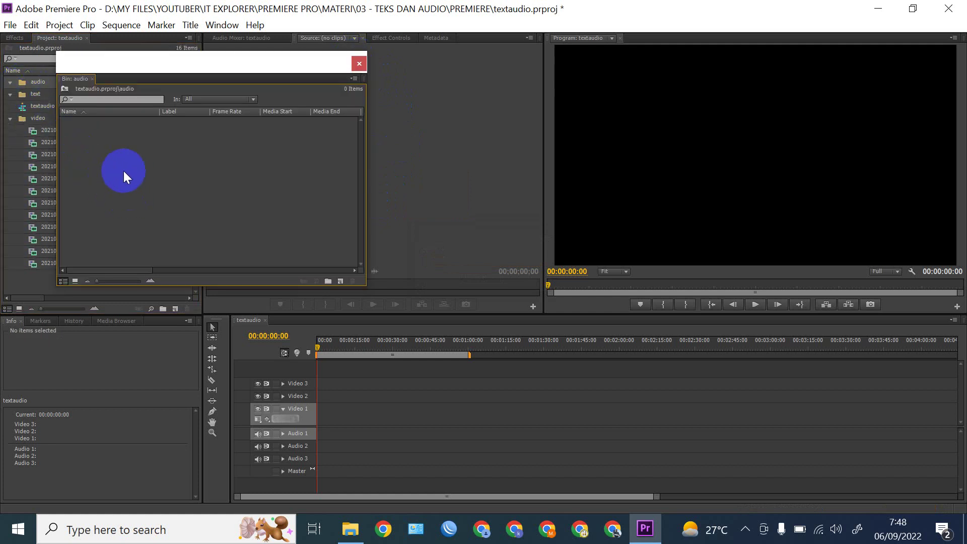
right_click(125, 166)
left_click(168, 224)
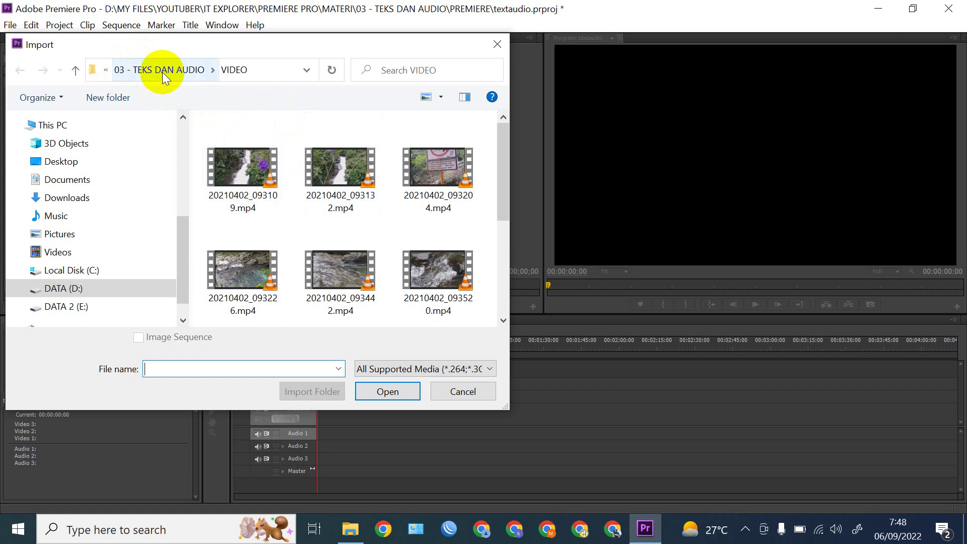
left_click(134, 71)
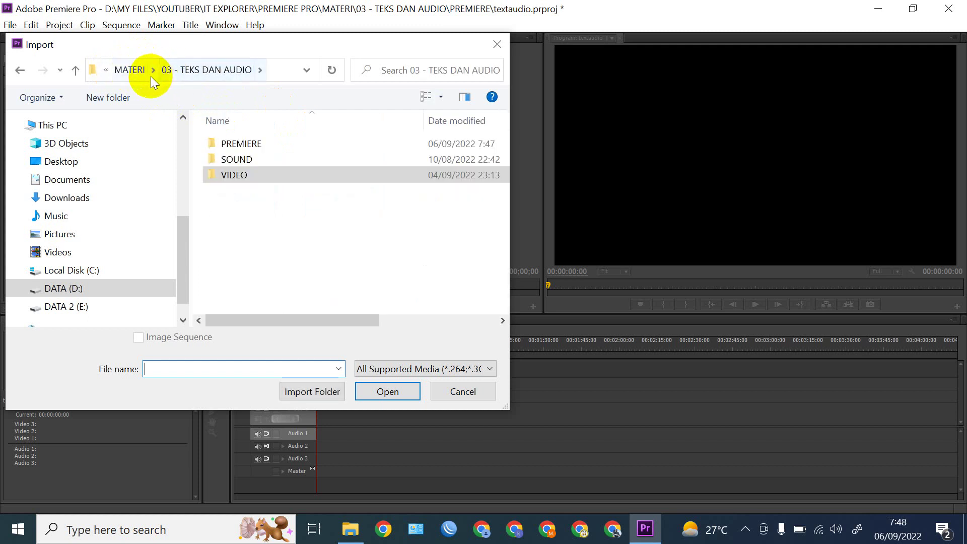
double_click(252, 158)
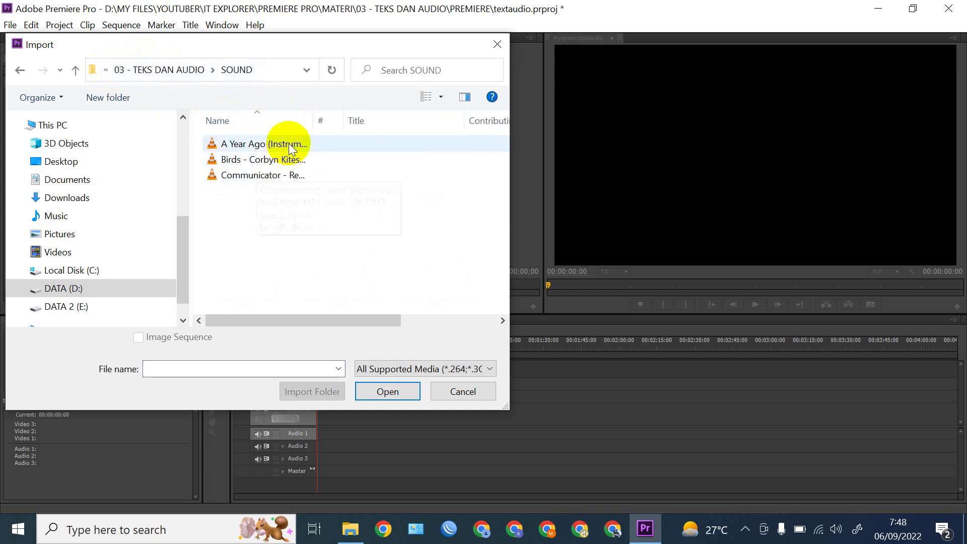
left_click(290, 148)
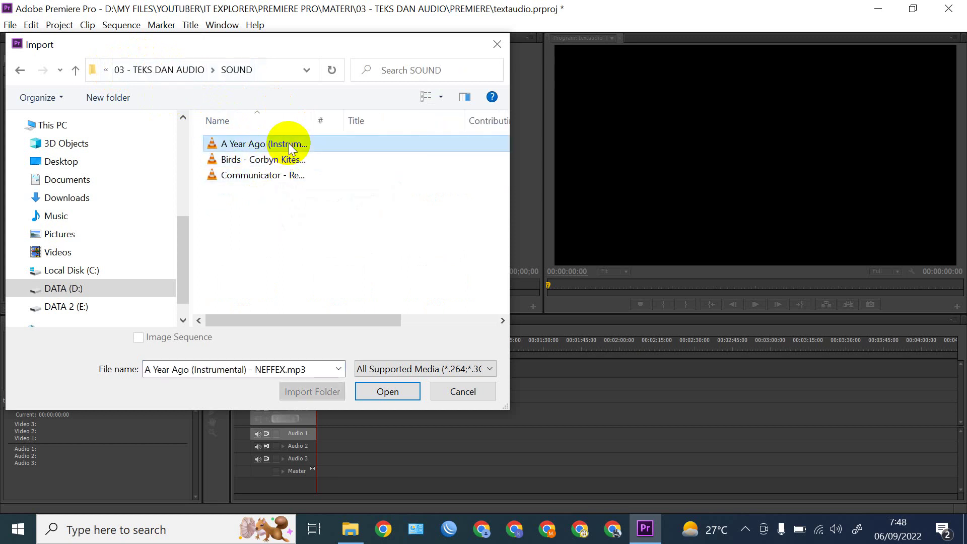
left_click(261, 176, "shift")
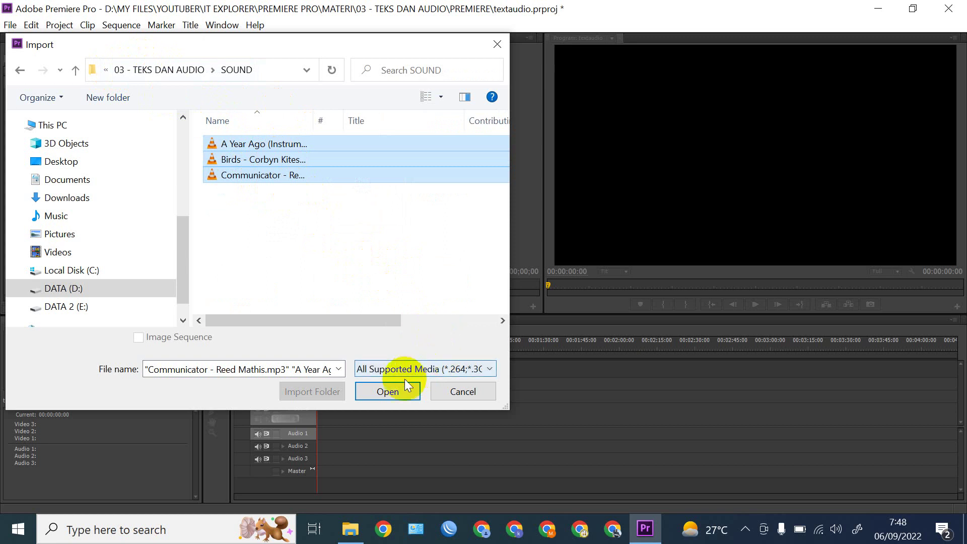
left_click(387, 400)
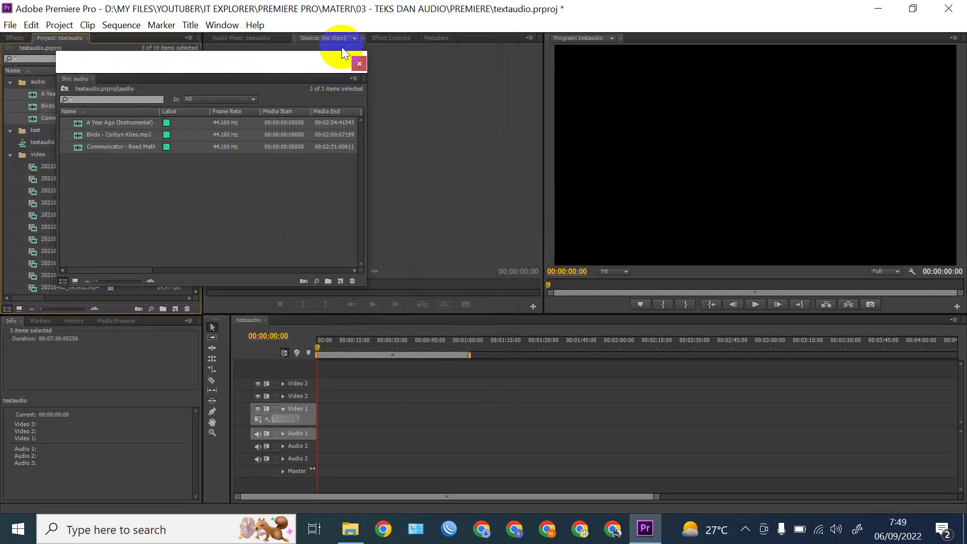
left_click(360, 65)
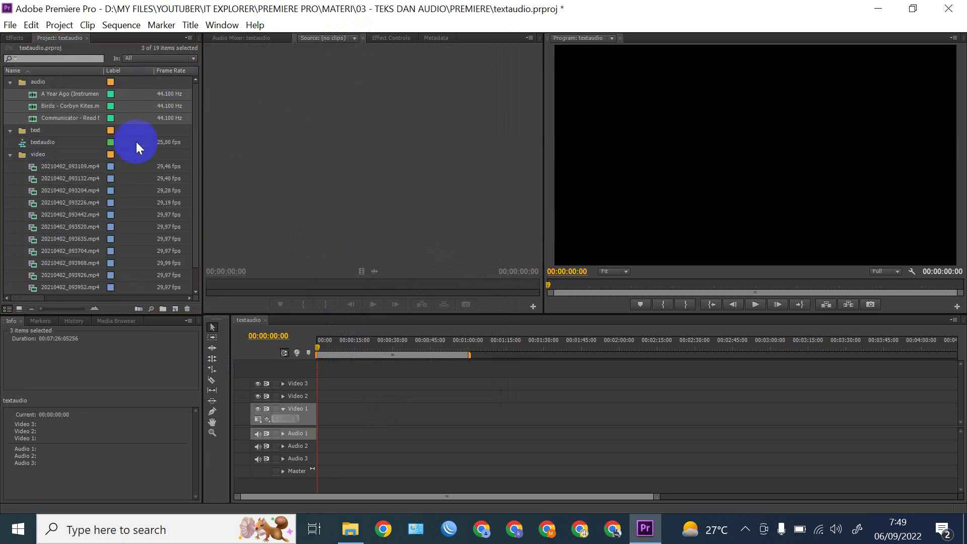
left_click(7, 89)
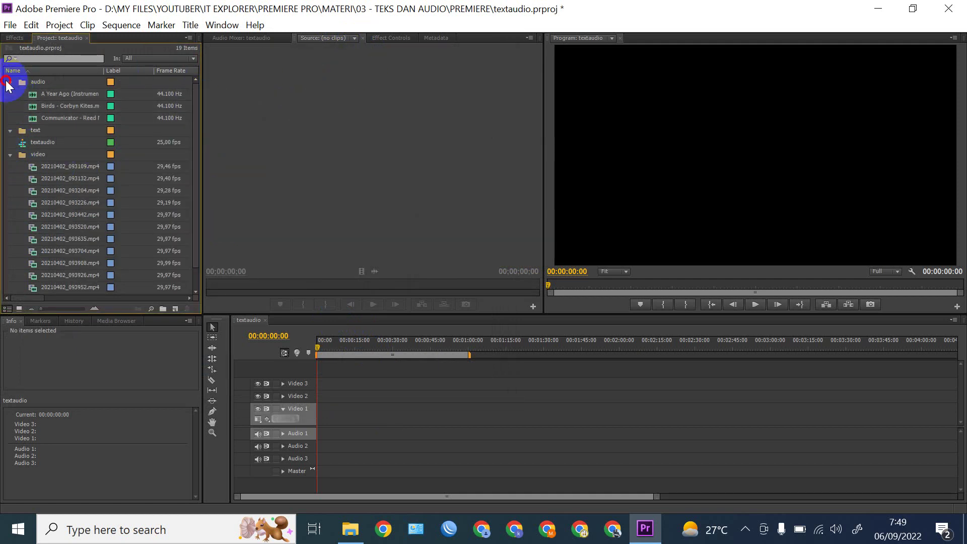
left_click(9, 82)
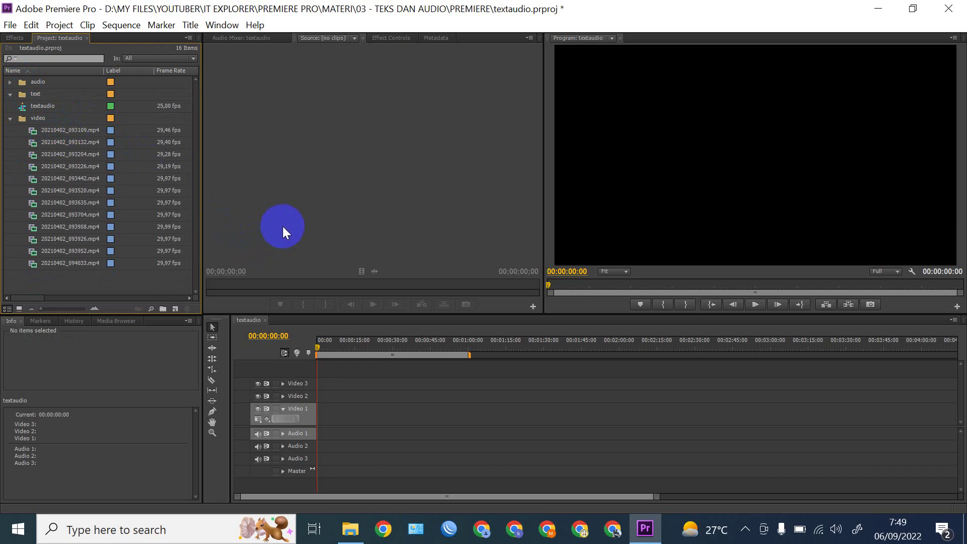
Place 20210402_093109.mp4 at the start of Video 1 and change the sequence settings to match the clip
left_click(32, 131)
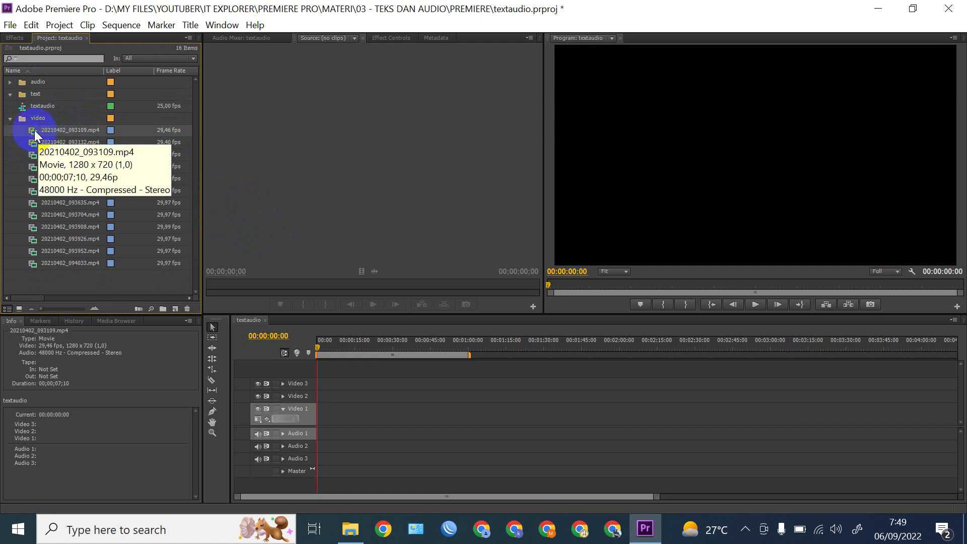
left_click_drag(34, 135, 314, 425)
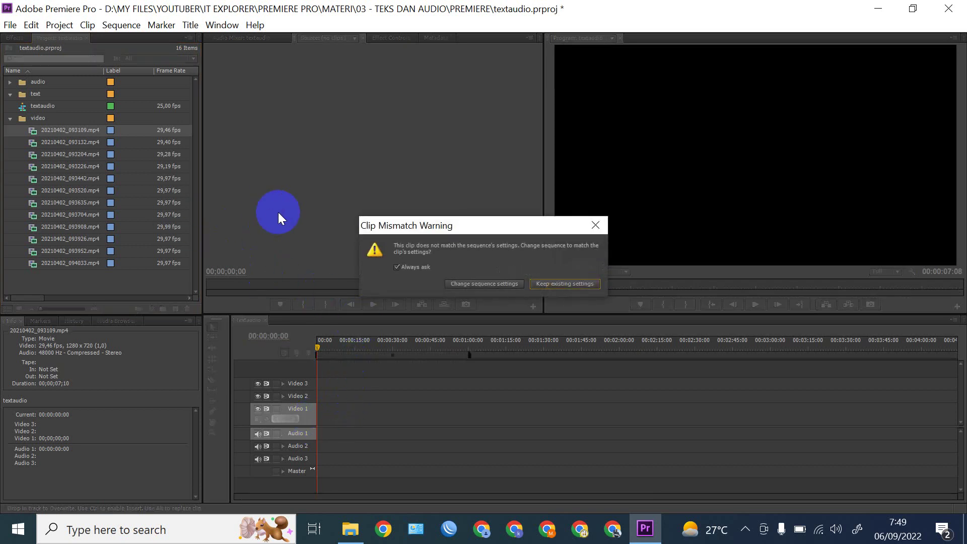
left_click(479, 284)
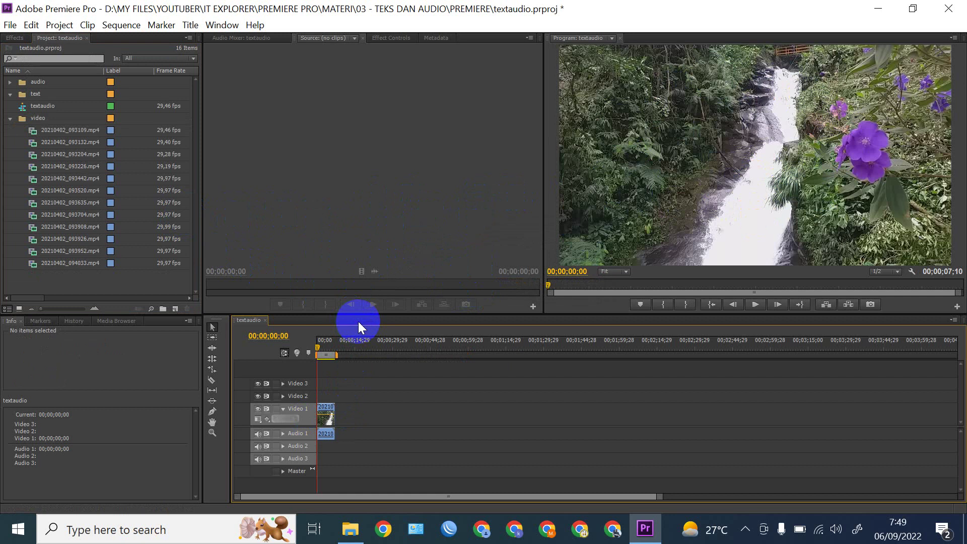
Split the 20210402_093109.mp4 clip with the Razor tool at about 00;00;01;07 and 00;00;05;07
key("equal")
key("equal")
key("equal")
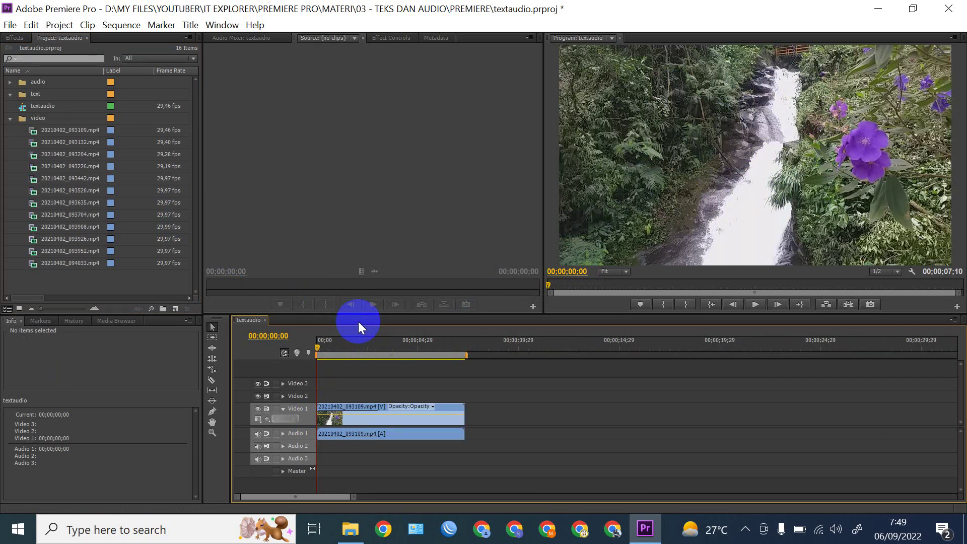
key("minus")
key("minus")
key("equal")
key("equal")
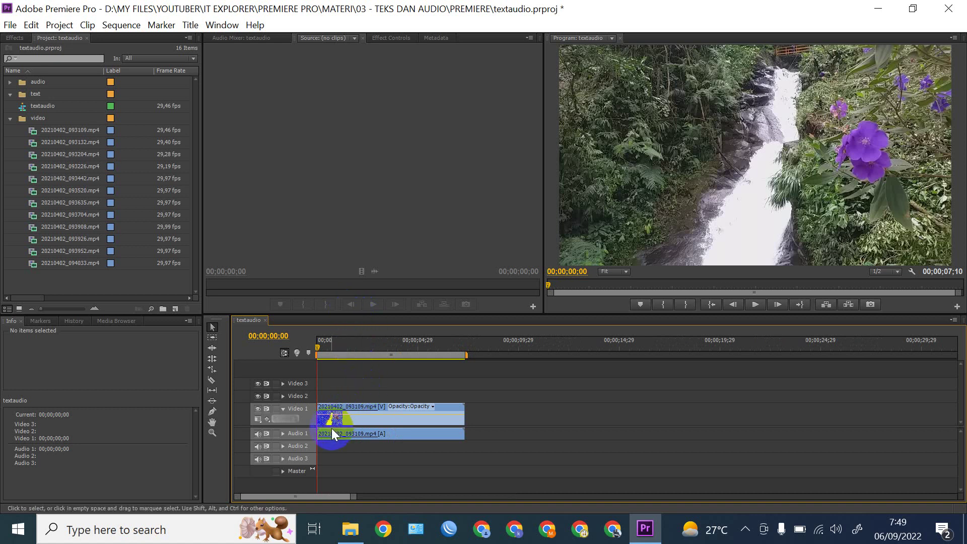
key("c")
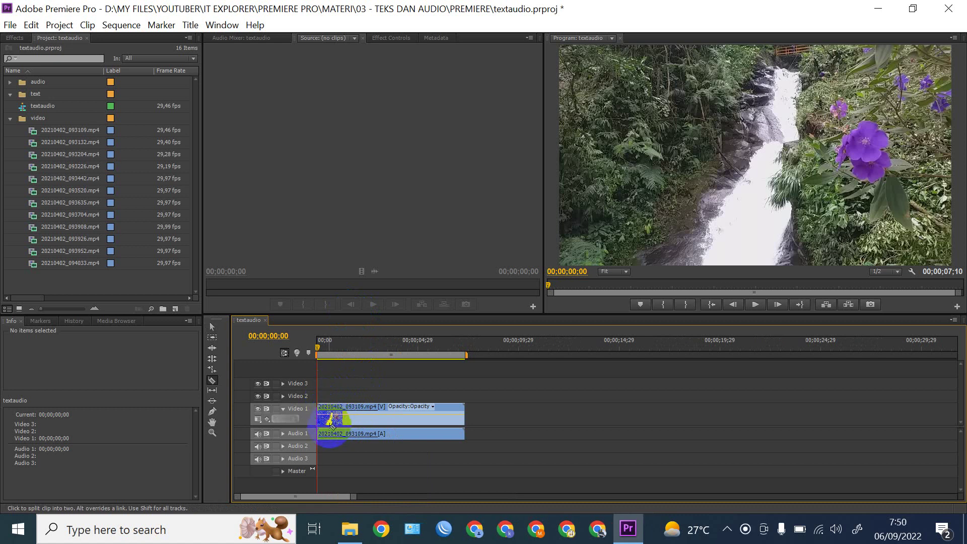
key("v")
key("b")
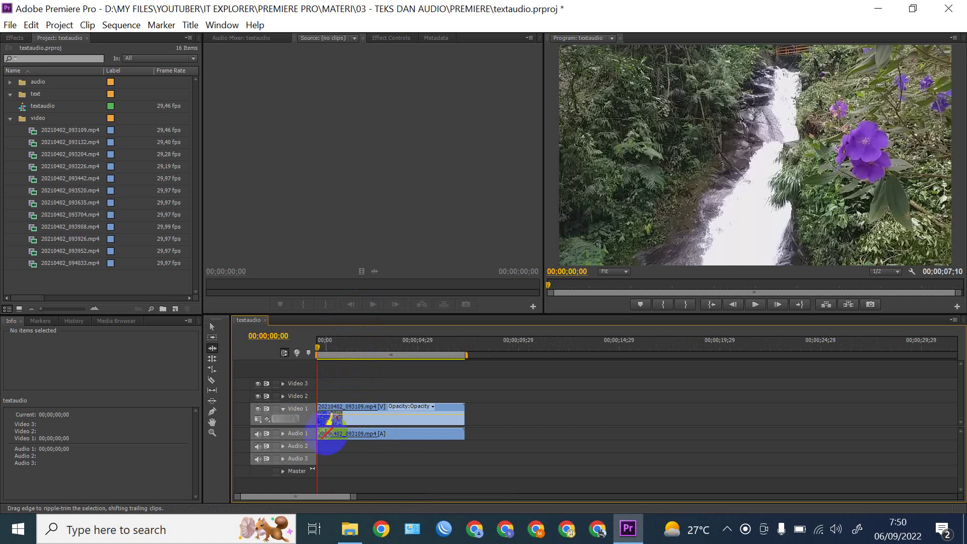
key("c")
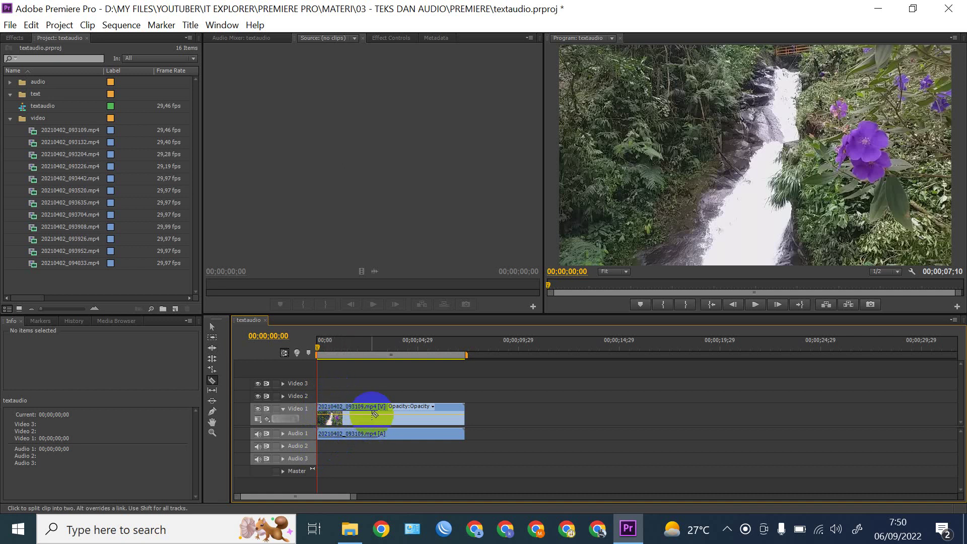
left_click(343, 416)
left_click(424, 417)
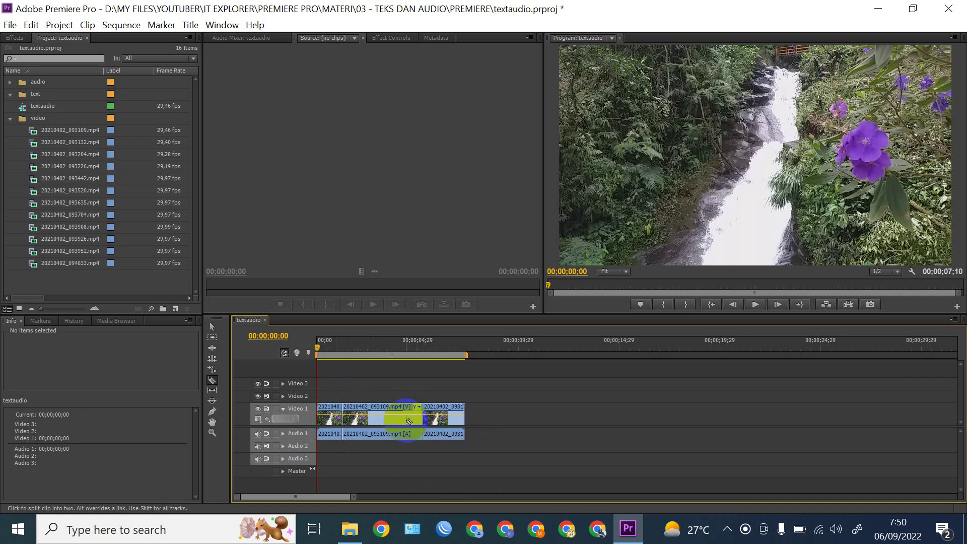
Delete the first and last pieces of the split 20210402_093109.mp4 clip, keeping the middle piece
key("v")
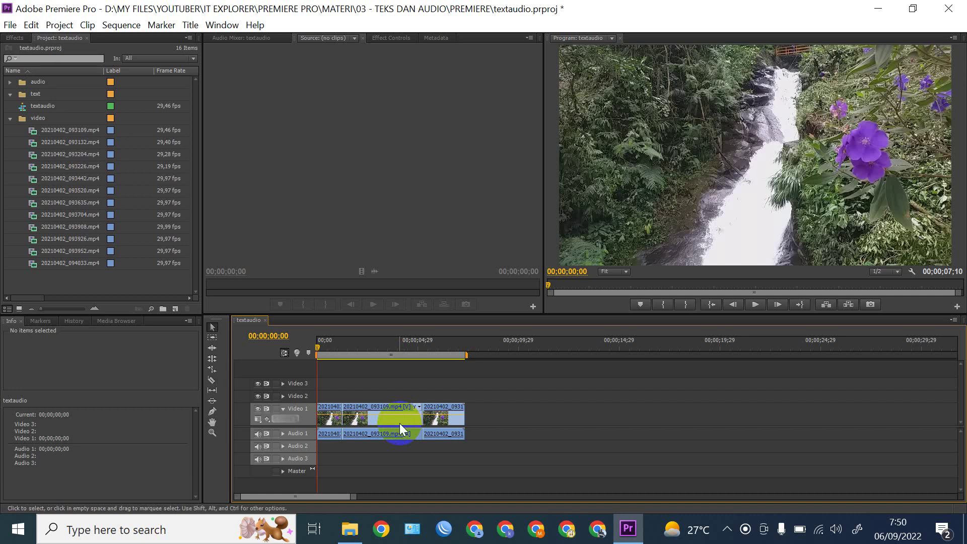
left_click(328, 419)
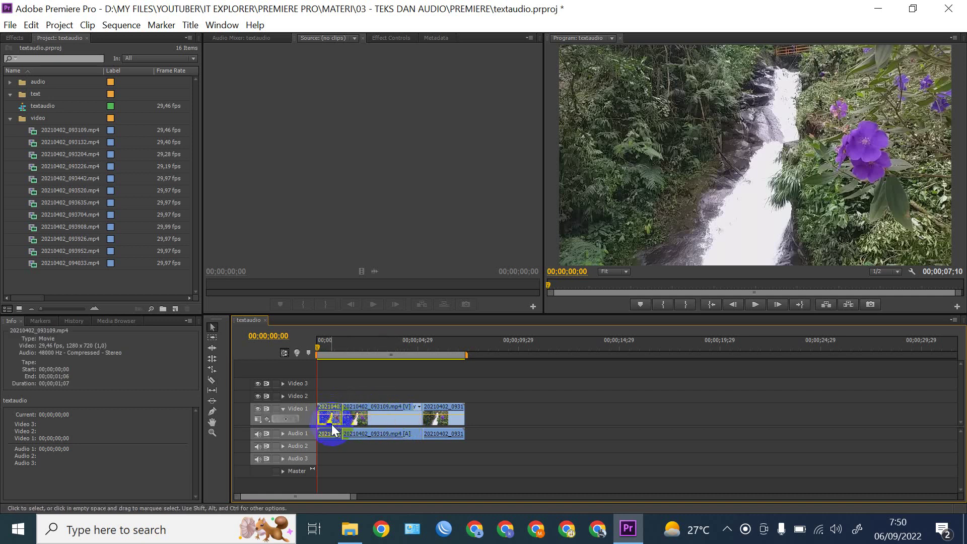
key("Delete")
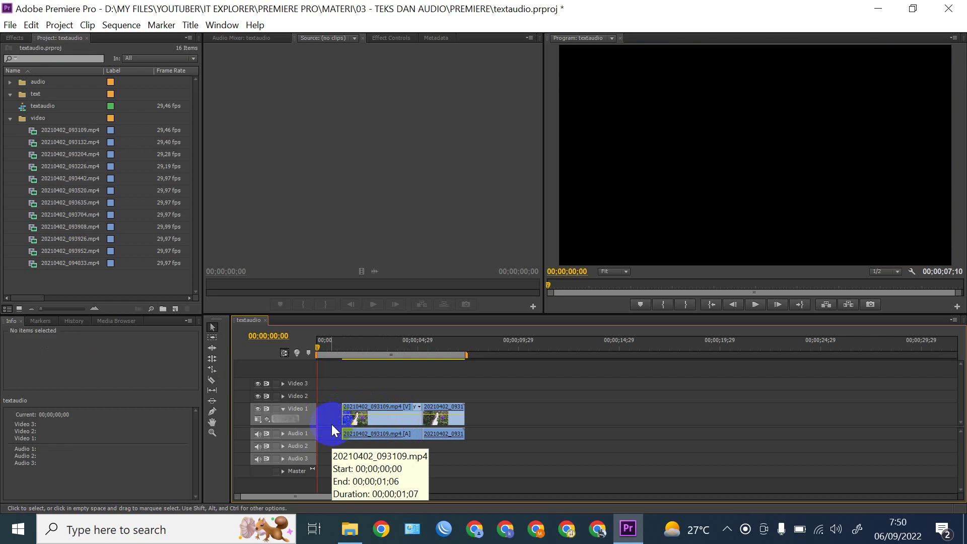
left_click(448, 421)
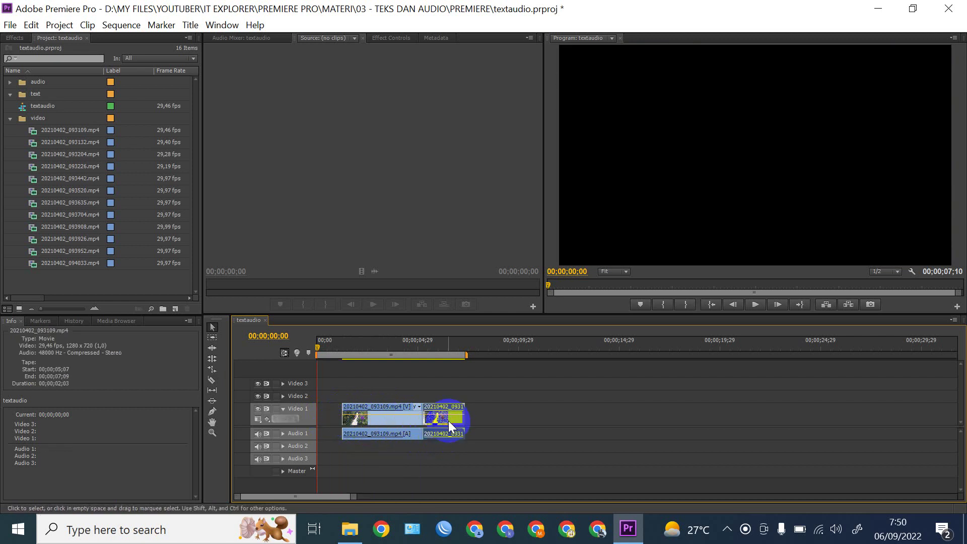
key("Delete")
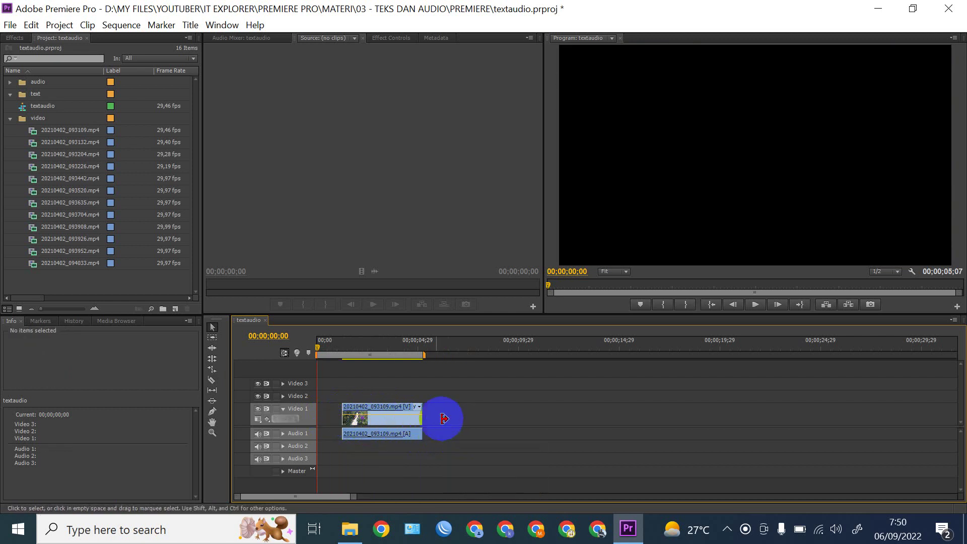
Ripple delete the empty gap before the remaining clip on Video 1
left_click(329, 422)
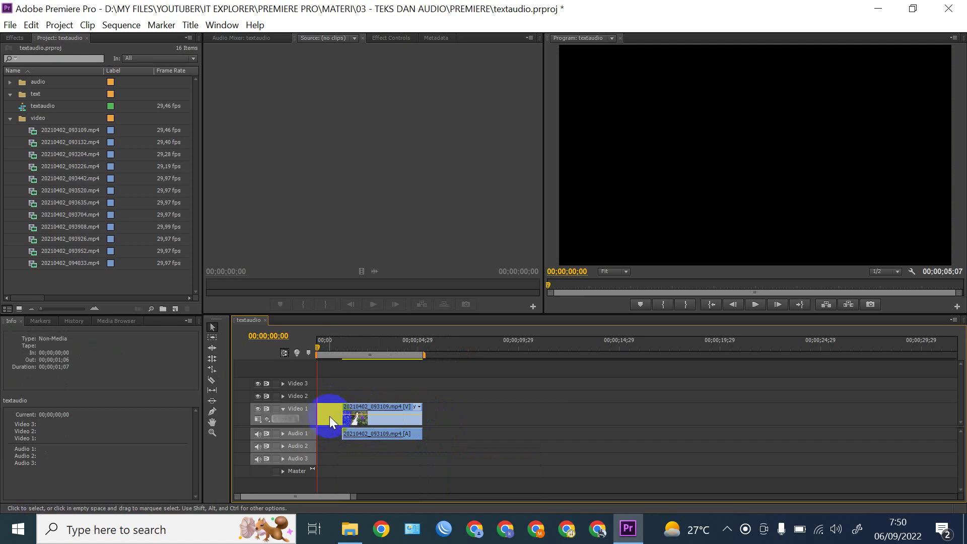
right_click(330, 416)
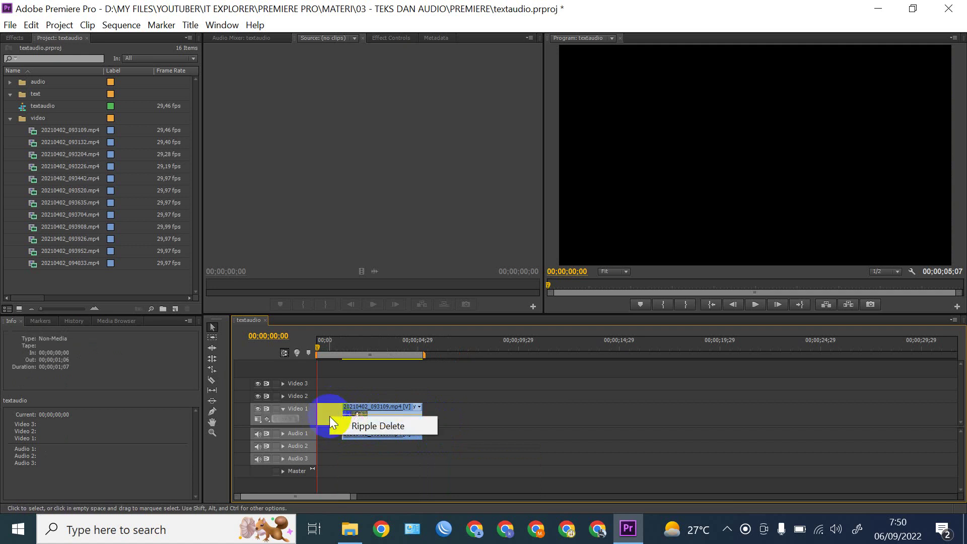
left_click(371, 426)
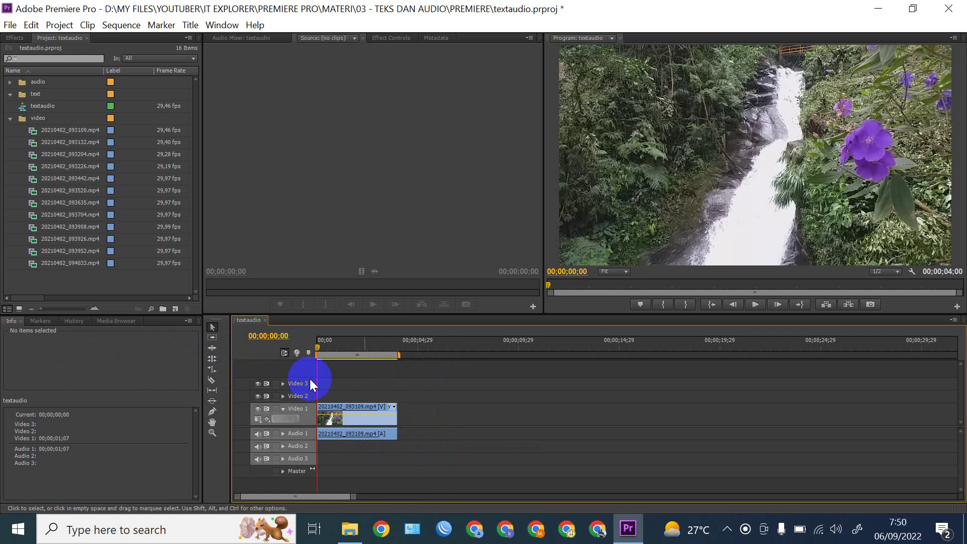
Open 20210402_093132.mp4 in the source monitor and move the sequence playhead to the end of the first clip
double_click(38, 145)
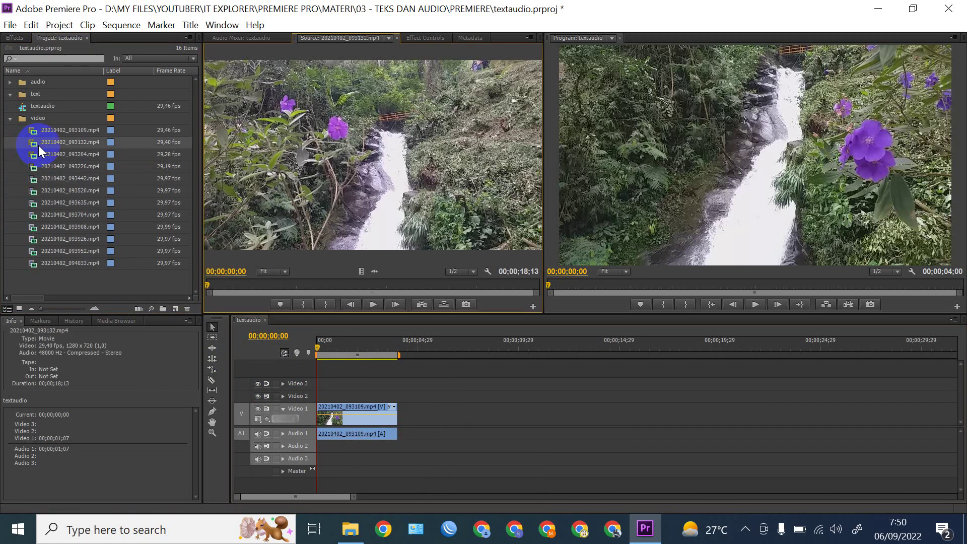
mouse_move(318, 348)
left_mouse_down()
mouse_move(390, 350)
mouse_move(311, 350)
left_mouse_up()
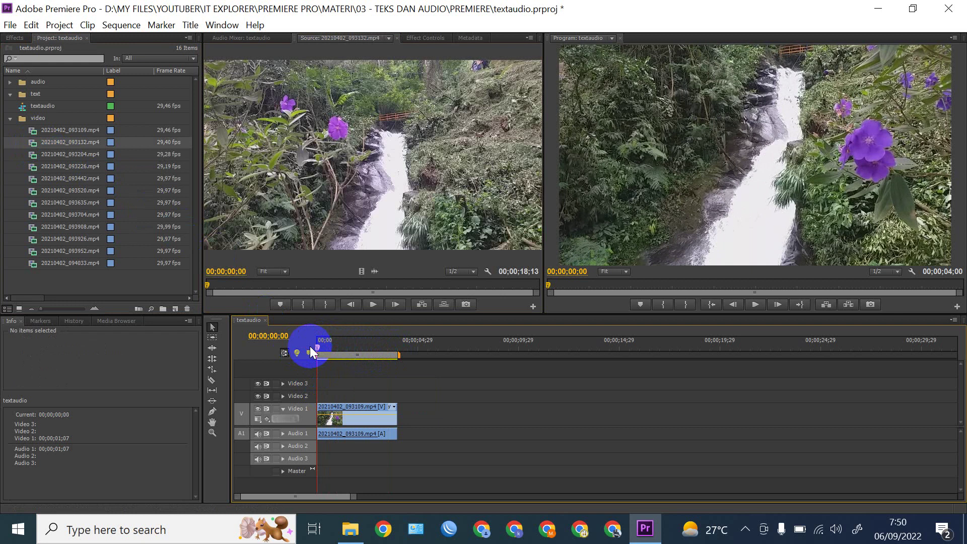
key("End")
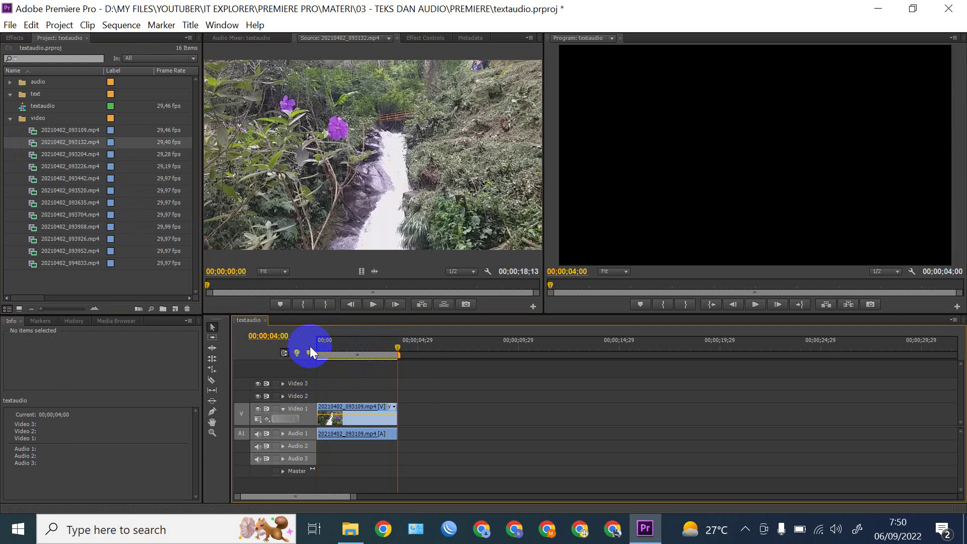
key("Home")
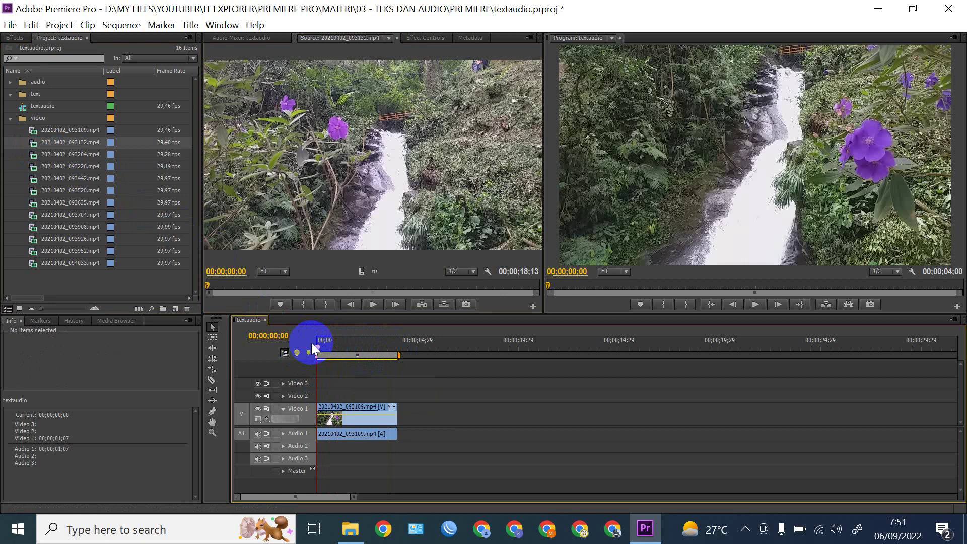
key("End")
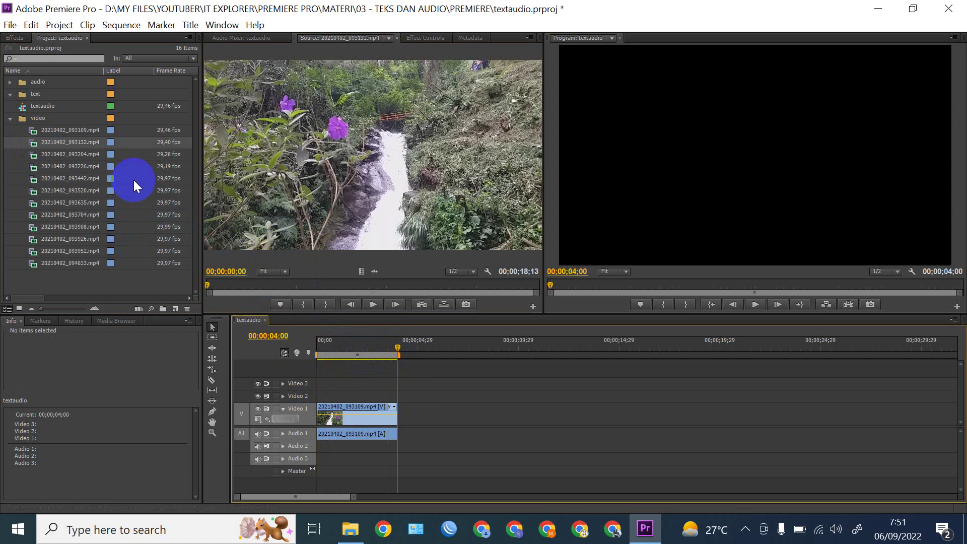
Mark 20210402_093132.mp4 from 00;00;02;12 to 00;00;08;14 and insert that range at the sequence playhead
mouse_move(253, 287)
left_mouse_down()
mouse_move(297, 304)
mouse_move(251, 286)
left_mouse_up()
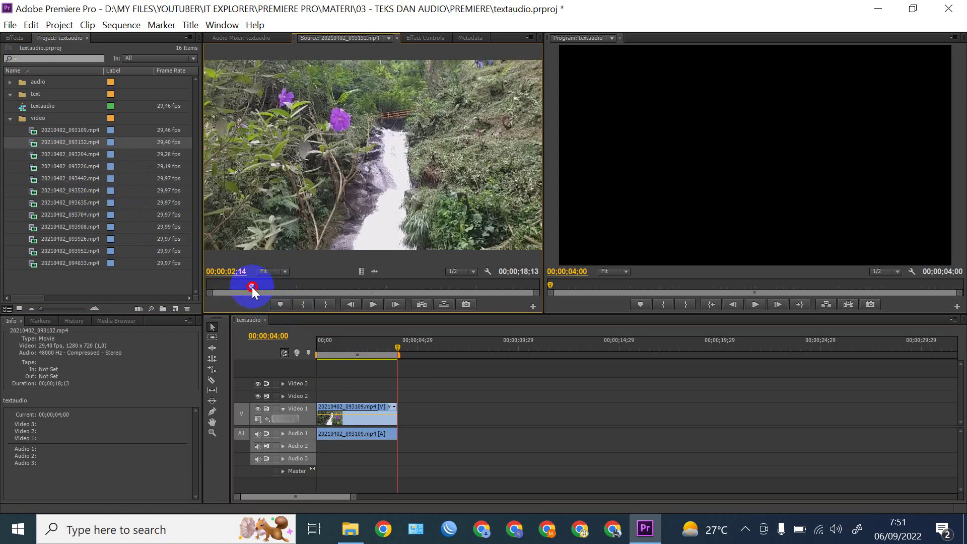
left_click(301, 307)
mouse_move(259, 283)
left_mouse_down()
mouse_move(372, 308)
mouse_move(360, 301)
left_mouse_up()
left_click(326, 305)
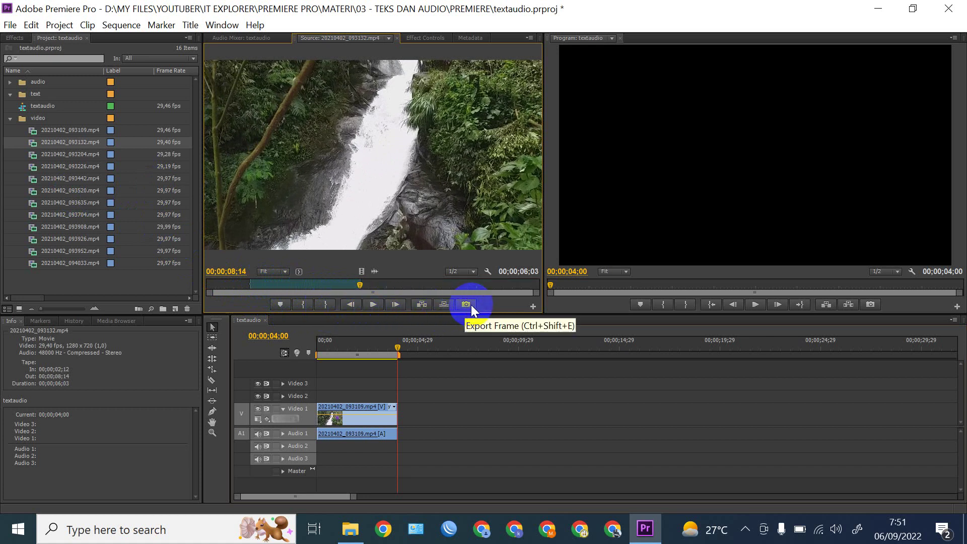
left_click(422, 305)
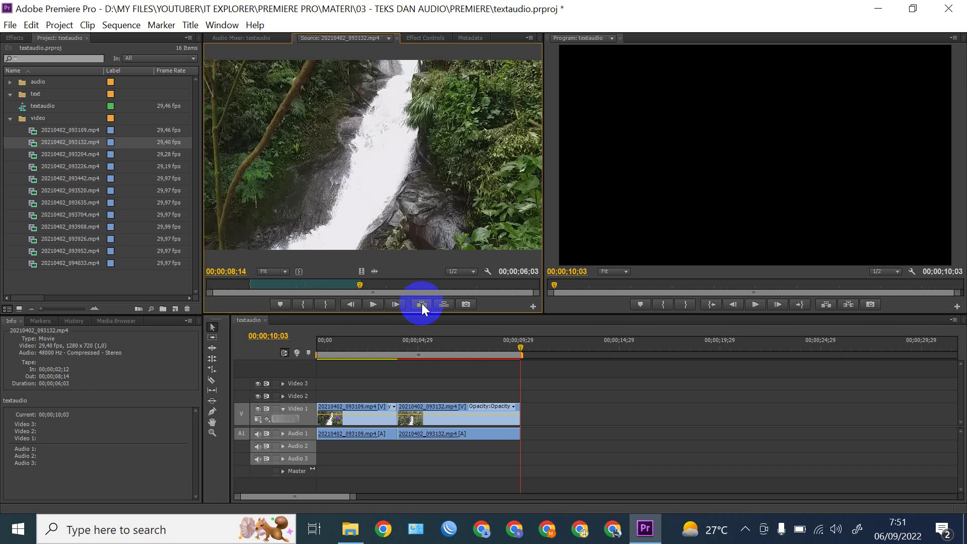
Open 20210402_093204.mp4 in the source monitor and mark the range from 00;00;00;19 to 00;00;02;09
left_click(435, 349)
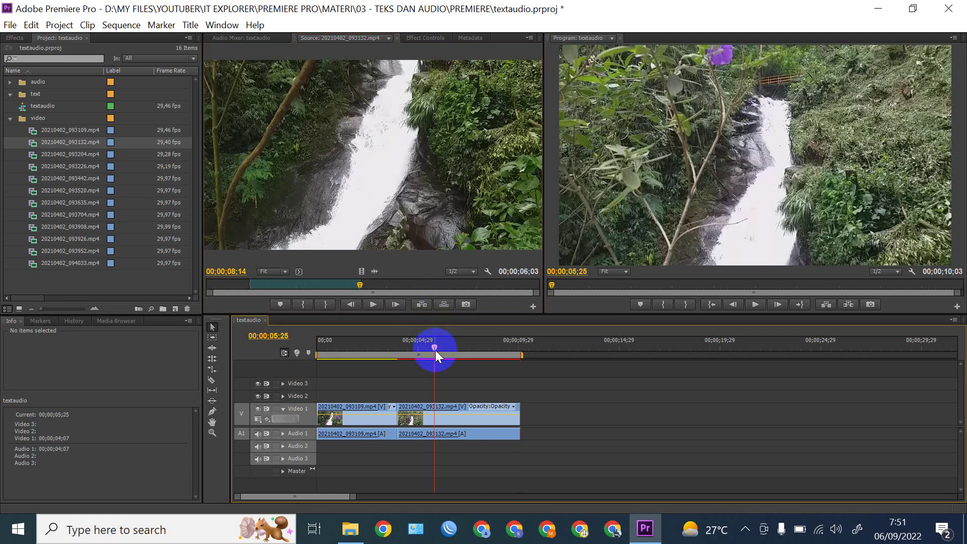
key("minus")
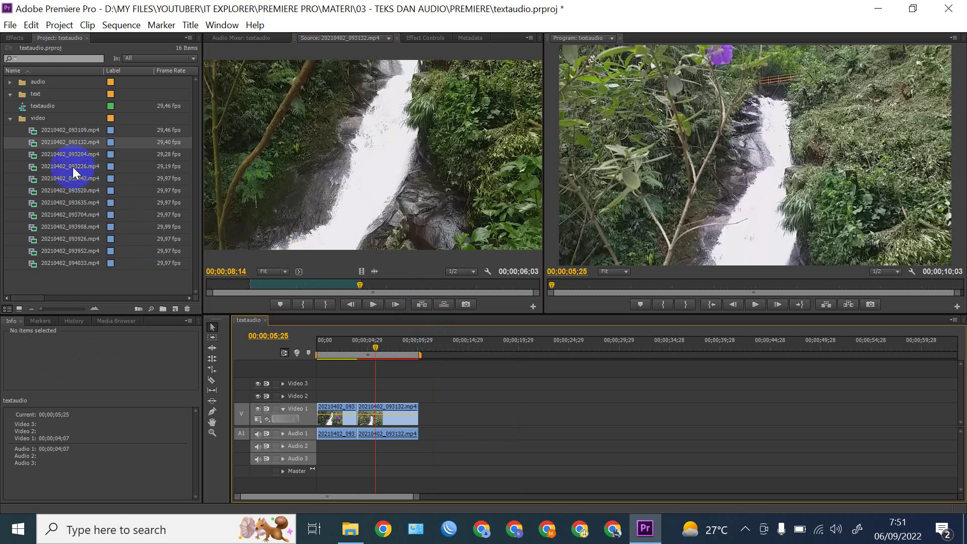
double_click(26, 154)
mouse_move(252, 284)
left_mouse_down()
mouse_move(209, 284)
mouse_move(304, 288)
left_mouse_up()
left_click(298, 304)
left_click(325, 304)
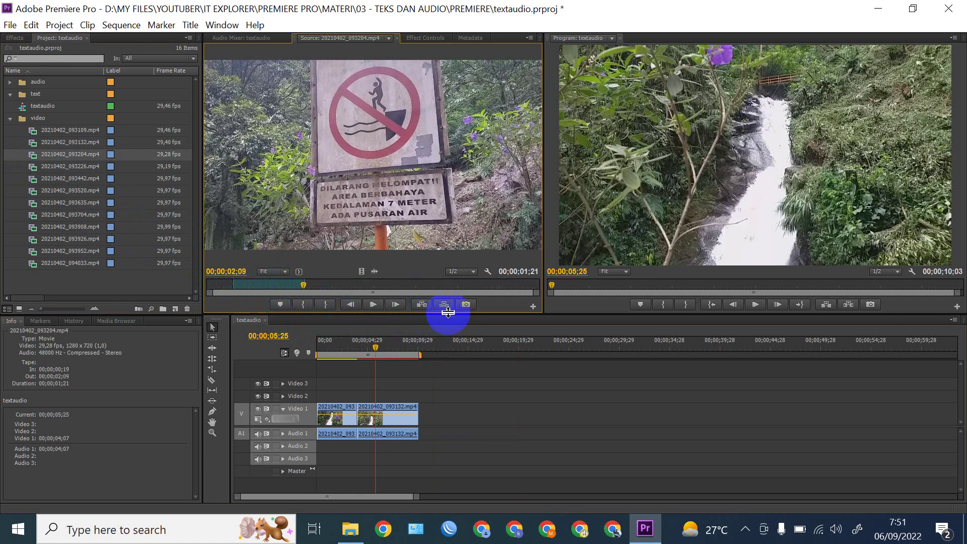
Move the playhead to the end of the sequence and insert the marked 20210402_093204.mp4 range there
left_click(423, 304)
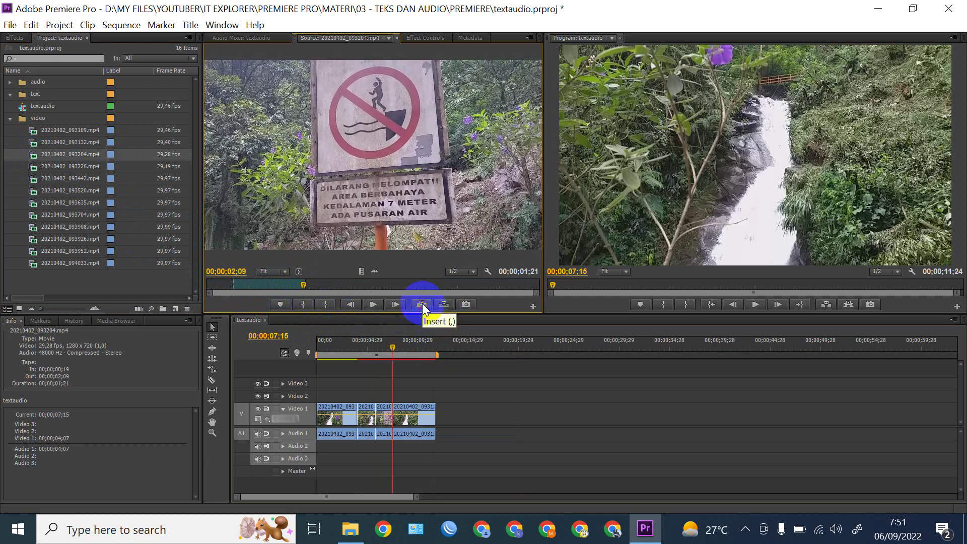
key("ctrl+z")
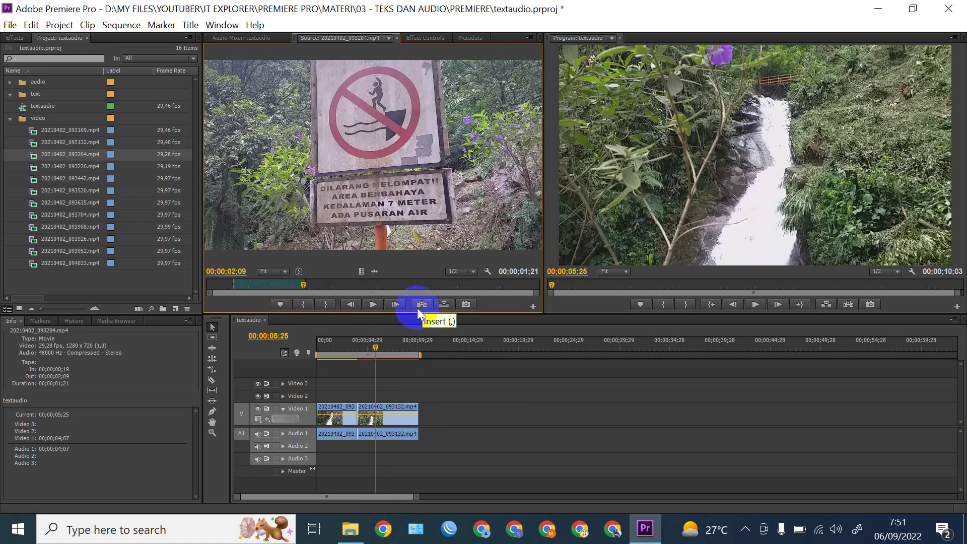
left_click(400, 349)
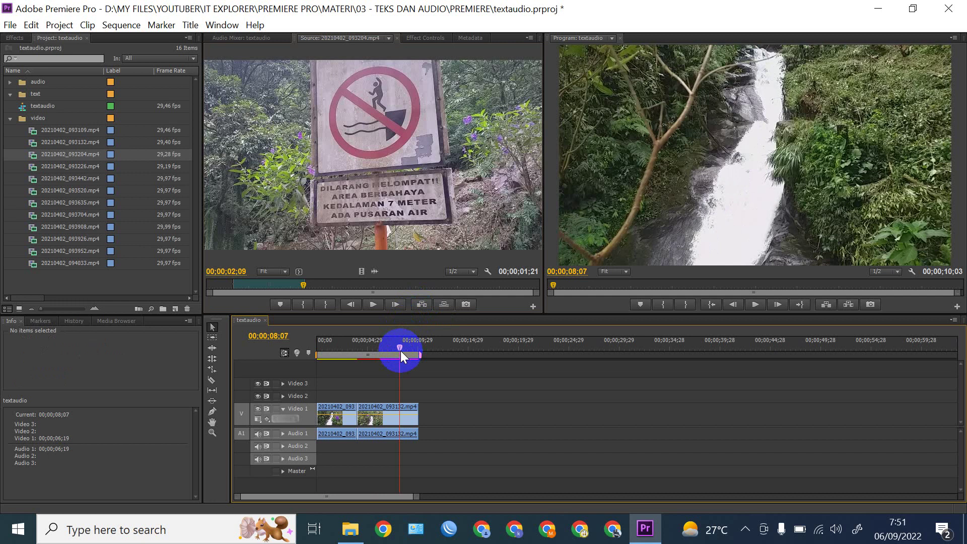
key("End")
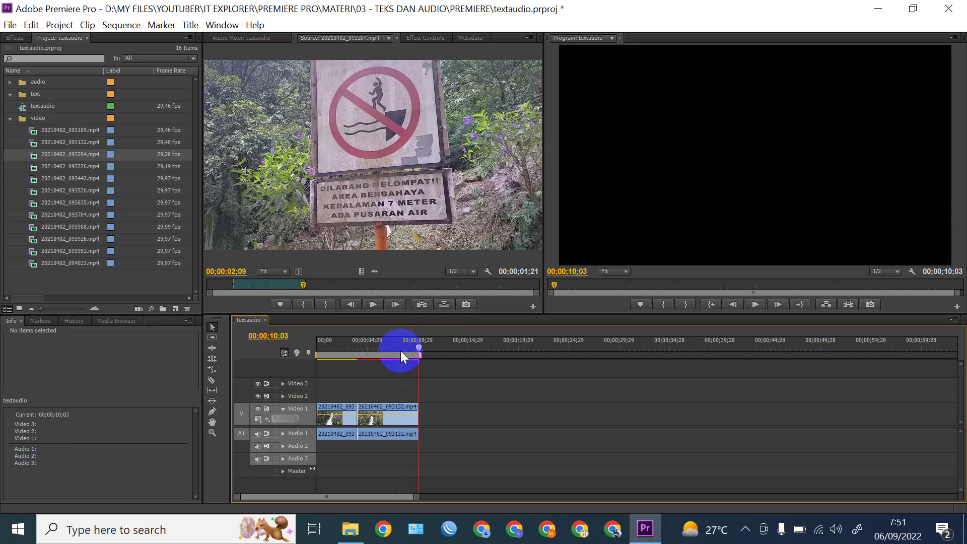
left_click(422, 305)
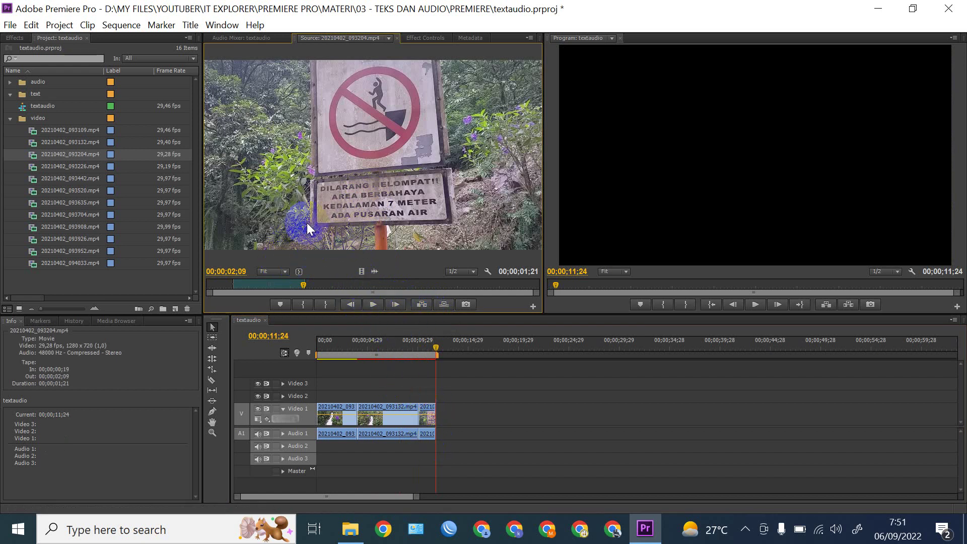
Mark 20210402_093226.mp4 from 00;00;04;01 to 00;00;07;05 and insert that range at the end of the sequence
left_click_drag(310, 283, 495, 290)
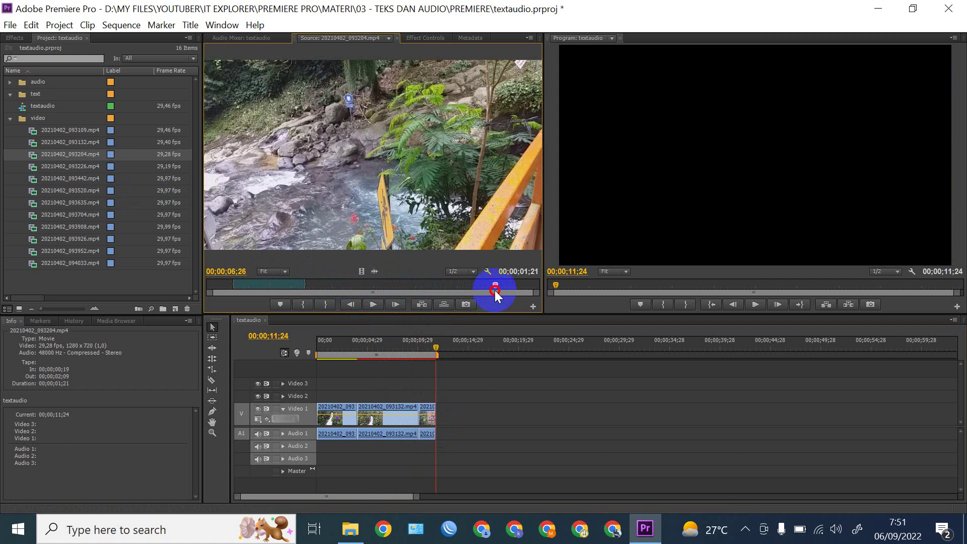
double_click(35, 168)
mouse_move(239, 292)
left_mouse_down()
mouse_move(254, 284)
mouse_move(243, 284)
left_mouse_up()
left_click_drag(307, 284, 418, 291)
left_click(307, 304)
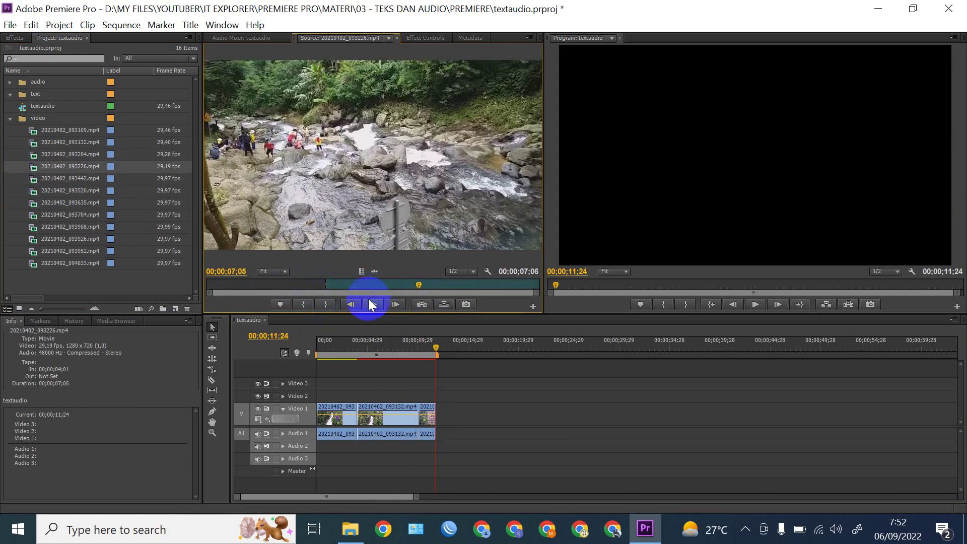
left_click(325, 305)
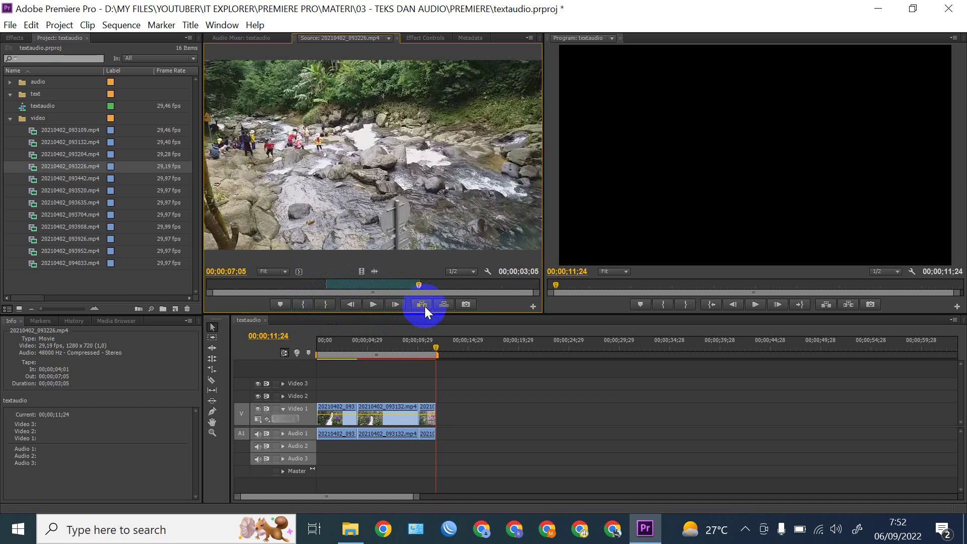
left_click(424, 305)
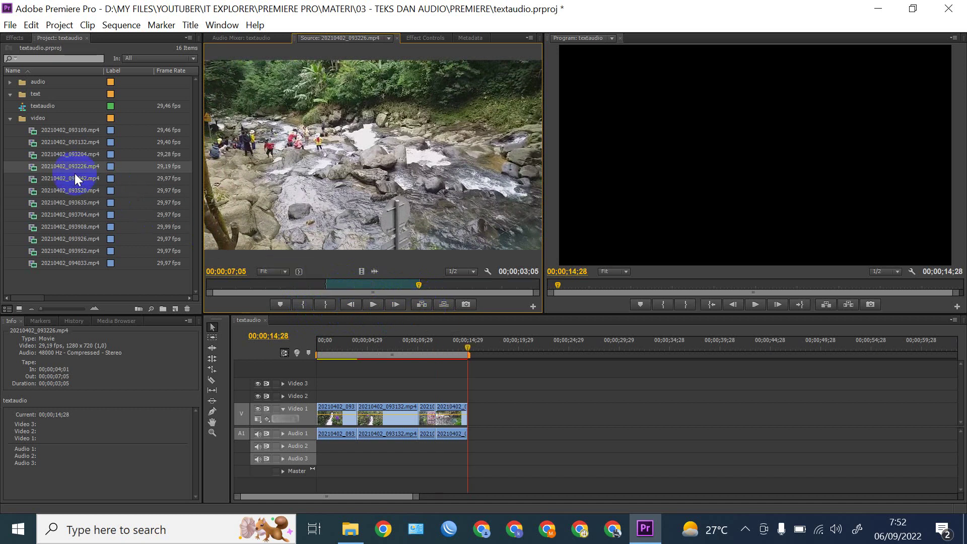
Mark 20210402_093442.mp4 from 00;00;02;09 to 00;00;05;28 and insert that range at the end of the sequence
double_click(32, 180)
left_click(272, 287)
left_click(302, 304)
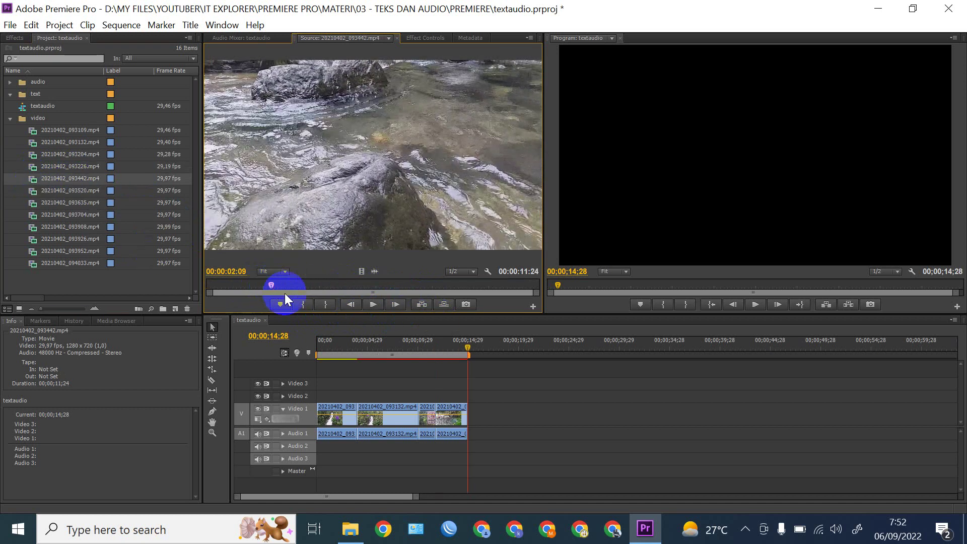
left_click_drag(288, 288, 375, 296)
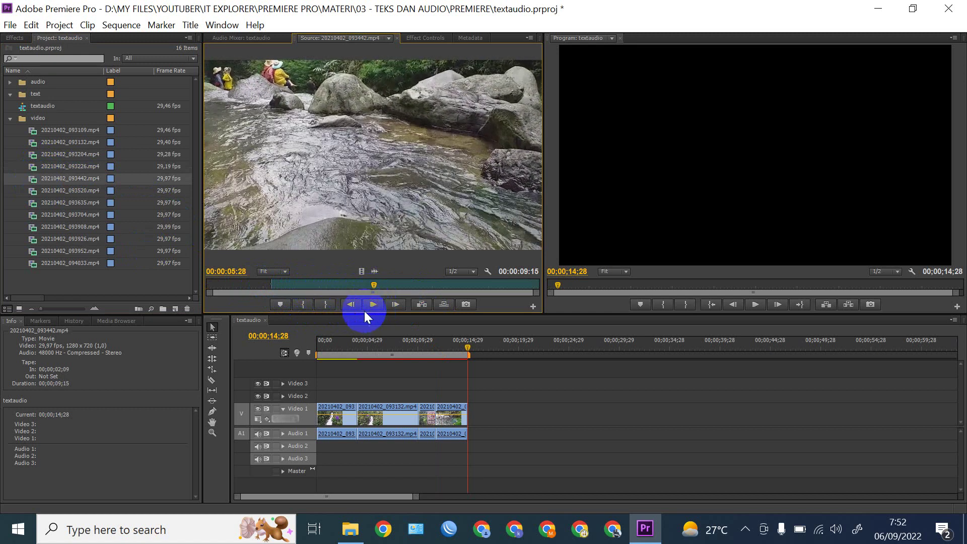
left_click(325, 305)
left_click(422, 304)
Mark a second range of 20210402_093442.mp4 from 00;00;08;25 to 00;00;10;06 and insert it at the sequence end
left_click_drag(430, 287, 494, 286)
left_click(303, 308)
left_click(326, 304)
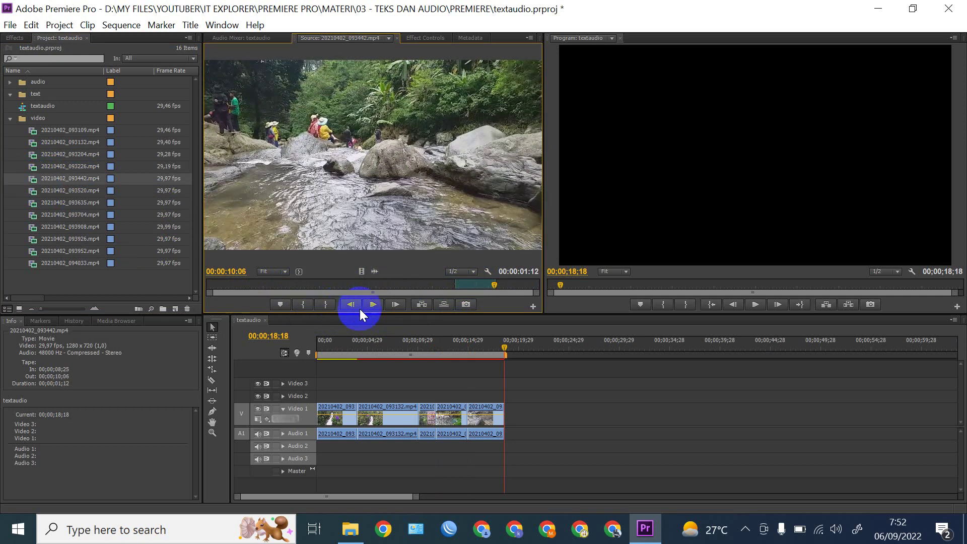
left_click(422, 305)
Mark 20210402_093520.mp4 from 00;00;01;14 to 00;00;05;17 and insert that range at the end of the sequence
double_click(36, 190)
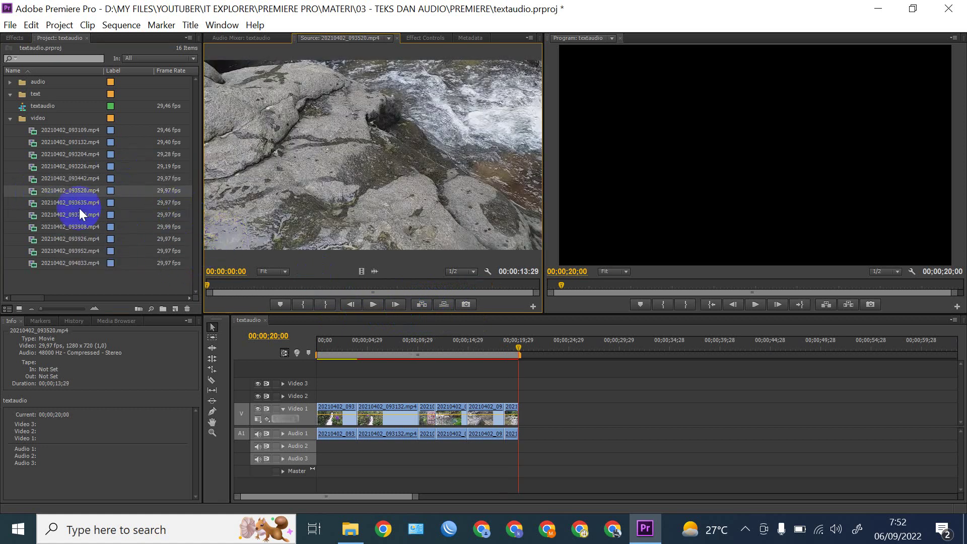
left_click_drag(272, 286, 339, 288)
left_click(303, 304)
left_click(327, 304)
left_click(421, 304)
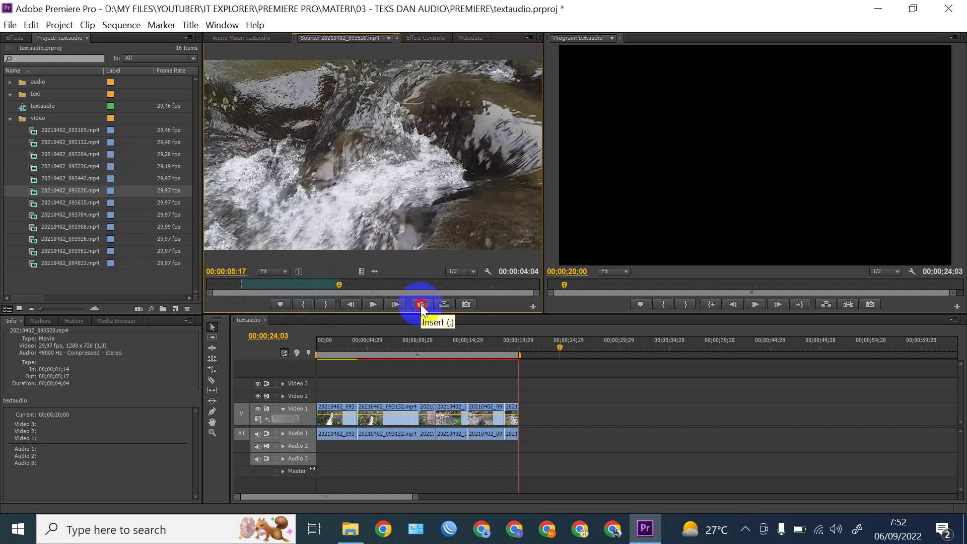
Mark a second range of 20210402_093520.mp4 from 00;00;10;20 to 00;00;12;29 and insert it at the sequence end
left_click_drag(416, 283, 516, 285)
left_click(308, 304)
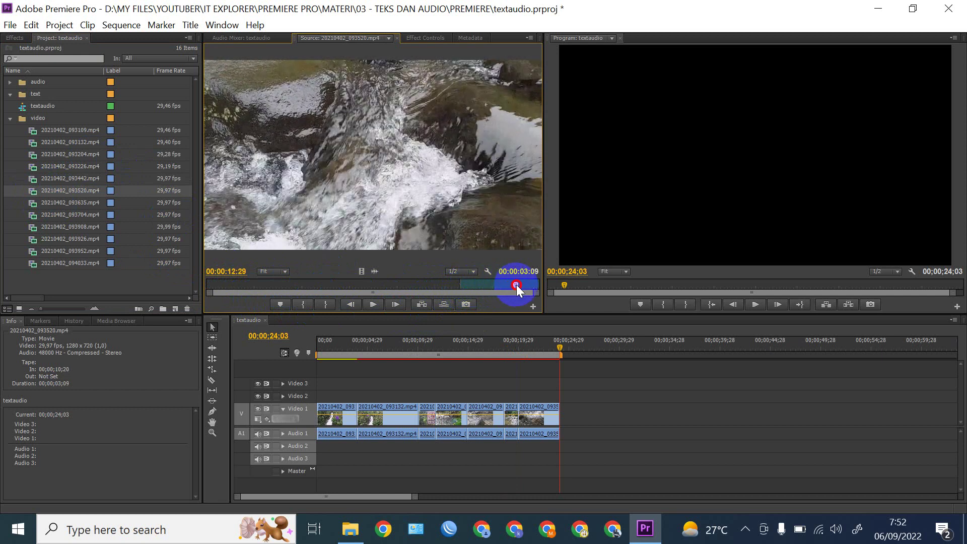
left_click(325, 304)
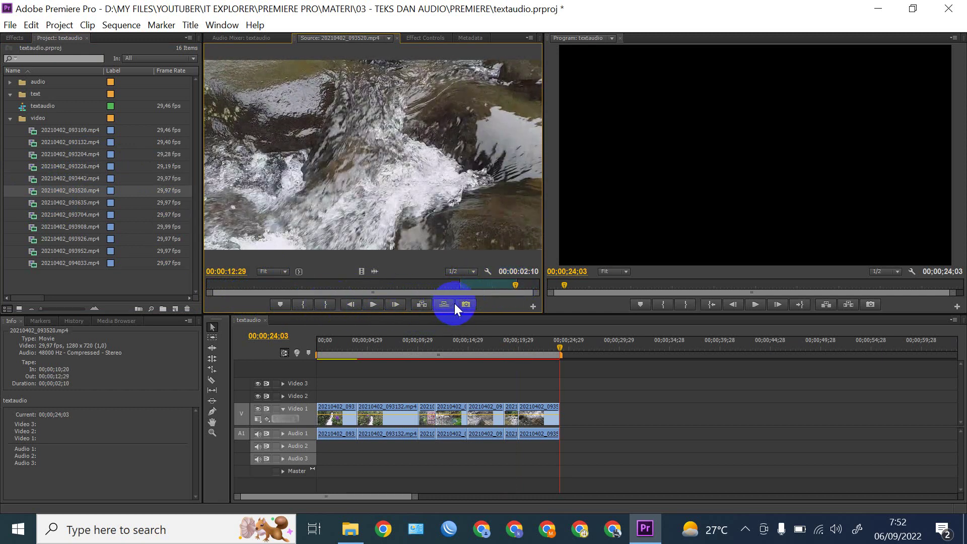
left_click(421, 303)
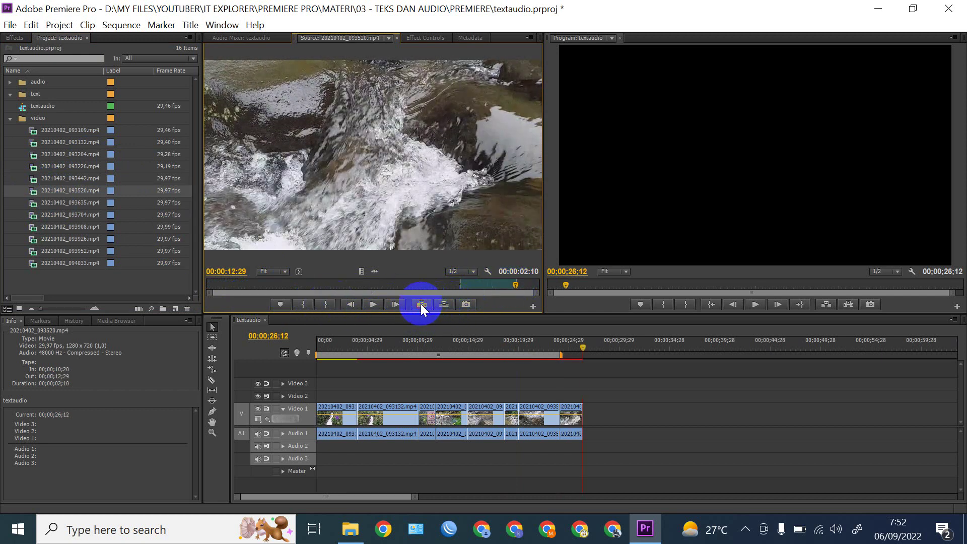
Mark 20210402_093635.mp4 from 00;00;01;14 to 00;00;04;13 and insert that range at the end of the sequence
double_click(31, 204)
left_click_drag(239, 285, 346, 286)
left_click(309, 305)
left_click(283, 287)
left_click(326, 305)
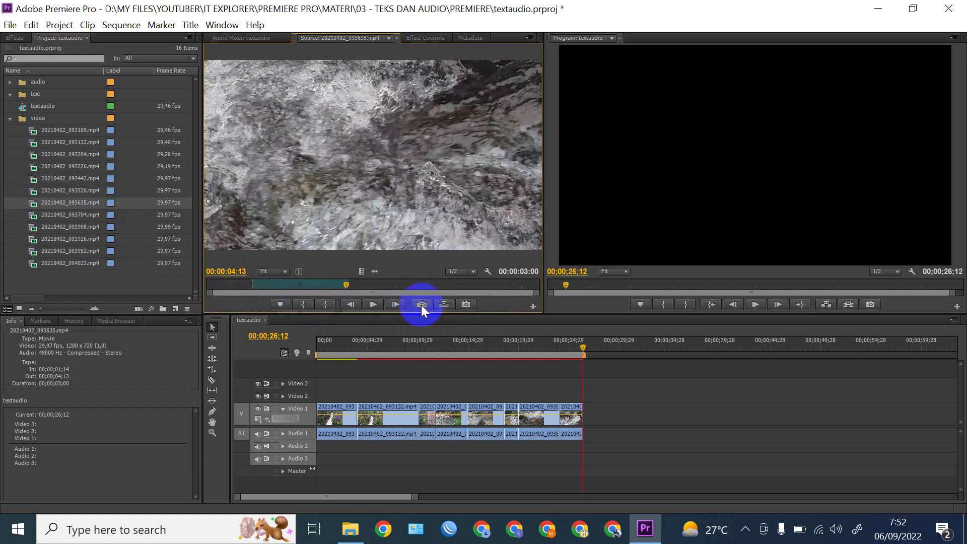
left_click(422, 304)
Mark a second range of 20210402_093635.mp4 from 00;00;08;01 to 00;00;09;28 and insert it at the sequence end
left_click_drag(418, 287, 519, 288)
left_click(303, 304)
left_click(334, 304)
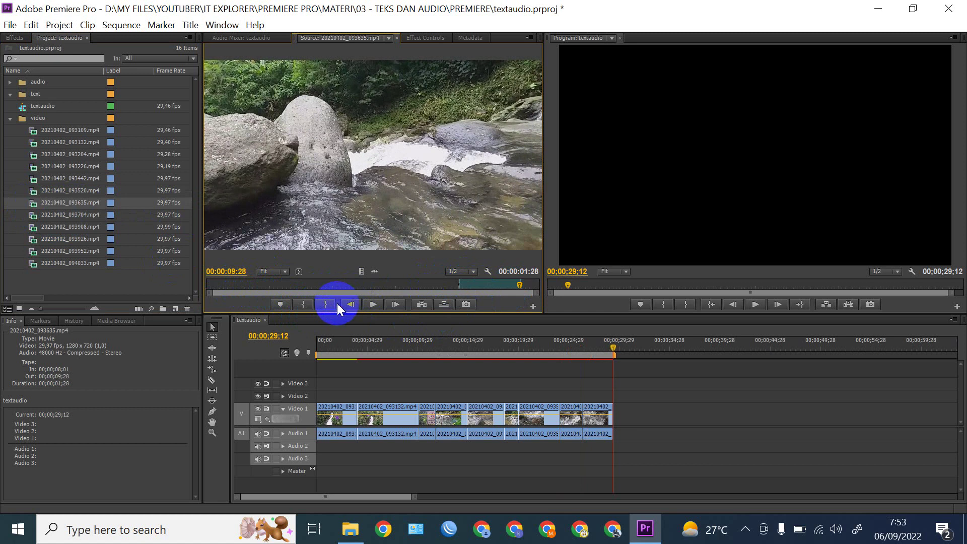
left_click(423, 304)
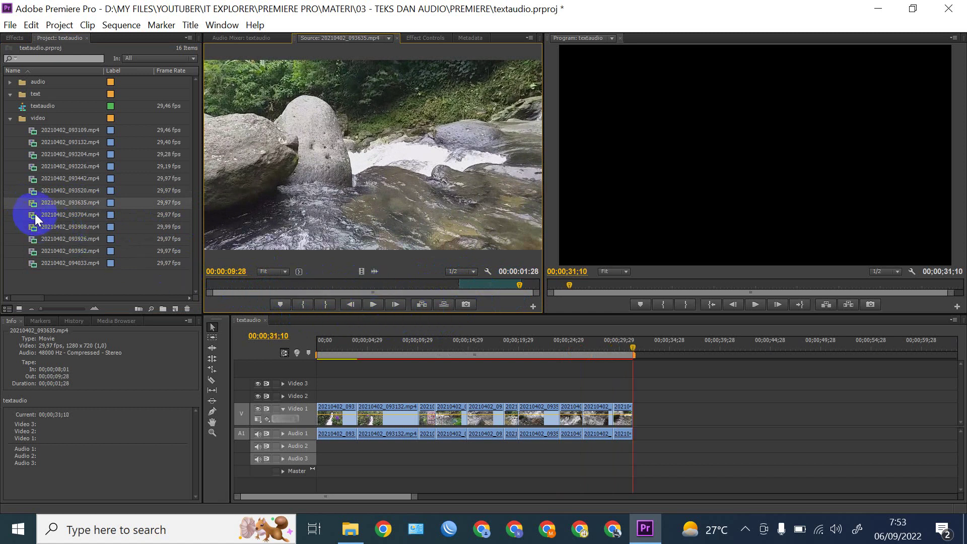
Mark 20210402_093704.mp4 from 00;00;02;07 to 00;00;06;02 and insert that range at the end of the sequence
double_click(35, 214)
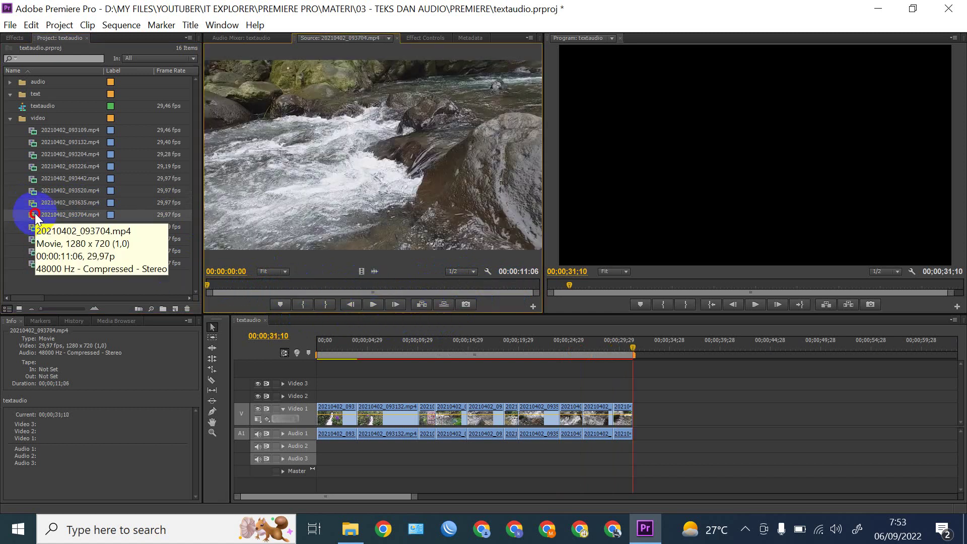
left_click(252, 285)
mouse_move(266, 288)
left_mouse_down()
mouse_move(287, 287)
mouse_move(273, 288)
left_mouse_up()
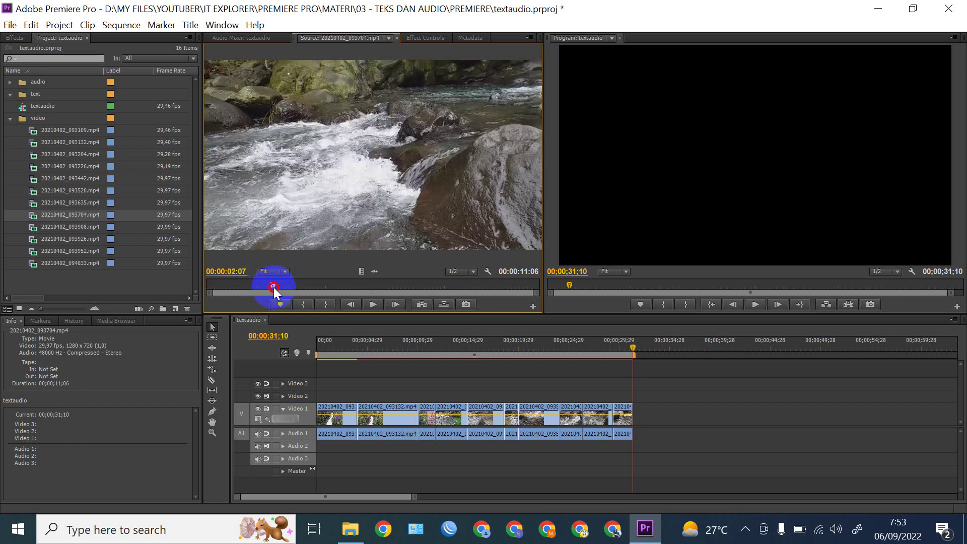
left_click(300, 309)
left_click_drag(293, 287, 388, 288)
left_click(325, 305)
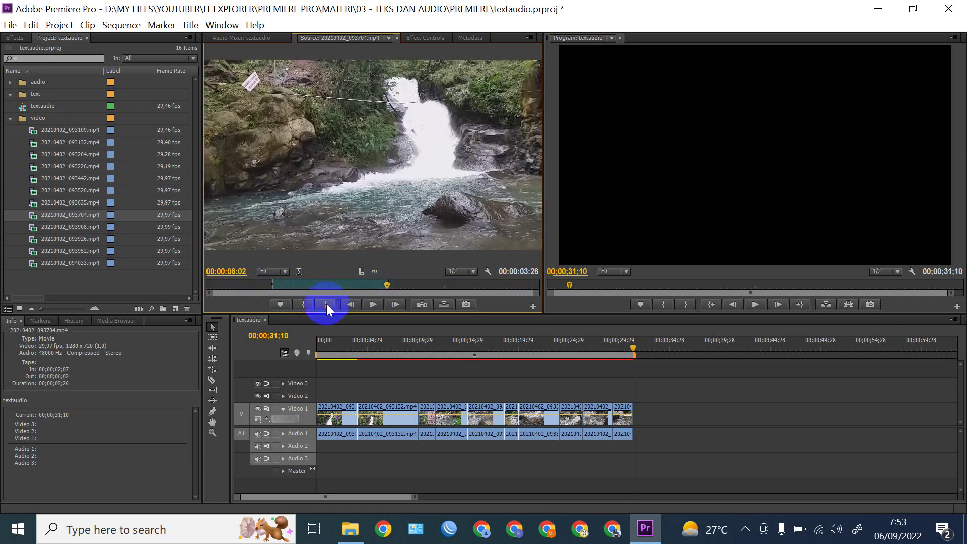
left_click(422, 305)
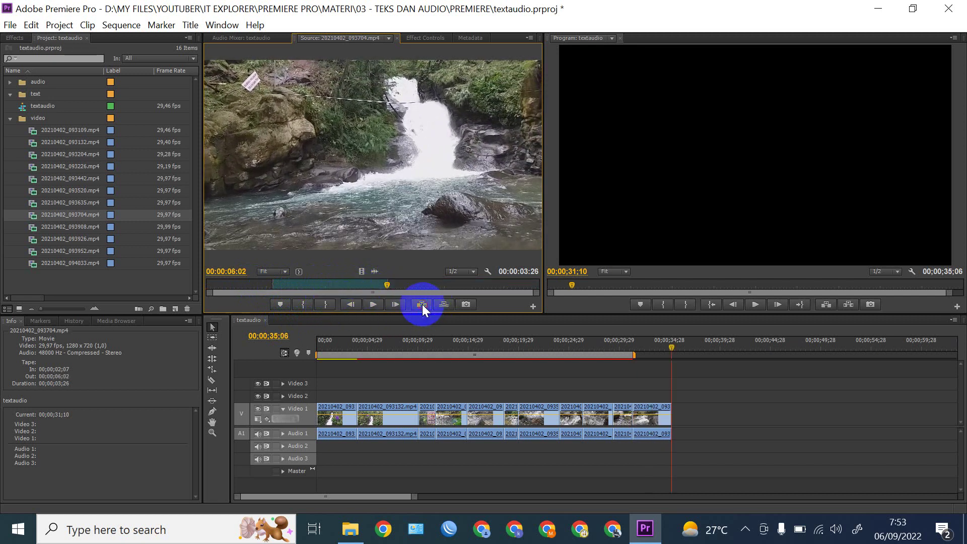
Mark 20210402_093908.mp4 from 00;00;01;28 to 00;00;04;19 and insert that range at the end of the sequence
double_click(33, 227)
left_click_drag(256, 286, 375, 287)
left_click(308, 307)
left_click(325, 308)
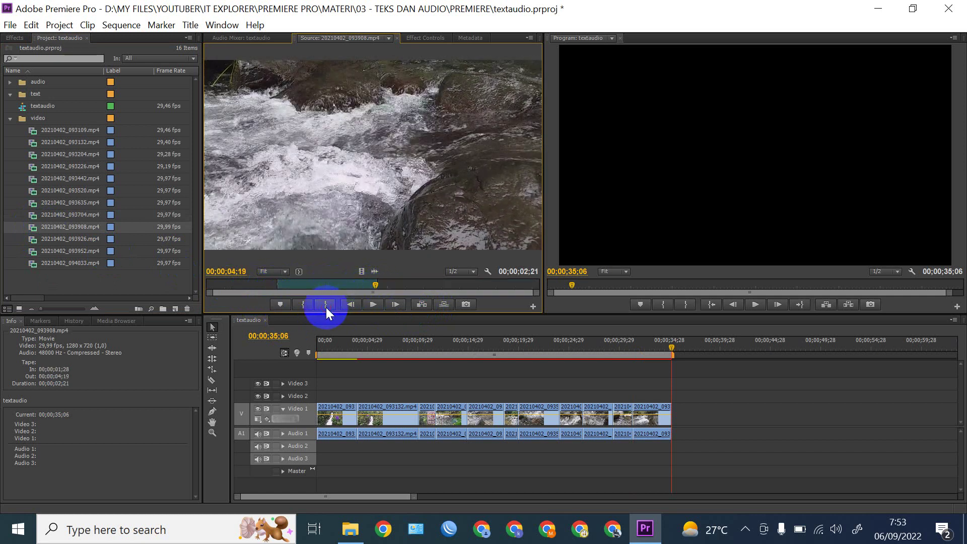
left_click(421, 304)
Mark 20210402_093926.mp4 from 00;00;03;16 to 00;00;07;17 and insert that range at the end of the sequence
double_click(32, 242)
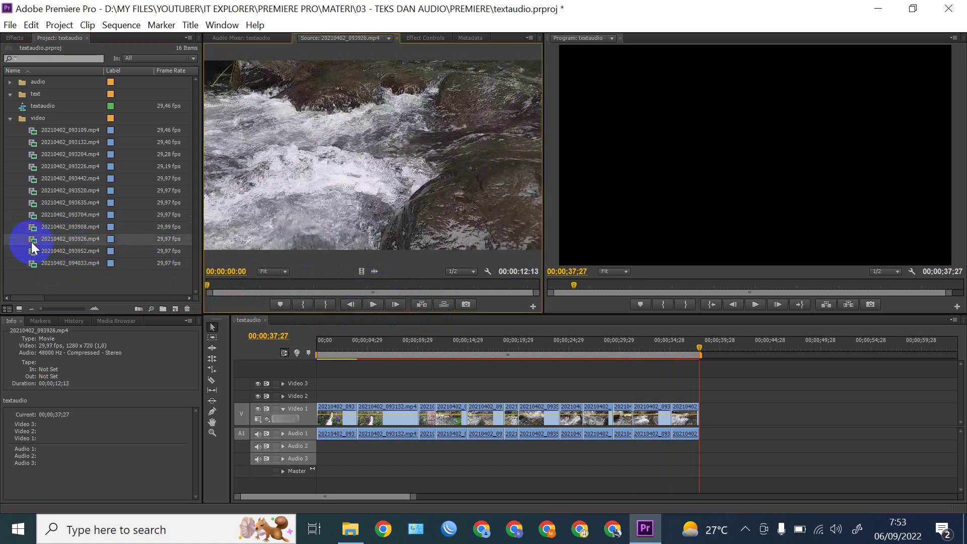
left_click_drag(225, 282, 409, 286)
left_click(308, 305)
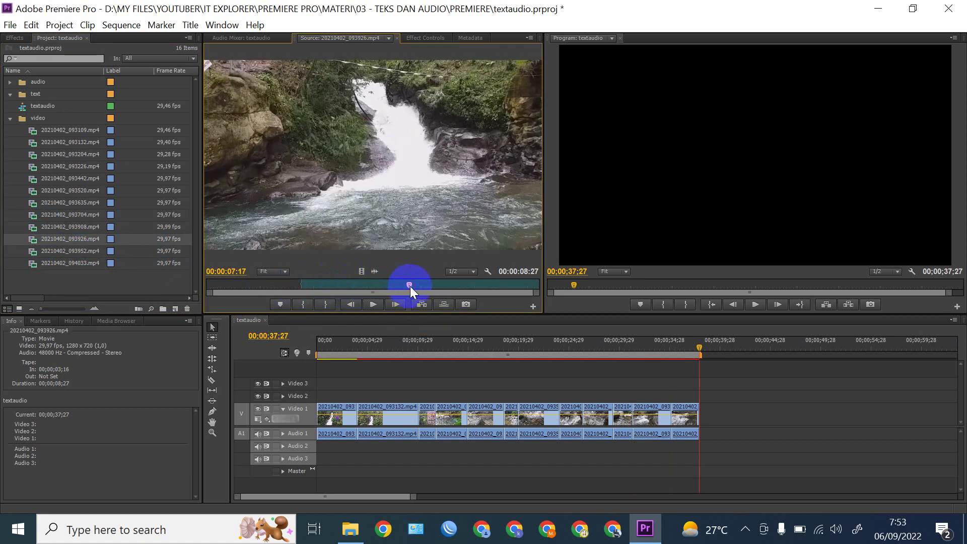
left_click(325, 304)
left_click(445, 305)
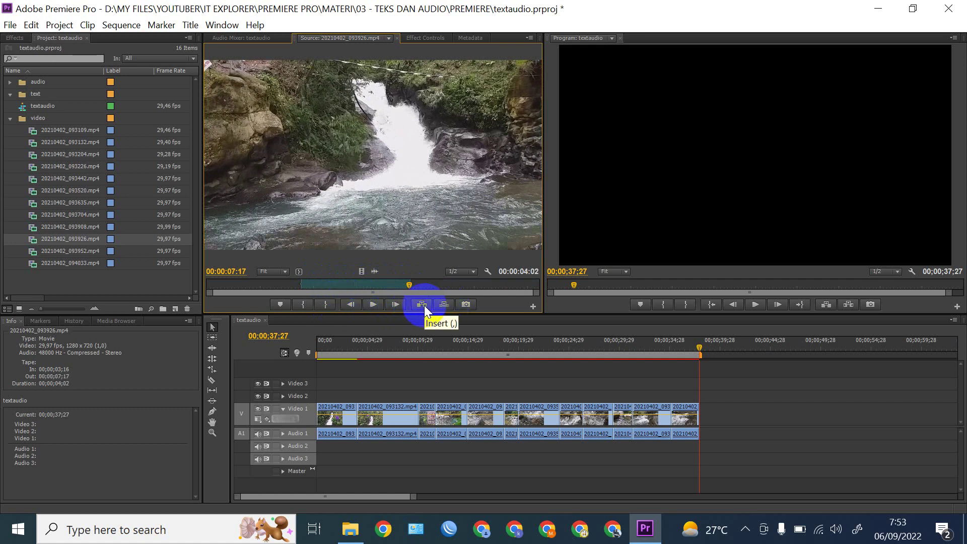
Mark 20210402_093952.mp4 from 00;00;02;01 to 00;00;04;25 and insert that range at the end of the sequence
double_click(31, 253)
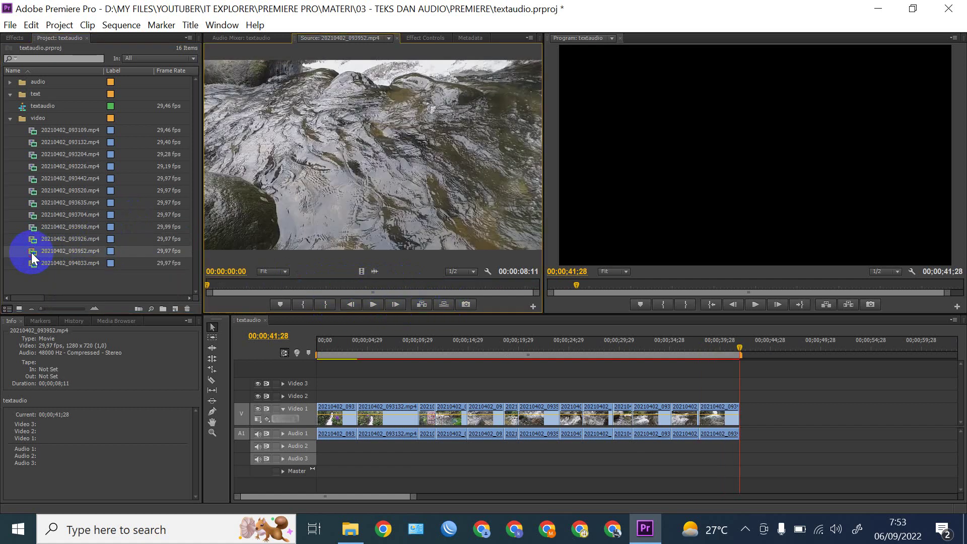
left_click_drag(280, 285, 398, 288)
left_click(303, 301)
left_click(325, 304)
left_click(422, 303)
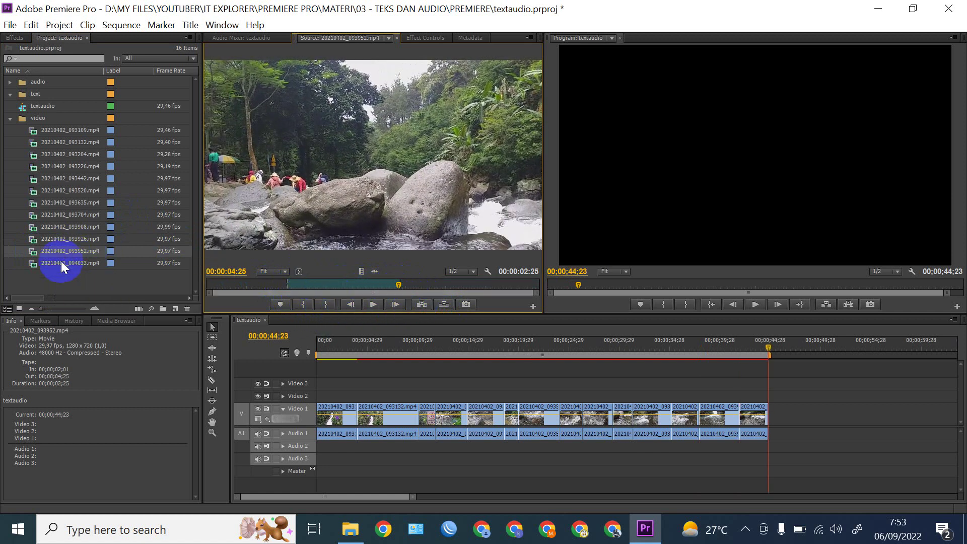
Mark 20210402_094033.mp4 from 00;00;01;28 to 00;00;04;22 and insert that range at the end of the sequence
double_click(41, 264)
left_click_drag(261, 285, 372, 297)
left_click(305, 301)
left_click(373, 304)
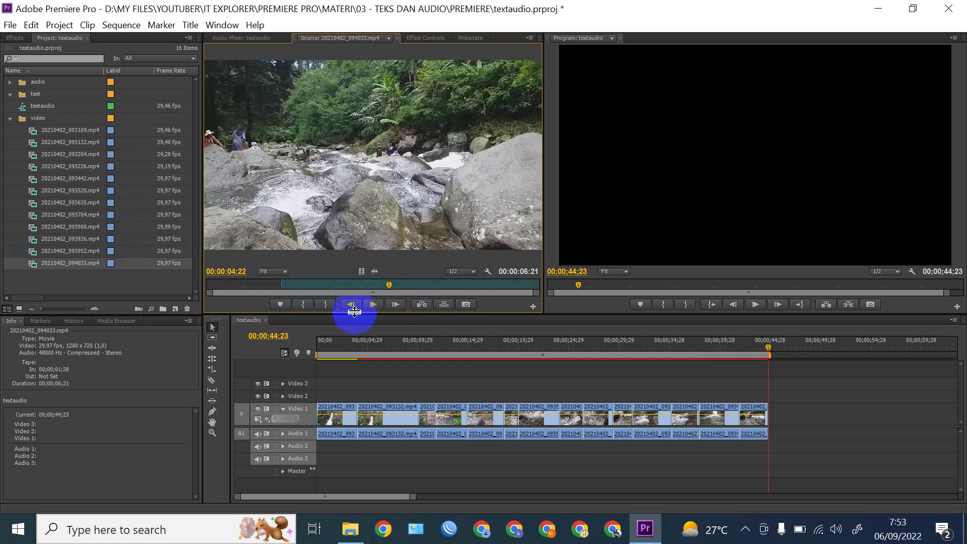
left_click(322, 303)
left_click(423, 304)
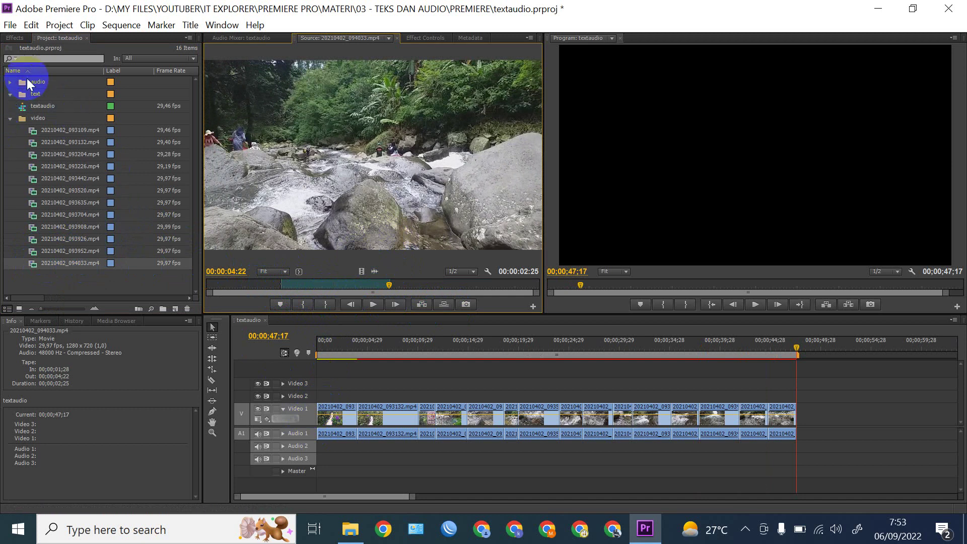
Apply the Cross Dissolve video transition to the beginning of the first clip and the end of the last clip on Video 1
left_click(13, 38)
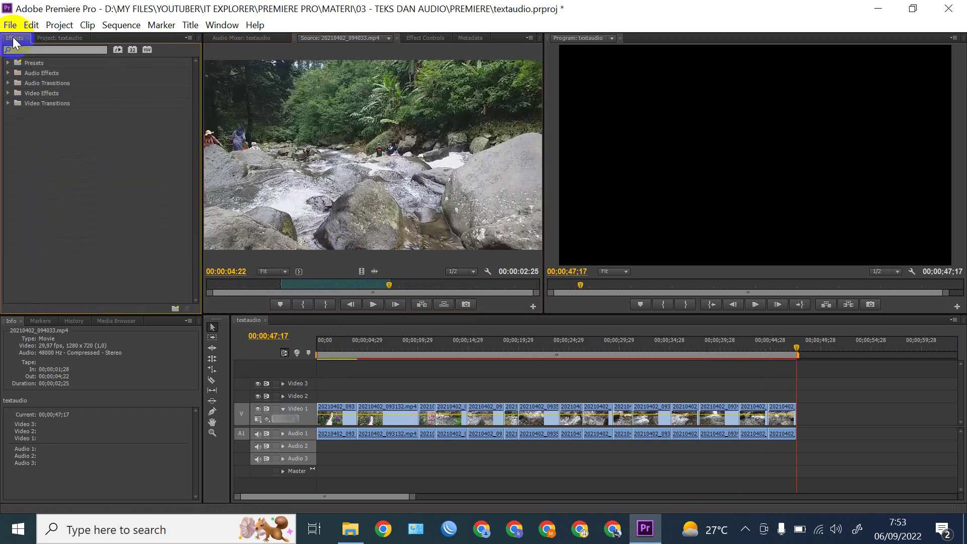
left_click(7, 104)
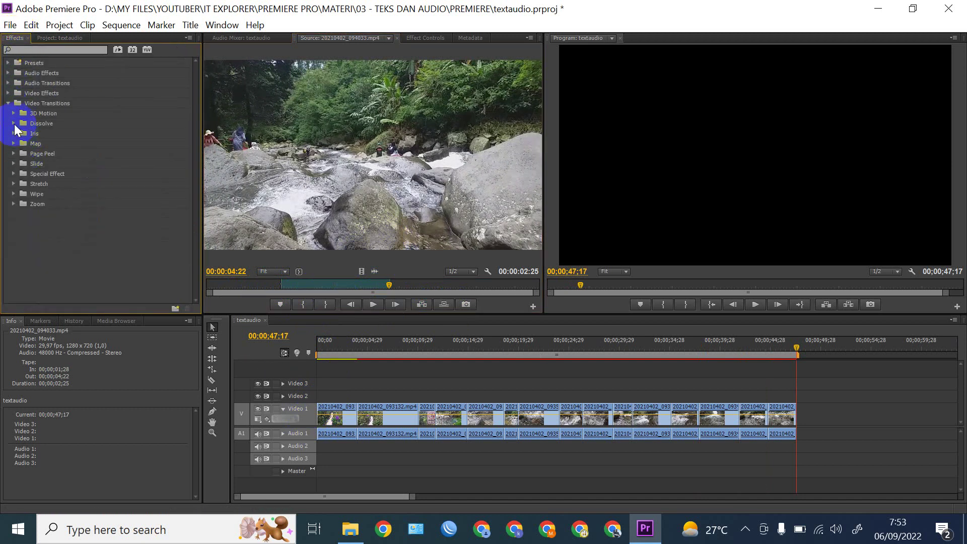
left_click(13, 123)
left_click_drag(38, 147, 321, 424)
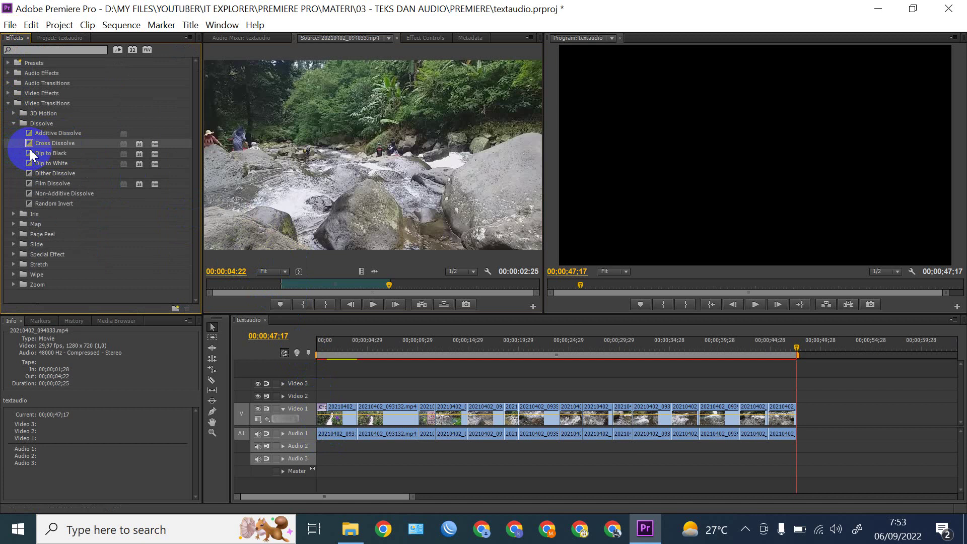
left_click_drag(32, 142, 799, 415)
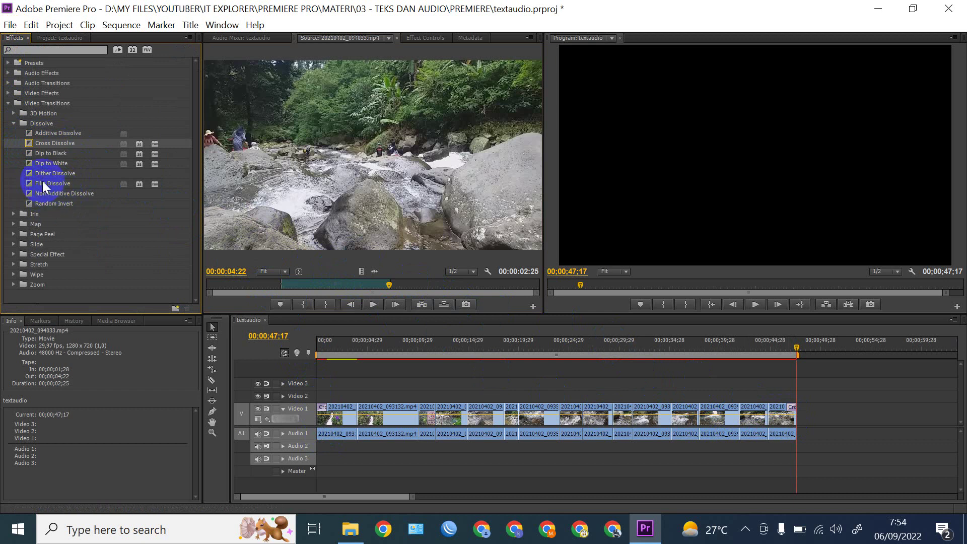
Apply the Cube Spin transition between the first and second clips on Video 1, and Iris Box between the second and third
left_click(14, 114)
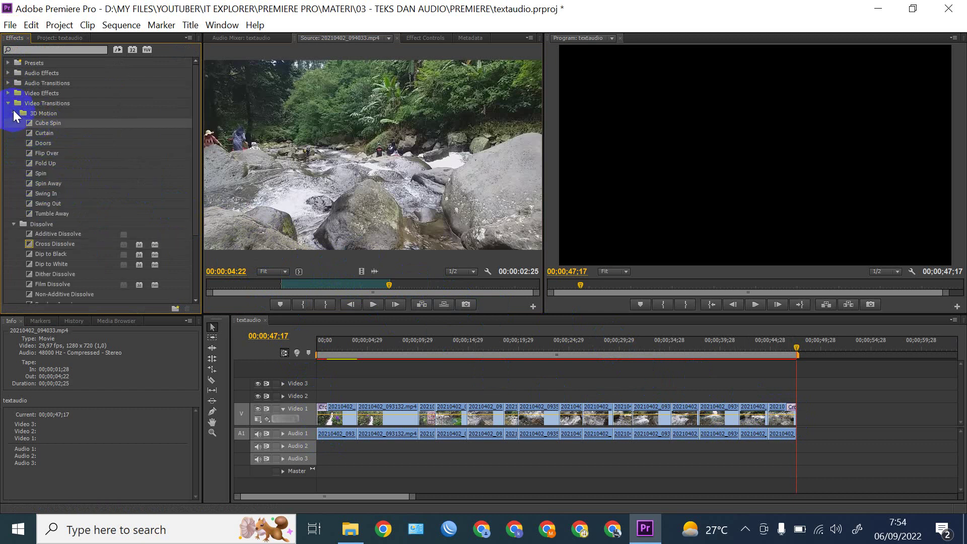
left_click_drag(41, 125, 358, 412)
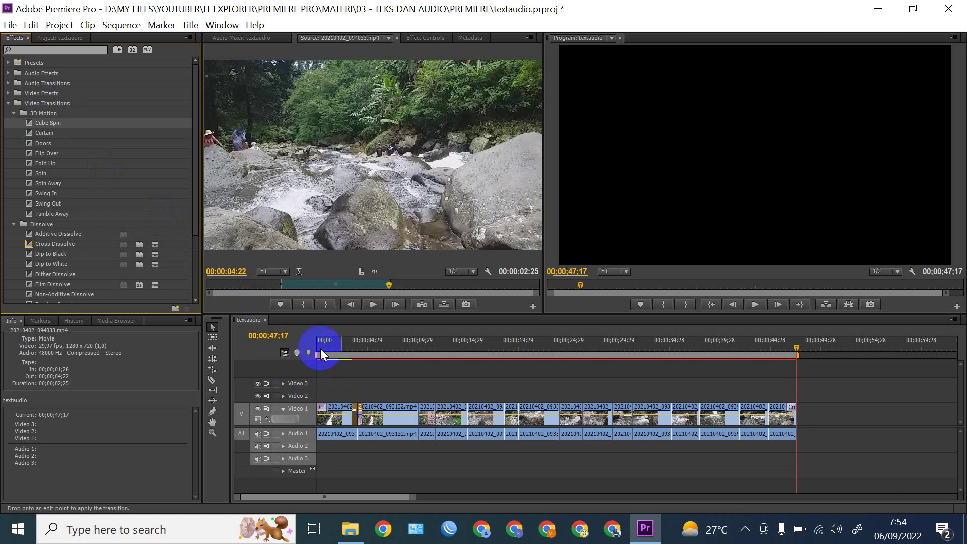
left_click(13, 114)
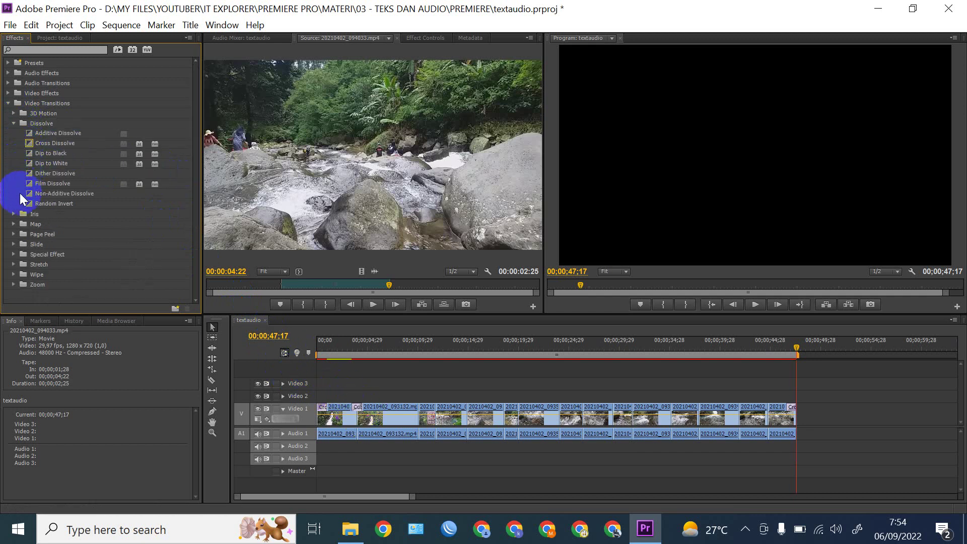
left_click(14, 214)
left_click_drag(216, 292, 418, 413)
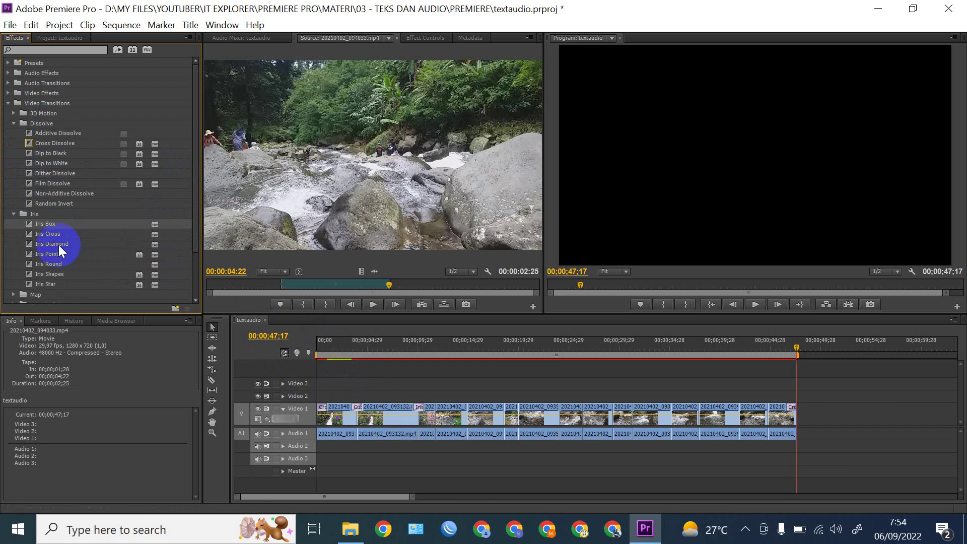
left_click(14, 212)
Apply the Center Peel transition to the Video 1 cut at about 15 seconds and Band Slide to the cut at about 20 seconds
left_click(14, 233)
left_click_drag(47, 247, 469, 419)
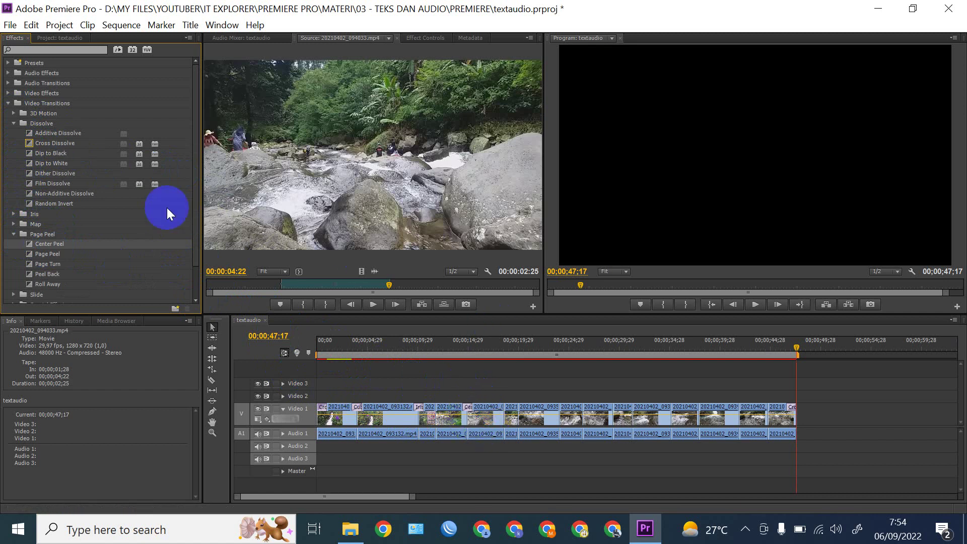
scroll(38, 201, "down", 3)
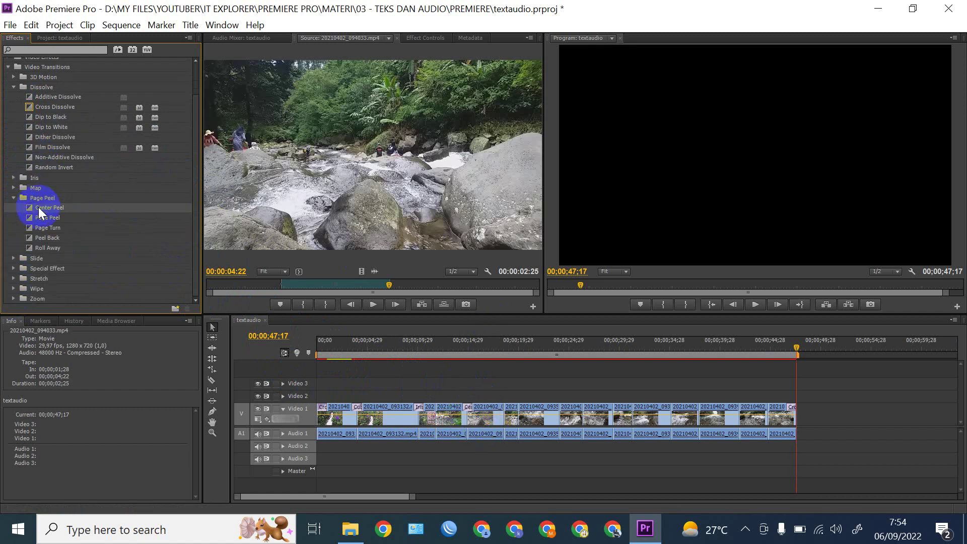
left_click(13, 258)
left_click_drag(46, 268, 515, 411)
Apply a transition from the Wipe group to the Video 1 cut at about 24 seconds
scroll(80, 206, "down", 4)
scroll(75, 289, "down", 3)
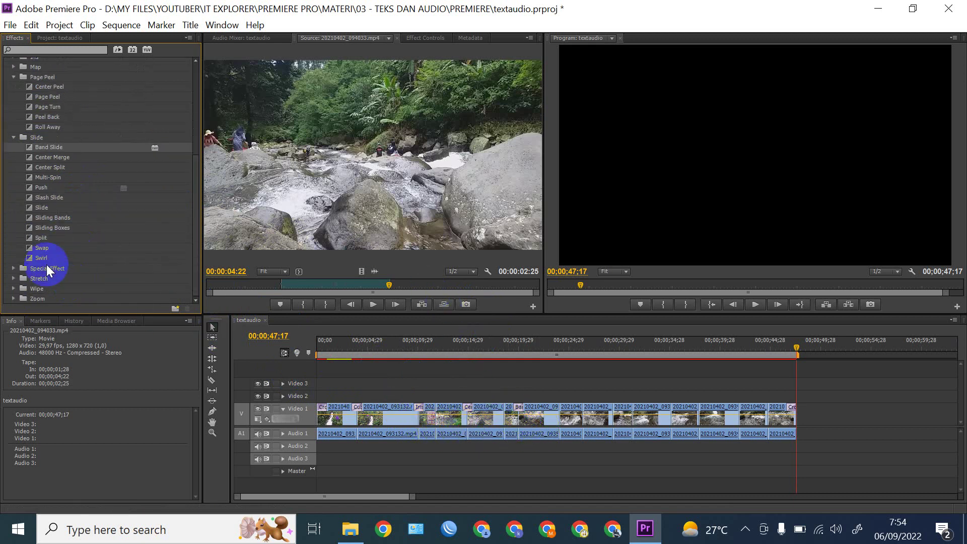
left_click(14, 288)
scroll(107, 249, "down", 3)
left_click_drag(31, 248, 555, 423)
Apply the Fold Up 3D Motion transition to the Video 1 cut at about 26 seconds
scroll(141, 191, "up", 6)
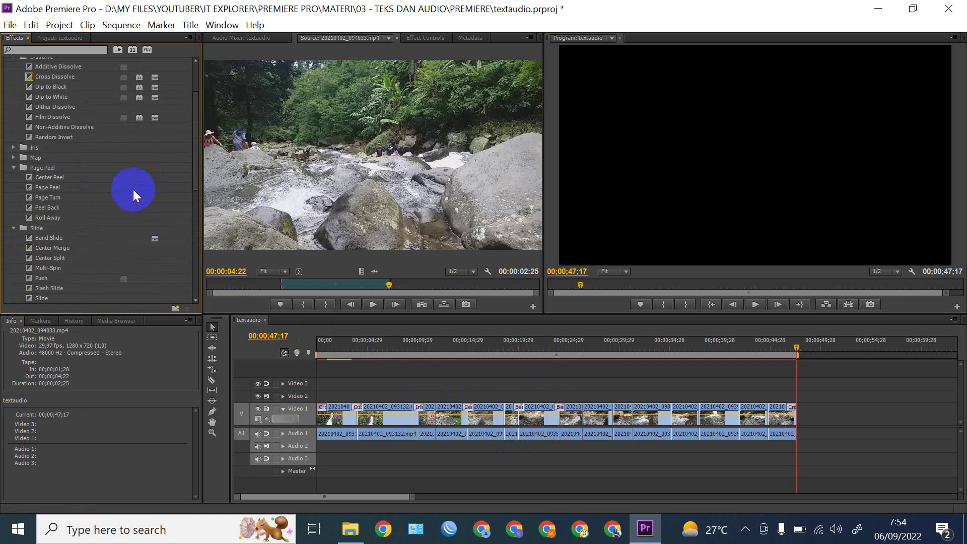
scroll(101, 167, "up", 3)
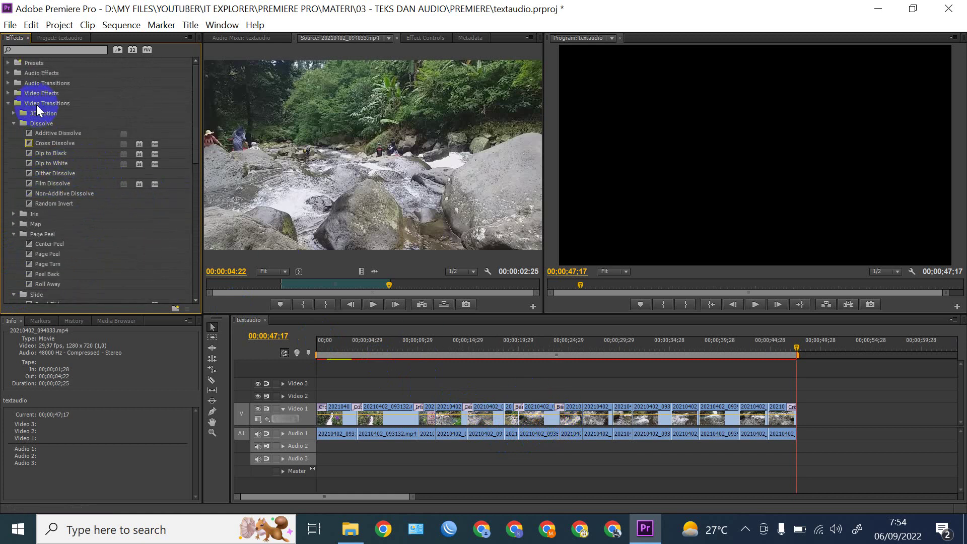
left_click(13, 113)
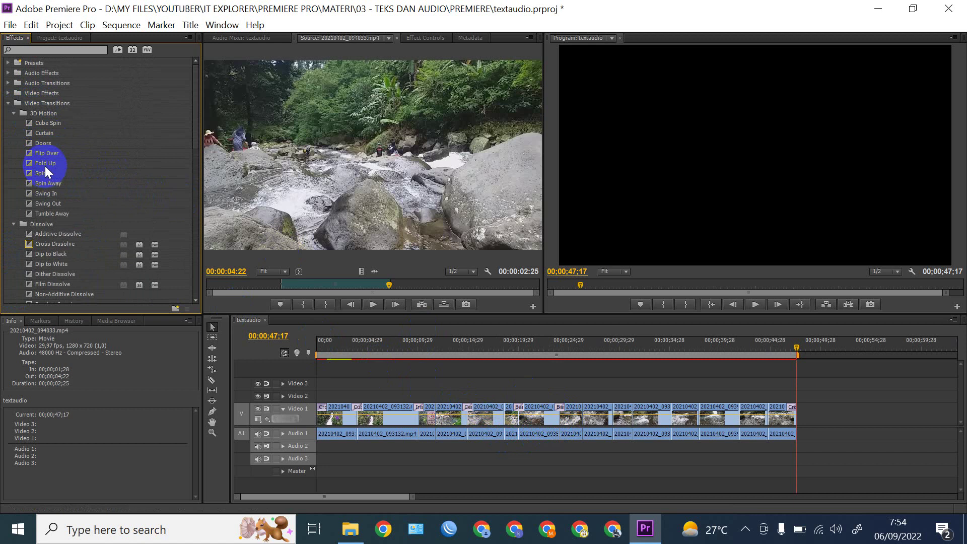
left_click_drag(44, 164, 582, 417)
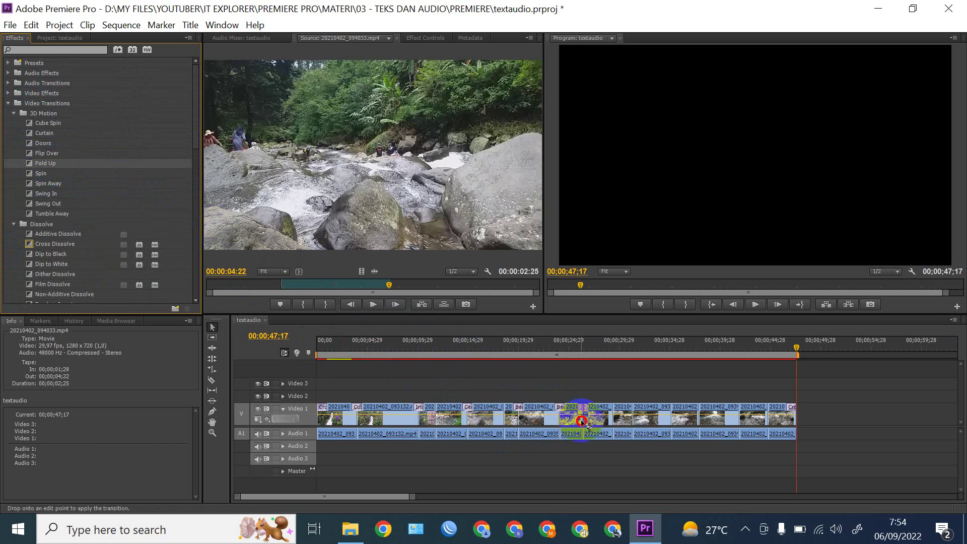
Apply the Iris Round transition to the Video 1 cut at about 29 seconds and Peel Back to the cut at about 31 seconds
scroll(46, 262, "down", 5)
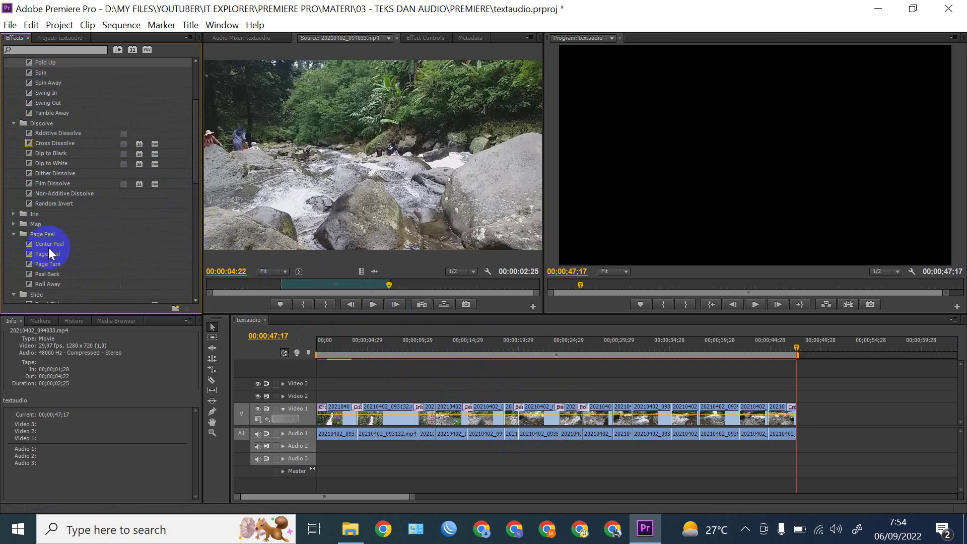
scroll(48, 247, "down", 1)
left_click(13, 184)
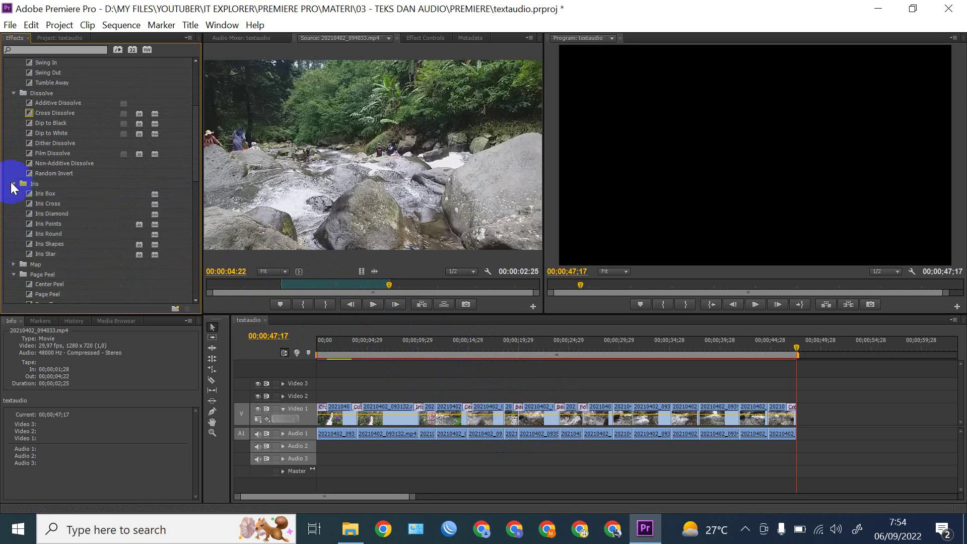
left_click_drag(43, 234, 616, 418)
scroll(41, 238, "down", 4)
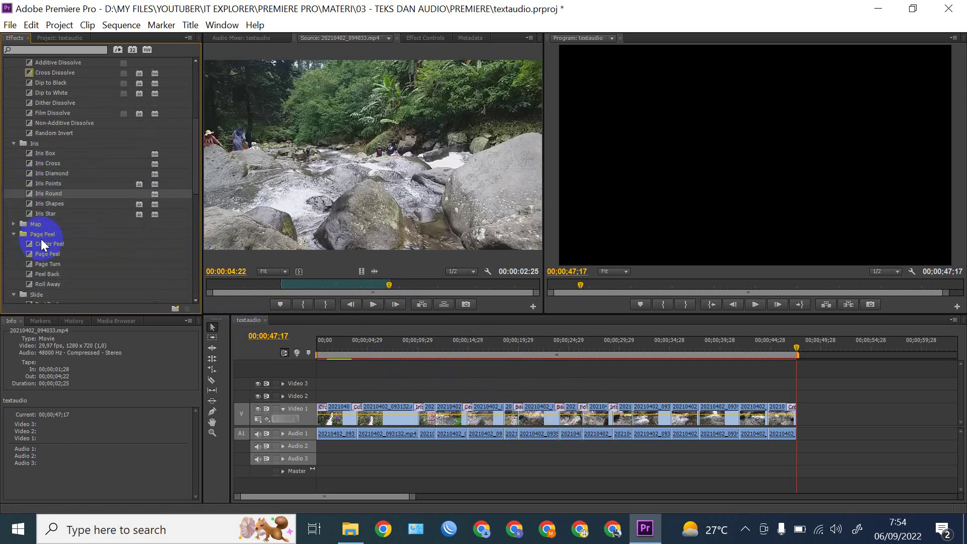
left_click_drag(45, 191, 633, 413)
Apply the Slide transition to the Video 1 cut at about 35 seconds and Checker Wipe to the cut at about 38 seconds
scroll(77, 247, "down", 2)
scroll(75, 246, "down", 2)
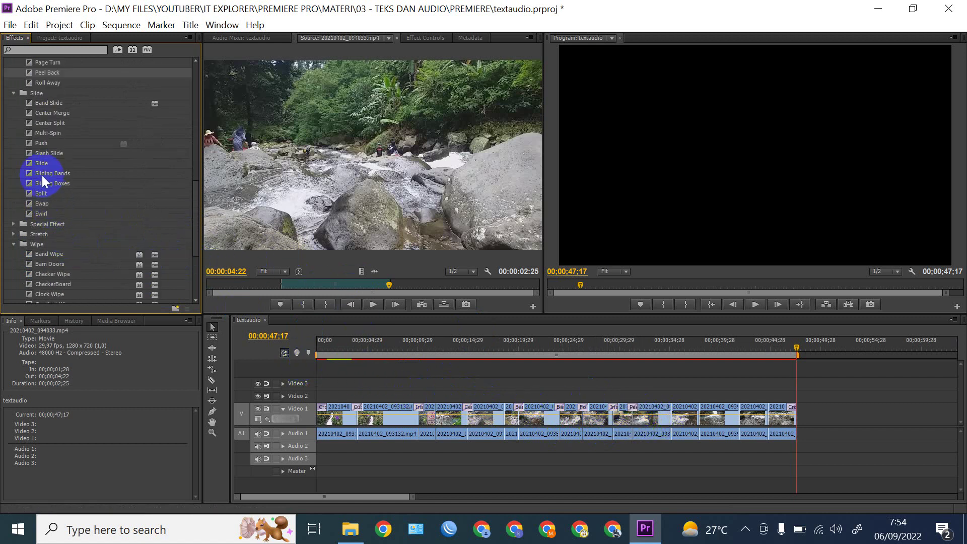
left_click_drag(42, 166, 665, 417)
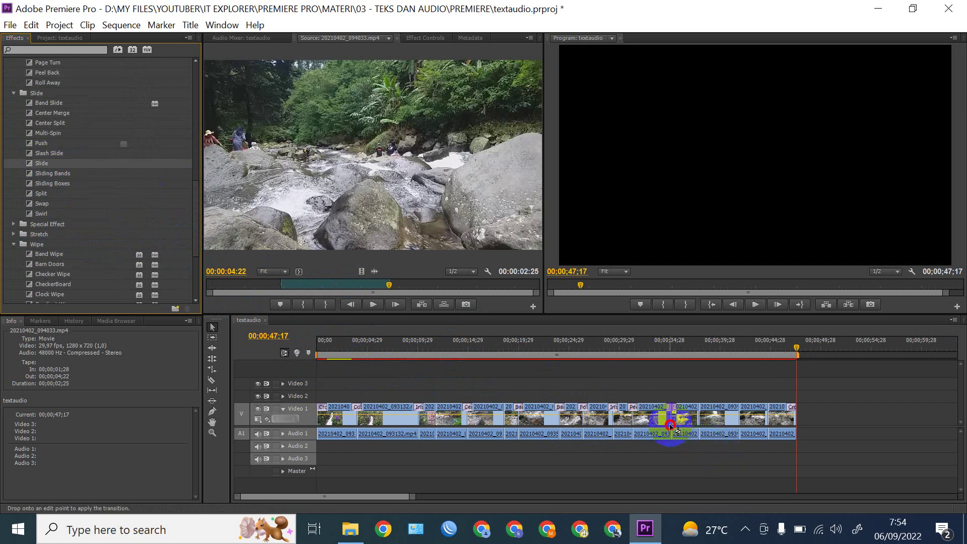
scroll(83, 234, "down", 3)
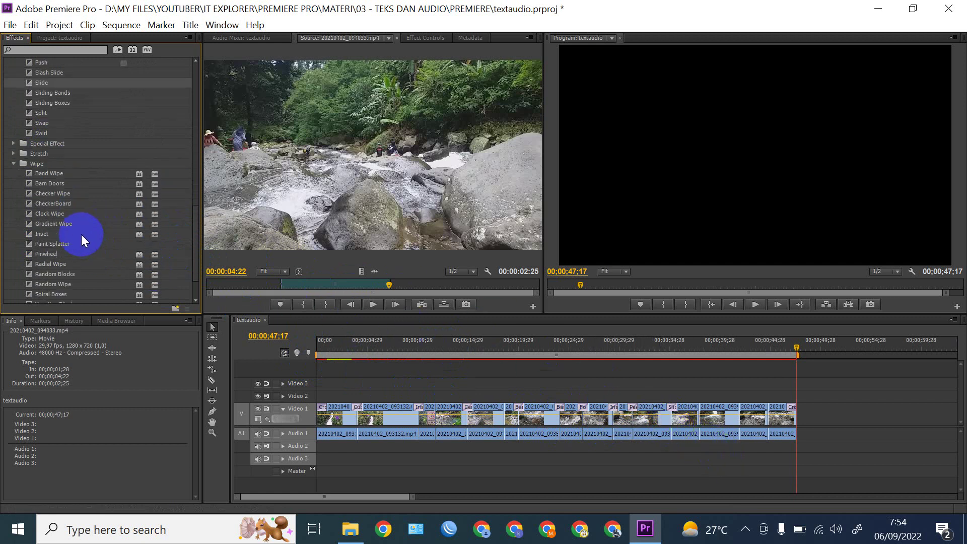
left_click_drag(48, 195, 697, 416)
Apply the Spiral Boxes transition to the Video 1 cut at about 42 seconds and Sliding Boxes to the cut before the last clip
scroll(25, 199, "down", 2)
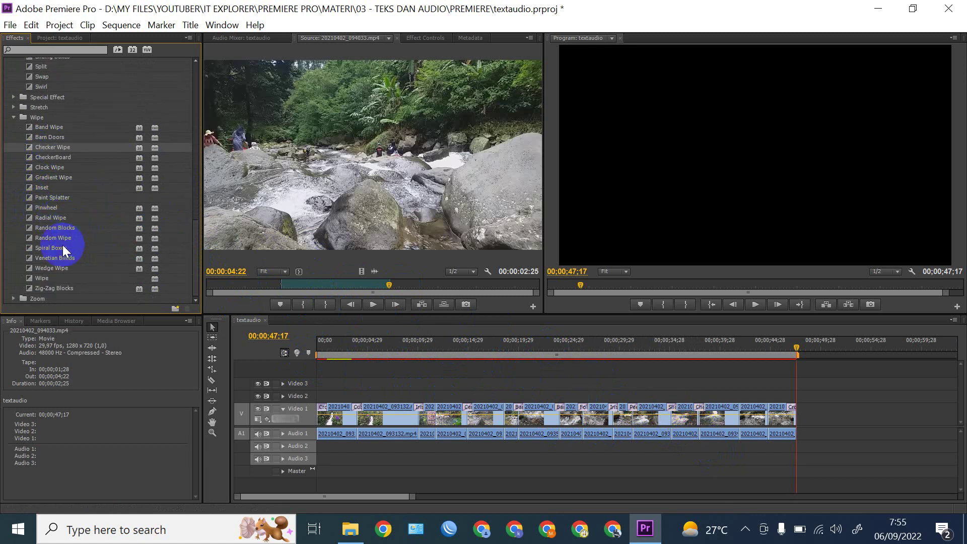
left_click_drag(54, 252, 739, 423)
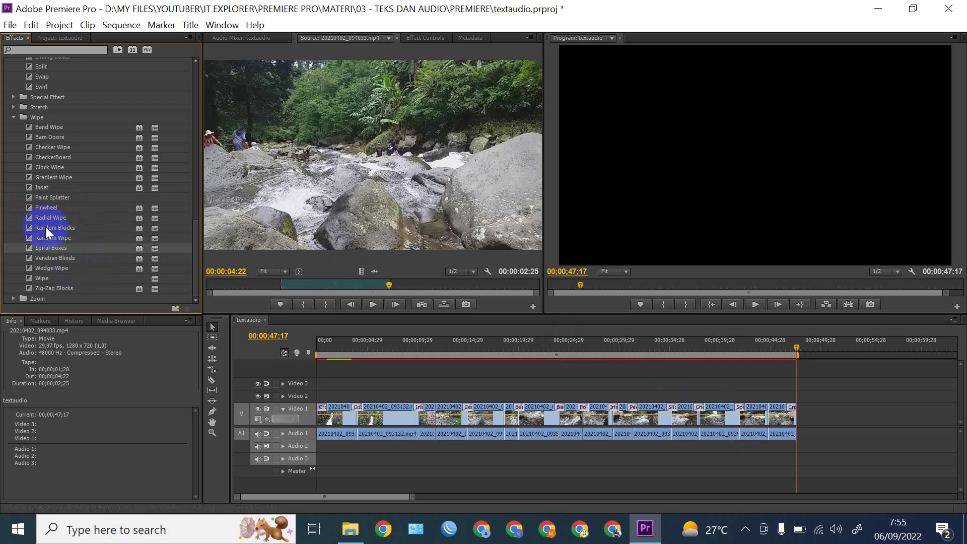
scroll(47, 212, "up", 5)
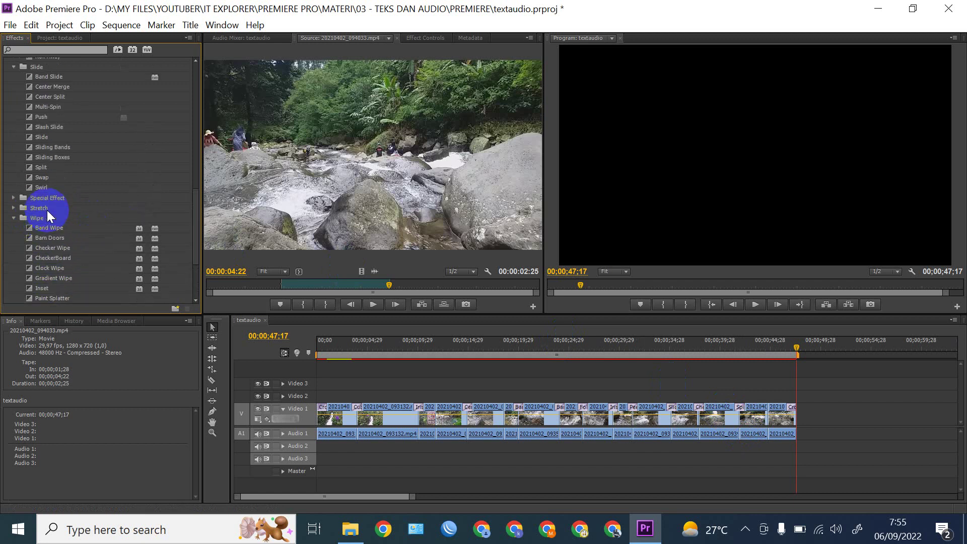
left_click_drag(42, 162, 767, 406)
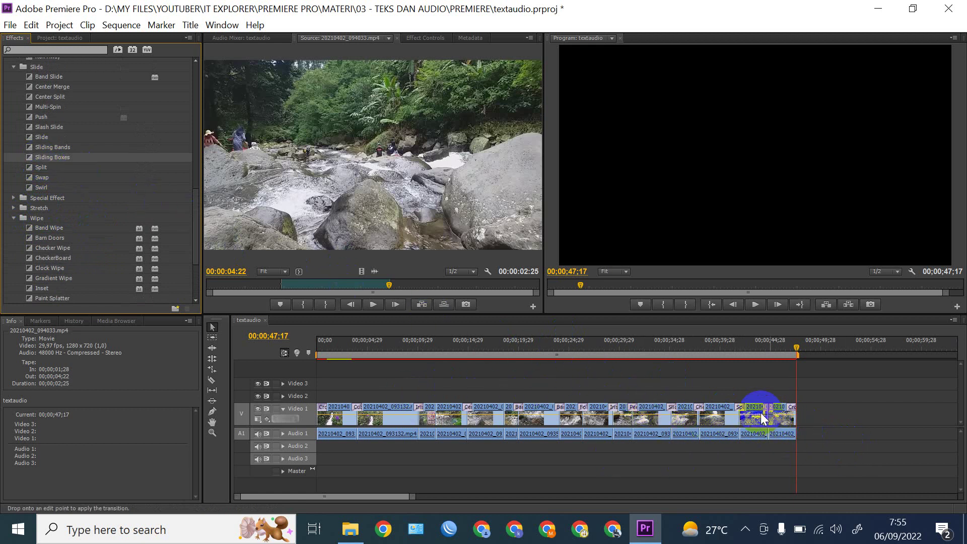
Apply the Constant Power crossfade to the start and first cut of Audio 1, and Constant Gain to its second cut
scroll(55, 191, "up", 3)
scroll(59, 166, "up", 10)
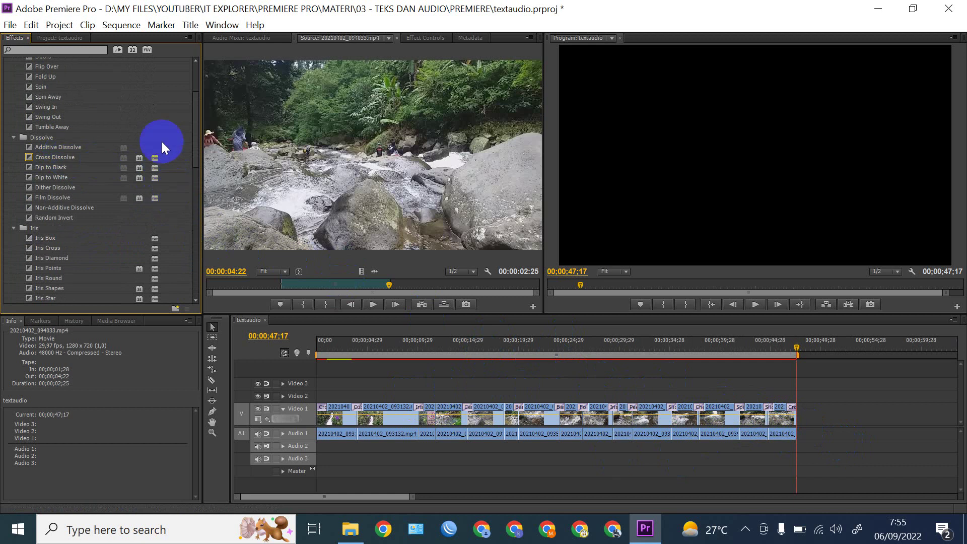
scroll(167, 140, "up", 5)
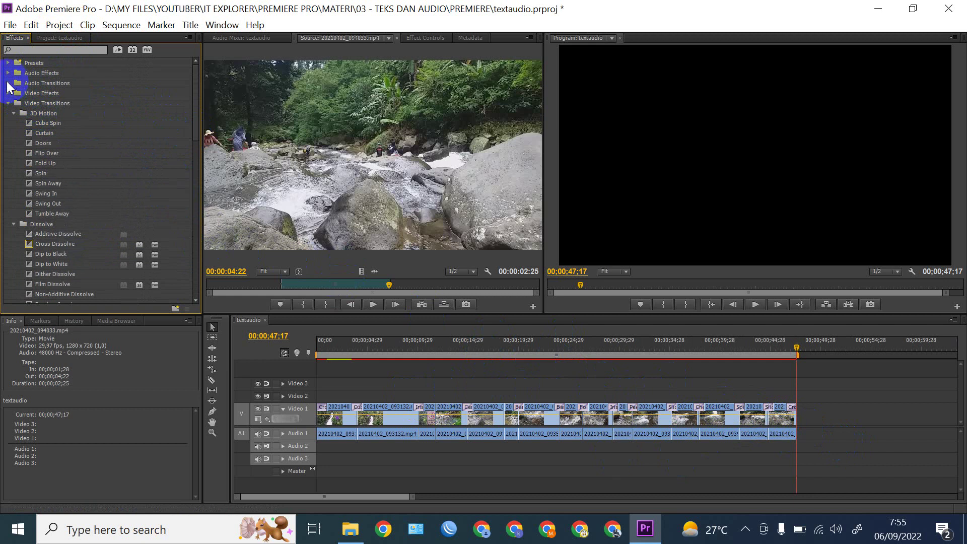
left_click(8, 85)
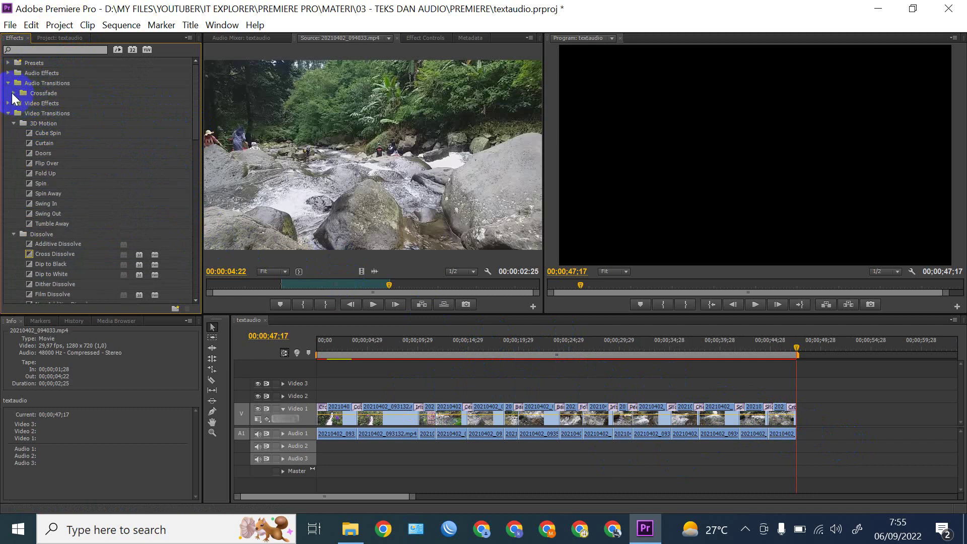
left_click(14, 93)
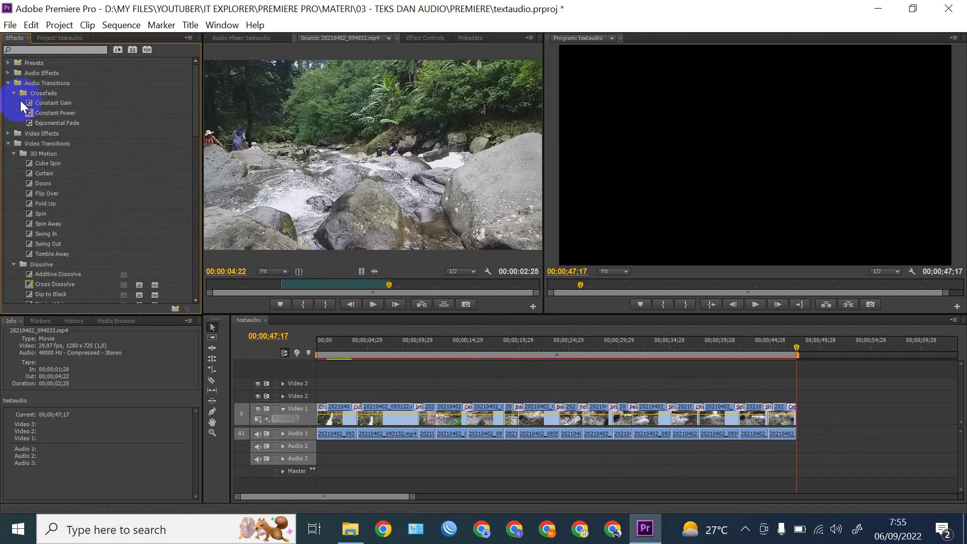
left_click_drag(43, 114, 321, 433)
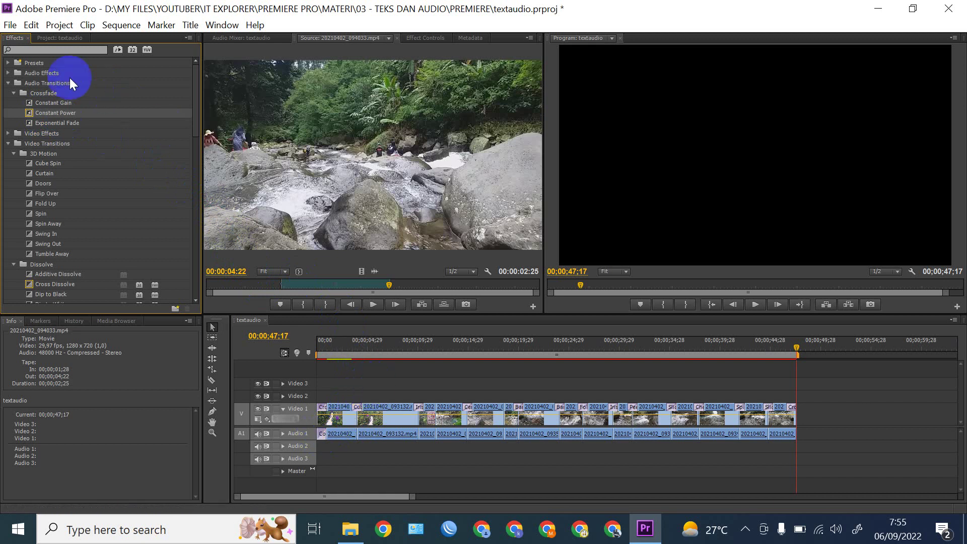
left_click_drag(47, 113, 358, 436)
left_click_drag(53, 103, 419, 436)
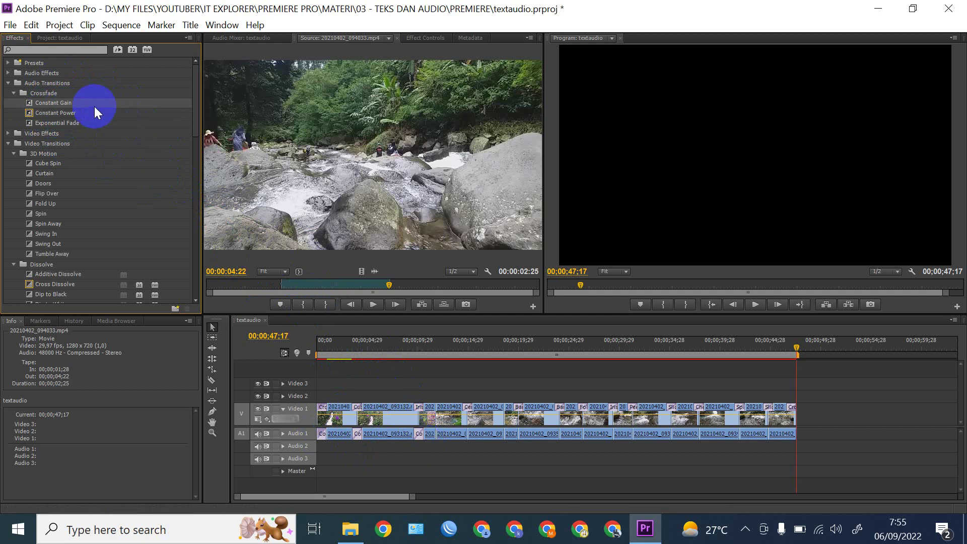
Apply the Constant Power crossfade to the Audio 1 cuts at about 15, 24, 31 and 35 seconds and to the track's final clip end
left_click_drag(75, 112, 467, 436)
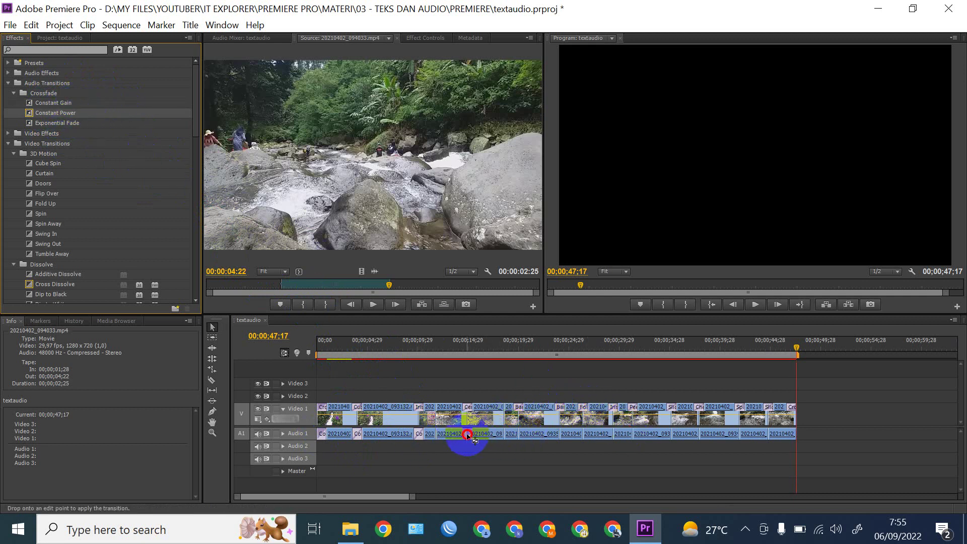
left_click_drag(71, 112, 559, 434)
left_click_drag(98, 112, 631, 435)
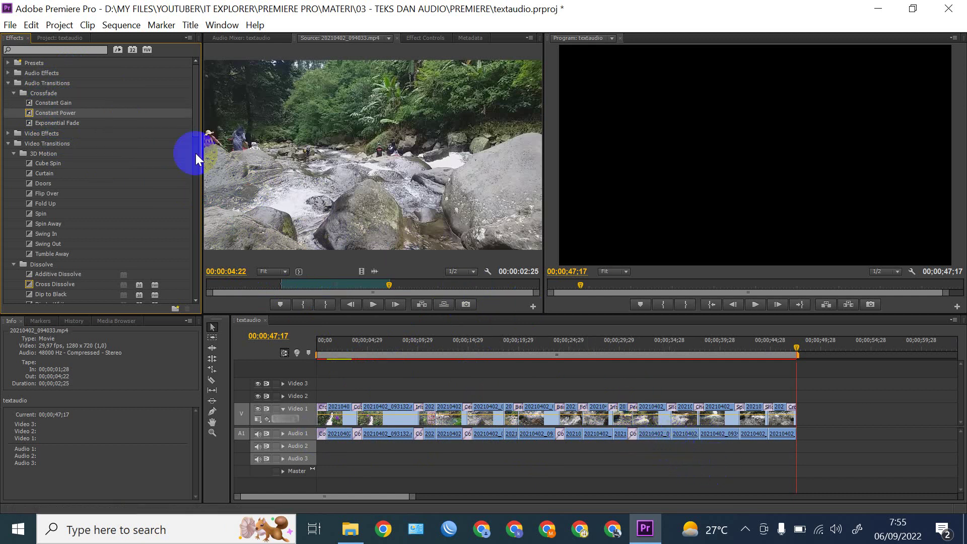
left_click_drag(158, 116, 670, 436)
left_click_drag(127, 111, 793, 437)
Return the playhead to the start of the sequence and collapse the video bin in the project
left_click_drag(388, 353, 278, 340)
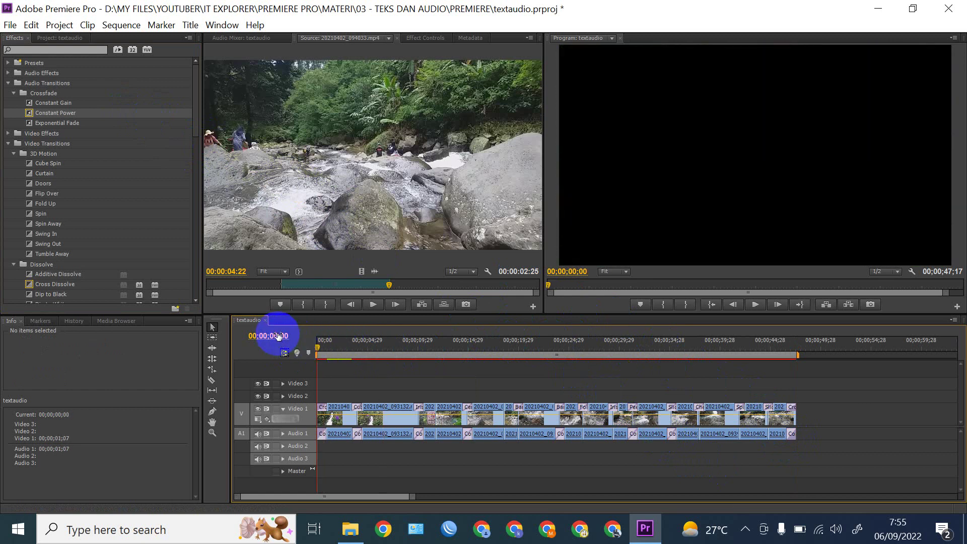
left_click(57, 36)
left_click(10, 118)
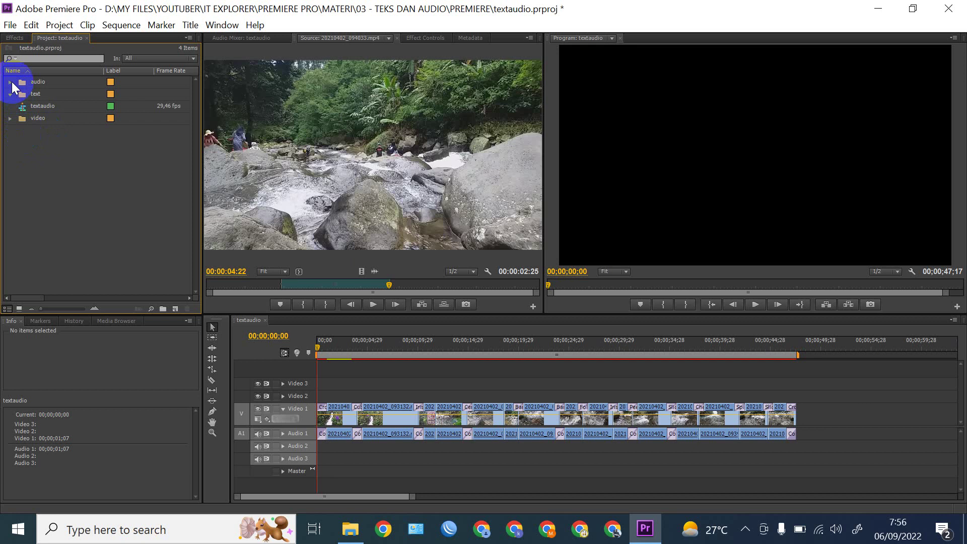
Load A Year Ago (Instrumental) from the audio bin into the source monitor and mark its In point at 00;00;26;25
left_click(10, 82)
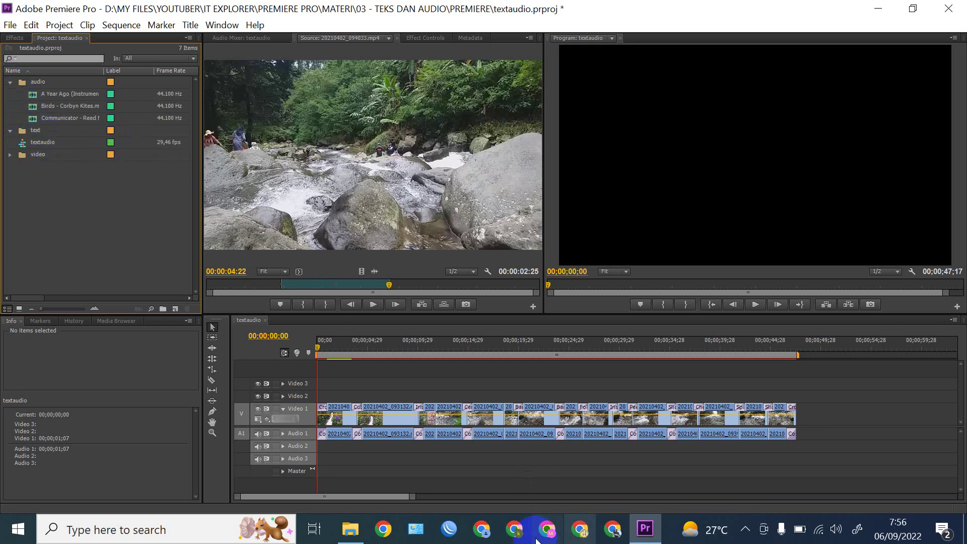
left_click(35, 94)
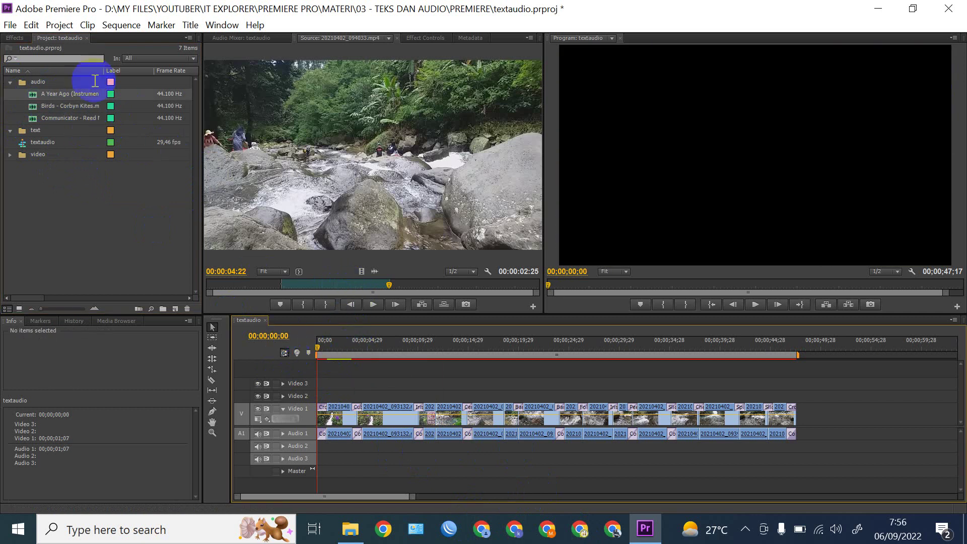
left_click(32, 92)
double_click(32, 93)
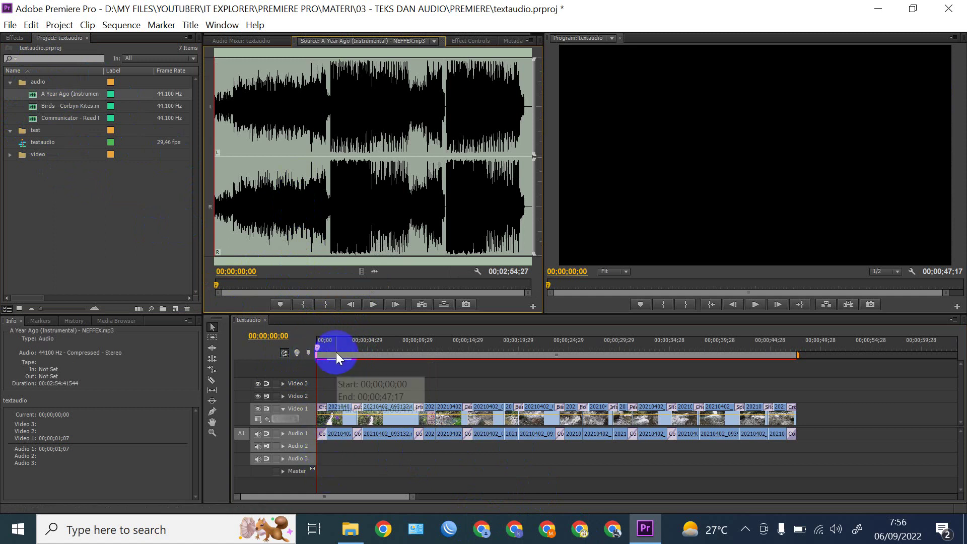
left_click_drag(241, 285, 264, 290)
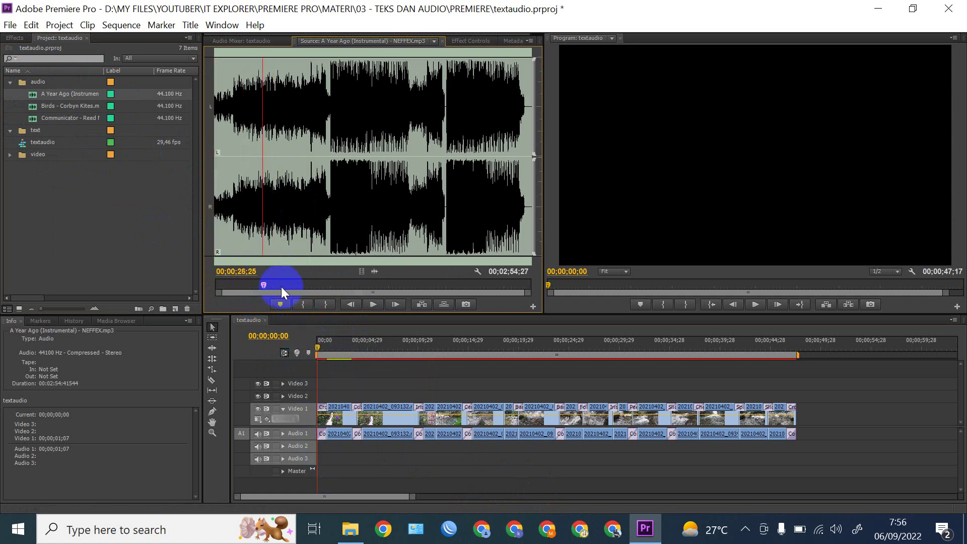
left_click(303, 305)
Try to place A Year Ago on Audio 2 with its Out point marked at 00;01;13;18
left_click_drag(278, 286, 348, 298)
left_click(326, 304)
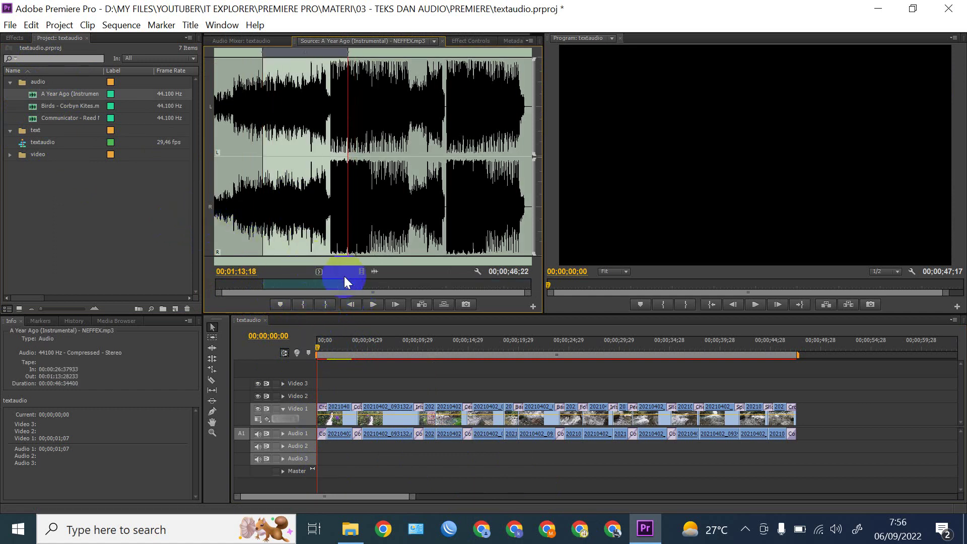
left_click_drag(322, 286, 310, 443)
left_click_drag(85, 95, 335, 453)
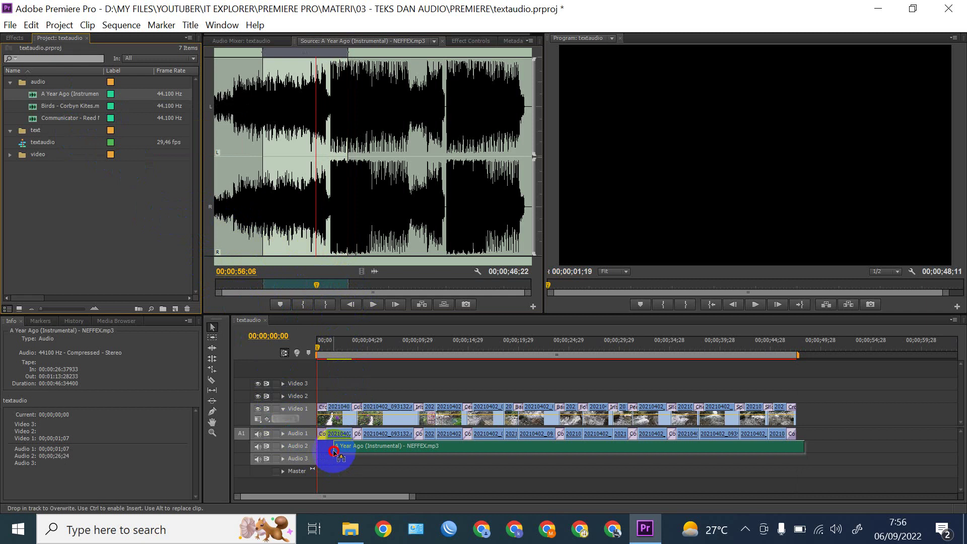
left_click_drag(334, 451, 328, 449)
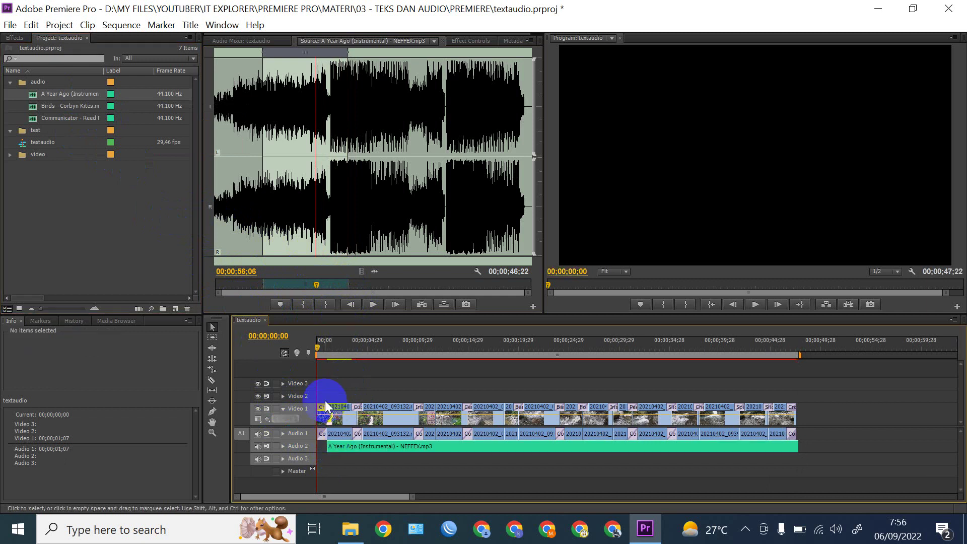
key("ctrl+z")
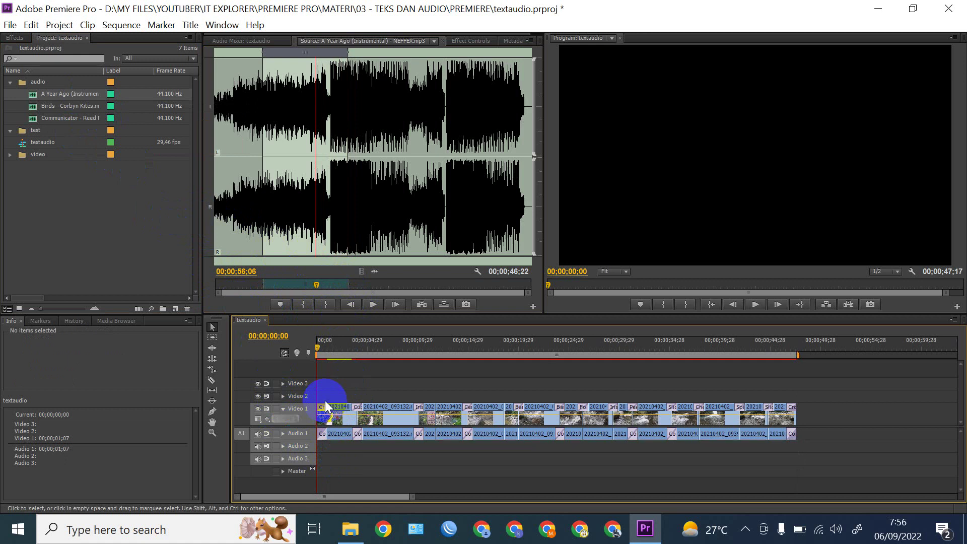
Mark A Year Ago's Out point at 00;00;41;12, place it at the start of Audio 2, and trim its end to about 8 seconds
left_click_drag(278, 284, 292, 289)
left_click(321, 305)
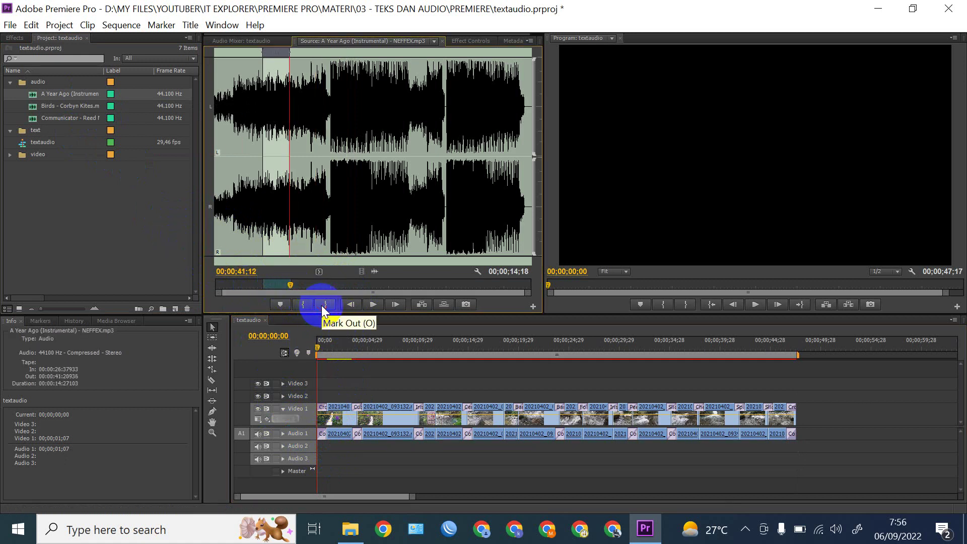
left_click_drag(61, 101, 312, 447)
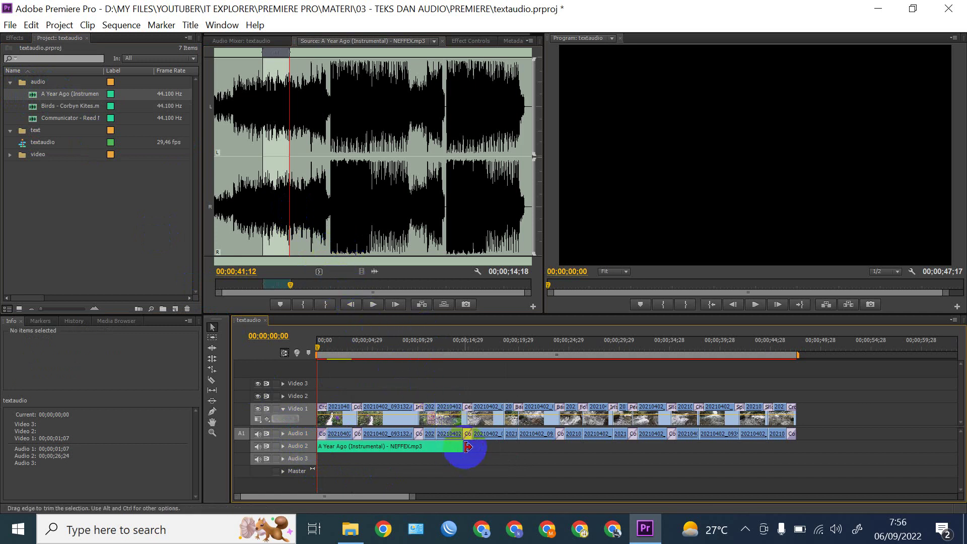
left_click_drag(466, 448, 401, 448)
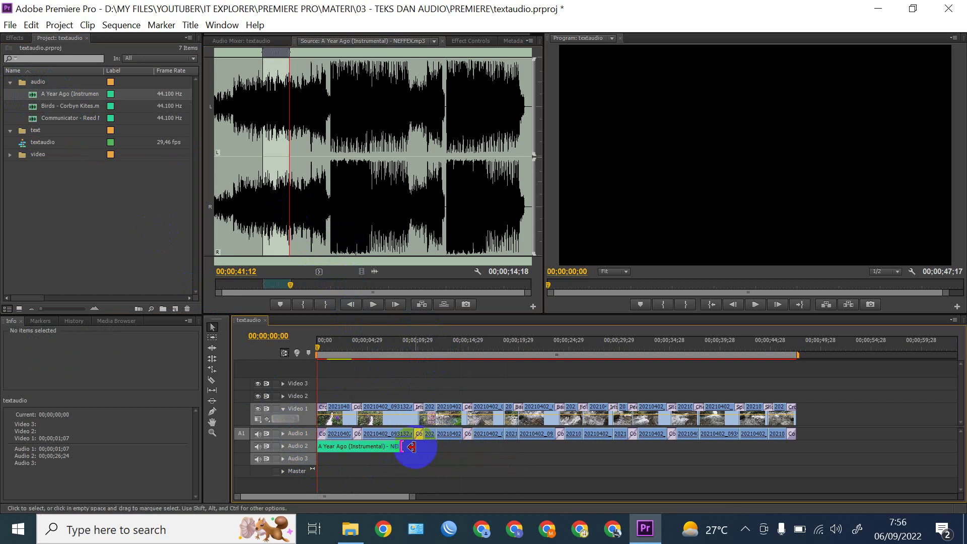
left_click(392, 353)
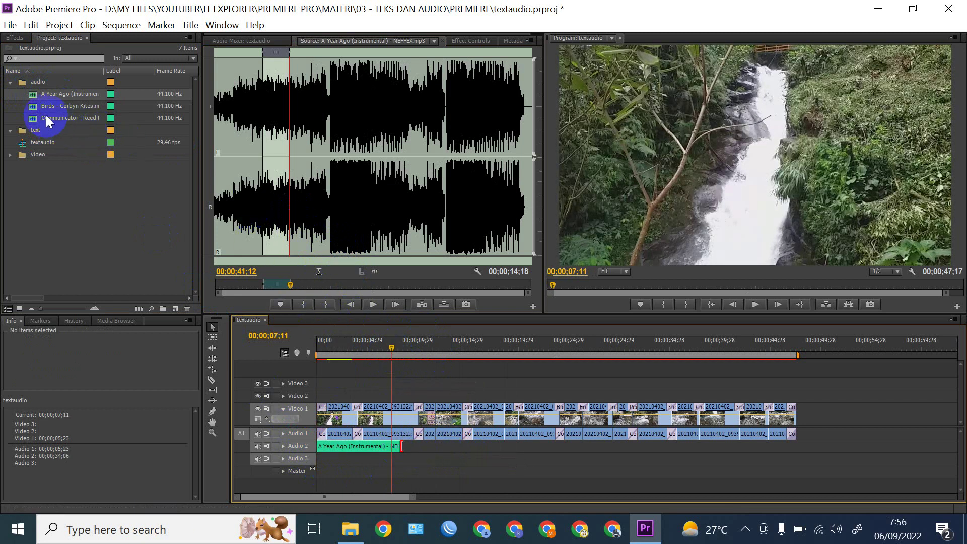
Add A Year Ago's 00;01;10;08 to 00;01;30;20 range after the first Audio 2 clip and trim its end to about 15 seconds
left_click(342, 289)
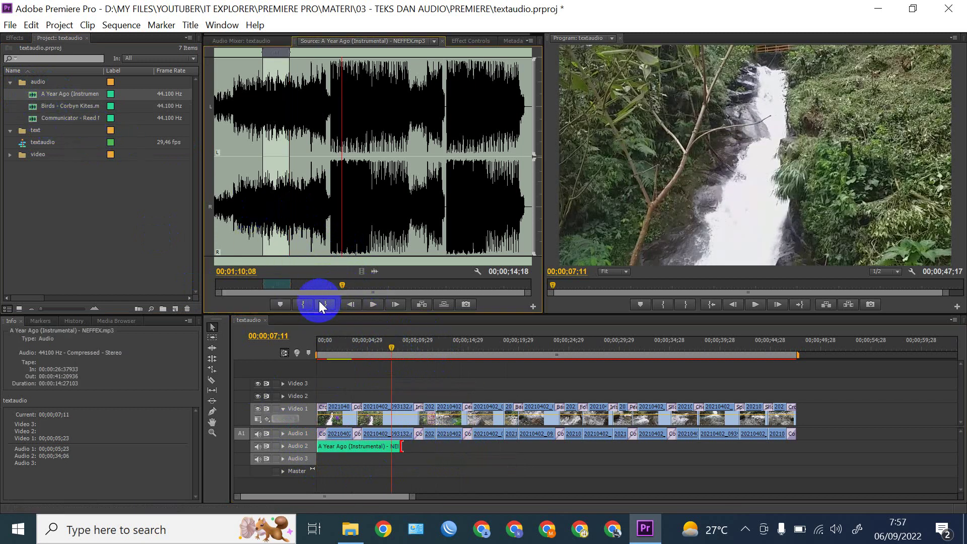
left_click(303, 303)
mouse_move(361, 286)
left_mouse_down()
mouse_move(400, 286)
mouse_move(379, 287)
left_mouse_up()
left_click(331, 303)
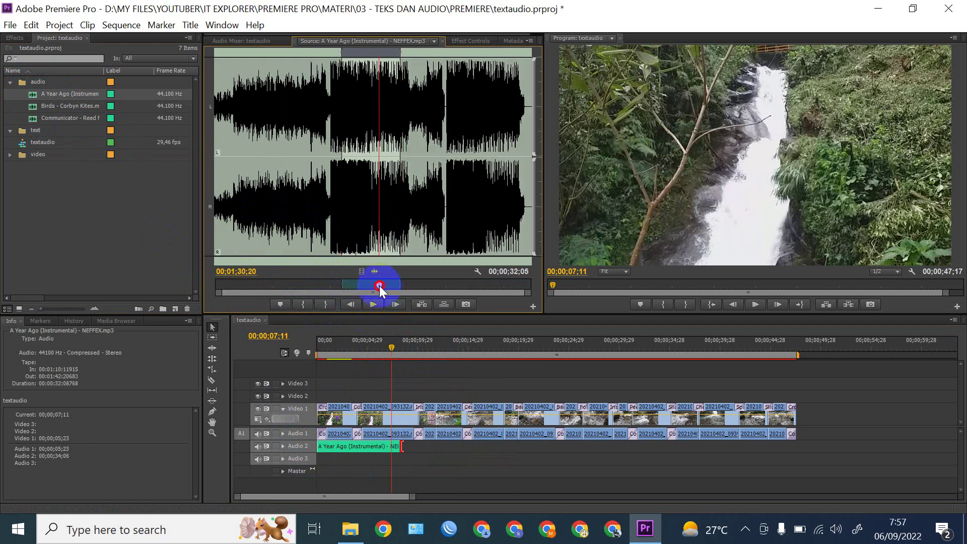
left_click(327, 303)
left_click_drag(74, 94, 402, 452)
left_click_drag(600, 446, 466, 446)
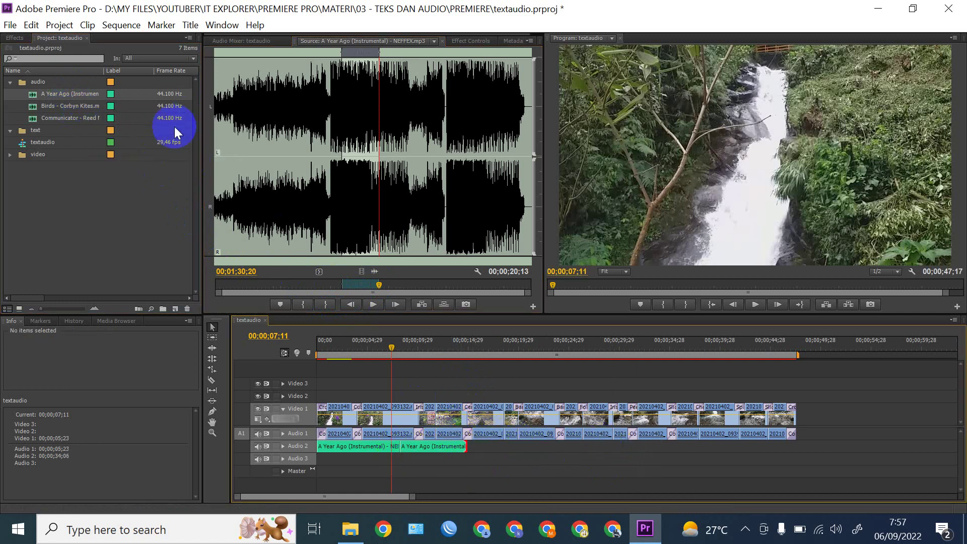
Append a Birds - Corbyn Kites excerpt ending at source time 00;00;48;06 to Audio 2 and trim its end to about 27 seconds
double_click(39, 106)
left_click_drag(262, 283, 341, 294)
left_click(306, 304)
left_click(328, 304)
left_click_drag(73, 113, 469, 447)
left_click_drag(707, 447, 587, 447)
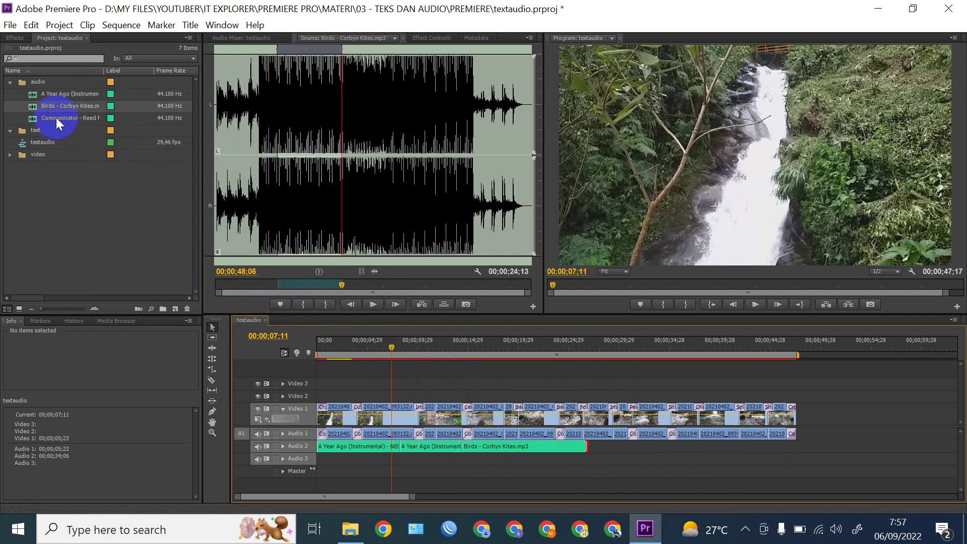
Mark a Birds - Corbyn Kites range from about 00;01;05 to 00;01;15;11 and append it to the music on Audio 2
left_click(388, 284)
left_click(307, 304)
left_click_drag(419, 285, 413, 286)
left_click(325, 305)
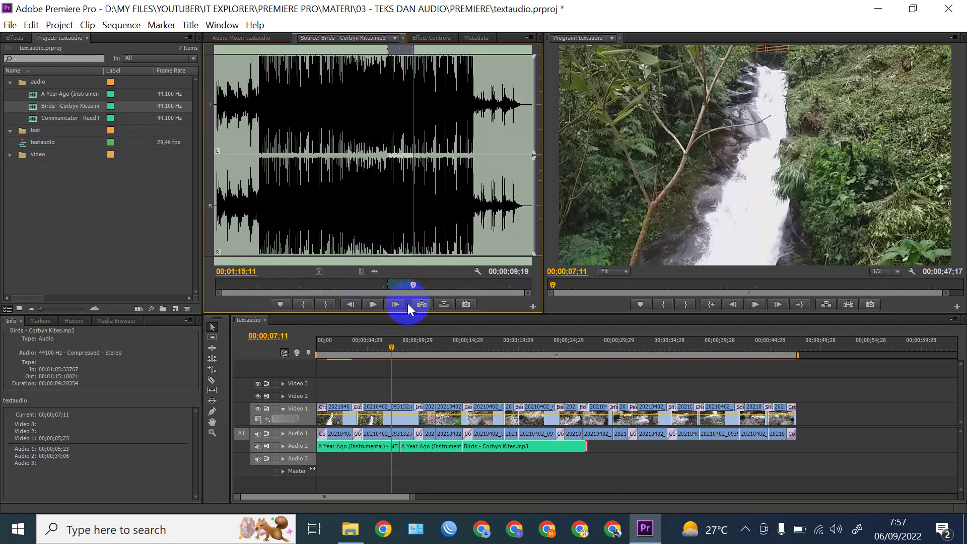
left_click_drag(83, 104, 589, 447)
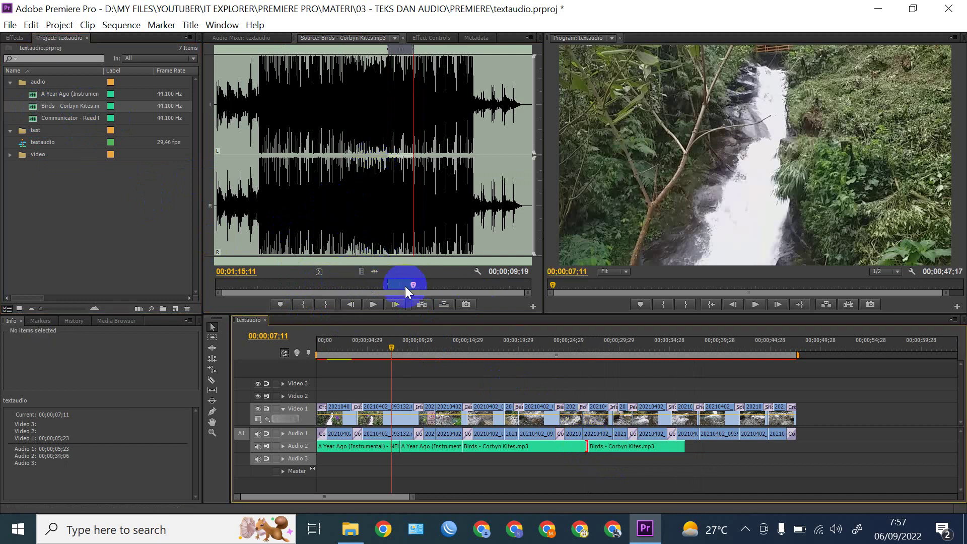
Load Communicator - Reed Mathis into the source monitor and mark its In point at 00;00;36;21
double_click(34, 119)
left_click(292, 289)
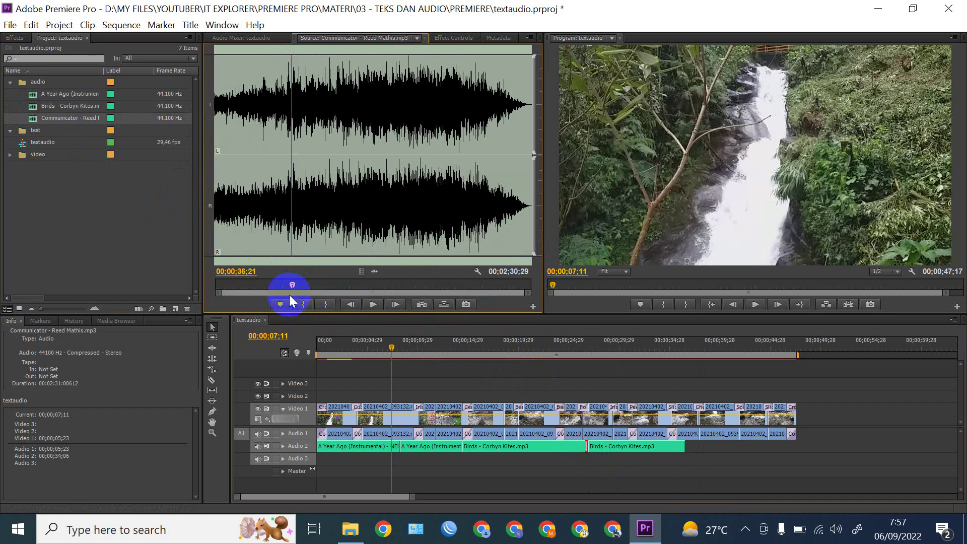
left_click(306, 307)
Try to place Communicator on Audio 2 with its Out point marked at 00;01;24;24
left_click_drag(342, 285, 393, 288)
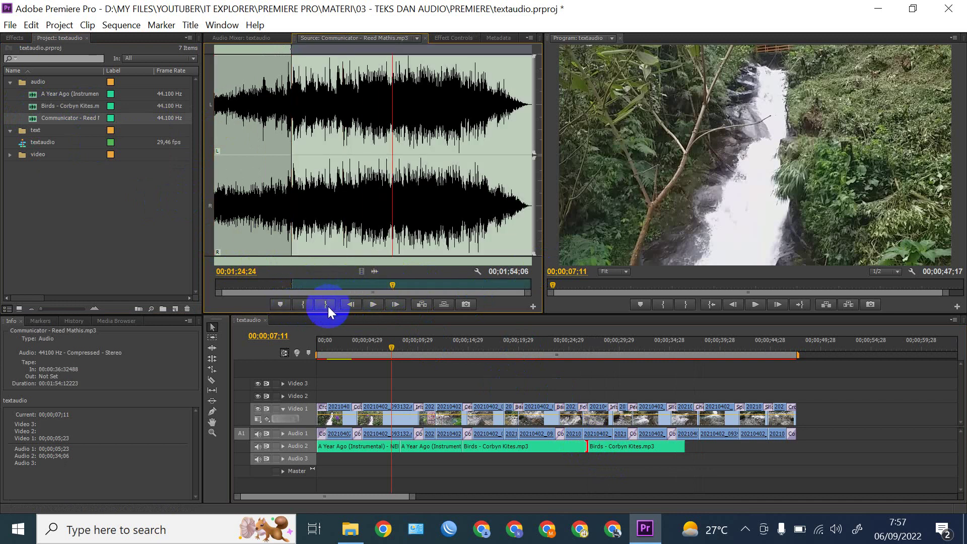
left_click(326, 306)
left_click_drag(68, 117, 699, 449)
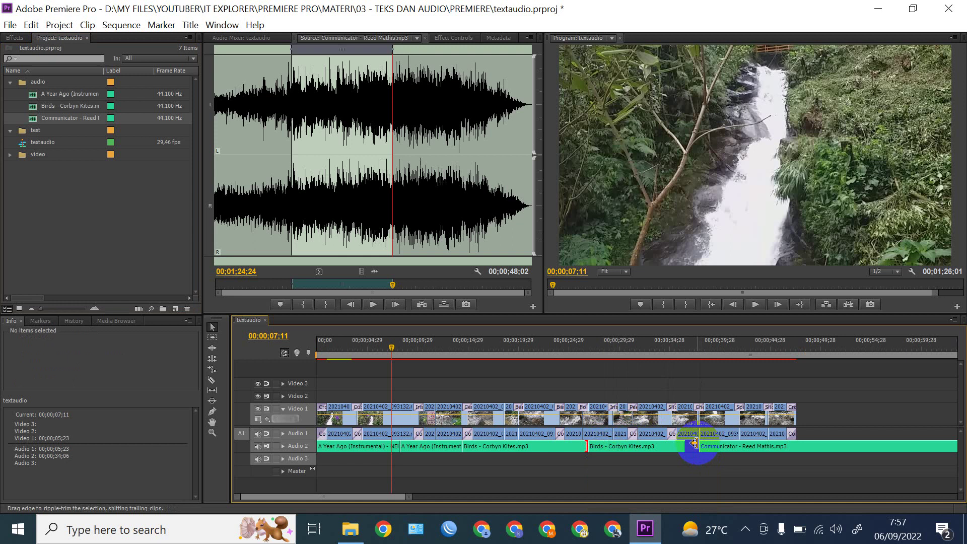
left_click(695, 443)
key("Delete")
Mark Communicator's Out point at 00;00;52;11, append it to Audio 2, and trim its end to match the end of the video
left_click_drag(353, 281, 325, 285)
left_click(325, 304)
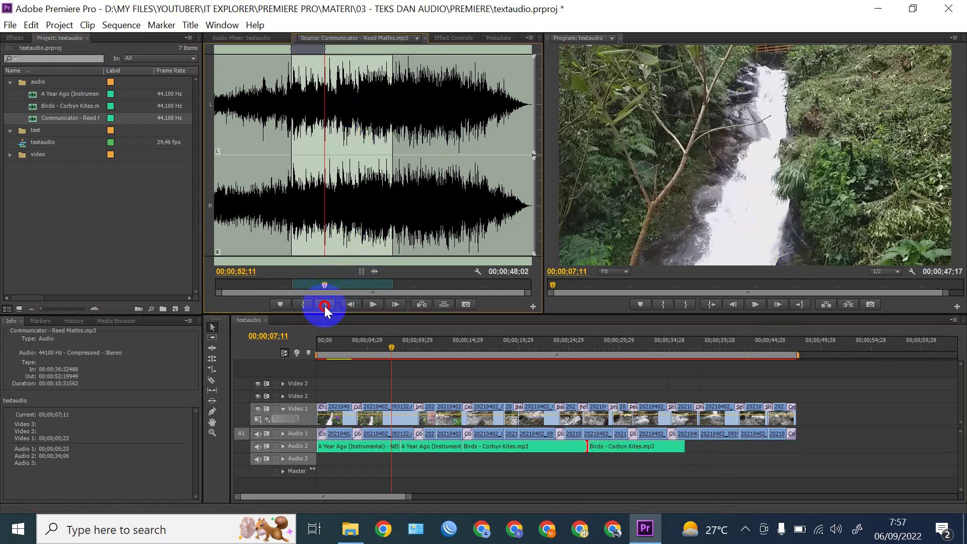
left_click_drag(57, 118, 685, 451)
left_click_drag(841, 447, 796, 442)
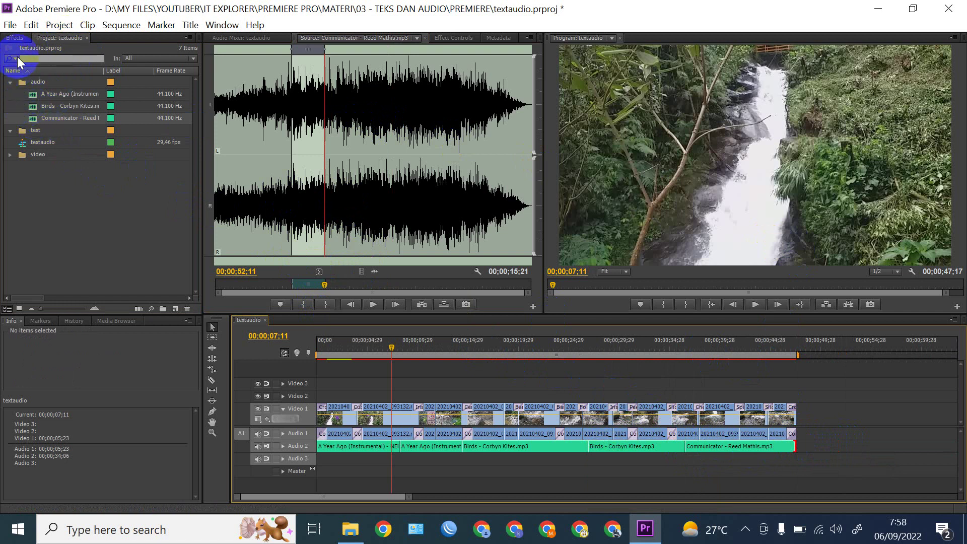
Apply the Constant Power crossfade to Audio 2's start, its cuts at about 8, 15 and 27 seconds, and its final clip end
left_click(14, 38)
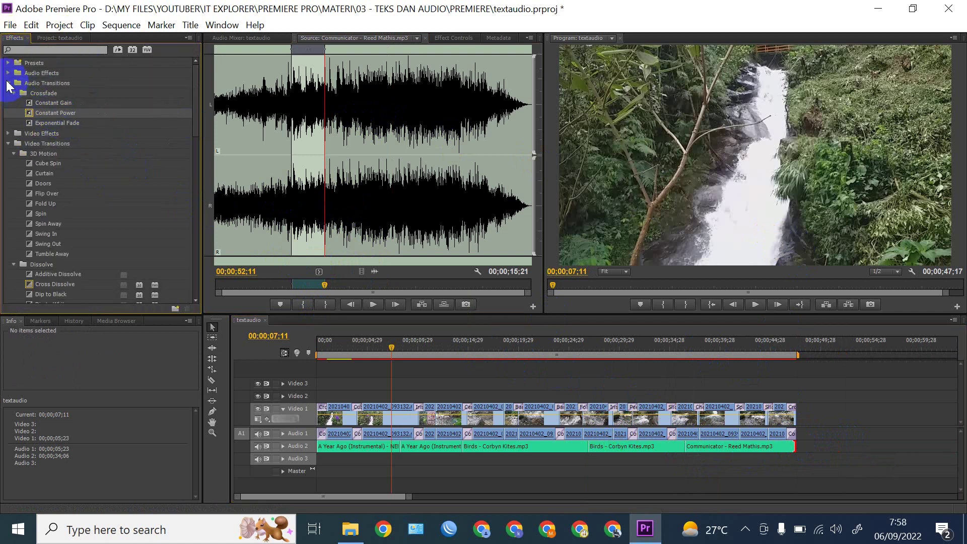
left_click_drag(46, 112, 321, 447)
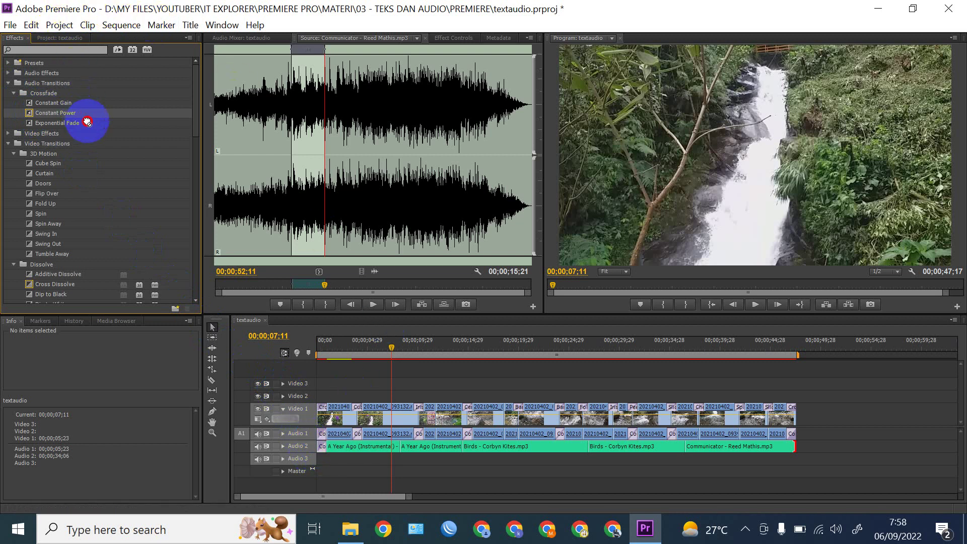
left_click_drag(87, 122, 396, 448)
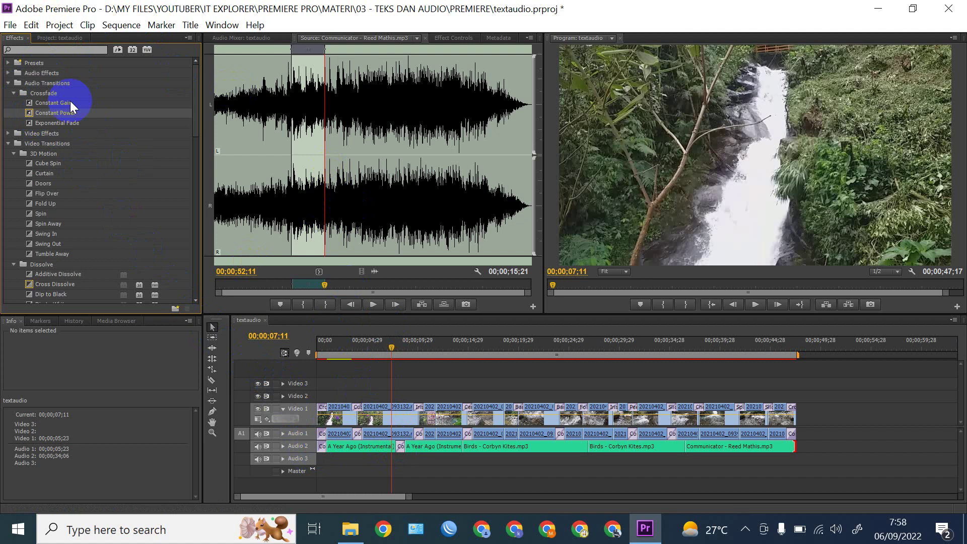
left_click_drag(125, 123, 464, 447)
left_click_drag(147, 112, 585, 446)
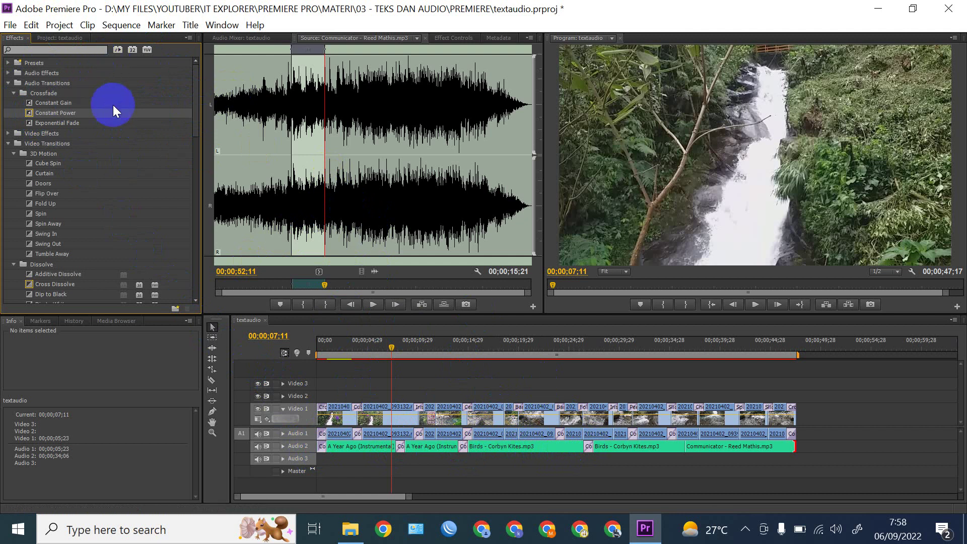
left_click_drag(116, 114, 793, 448)
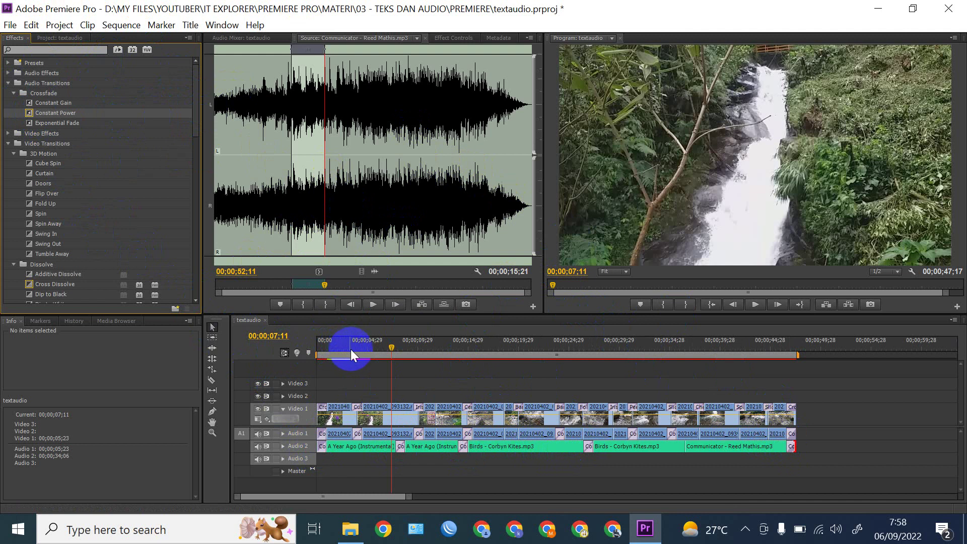
Return the playhead to the start of the sequence and open the text bin from the project
left_click_drag(349, 348, 281, 349)
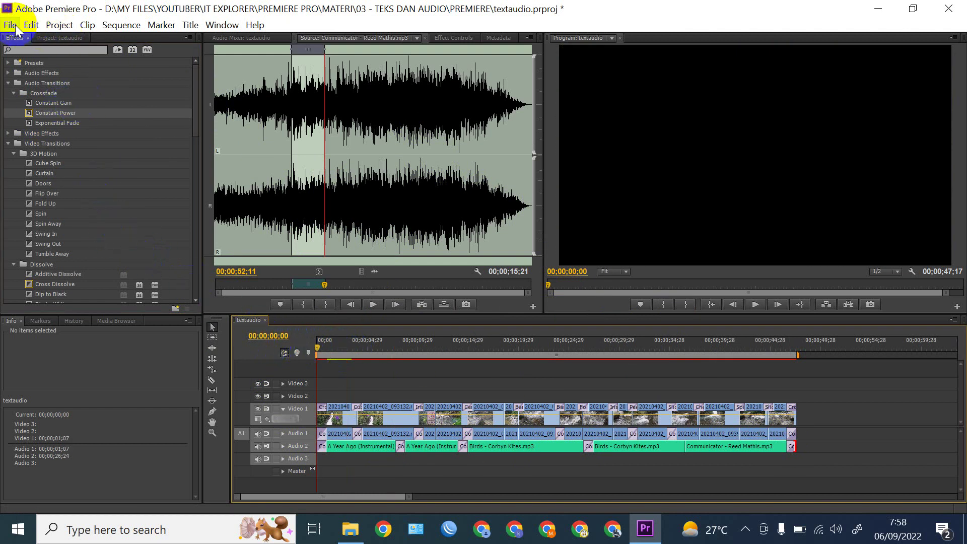
left_click(49, 37)
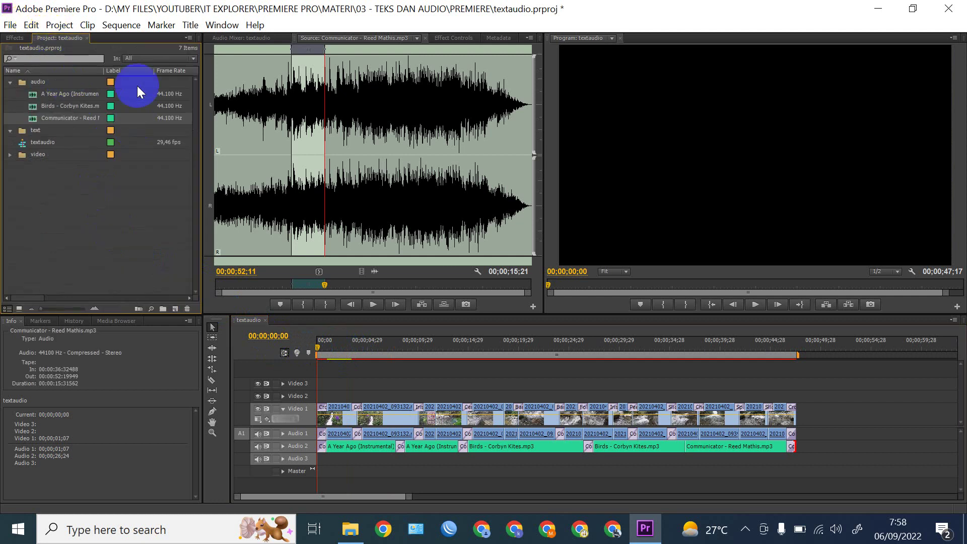
double_click(22, 131)
right_click(106, 142)
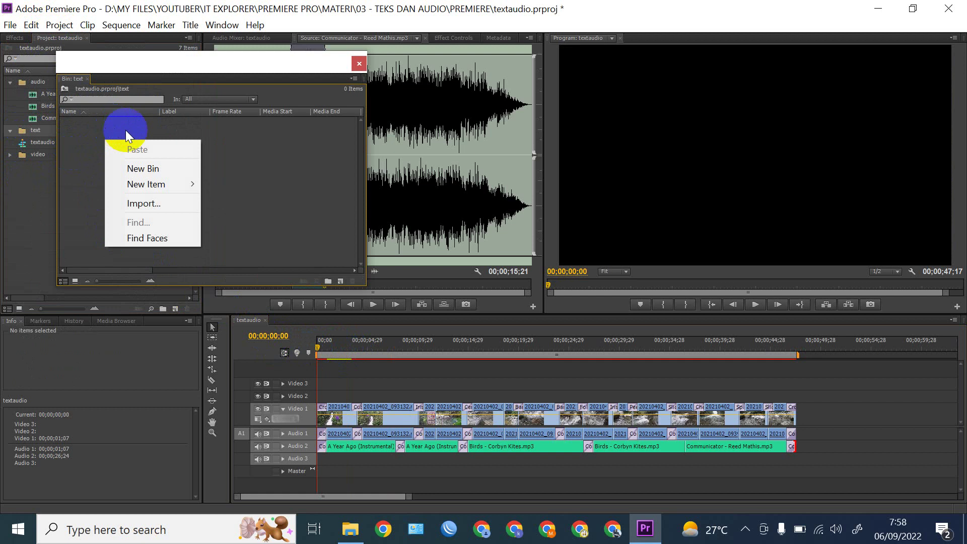
mouse_move(161, 188)
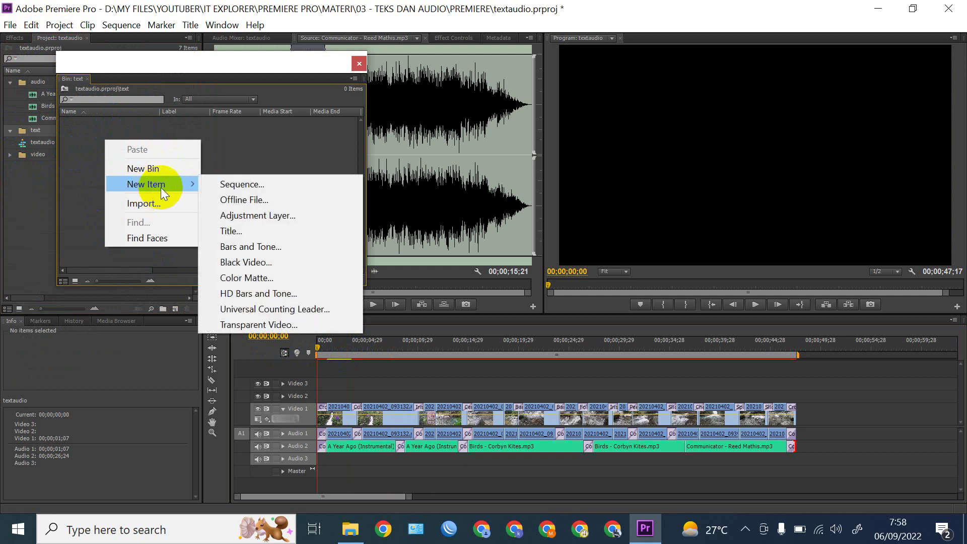
left_click(266, 232)
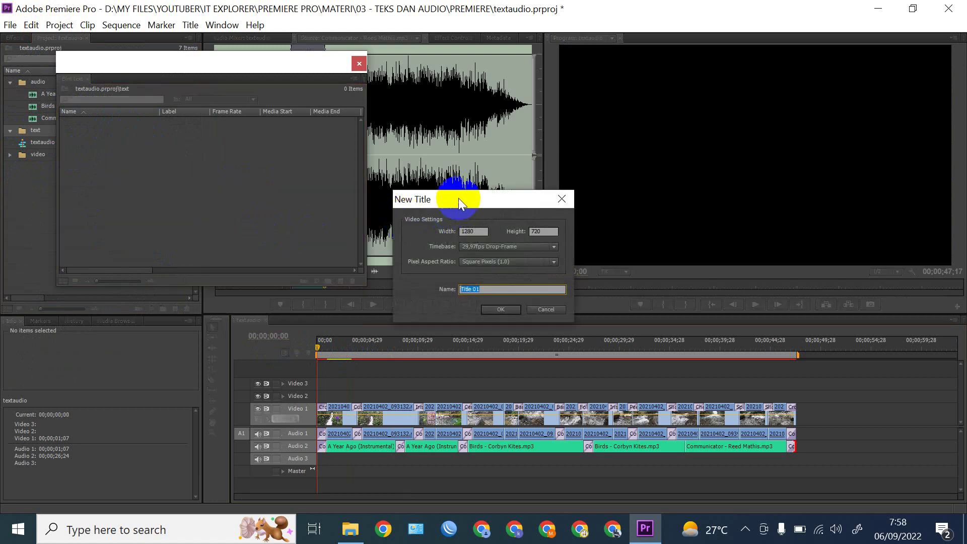
left_click(562, 199)
Move the playhead to 00;00;01;08 and create a new 1280 × 720 title in the text bin
left_click_drag(328, 351, 331, 352)
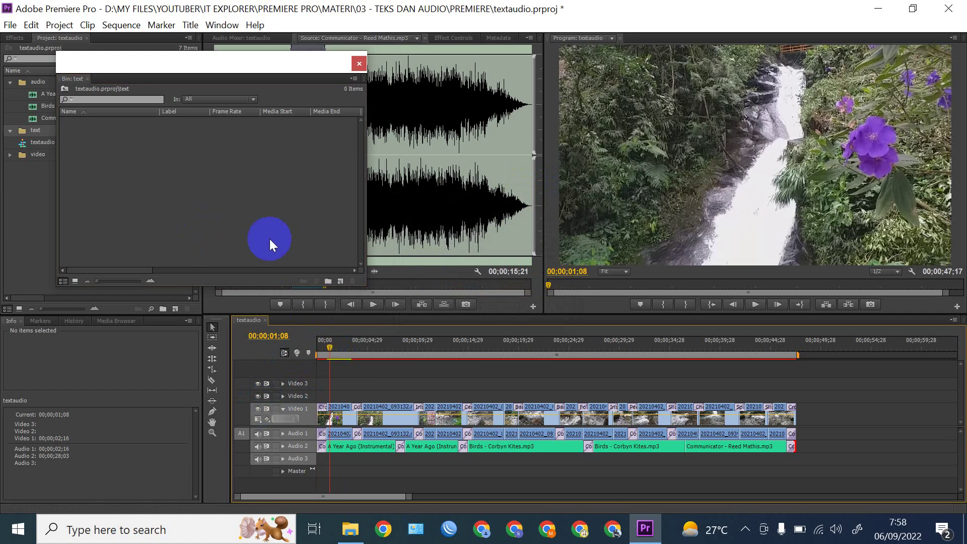
right_click(101, 173)
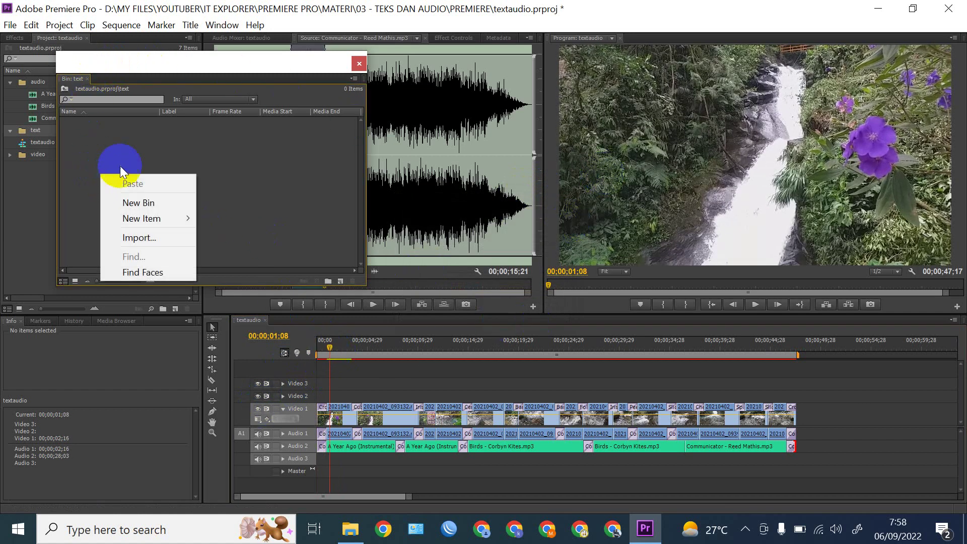
mouse_move(142, 220)
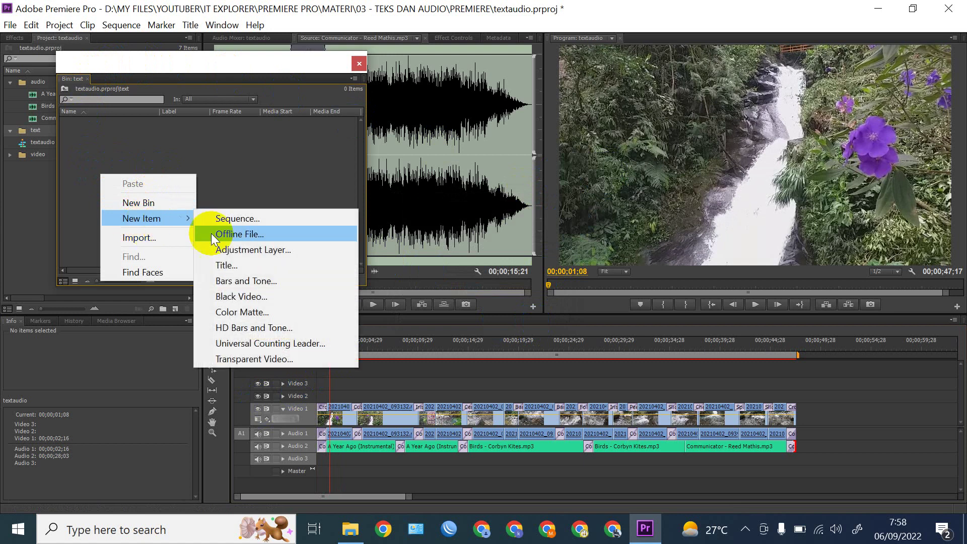
left_click(261, 267)
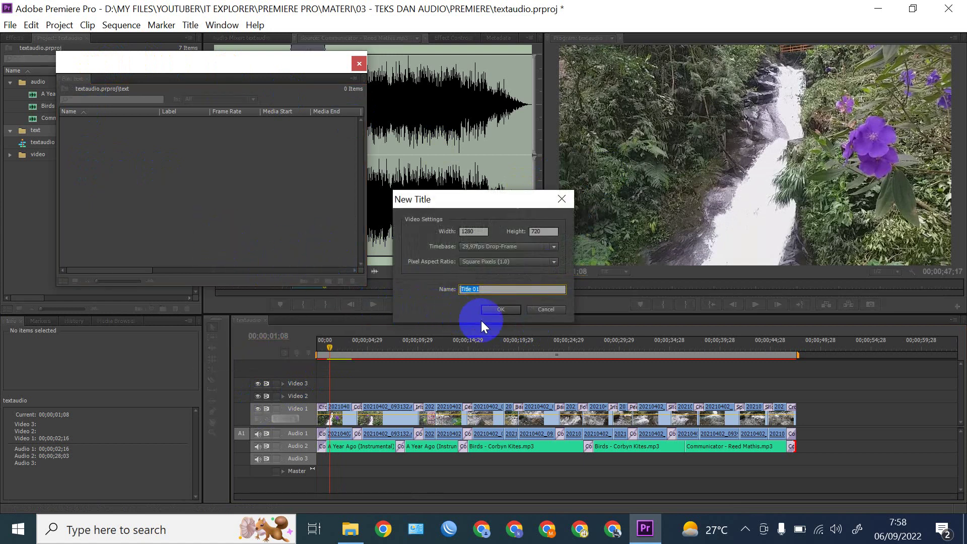
left_click(500, 311)
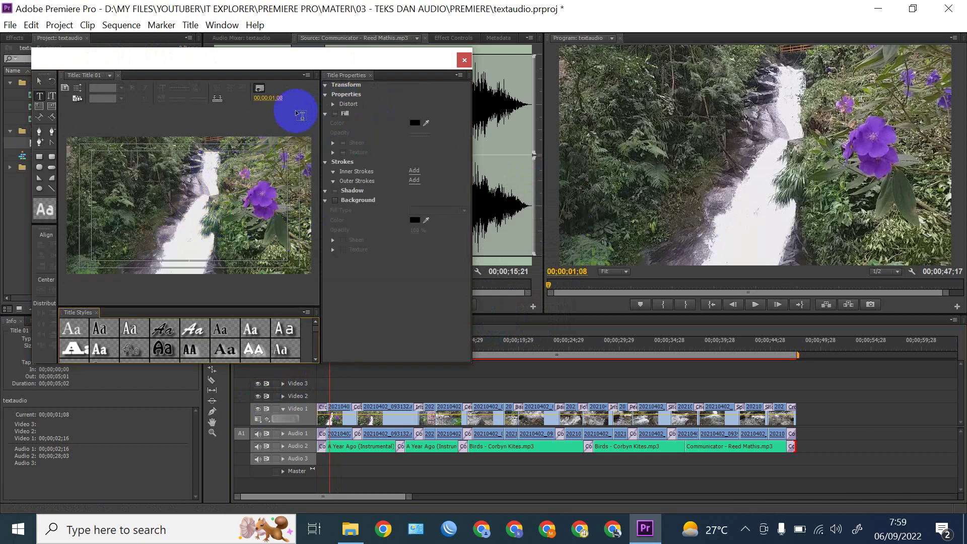
Draw a rectangle about 820 by 418 over the middle of the title frame, with the background video shown
left_click(261, 91)
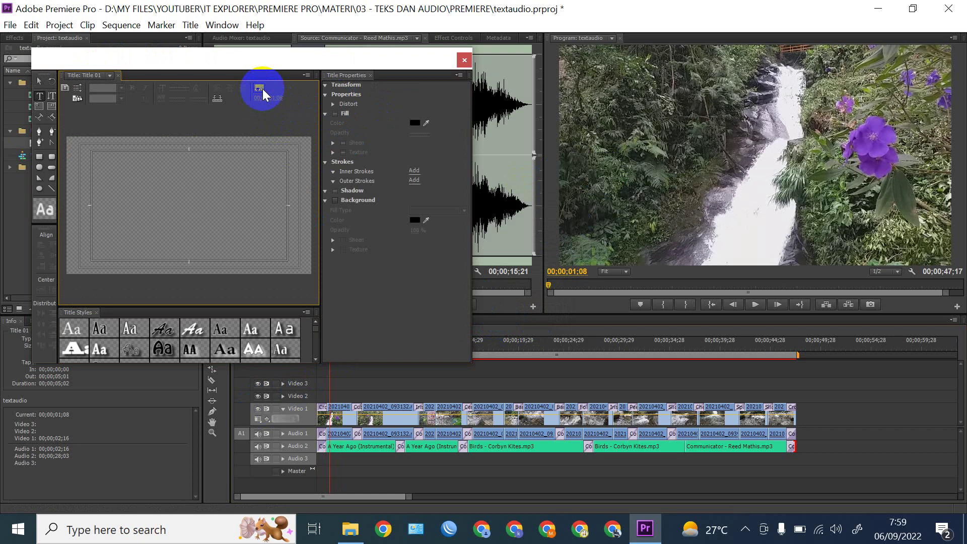
left_click(262, 89)
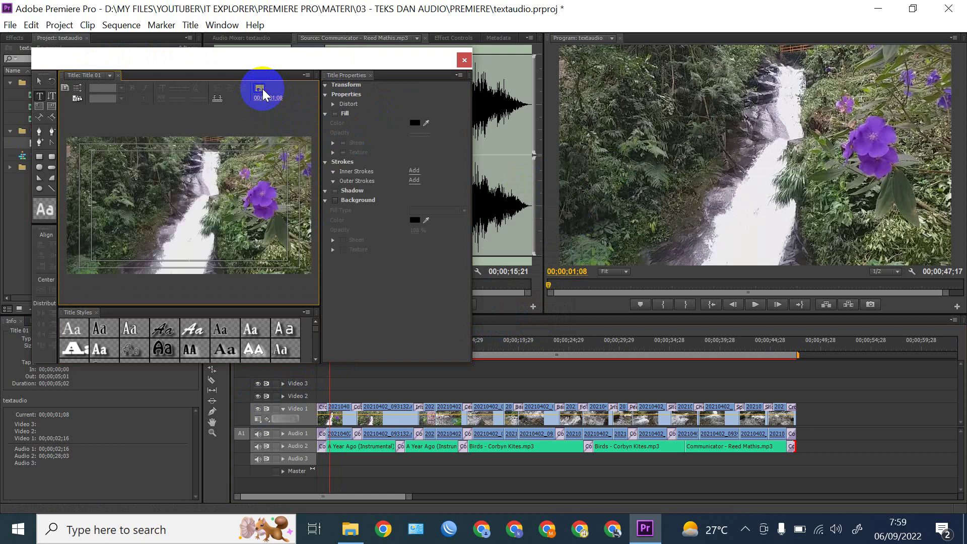
left_click(40, 160)
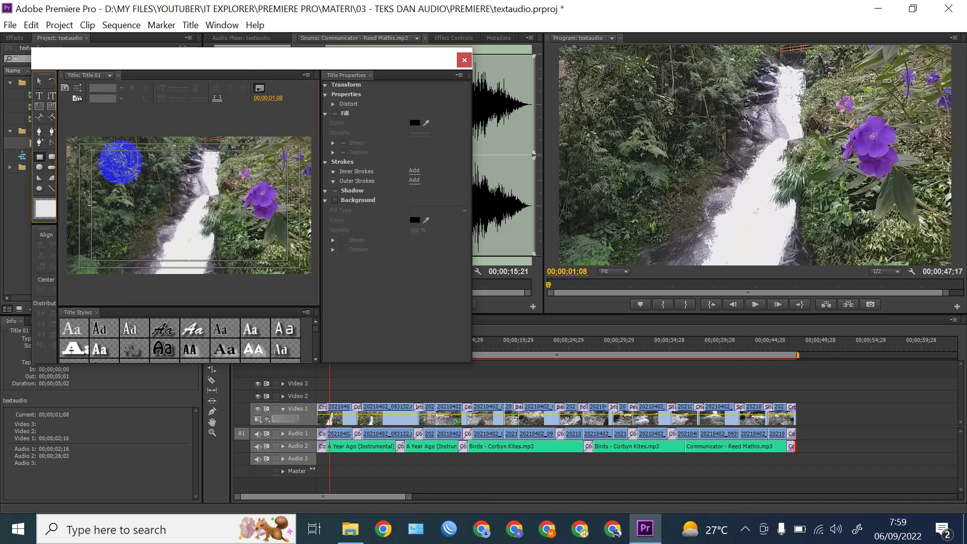
left_click_drag(113, 166, 275, 227)
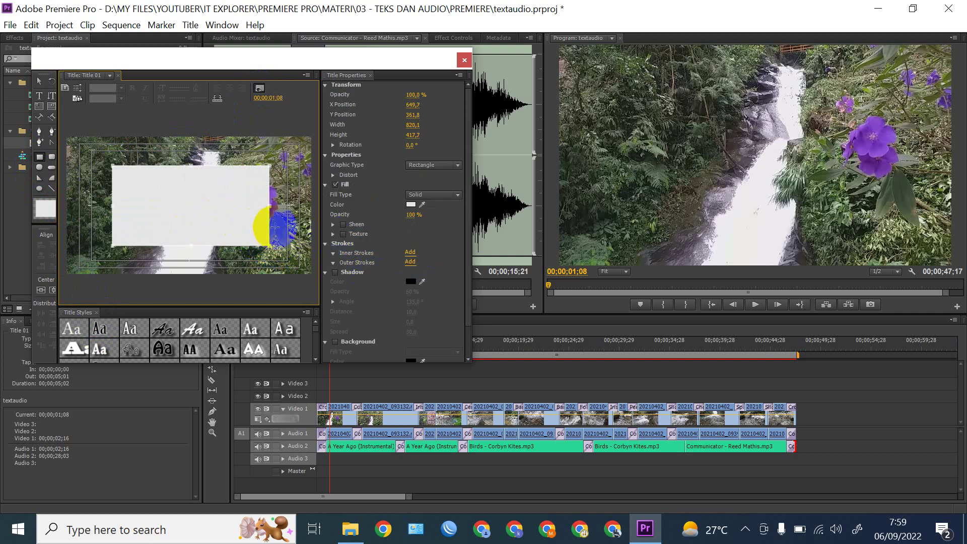
Set the rectangle's fill colour to black and its opacity to 40%
left_click(411, 205)
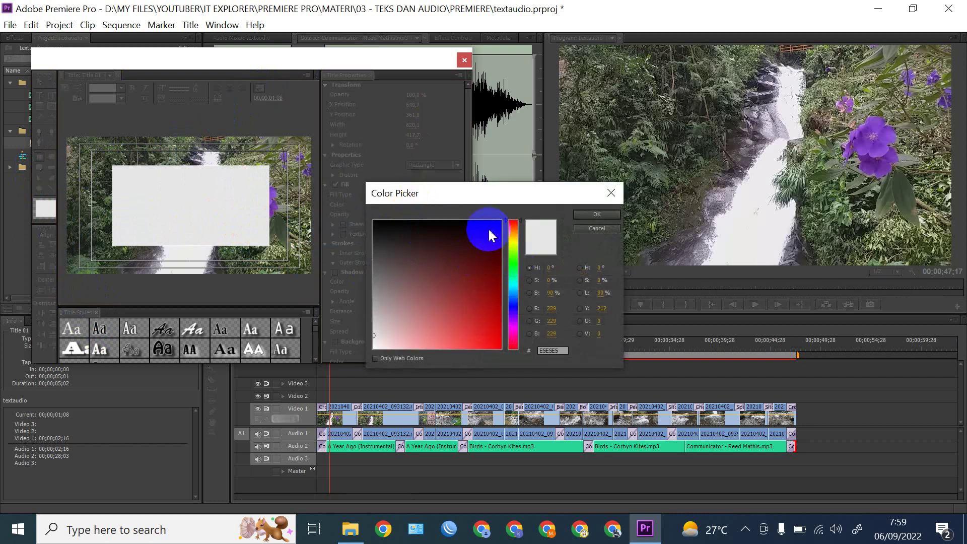
left_click(490, 224)
left_click(614, 217)
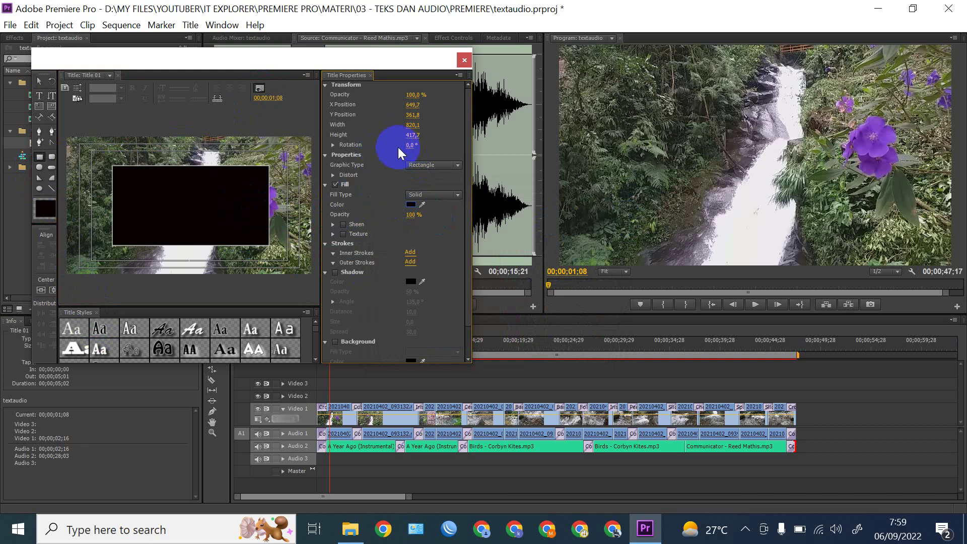
left_click(420, 98)
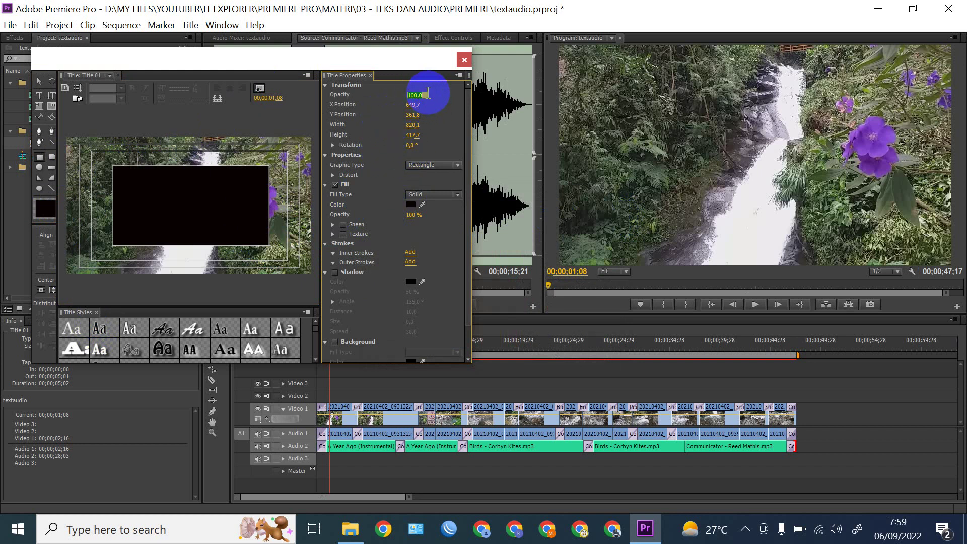
key("Return")
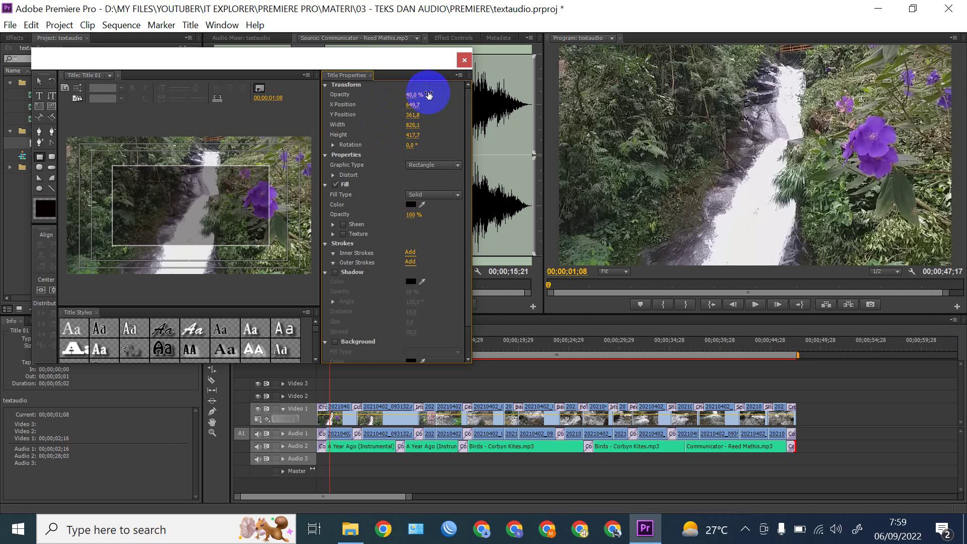
Close the title editor and rename the new title in the text bin as back01
left_click(171, 216)
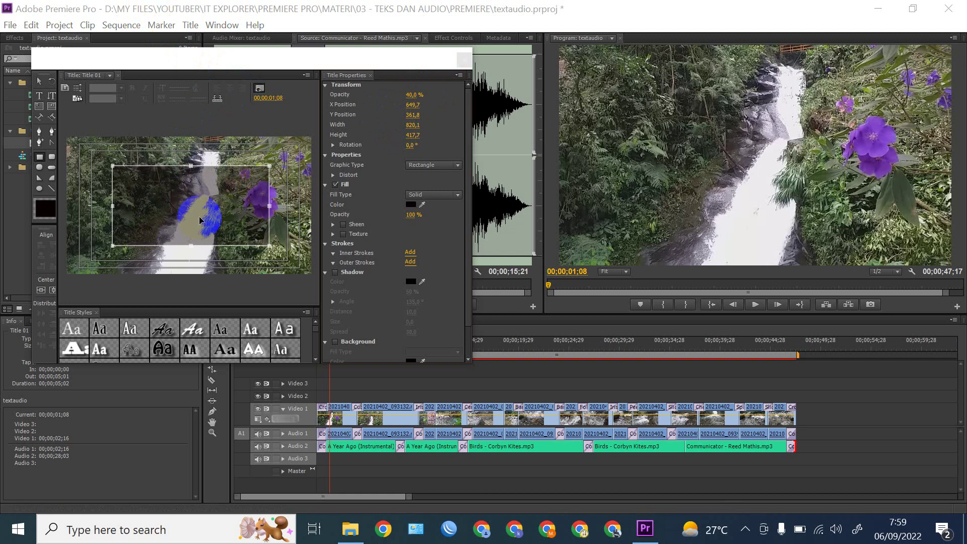
left_click(182, 218)
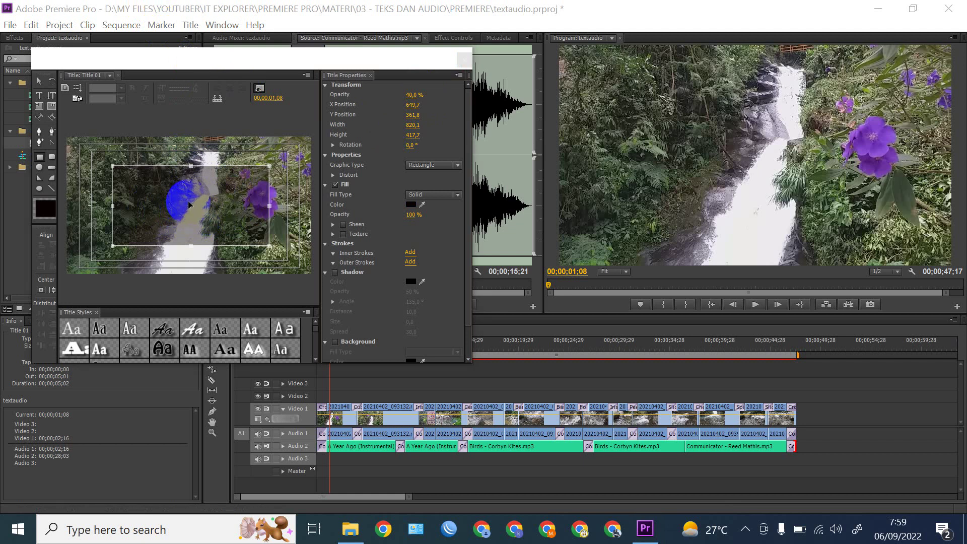
left_click(463, 61)
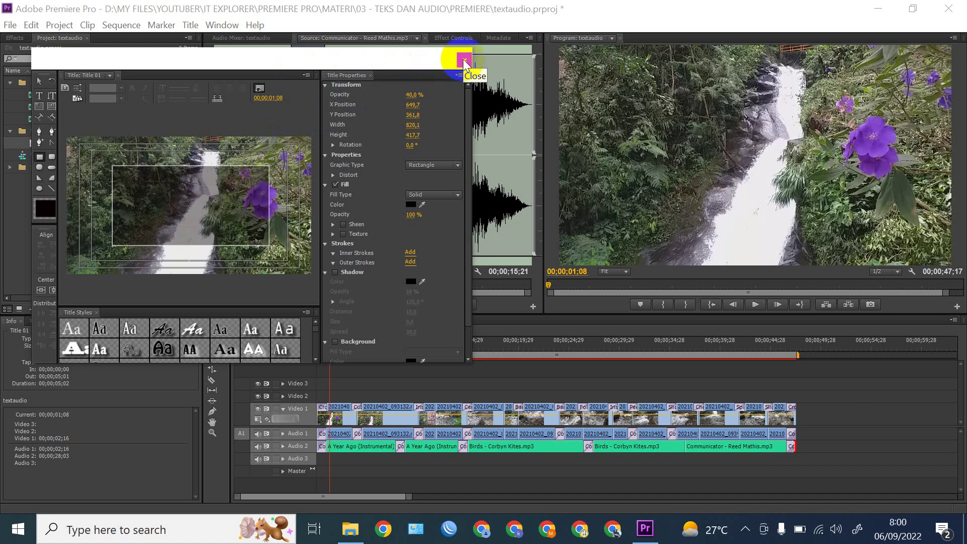
left_click(464, 61)
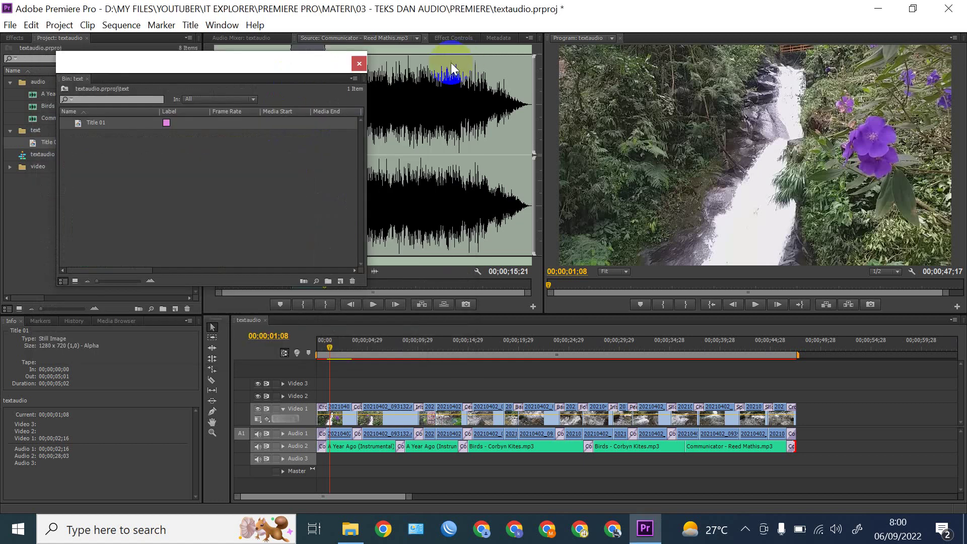
left_click(98, 123)
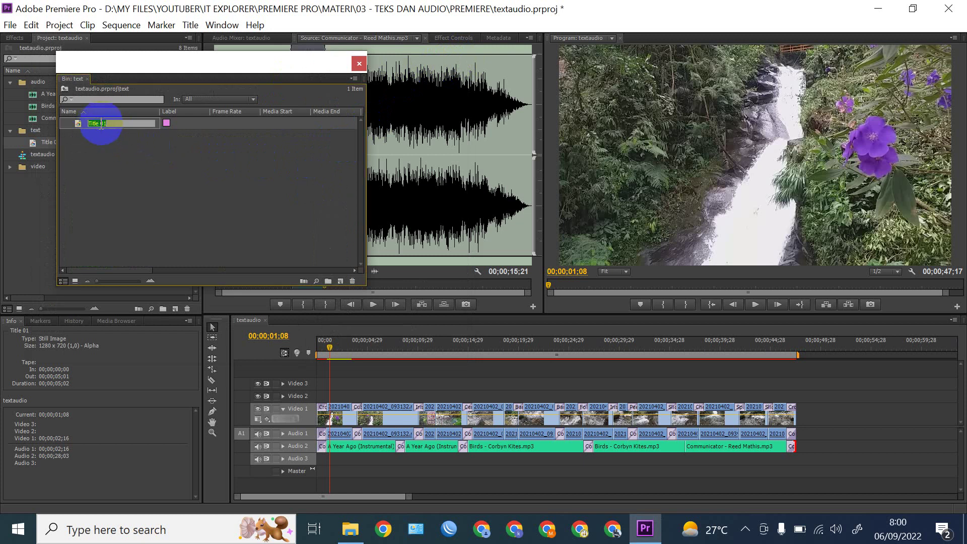
type("back01")
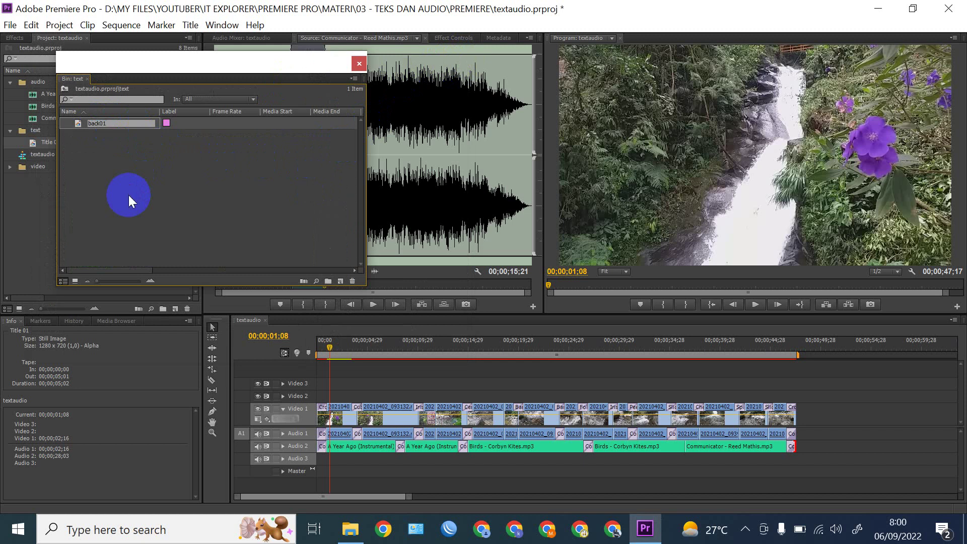
key("Return")
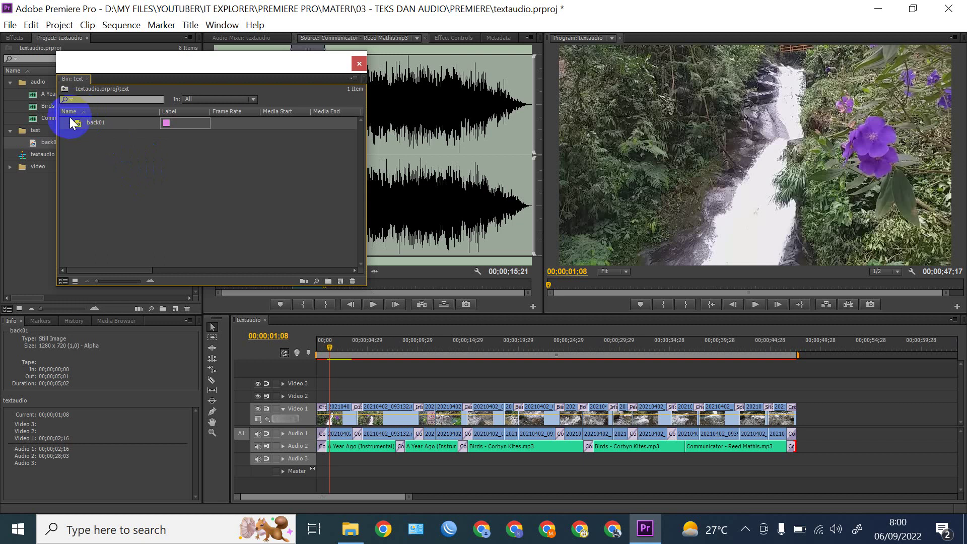
Place back01 on Video 2 from about 1 second and extend its end to about 9 seconds
left_click_drag(74, 124, 333, 396)
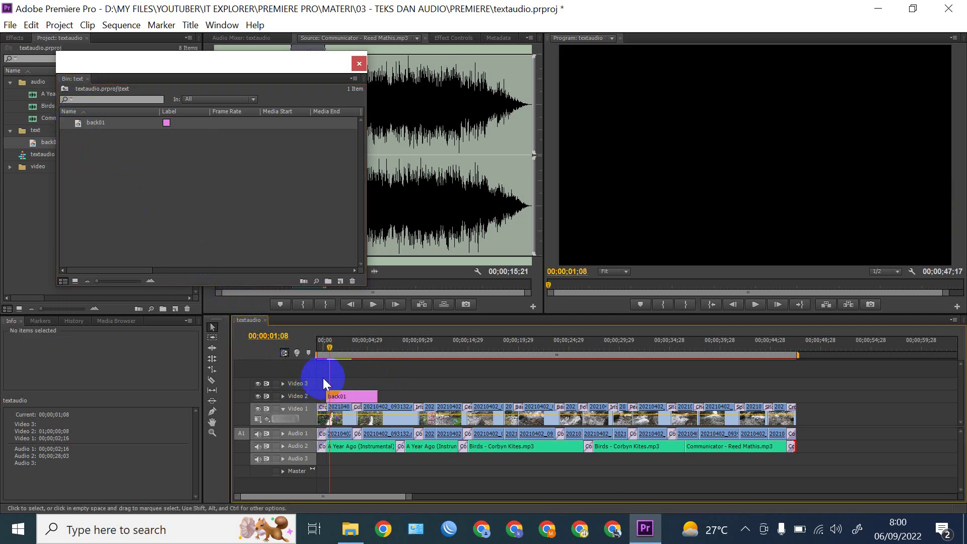
mouse_move(333, 346)
left_mouse_down()
mouse_move(310, 336)
mouse_move(335, 345)
mouse_move(312, 348)
mouse_move(334, 350)
left_mouse_up()
left_click_drag(379, 394, 407, 394)
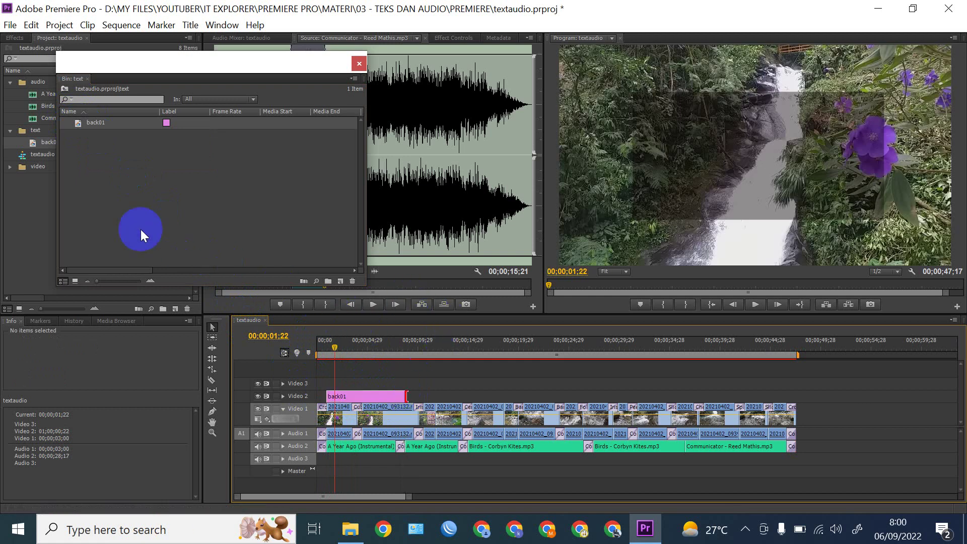
Apply the Cross Dissolve transition to the start and end of back01 and extend the clip's end to about 10 seconds
left_click_drag(135, 59, 209, 50)
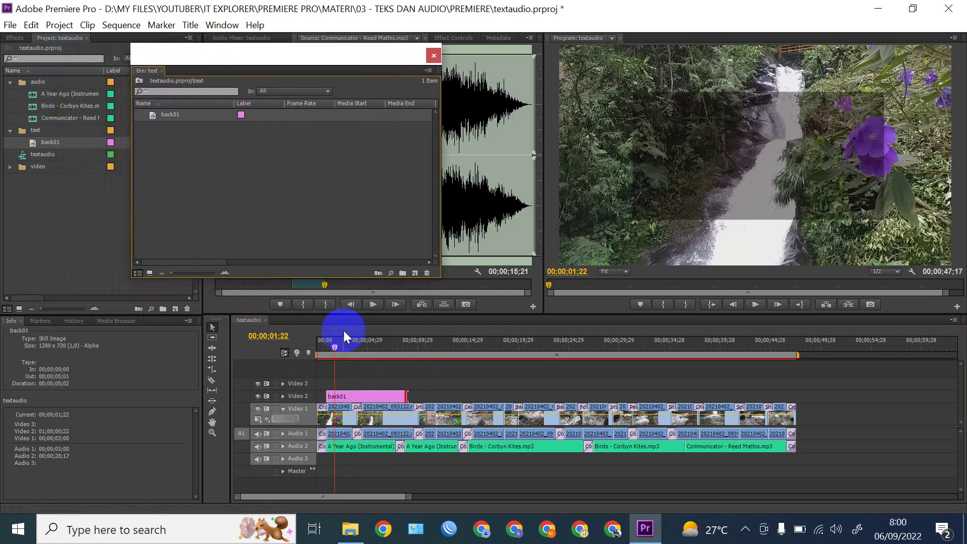
mouse_move(346, 348)
left_mouse_down()
mouse_move(309, 345)
mouse_move(336, 347)
left_mouse_up()
left_click(11, 40)
left_click(100, 114)
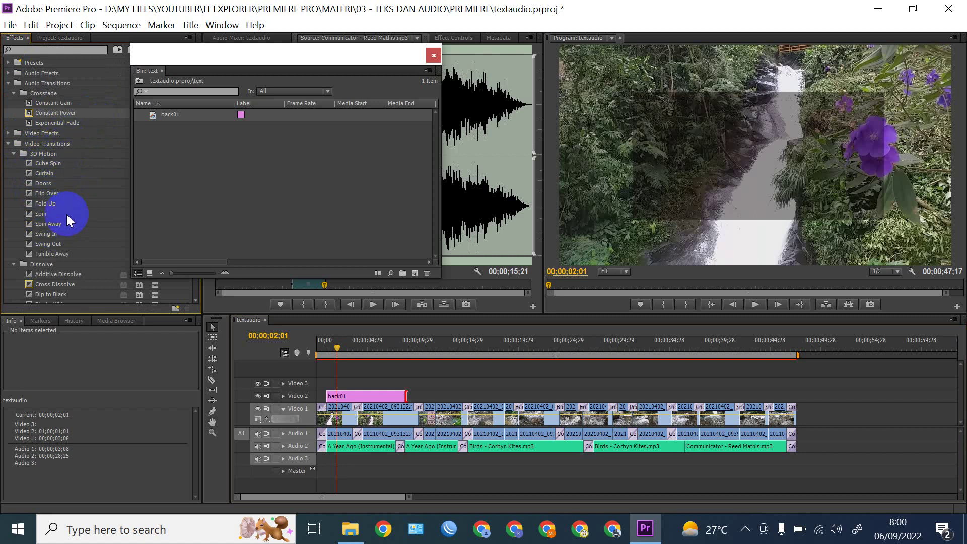
scroll(66, 213, "down", 3)
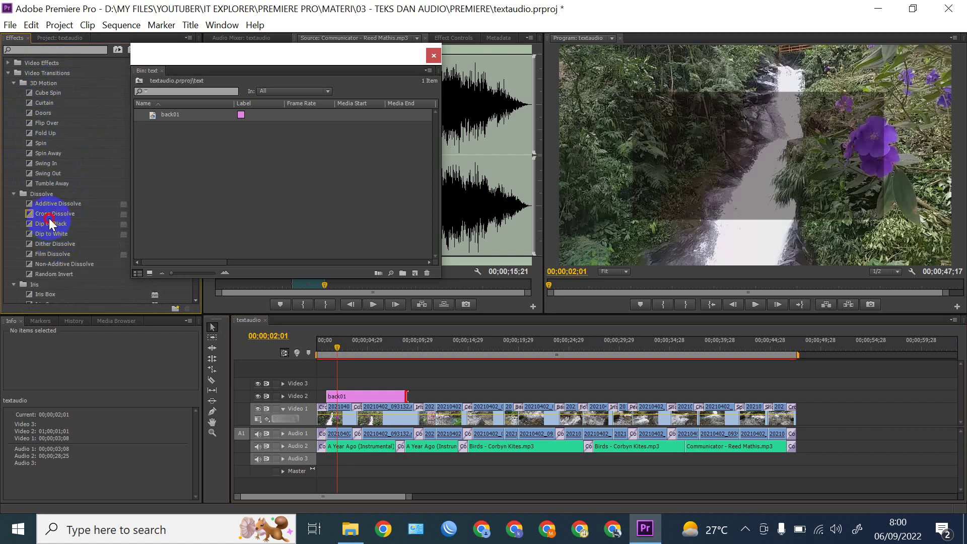
left_click_drag(48, 217, 334, 398)
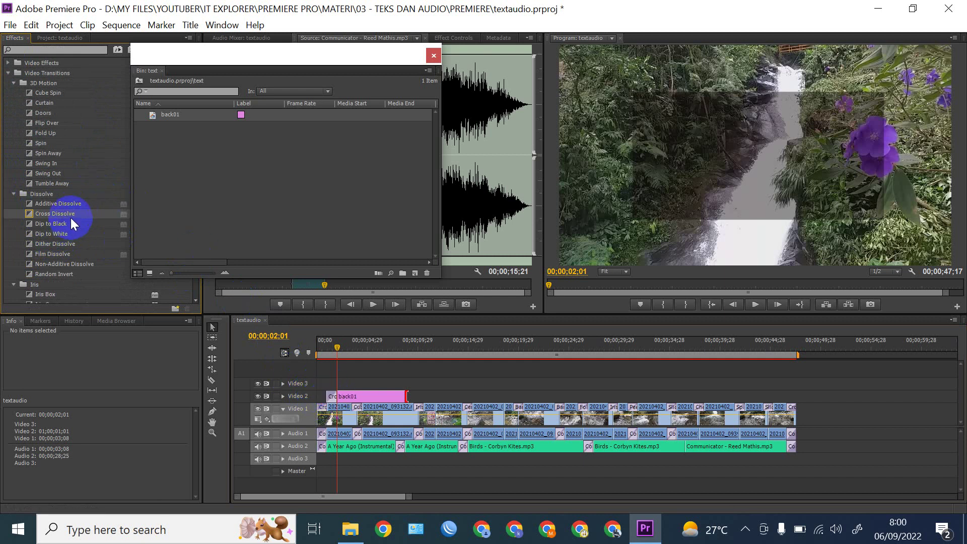
left_click_drag(70, 217, 417, 386)
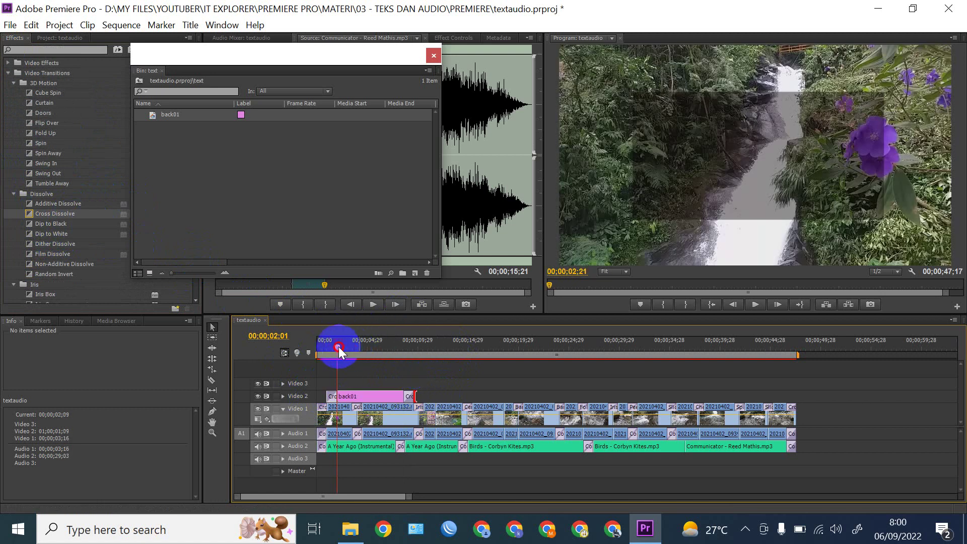
Move the playhead to 00;00;03;13 and create another 1280 × 720 title in the text bin
mouse_move(338, 347)
left_mouse_down()
mouse_move(371, 346)
mouse_move(311, 355)
mouse_move(344, 366)
mouse_move(351, 350)
mouse_move(370, 356)
mouse_move(352, 349)
left_mouse_up()
right_click(185, 147)
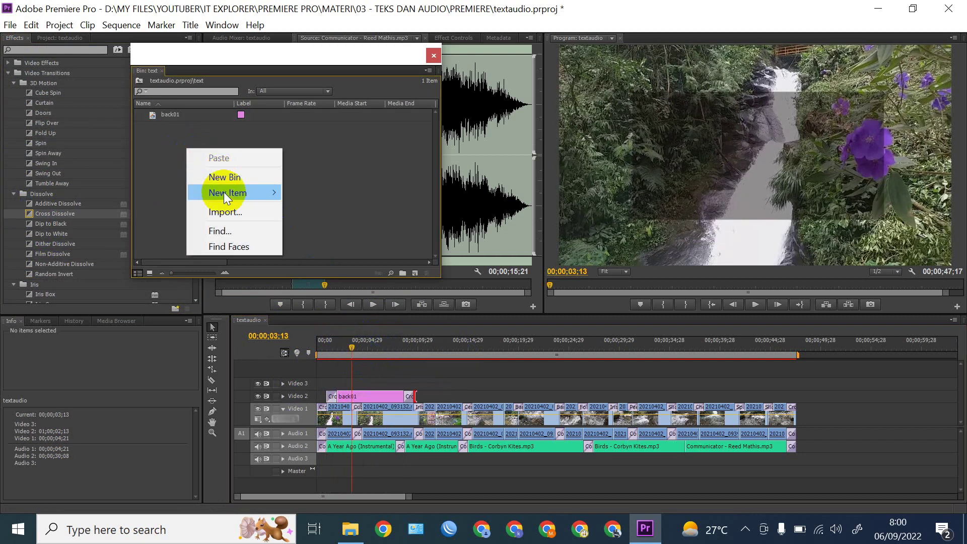
mouse_move(237, 195)
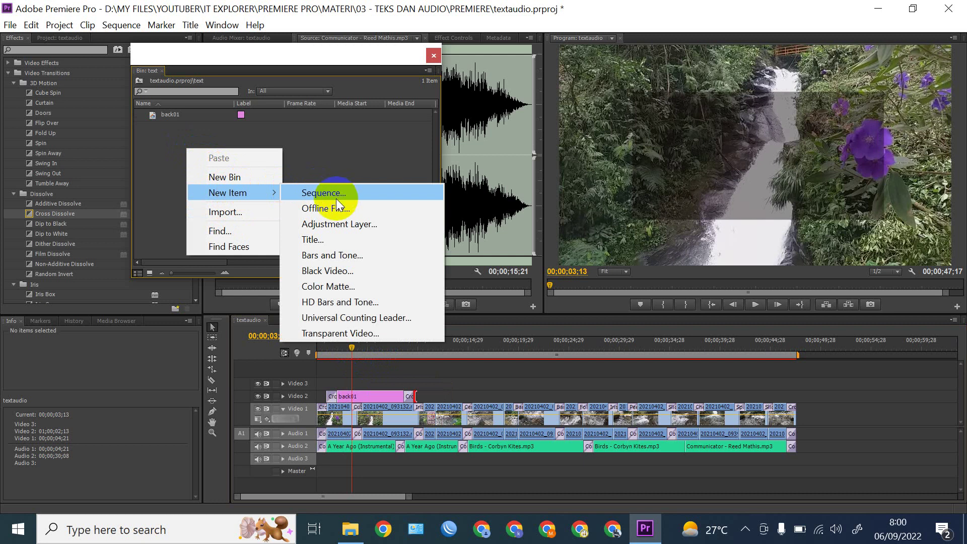
left_click(326, 240)
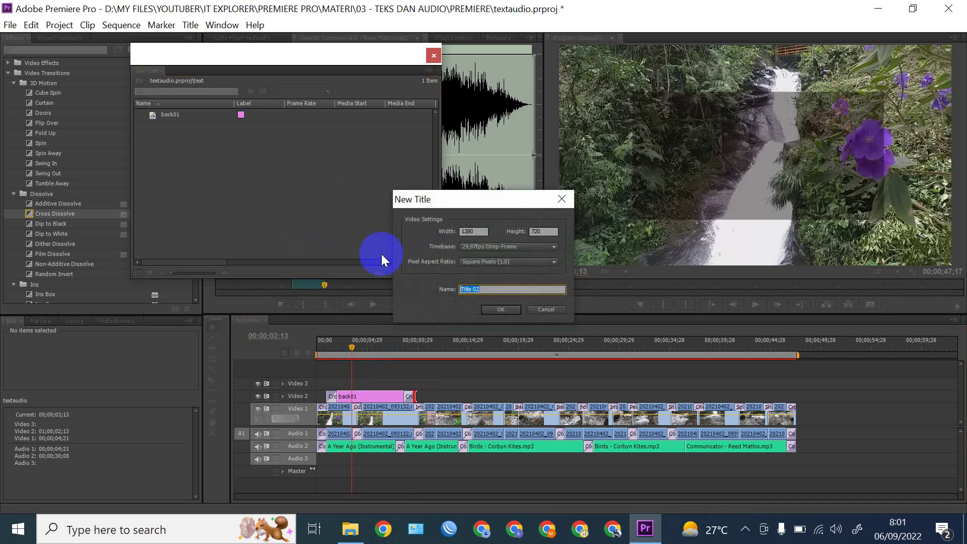
left_click(491, 310)
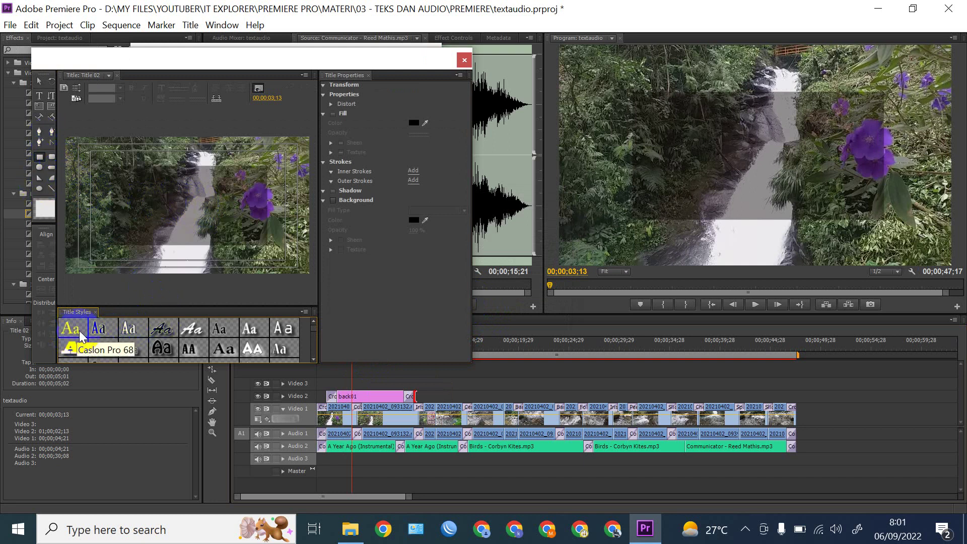
Add the text "Air Terjun" to the title in the Caslon Pro 68 style with a font size of 80
left_click(104, 332)
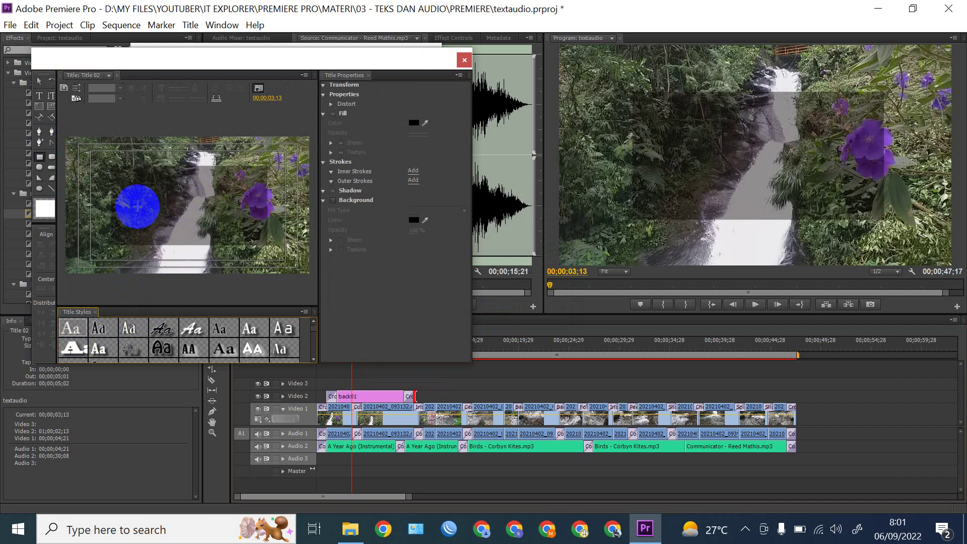
left_click(40, 94)
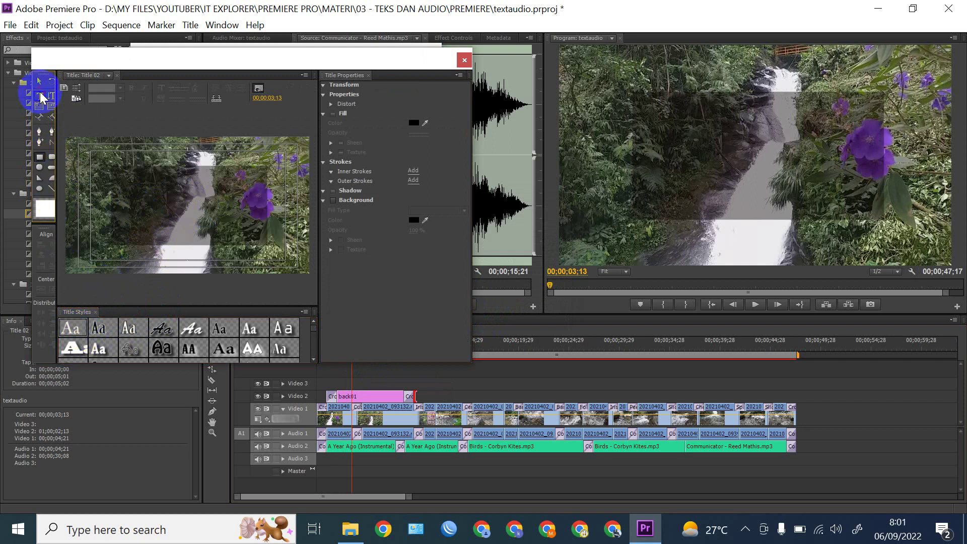
left_click(74, 329)
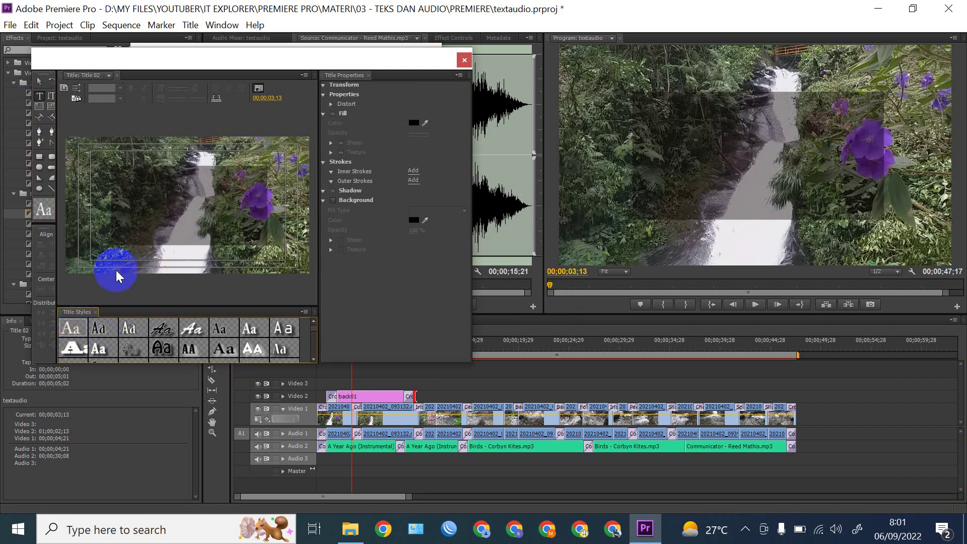
left_click(145, 211)
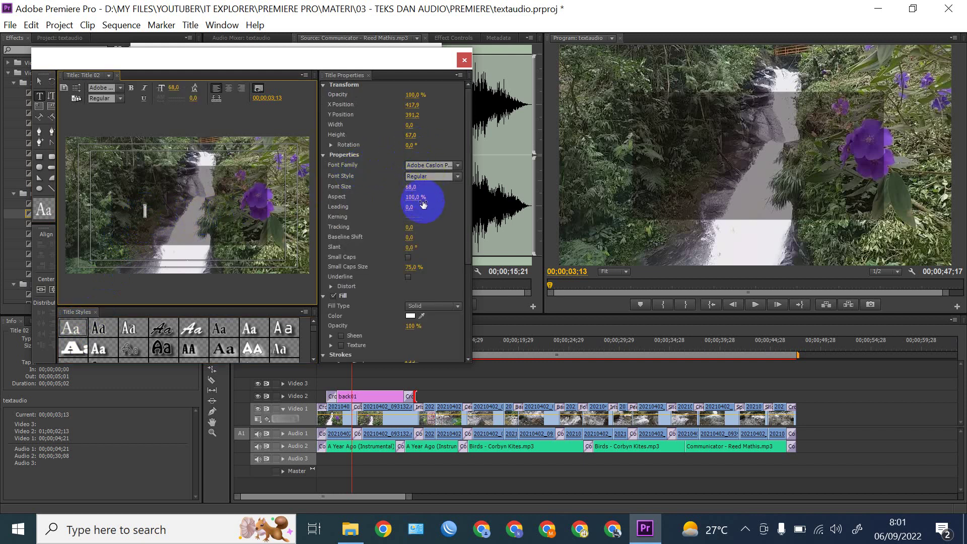
left_click(409, 188)
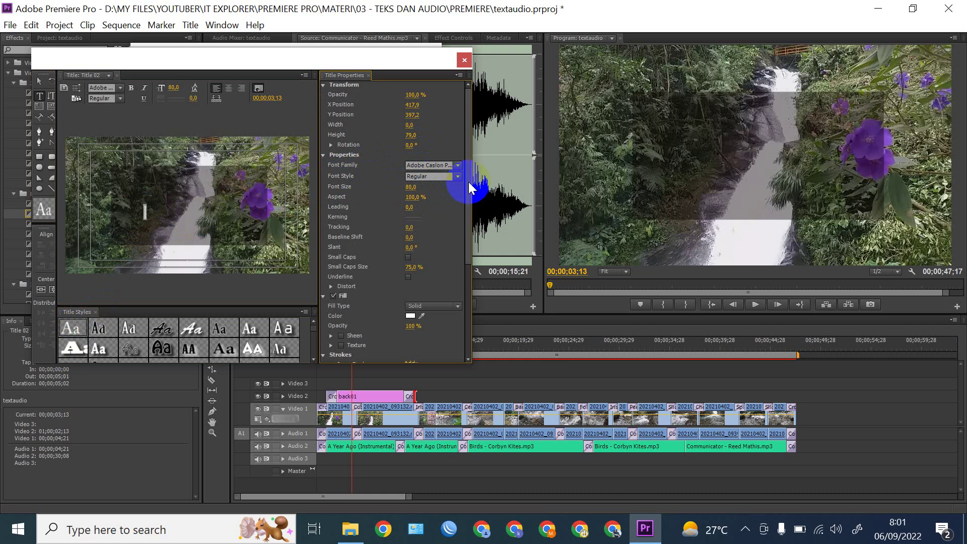
key("Return")
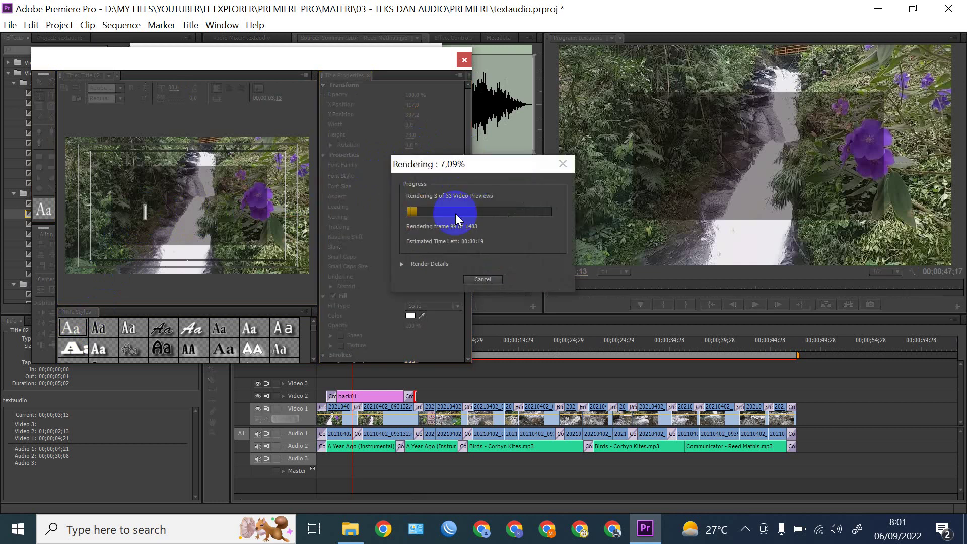
left_click(484, 279)
left_click(146, 211)
type("Air Terjun")
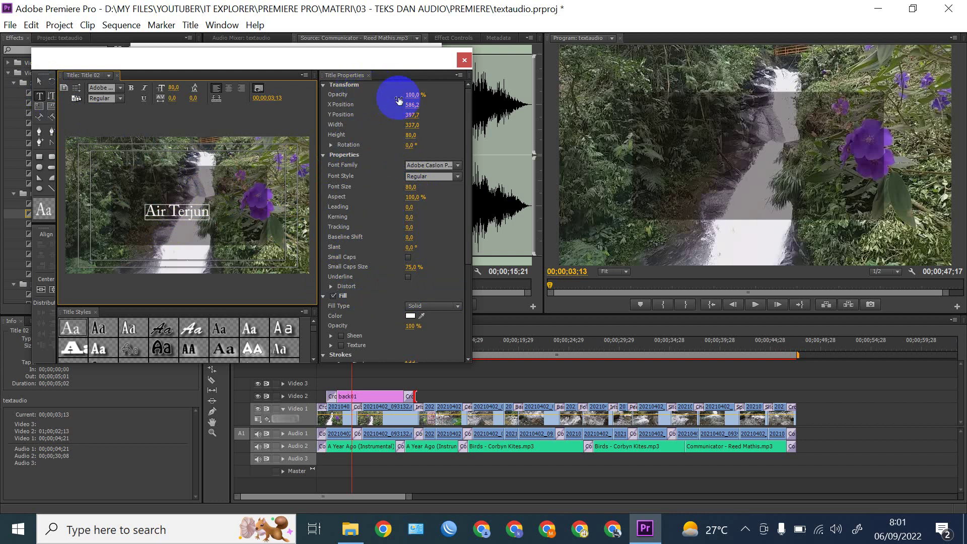
Move the Air Terjun text slightly up and to the right, near the middle of the grey background box
scroll(402, 307, "down", 1)
scroll(402, 308, "down", 2)
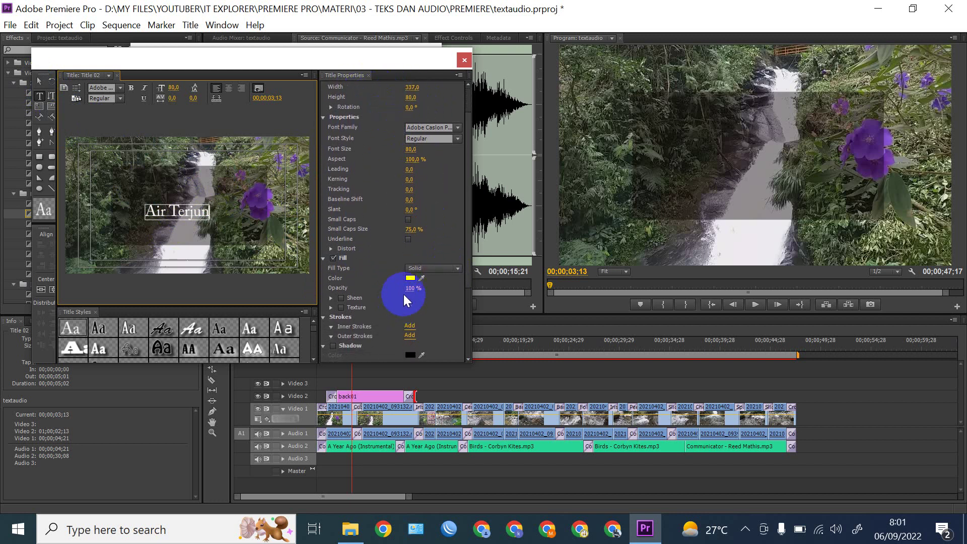
scroll(429, 300, "down", 1)
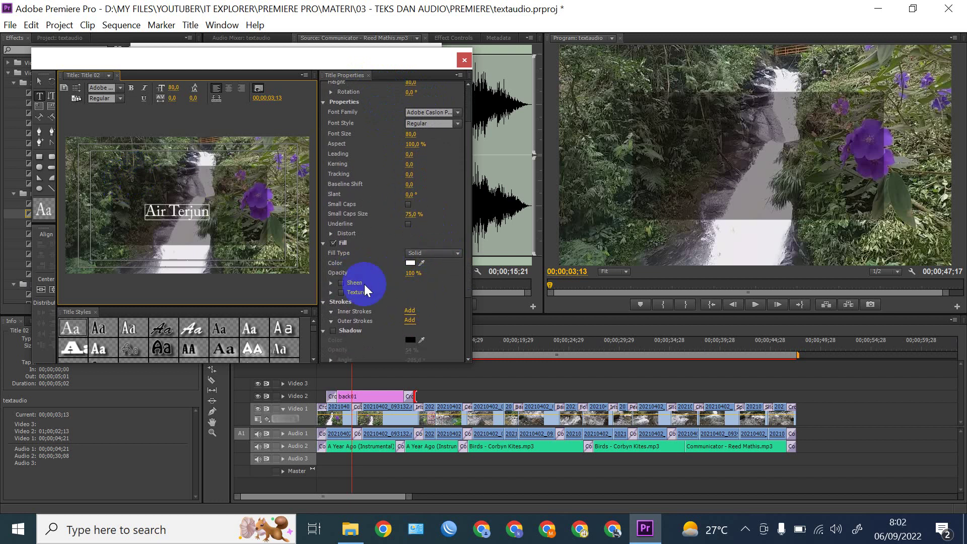
double_click(153, 208)
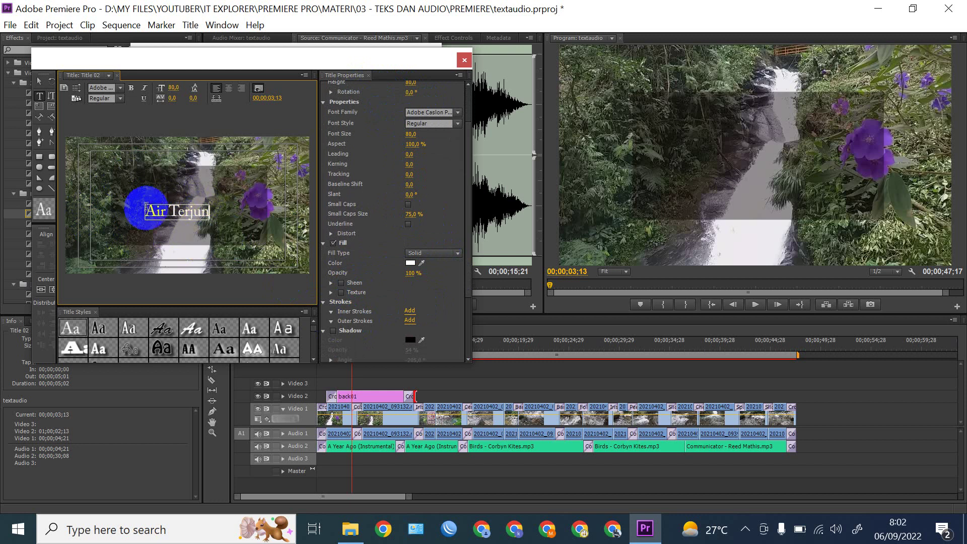
scroll(366, 274, "down", 5)
scroll(368, 276, "up", 8)
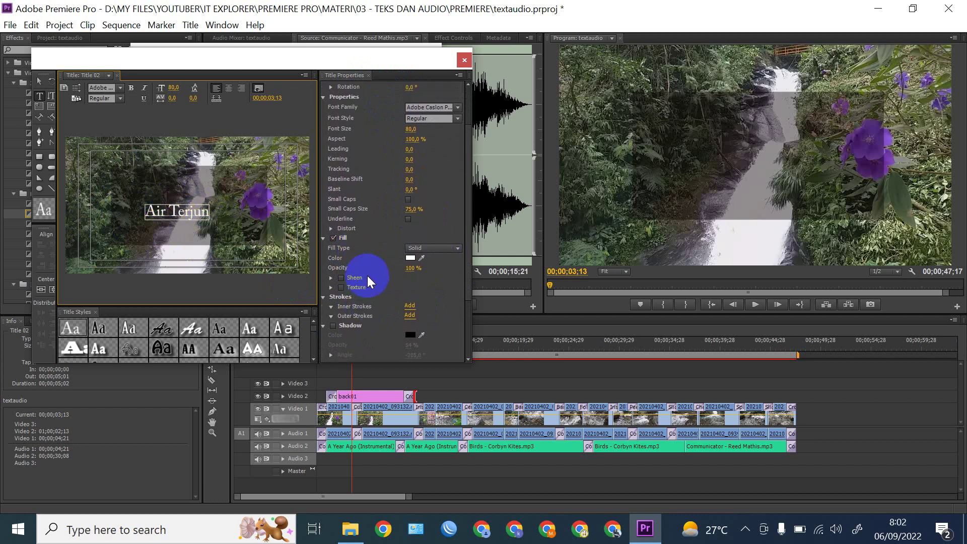
left_click(42, 83)
mouse_move(191, 213)
left_mouse_down()
mouse_move(180, 227)
mouse_move(194, 204)
left_mouse_up()
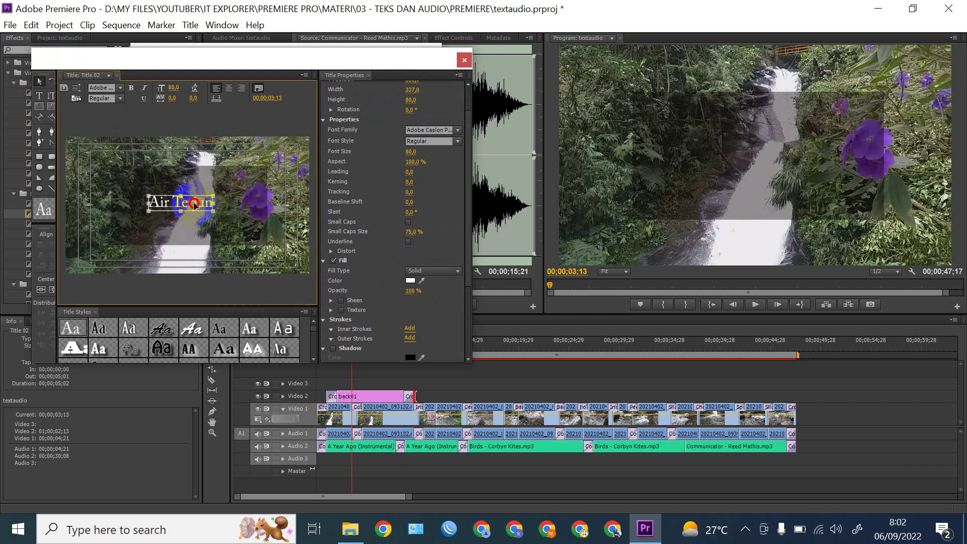
Close the title editor and rename Title 02 in the text bin as judul
left_click(464, 61)
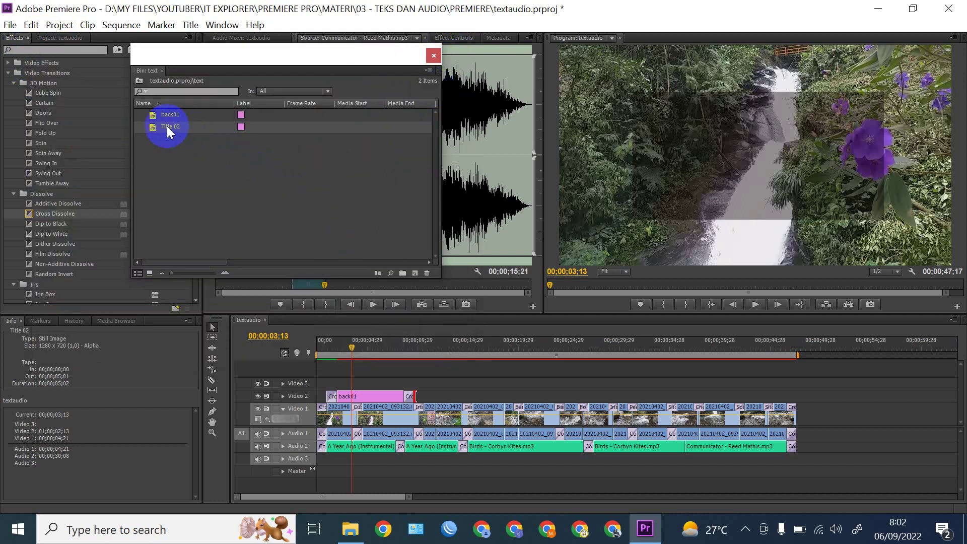
left_click(167, 127)
left_click_drag(186, 132, 120, 130)
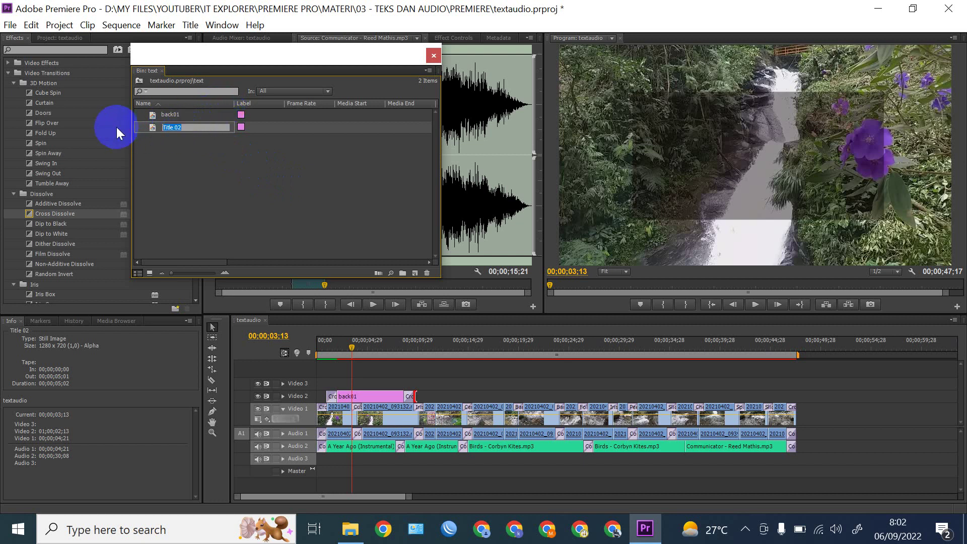
type("judul")
key("Return")
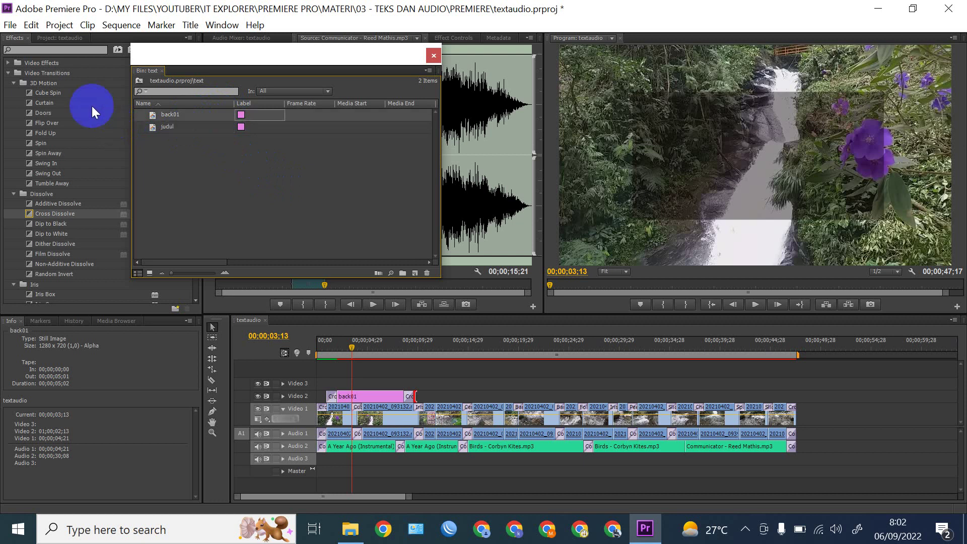
Place judul on Video 3 from about 2 seconds to the end of back01, with Cross Dissolve at both ends
left_click(152, 127)
left_click_drag(153, 129, 412, 384)
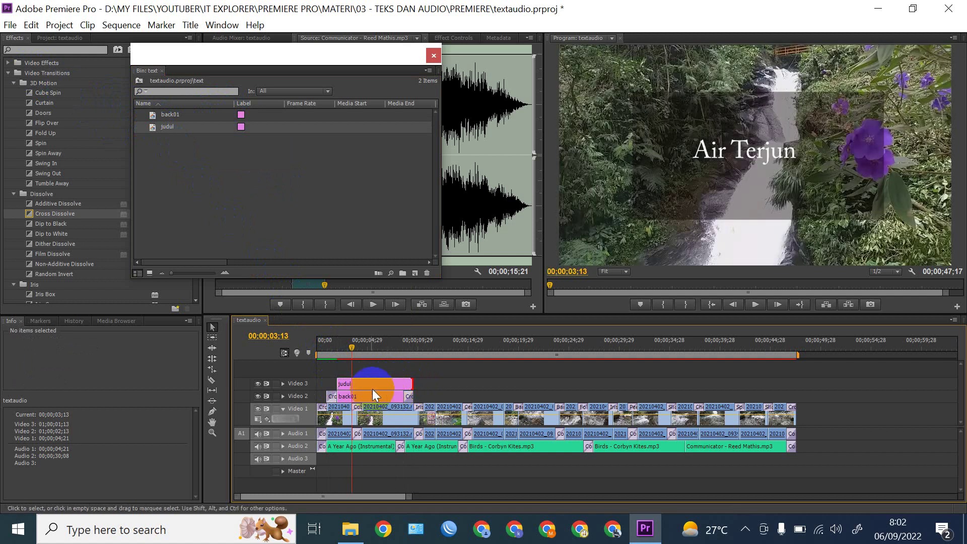
left_click_drag(36, 212, 345, 385)
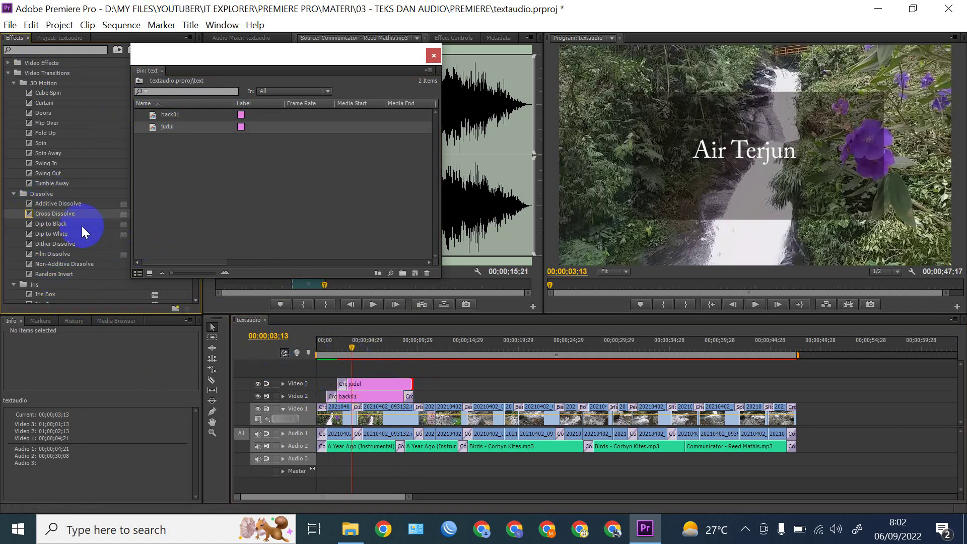
left_click_drag(73, 216, 409, 384)
Play the titled section from 00;00;00;21 to check the fades and the title's position
left_click_drag(345, 351, 326, 354)
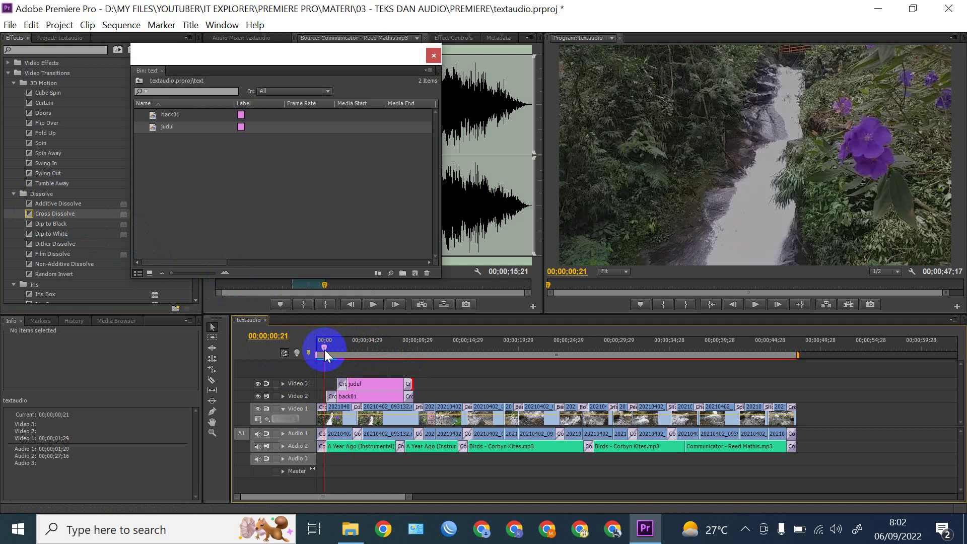
key("space")
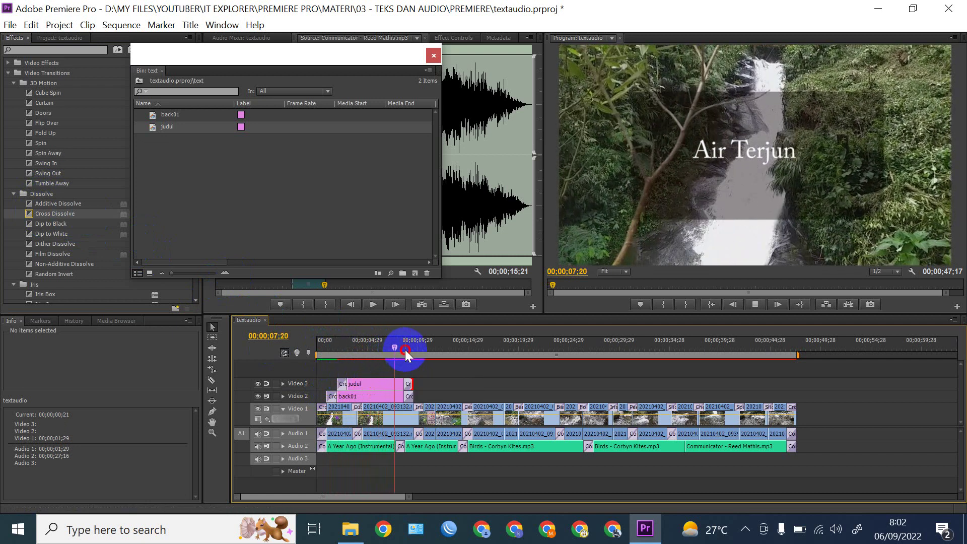
left_click(405, 350)
Reopen the judul title, shift the Air Terjun text to about X 647, Y 355, and close the editor
double_click(379, 384)
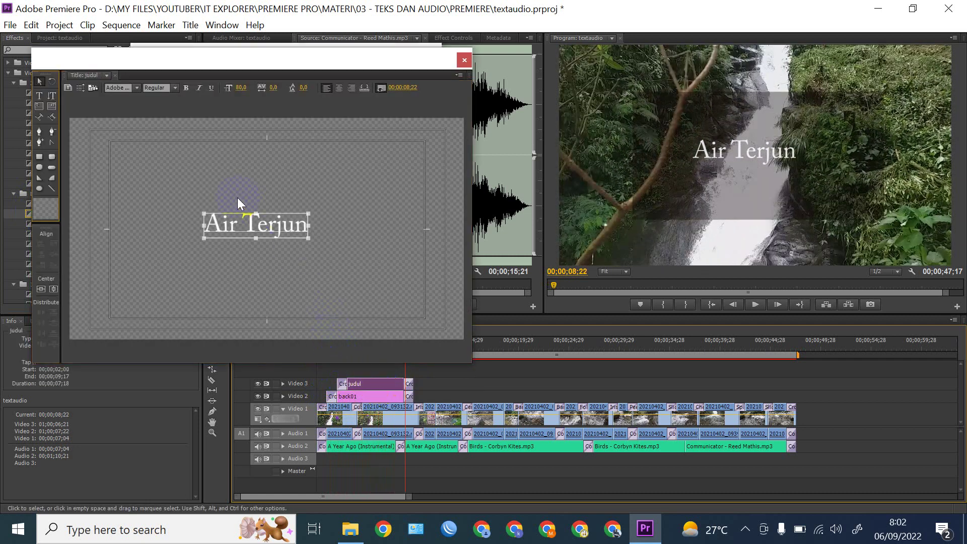
left_click(200, 204)
left_click_drag(200, 204, 216, 206)
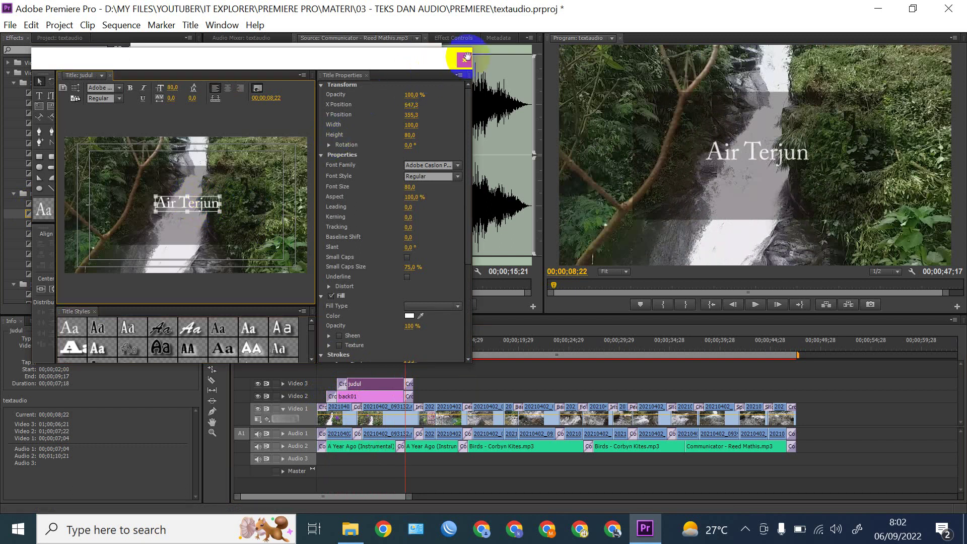
left_click(464, 60)
Move the playhead to 00;00;11;11 and create a 1280 × 720 title named textjalan in the text bin
left_click_drag(372, 347, 431, 350)
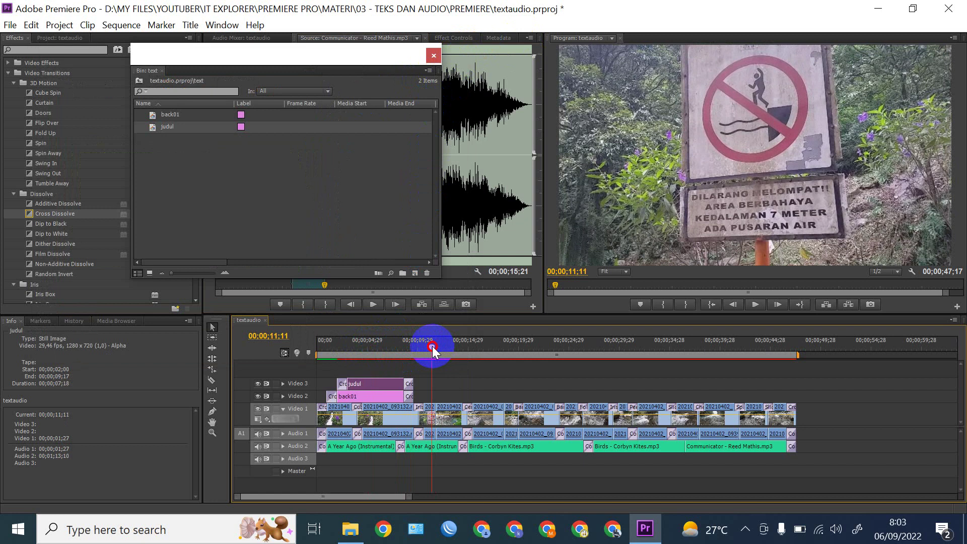
right_click(183, 180)
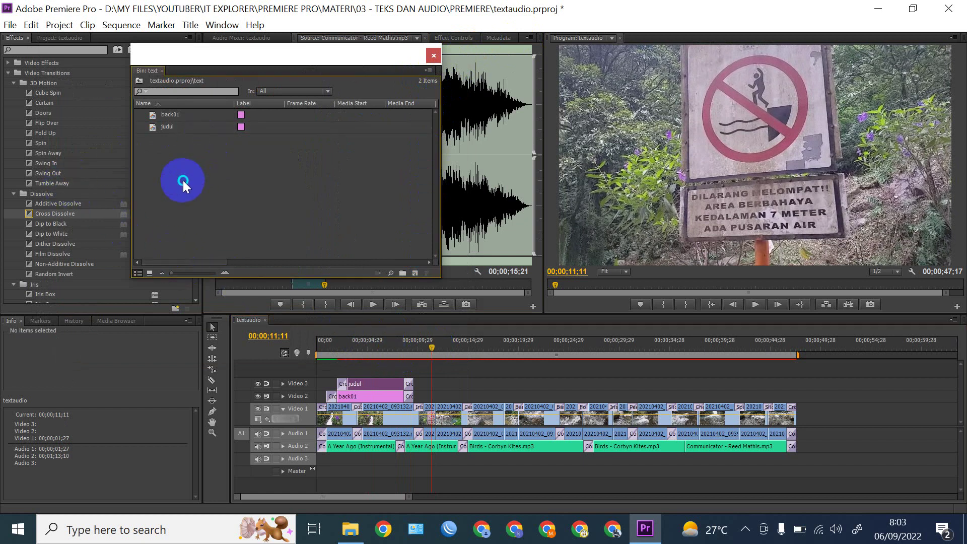
mouse_move(270, 222)
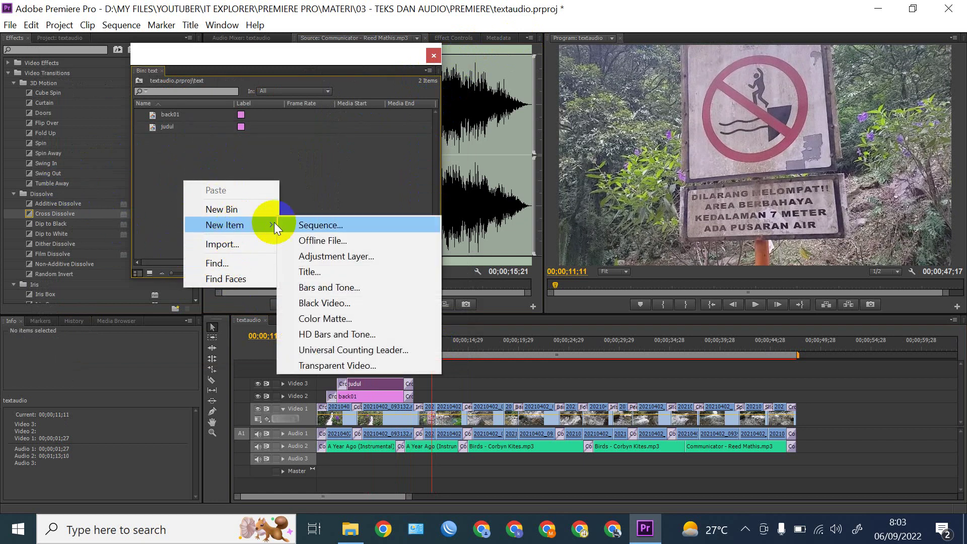
left_click(333, 268)
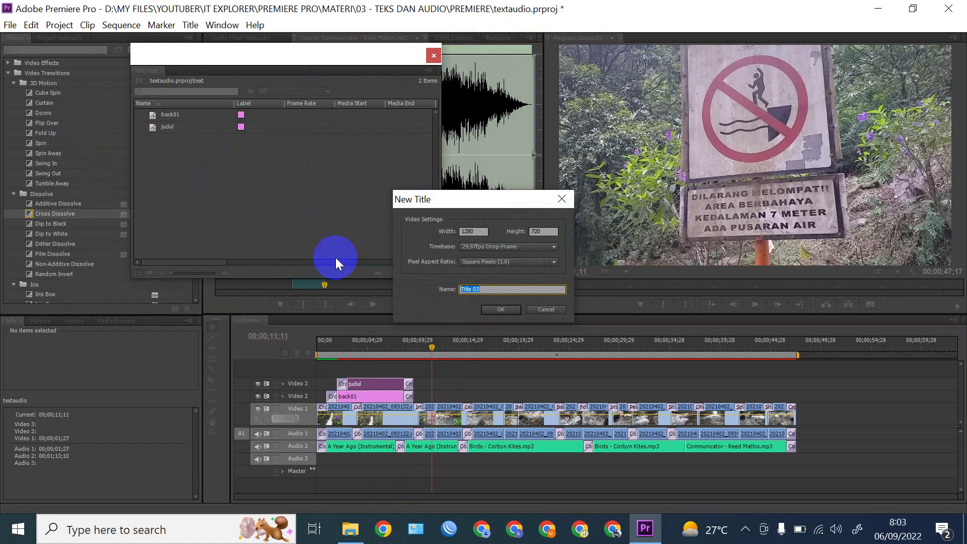
type("textjalan")
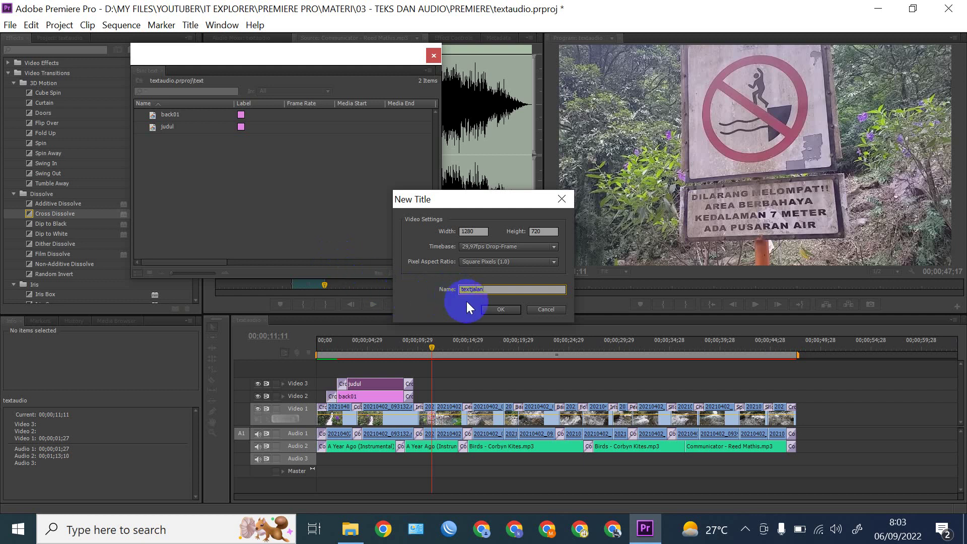
left_click(494, 309)
Start a horizontal text line near the frame's lower-left corner using the black Birch Std title style
left_click(119, 140)
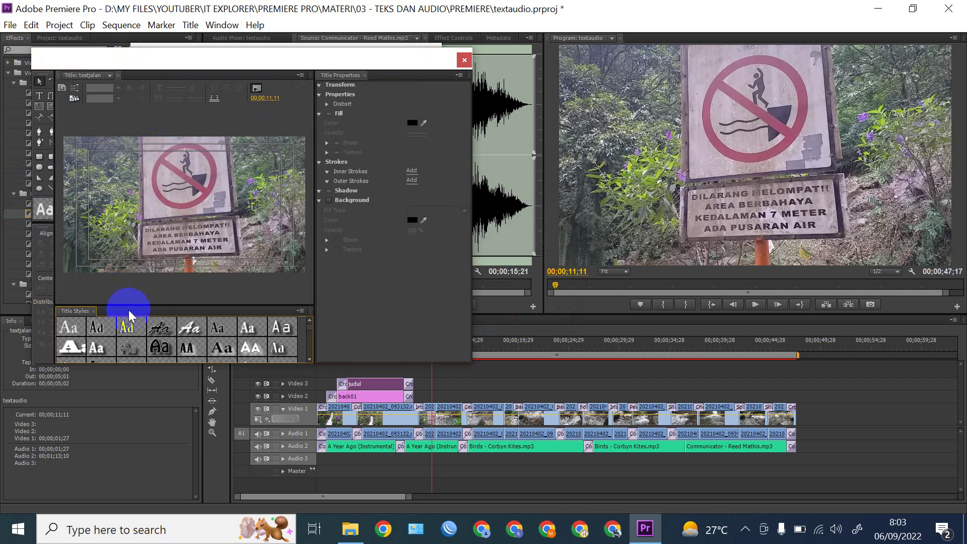
left_click(100, 332)
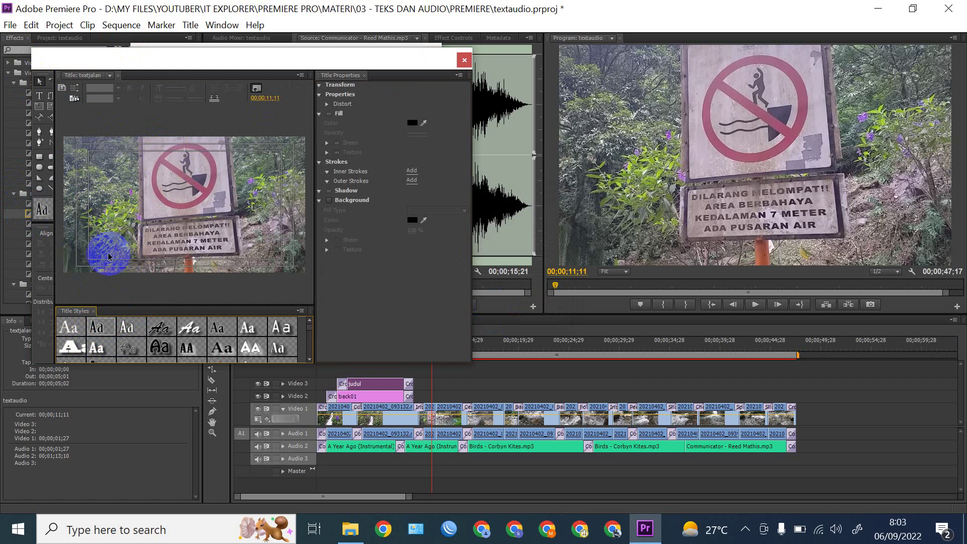
left_click(39, 96)
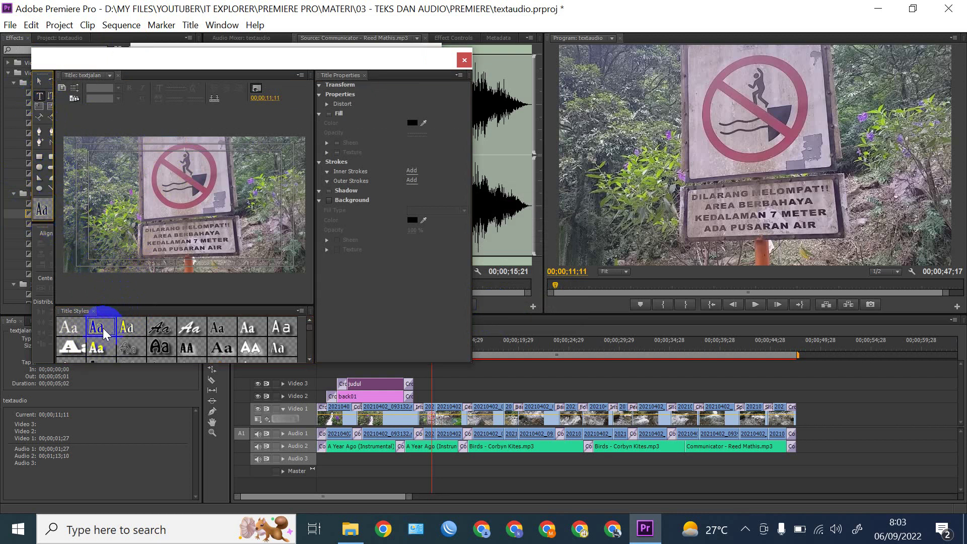
left_click(109, 252)
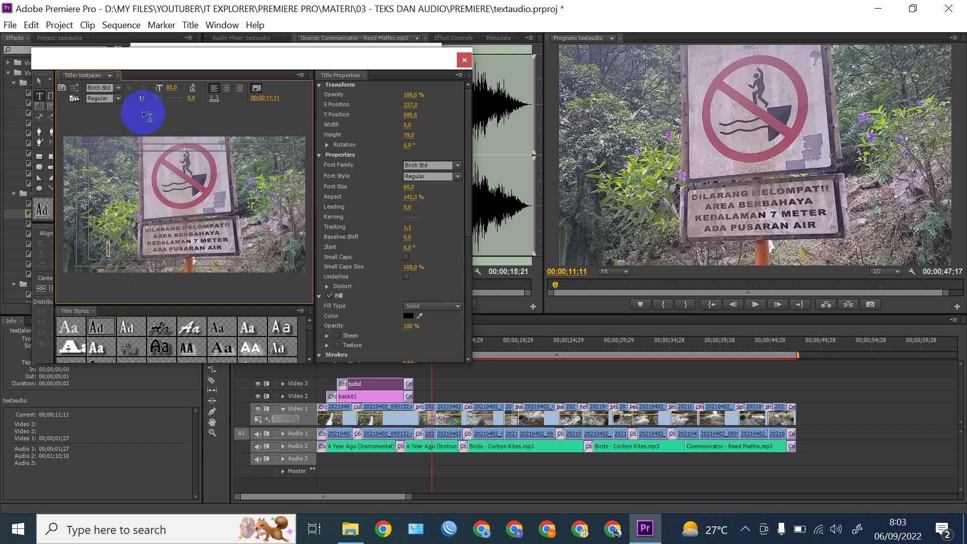
Set the textjalan title type to Crawl Right
left_click(79, 88)
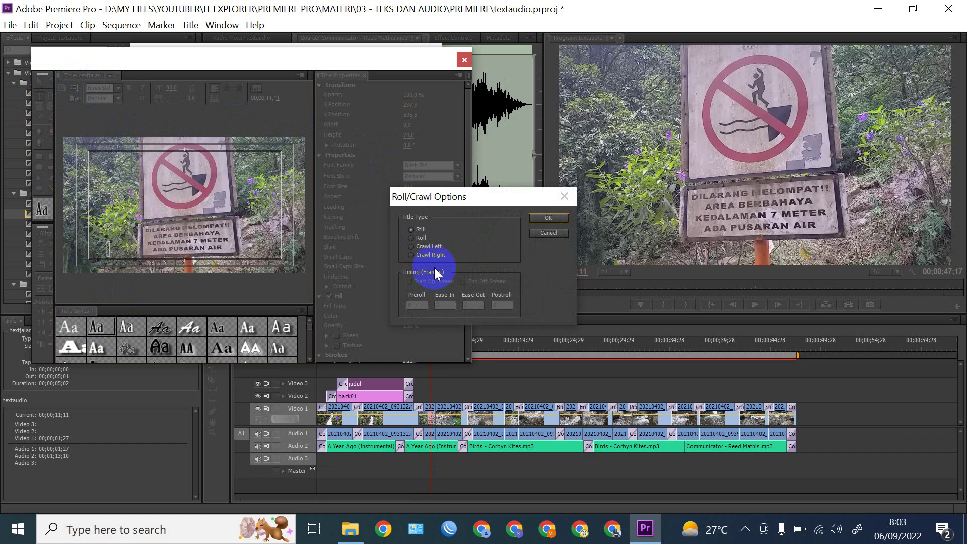
left_click(432, 255)
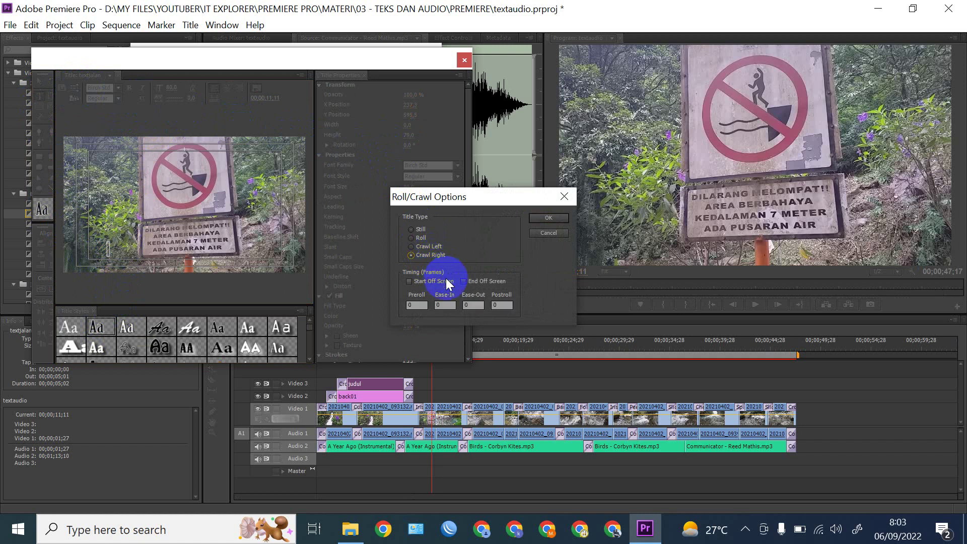
left_click(543, 219)
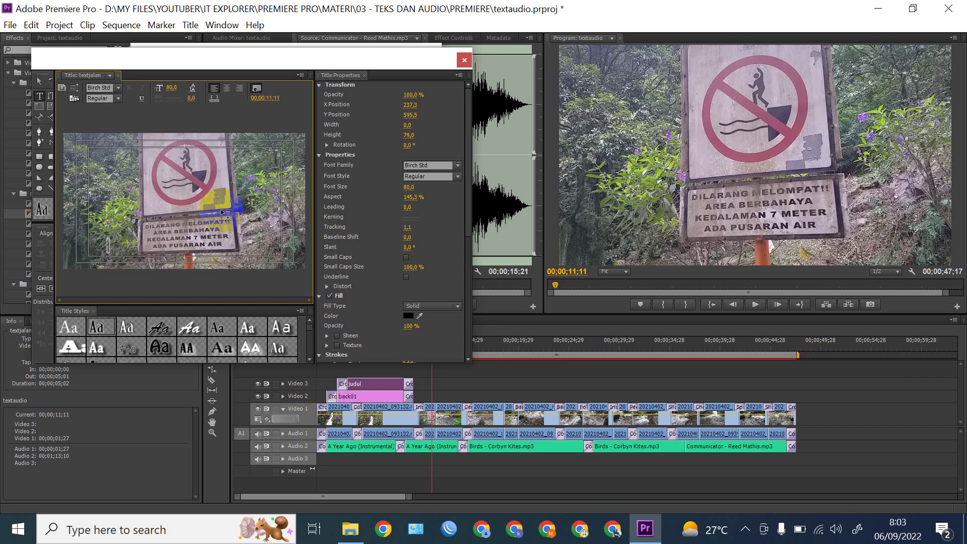
Enter Air Terjun followed by a dash as the crawl text and copy the phrase
type("I")
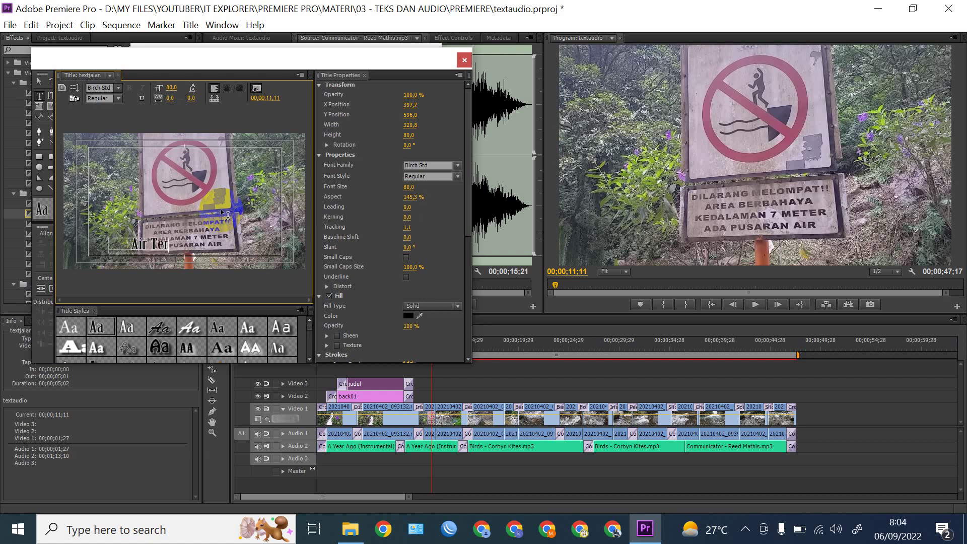
type("n")
key("shift+Left")
key("shift+Left")
key("shift+Left")
key("shift+Left")
key("shift+Left")
key("shift+Left")
key("shift+Left")
key("shift+Left")
key("shift+Left")
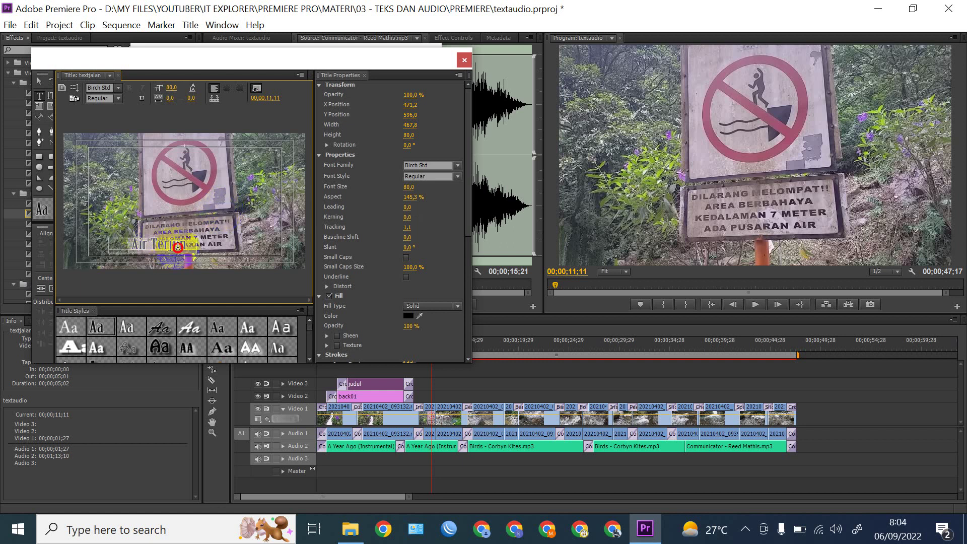
Paste the Air Terjun phrase repeatedly at the line's end to form one long crawling line
left_click(201, 244)
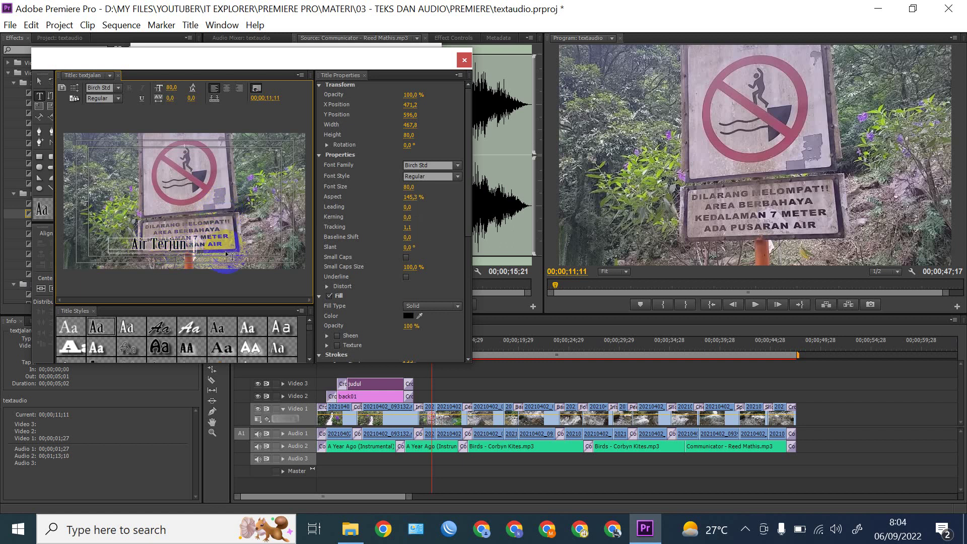
key("ctrl+v")
key("ctrl+v")
key("ctrl+v")
key("ctrl+v")
key("ctrl+v")
key("ctrl+v")
key("ctrl+v")
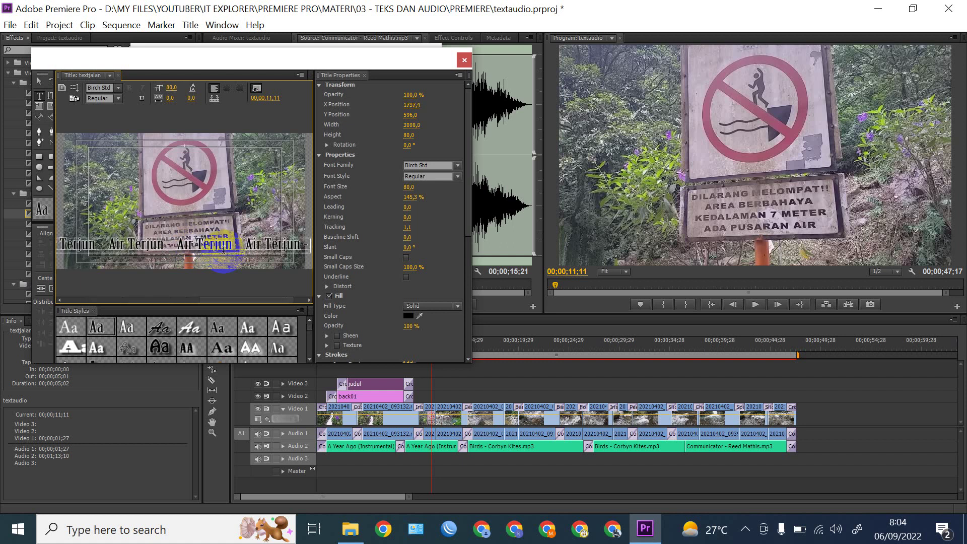
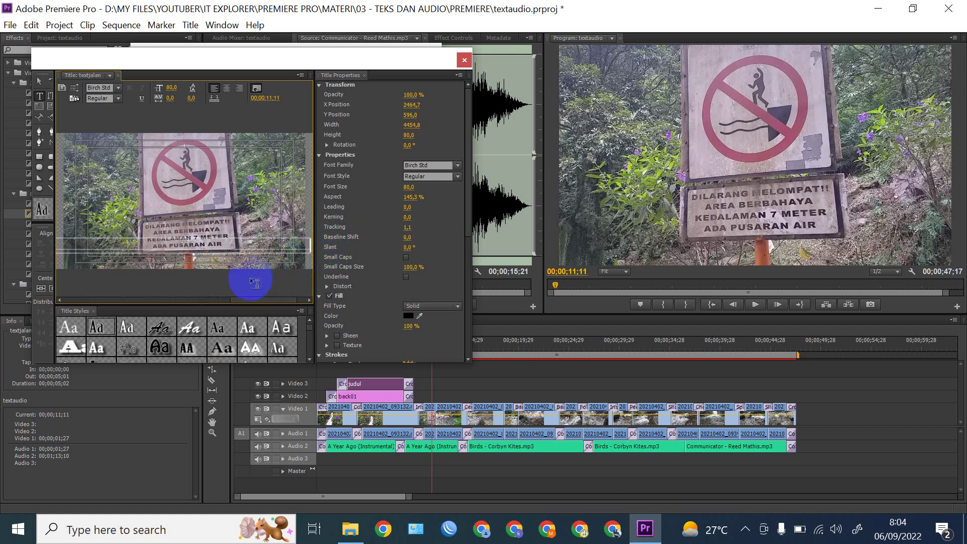
Insert blank space before the first Air Terjun to push the text out of the frame, and close the title editor
left_click_drag(250, 301, 59, 301)
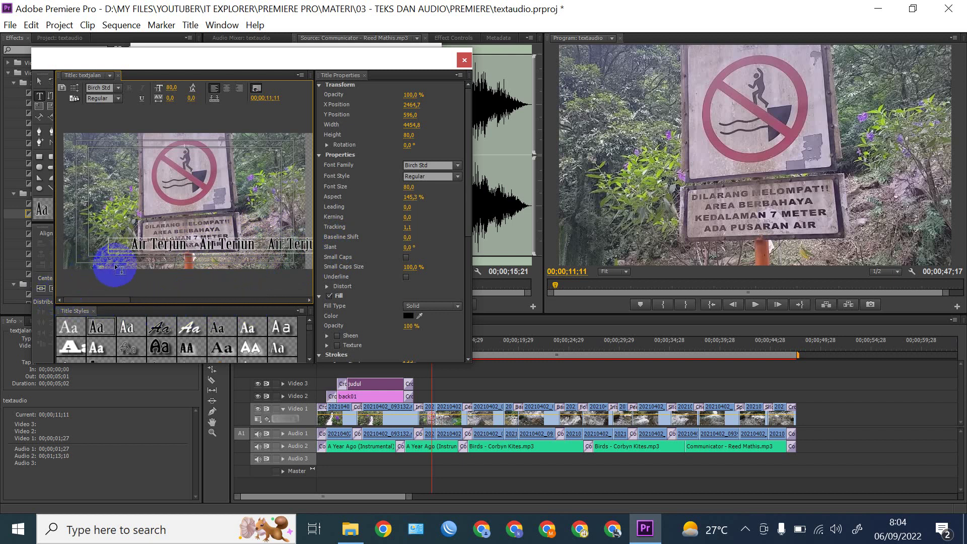
left_click(131, 246)
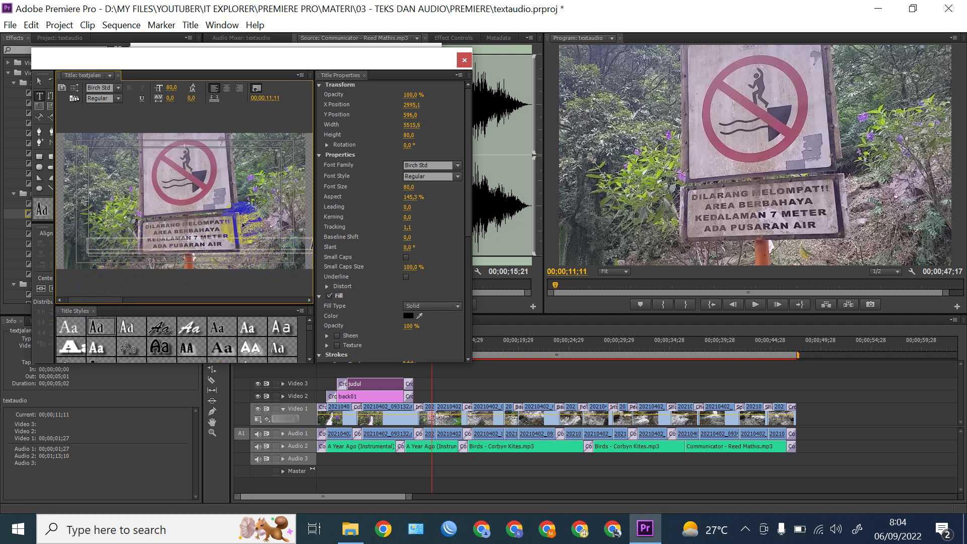
left_click(463, 61)
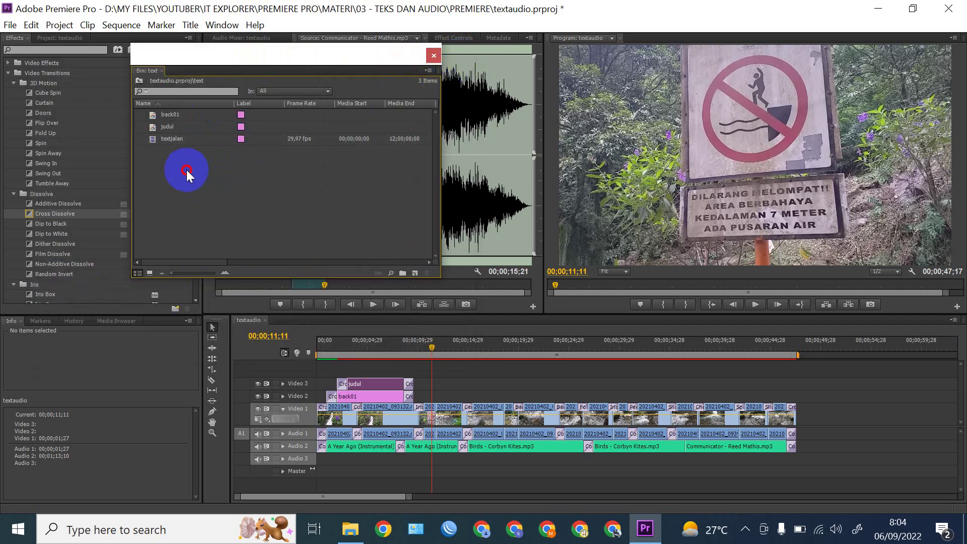
Place the textjalan title on Video 2 after the back01 clip and play the sequence from 00;00;10;29
left_click_drag(155, 139, 513, 397)
left_click_drag(432, 348, 428, 348)
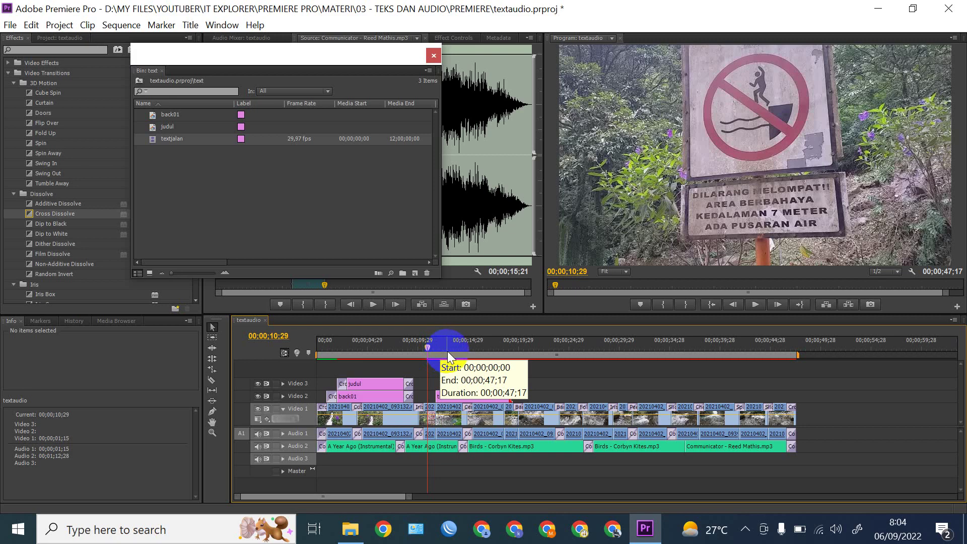
key("space")
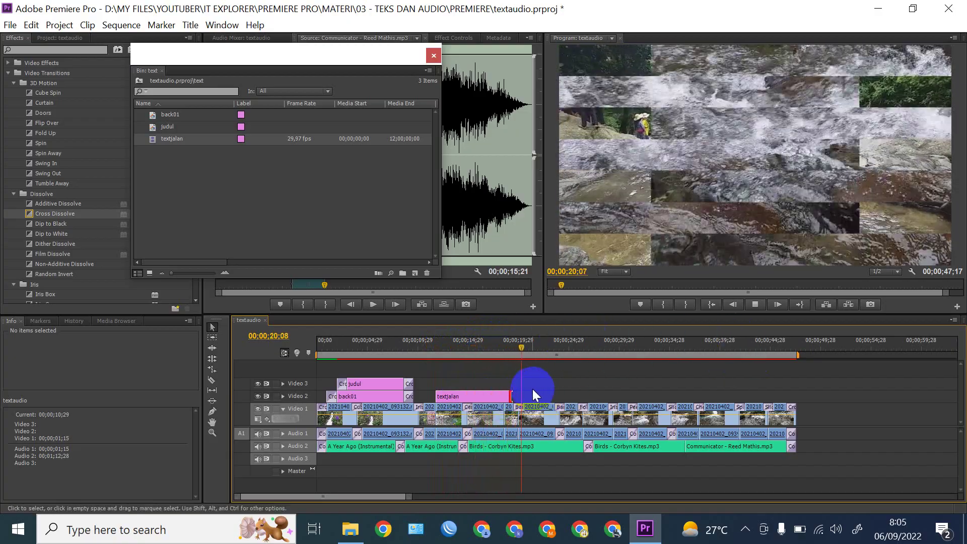
Extend the end of the textjalan clip on Video 2 and preview the crawl from 00;00;14;07
left_click(485, 346)
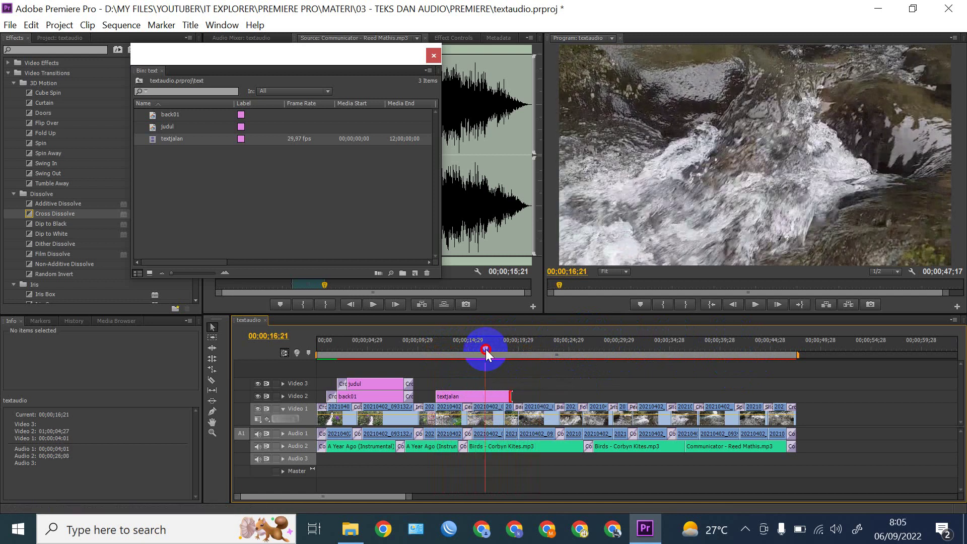
left_click_drag(517, 399, 546, 393)
left_click(459, 348)
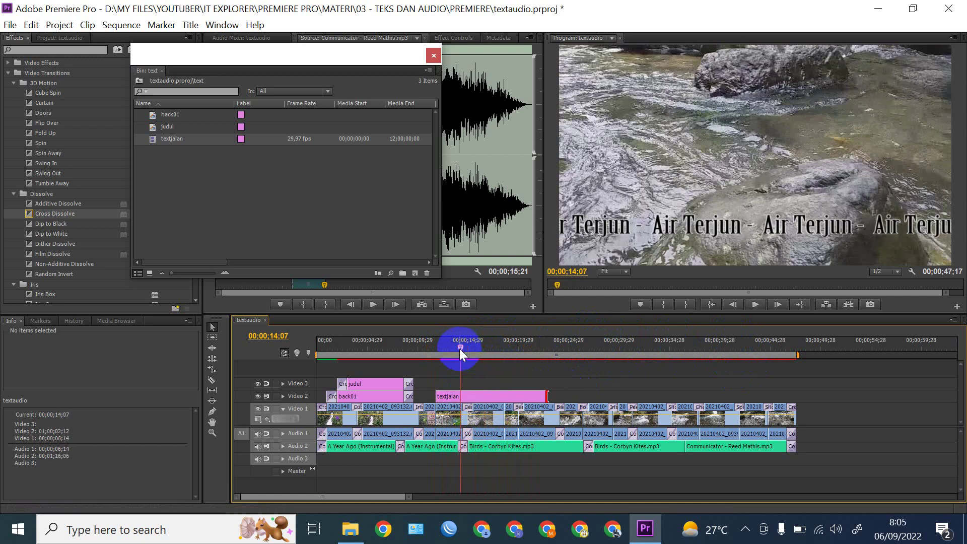
key("space")
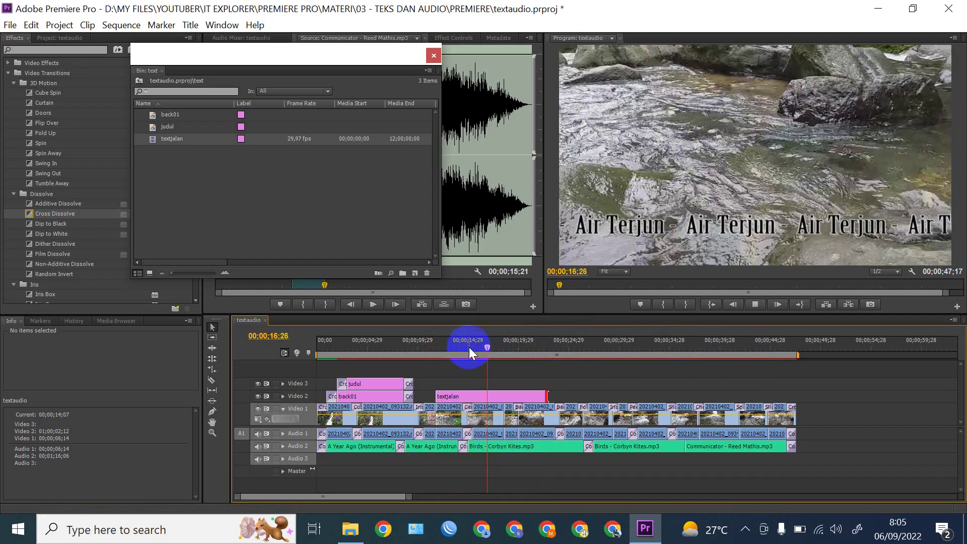
Move the playhead to 00;00;28;11 and create a 1280 × 720 title named textatasbawah in the text bin
left_click(567, 346)
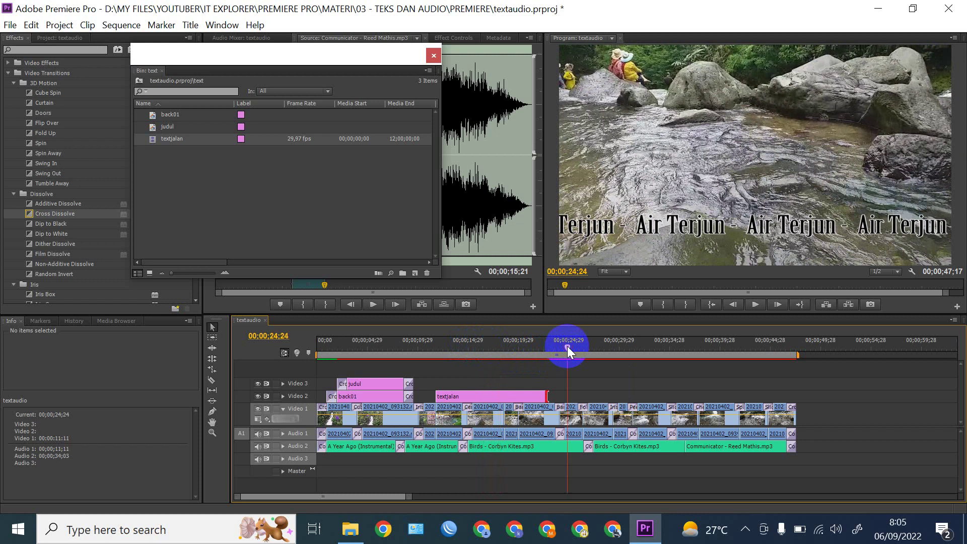
left_click_drag(567, 346, 603, 350)
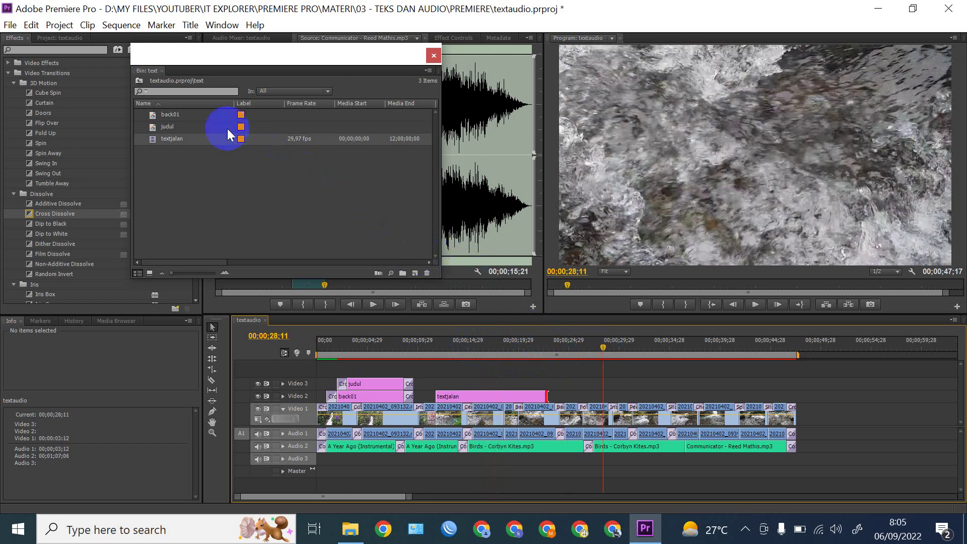
left_click(170, 174)
right_click(171, 175)
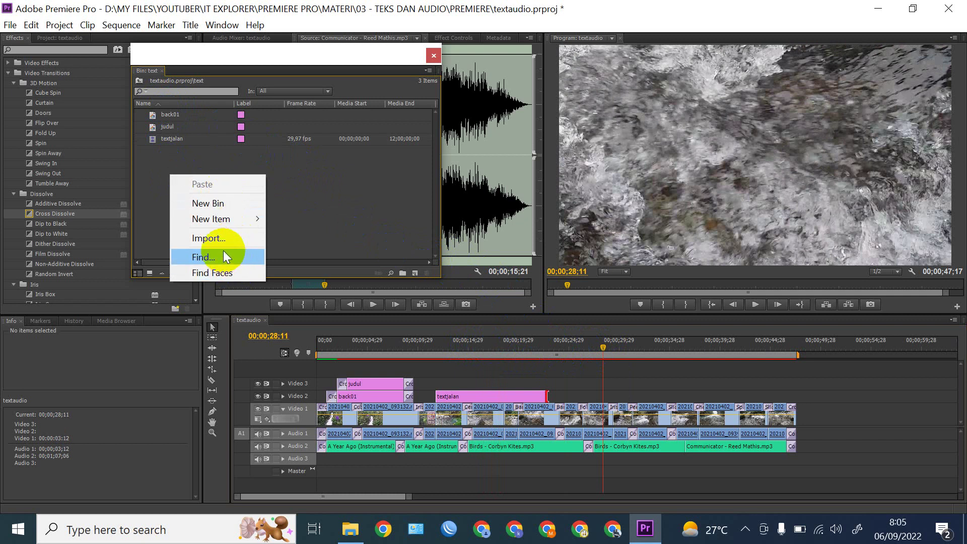
mouse_move(229, 221)
left_click(307, 264)
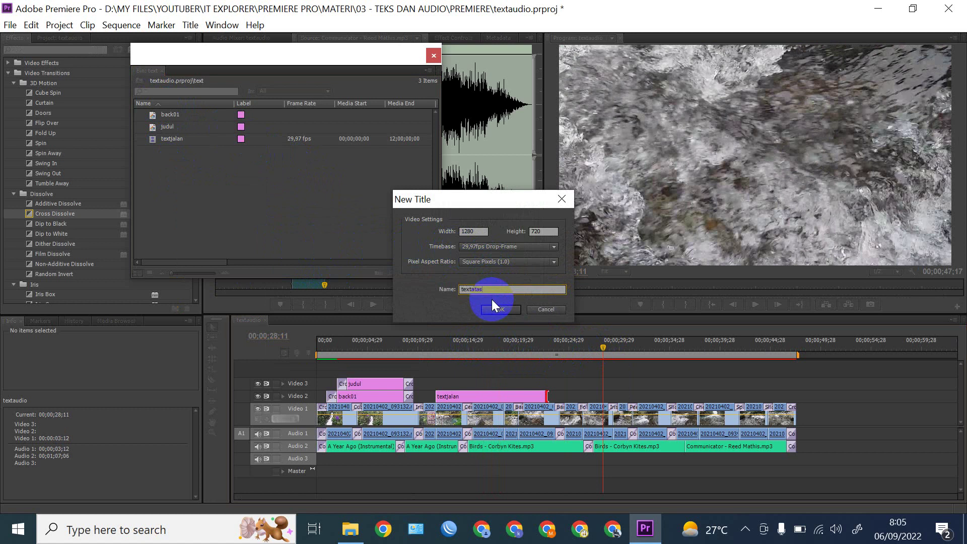
type("wah")
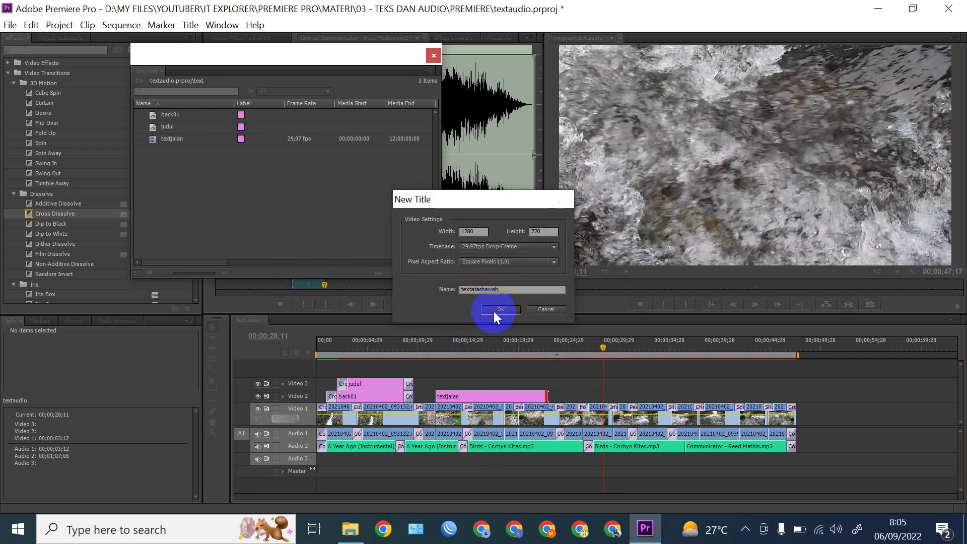
left_click(494, 311)
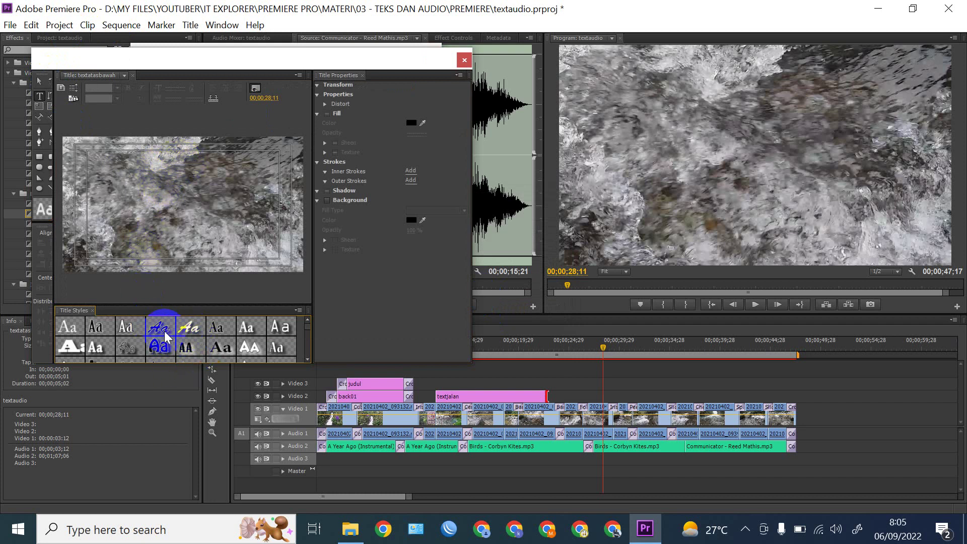
Draw a white rectangle near the frame's lower-left corner, turn off its outer stroke and enlarge it to about 604 × 71
left_click(132, 330)
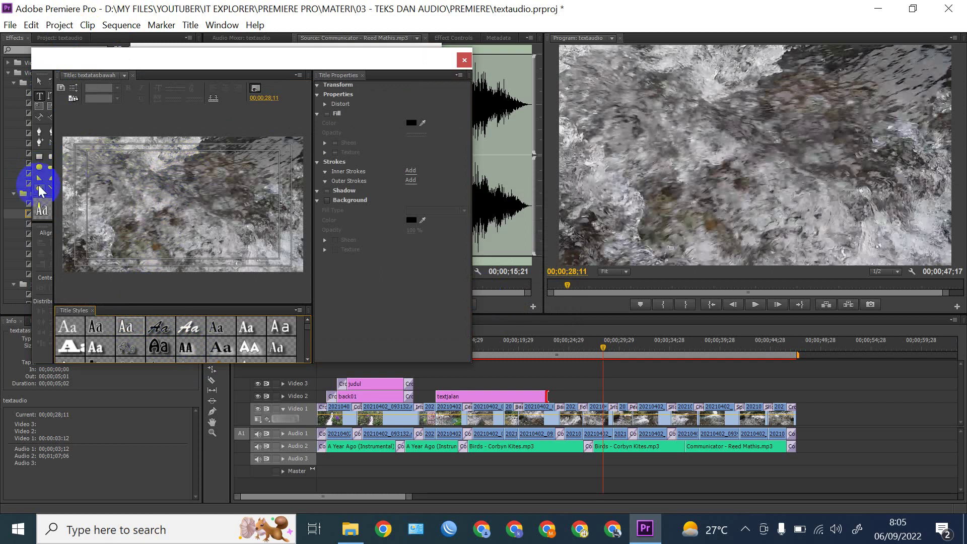
left_click(39, 156)
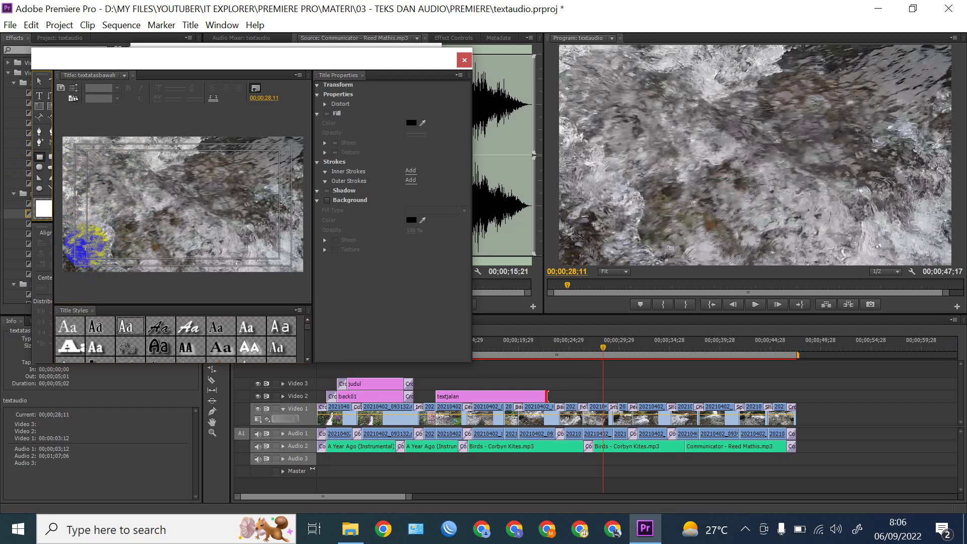
left_click_drag(86, 245, 182, 257)
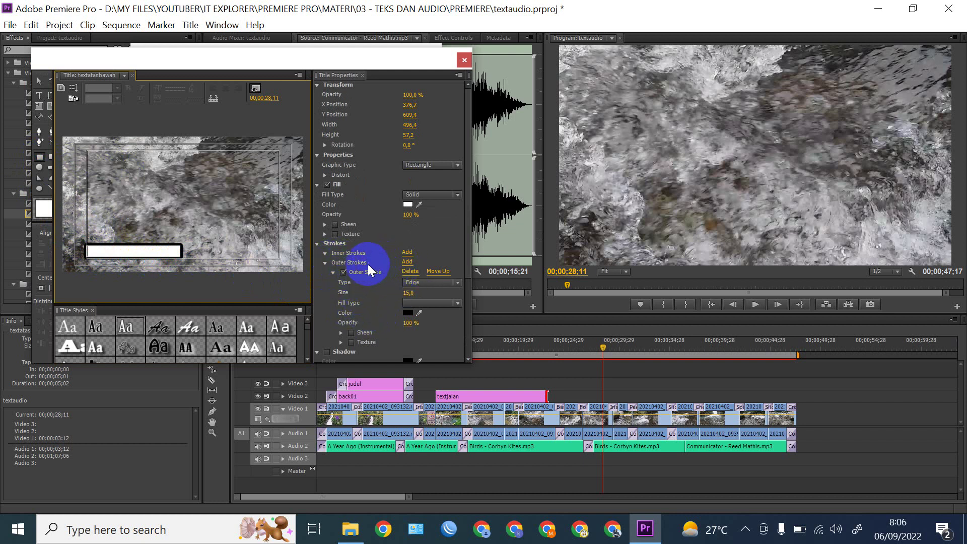
left_click(344, 272)
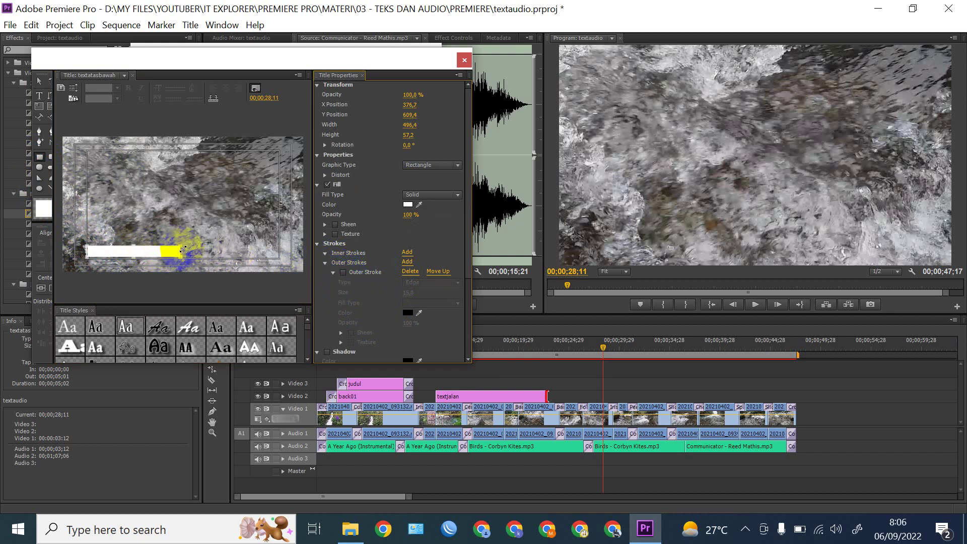
left_click_drag(182, 248, 202, 243)
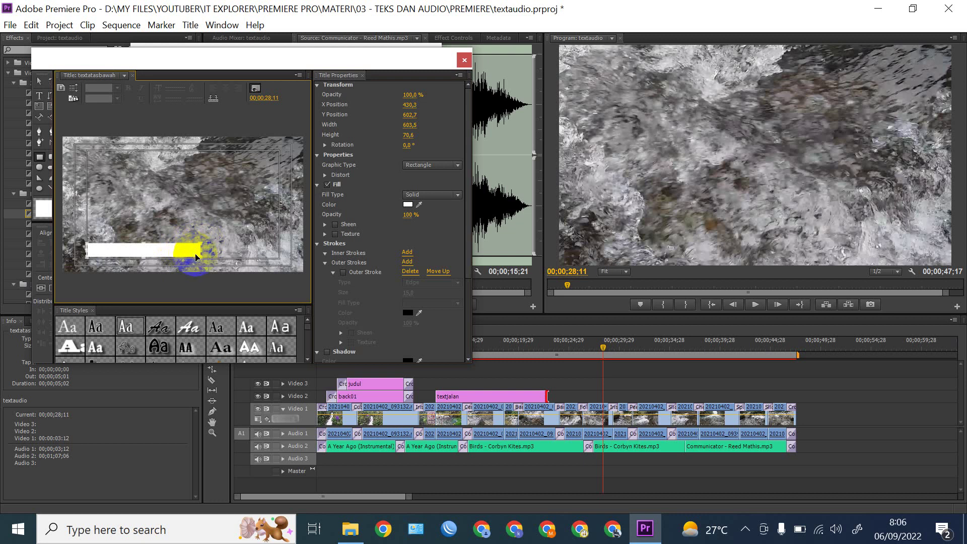
Duplicate the white rectangle just above the original and fill the copy with red F90D0D
left_click_drag(196, 248, 203, 234)
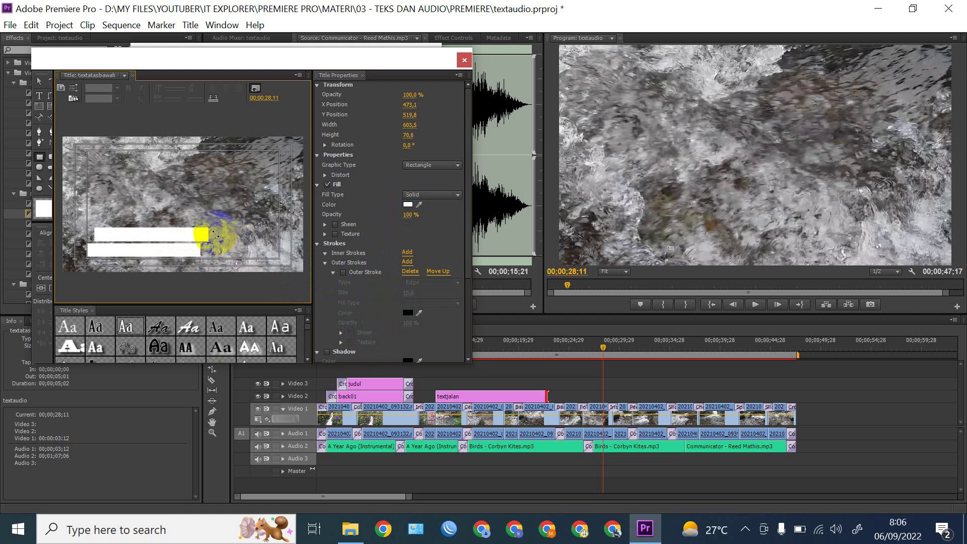
left_click(407, 203)
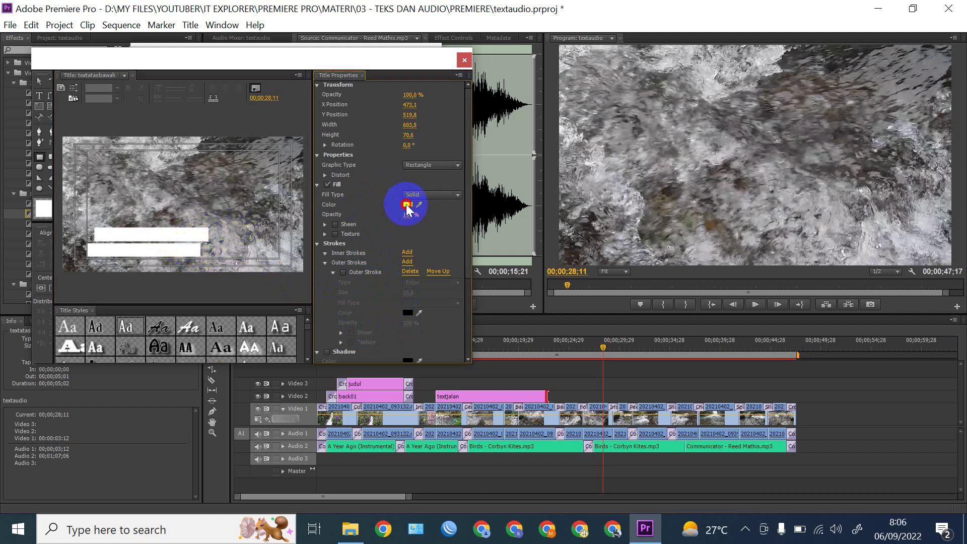
left_click(495, 346)
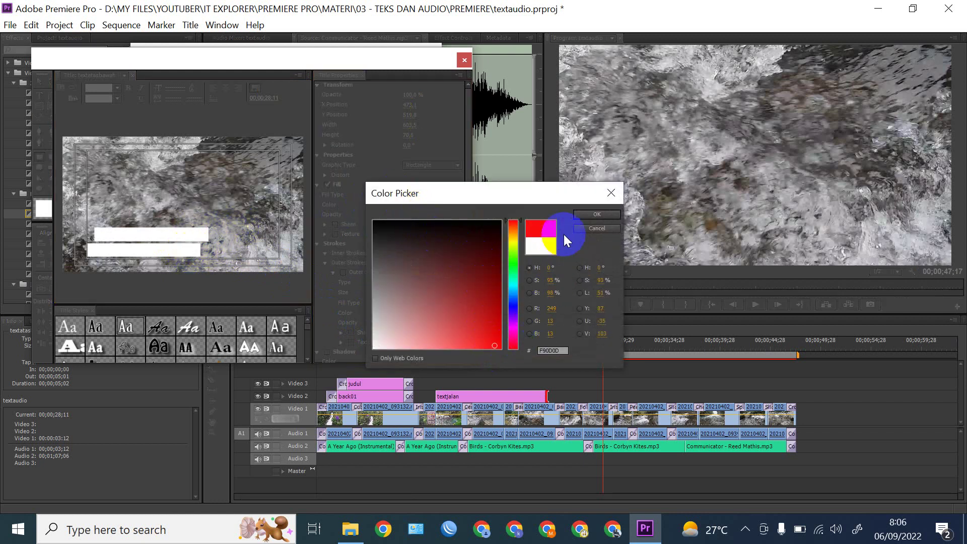
left_click(596, 214)
Send the red rectangle to the back, offset it to about X 444, Y 589, and close the title editor
left_click_drag(206, 236, 185, 243)
right_click(186, 243)
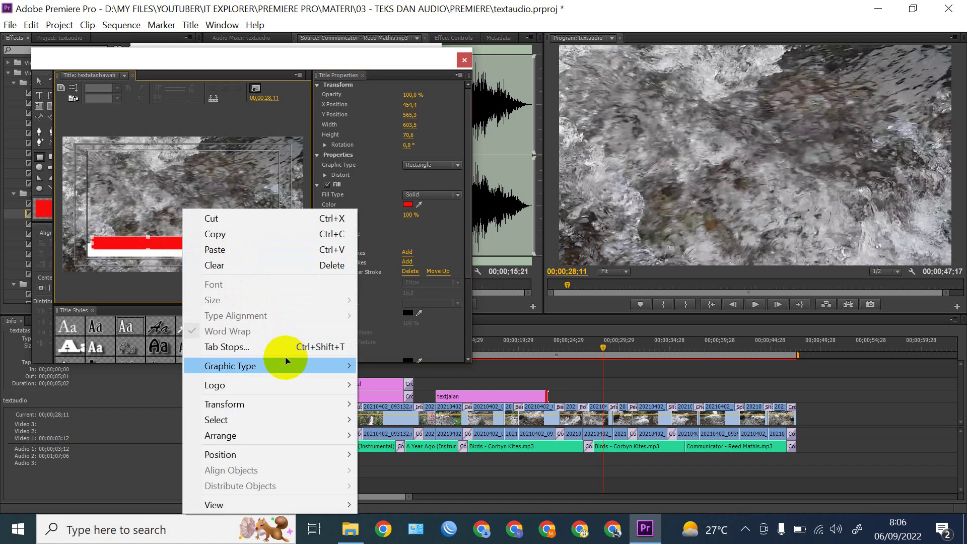
mouse_move(257, 434)
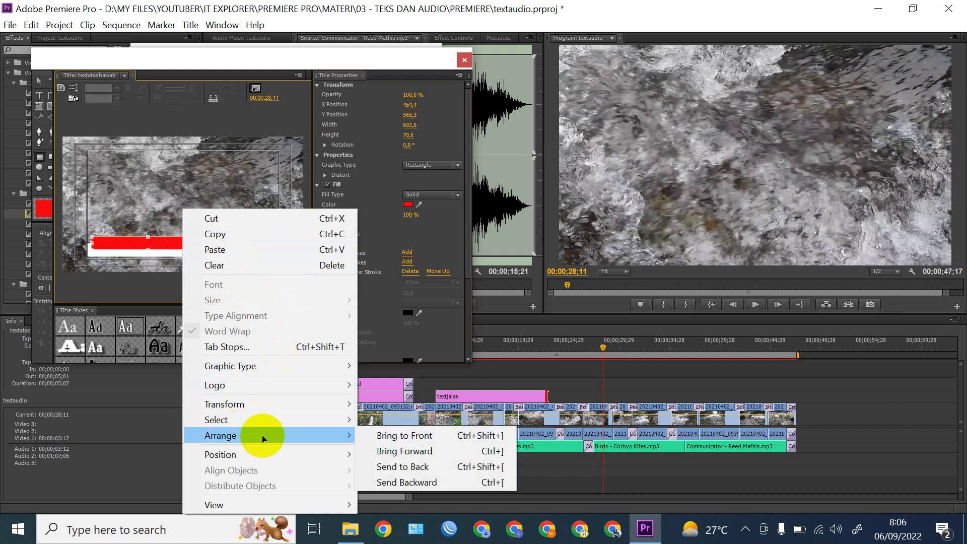
left_click(410, 468)
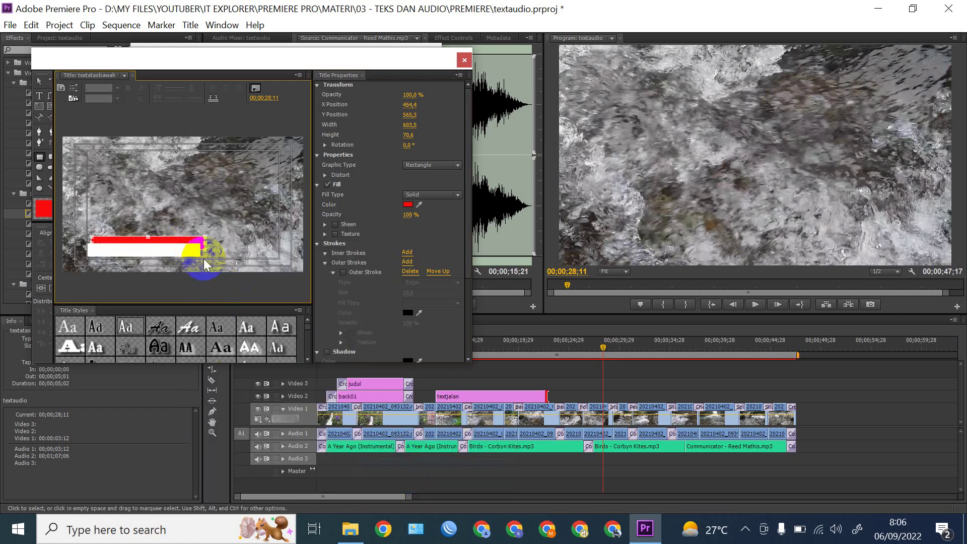
left_click_drag(185, 241, 182, 247)
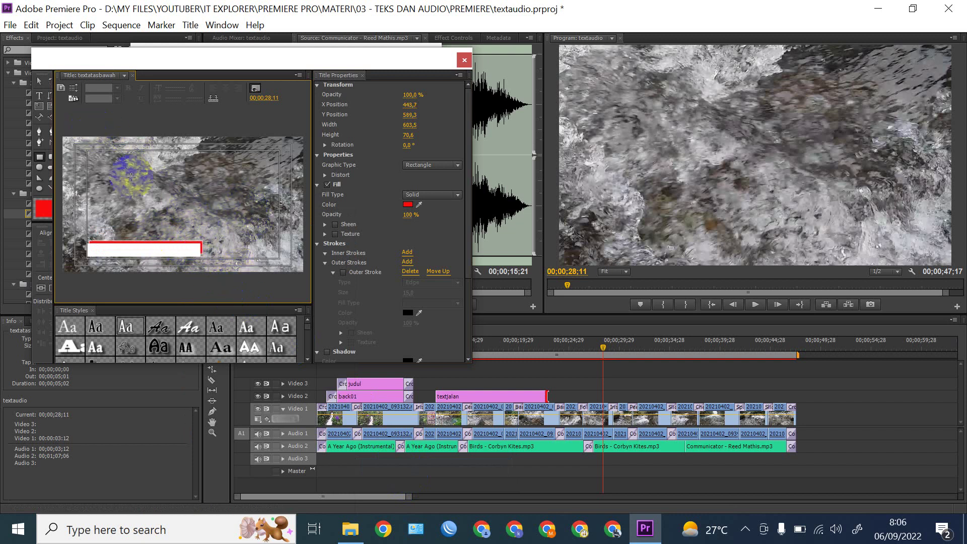
left_click(39, 81)
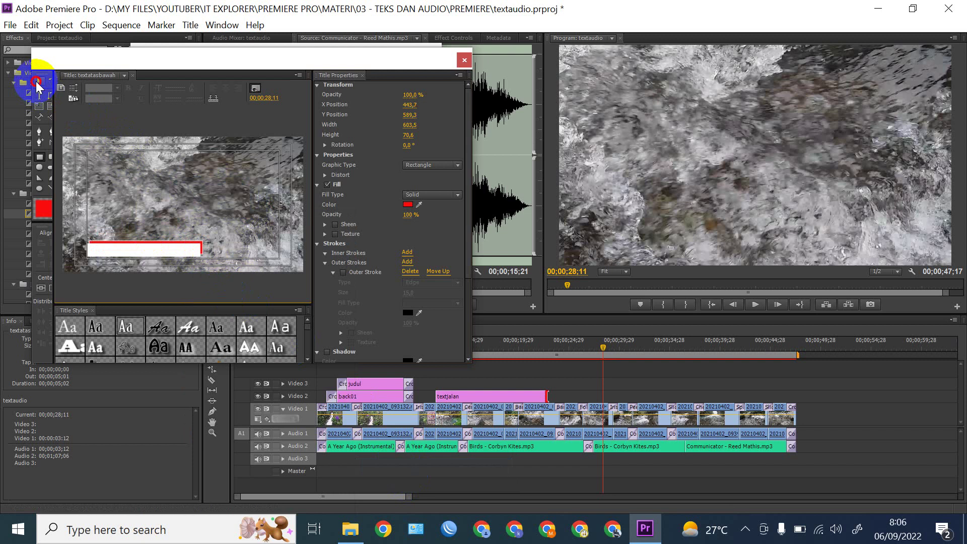
left_click(464, 60)
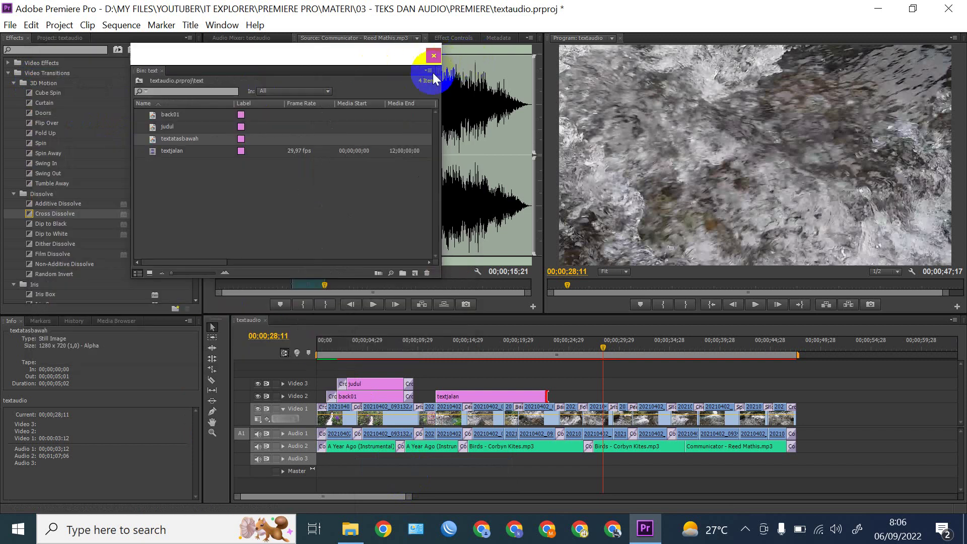
Rename the textatasbawah title in the text bin as back02
left_click(189, 140)
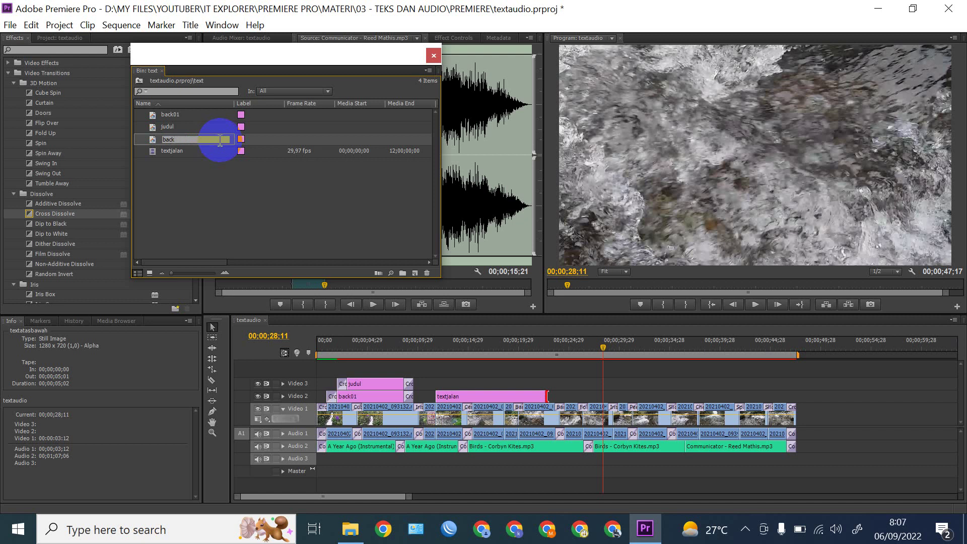
key("Return")
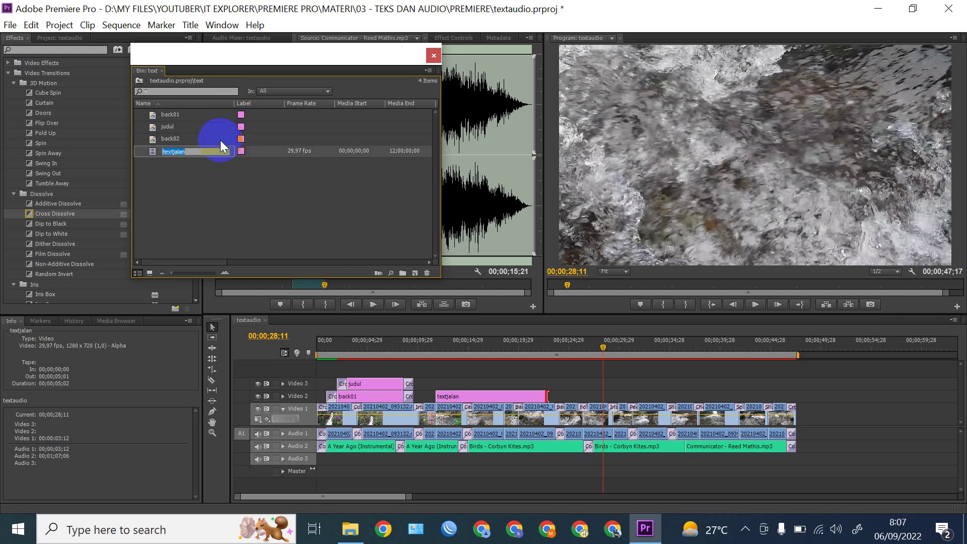
Place back02 on Video 2 after textjalan, extend its end, add Cross Dissolve to both ends, and preview the bars
left_click(201, 179)
left_click_drag(162, 140, 578, 401)
mouse_move(583, 353)
left_mouse_down()
mouse_move(566, 351)
mouse_move(597, 352)
mouse_move(572, 351)
left_mouse_up()
left_click_drag(55, 213, 579, 396)
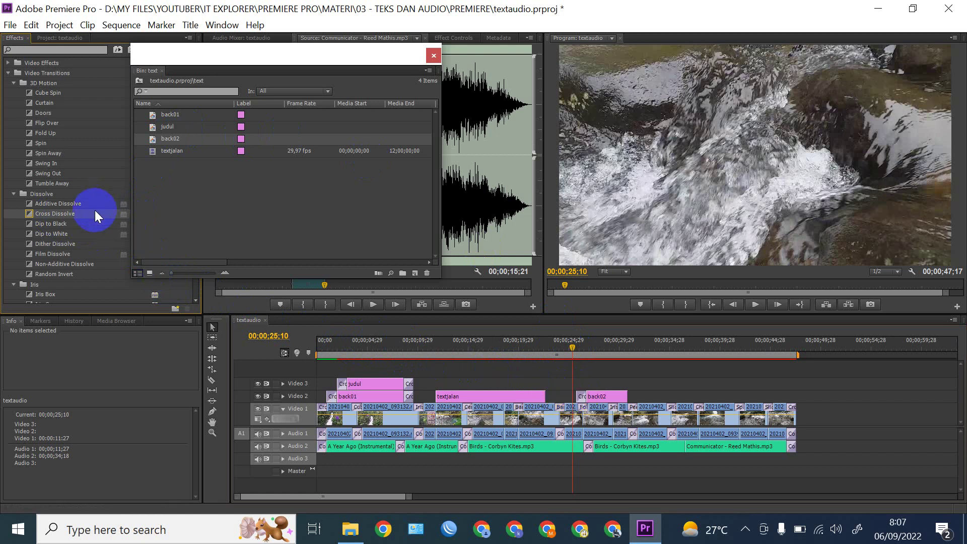
left_click_drag(94, 214, 645, 391)
left_click(574, 348)
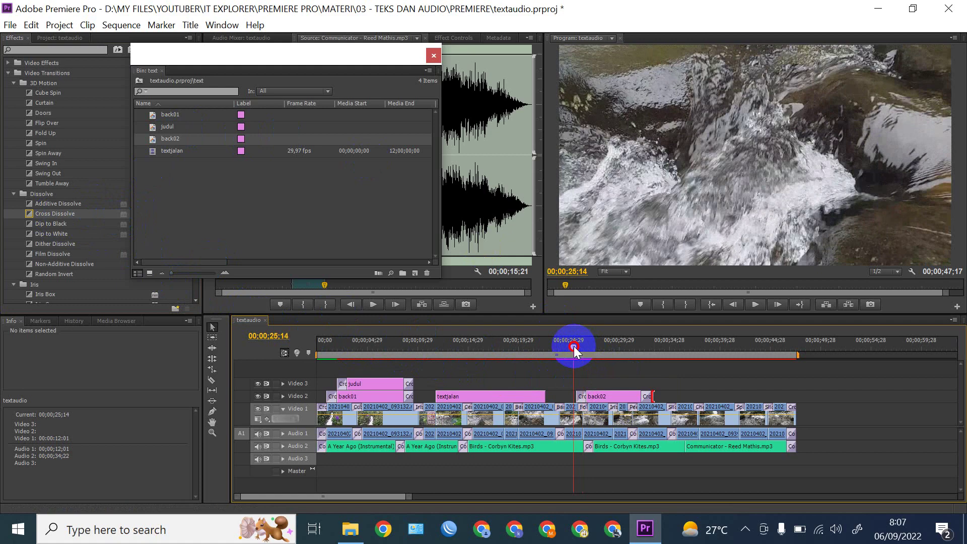
key("space")
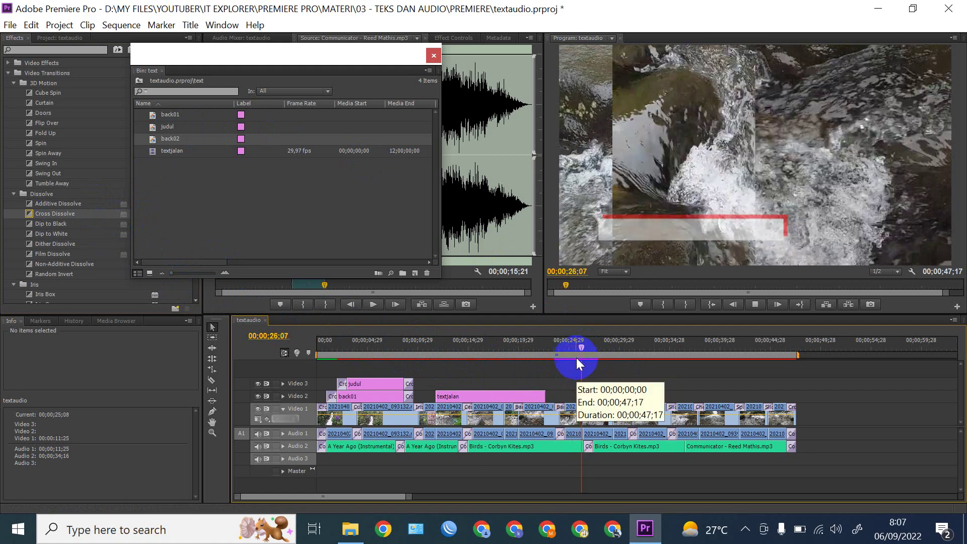
key("space")
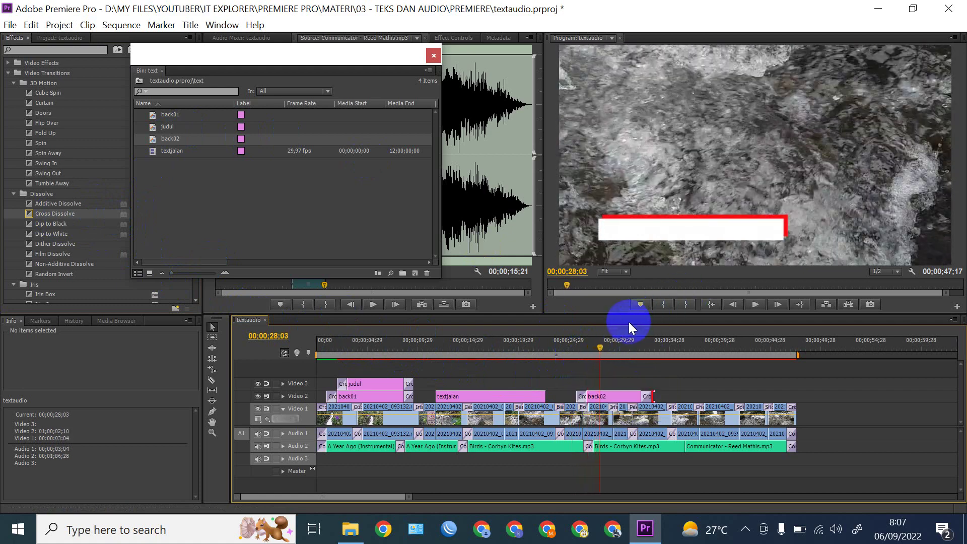
Create a new 1280 × 720 title in the text bin, keeping the default name and settings
right_click(173, 182)
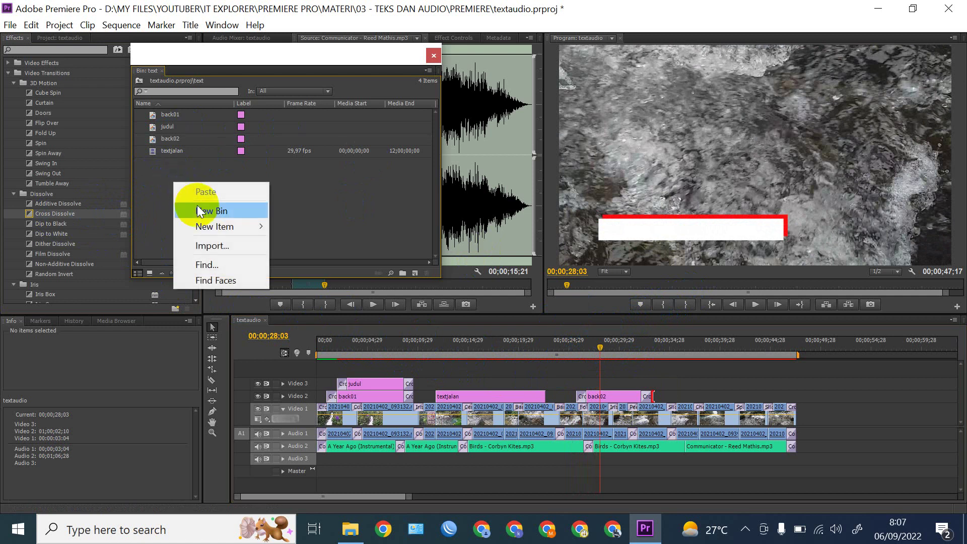
mouse_move(214, 228)
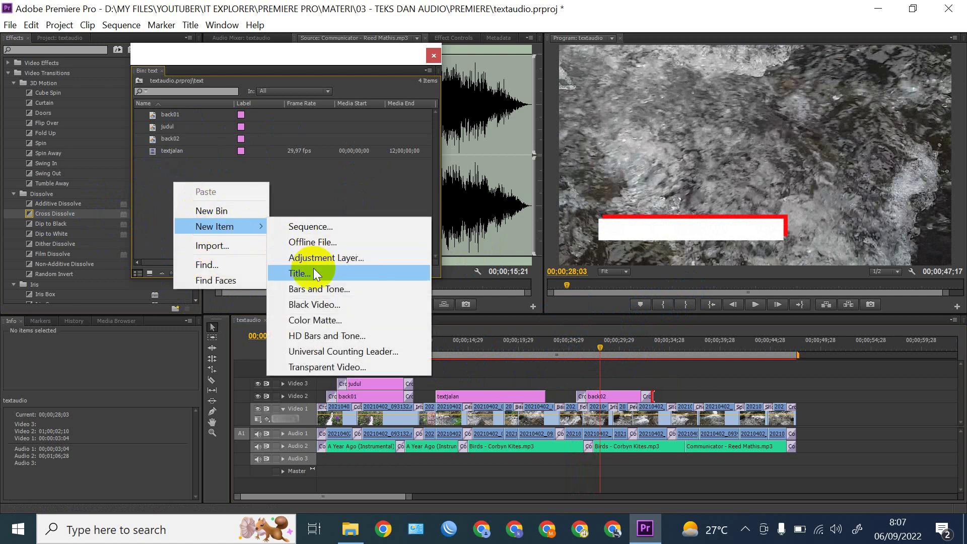
left_click(314, 275)
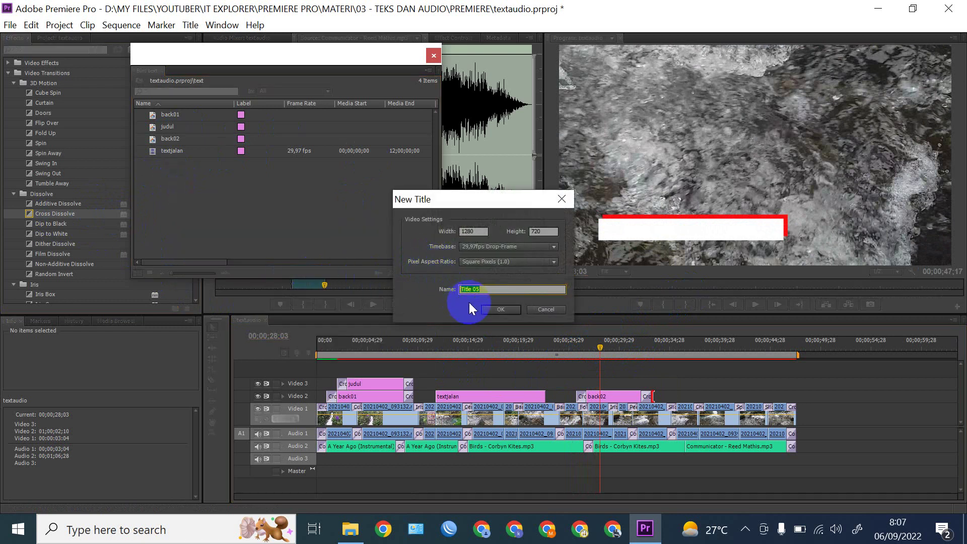
left_click(499, 304)
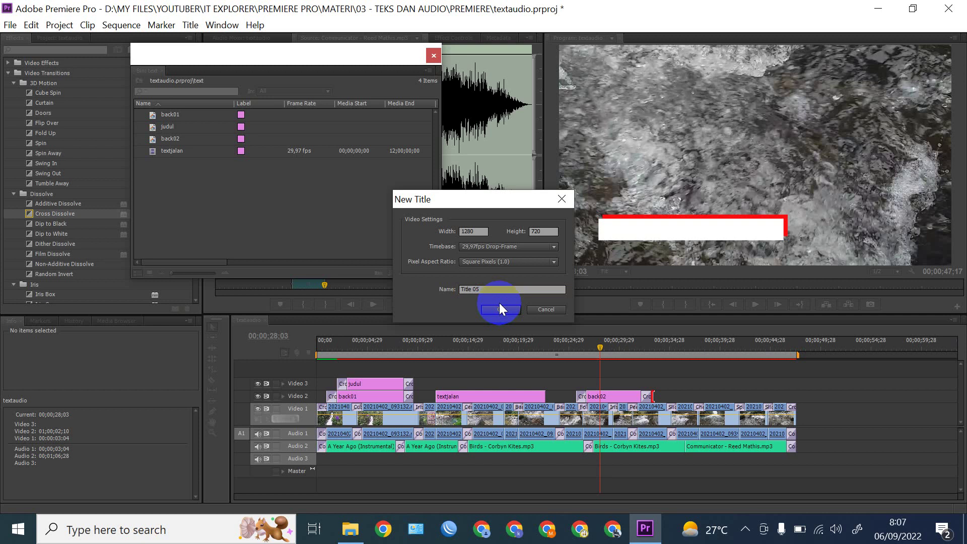
left_click(500, 309)
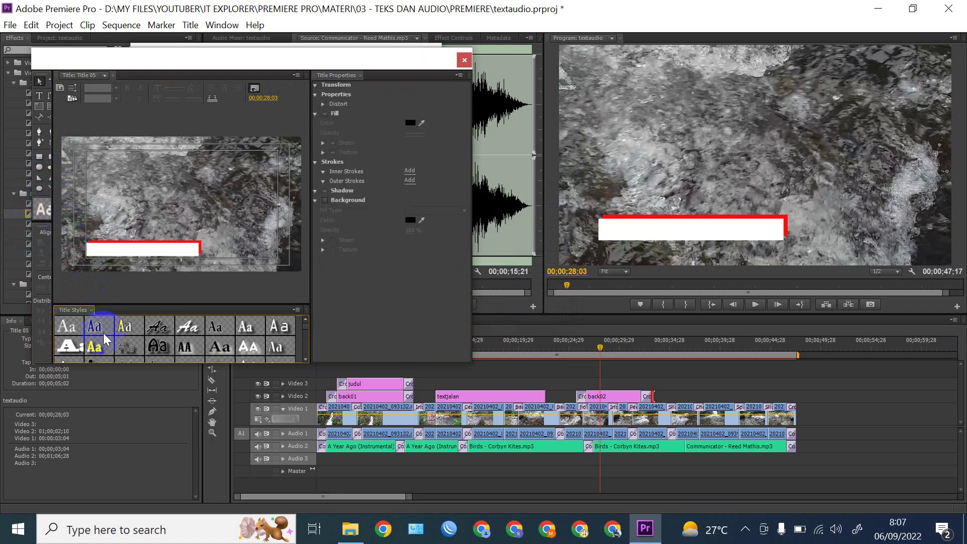
Add the text "Air Terjun" just above the white bar, using the black-lettered Birch Std title style
left_click(101, 335)
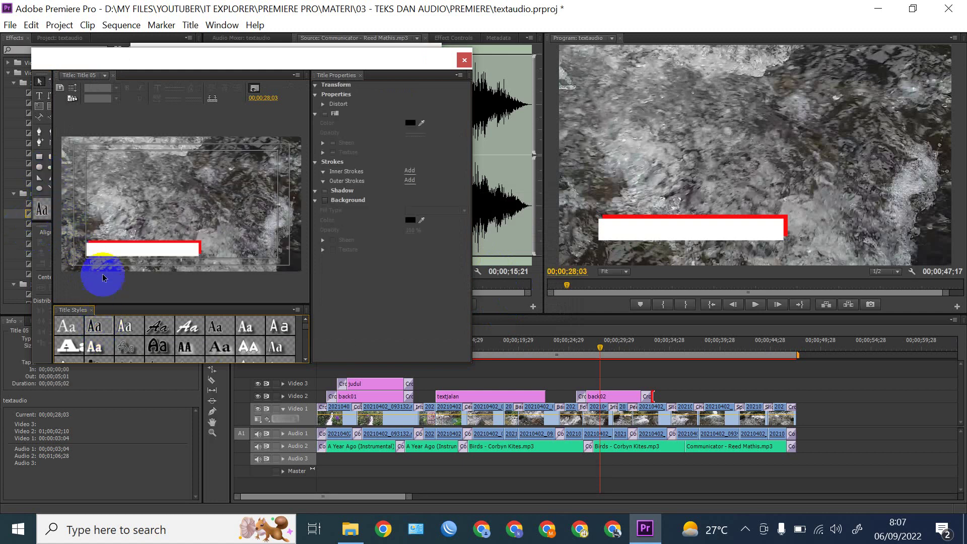
left_click(39, 96)
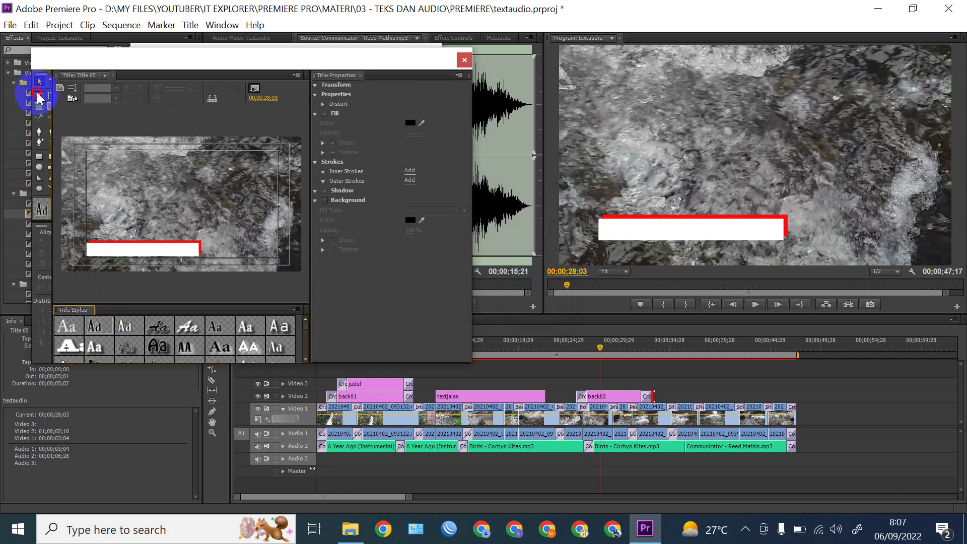
left_click(100, 252)
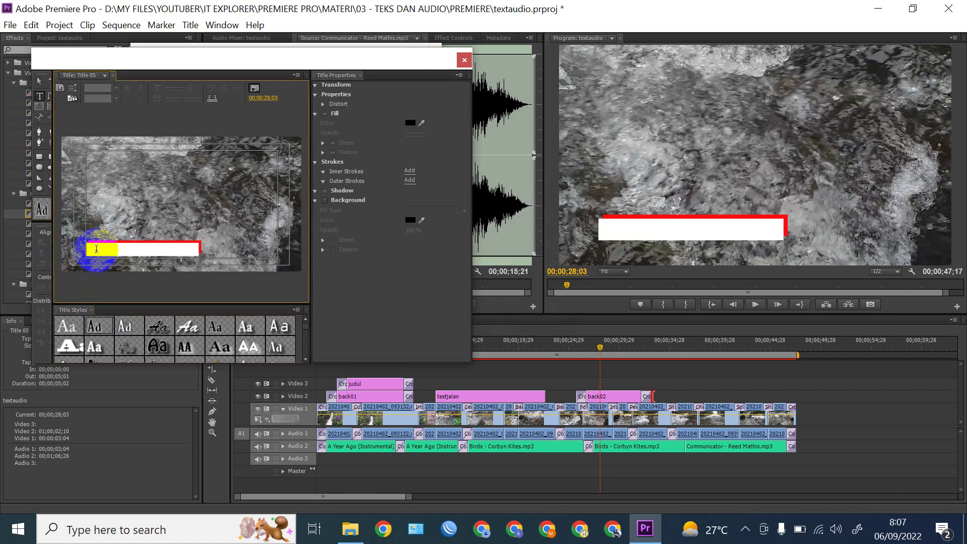
left_click(158, 232)
type("Air Terjun")
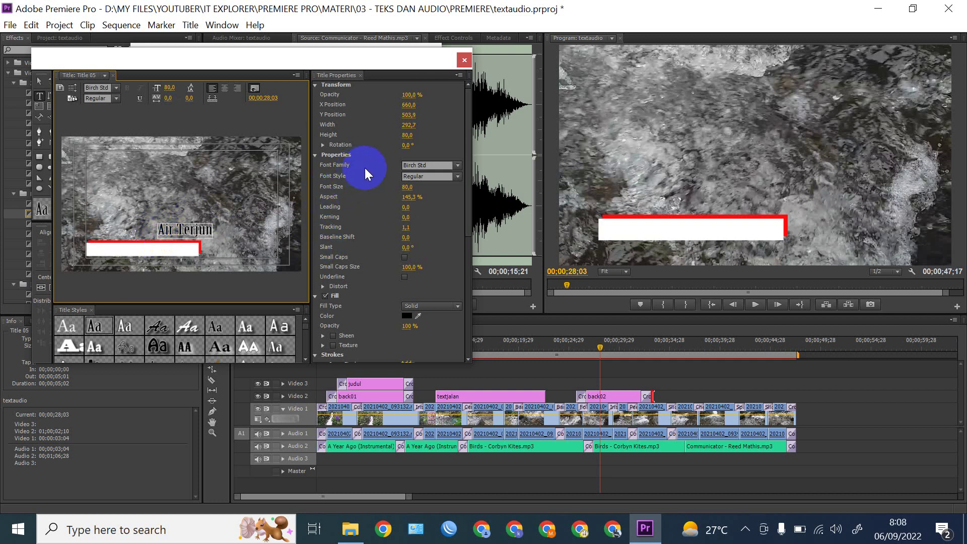
Set the Air Terjun text's font to Brush Script MT and move the text onto the white bar
left_click(138, 244)
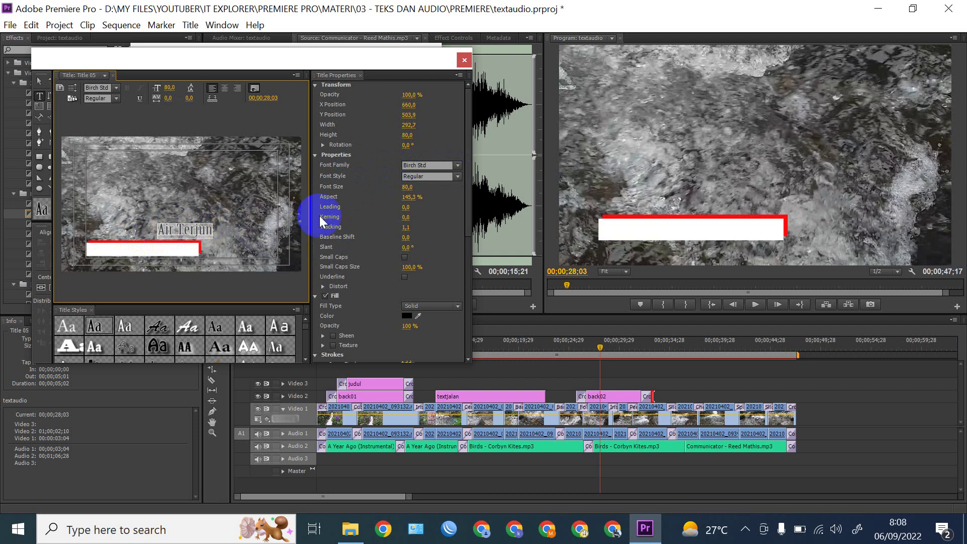
left_click(459, 166)
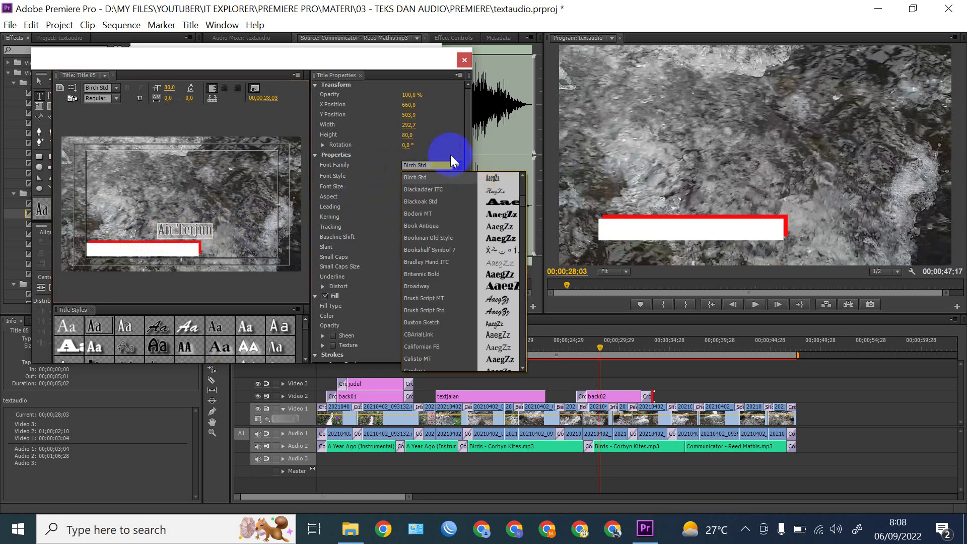
left_click(498, 300)
left_click(40, 82)
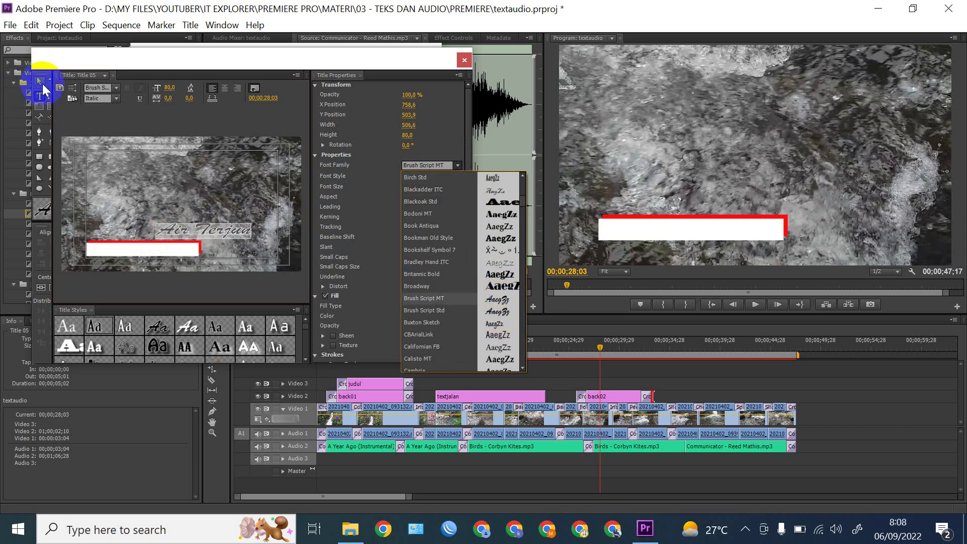
left_click_drag(180, 234, 121, 253)
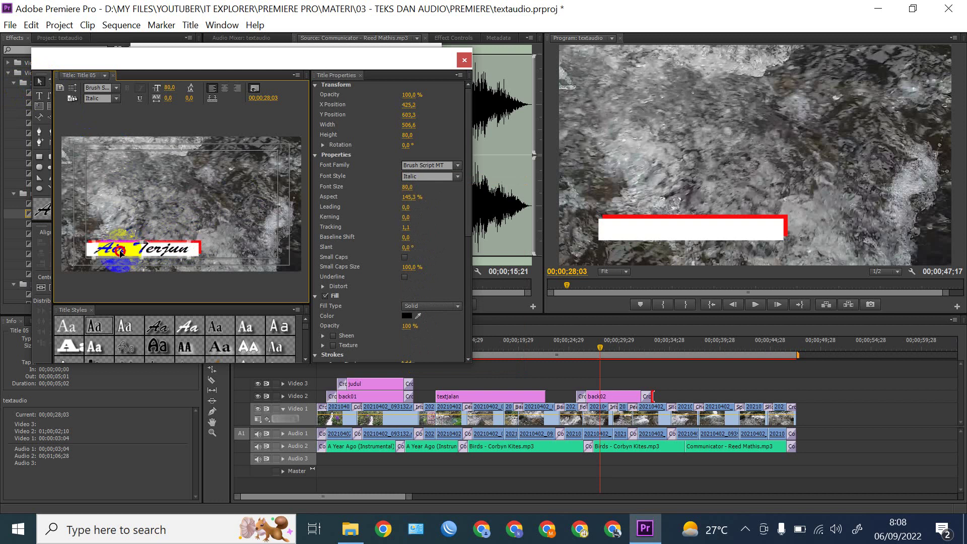
Set the Air Terjun text's font size to 60
left_click(39, 94)
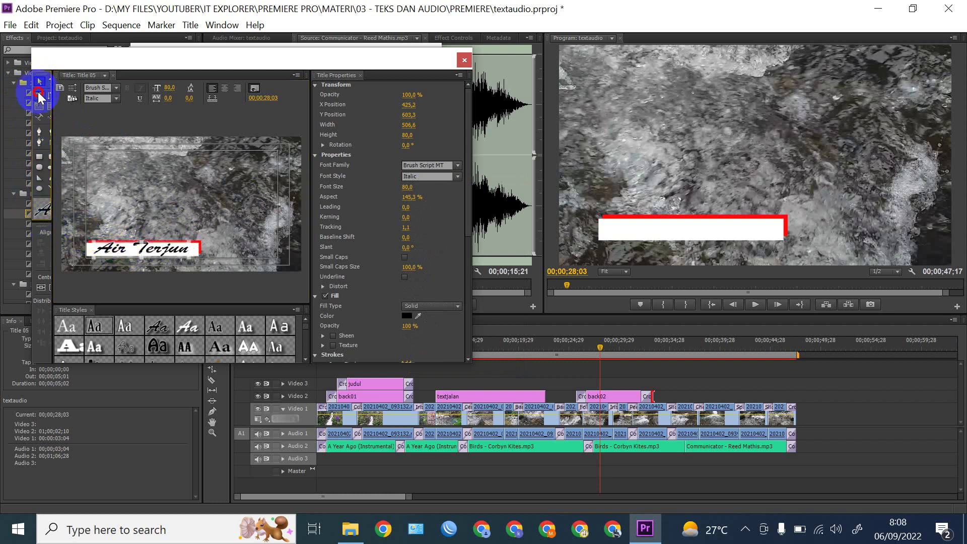
left_click(110, 248)
left_click_drag(97, 247, 216, 251)
left_click(419, 189)
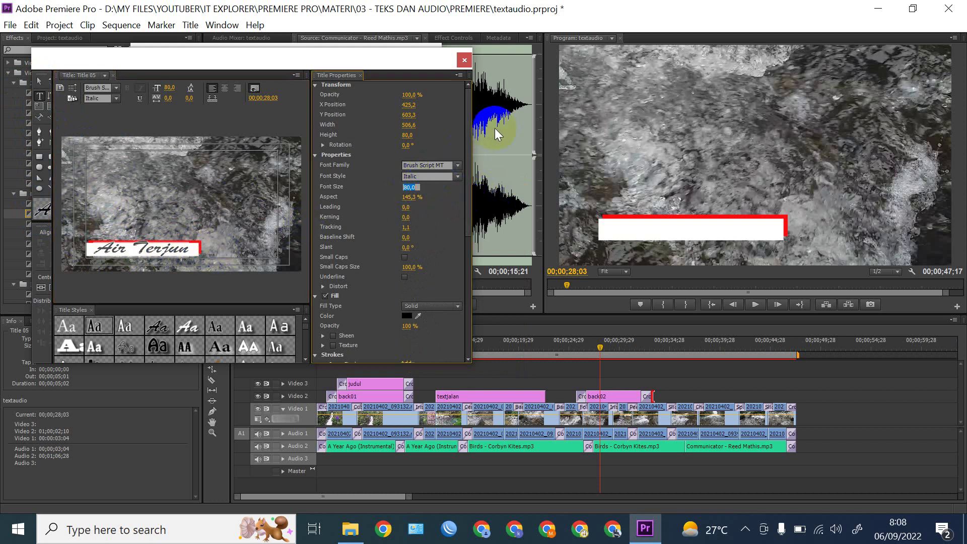
key("Return")
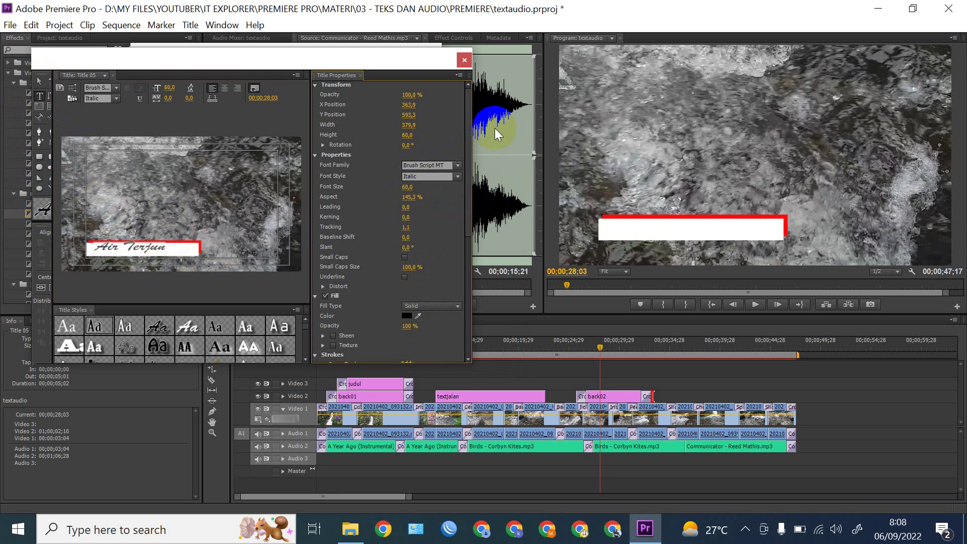
Centre the Air Terjun text on the white bar at about X 412, Y 604, and close the title editor
left_click(54, 106)
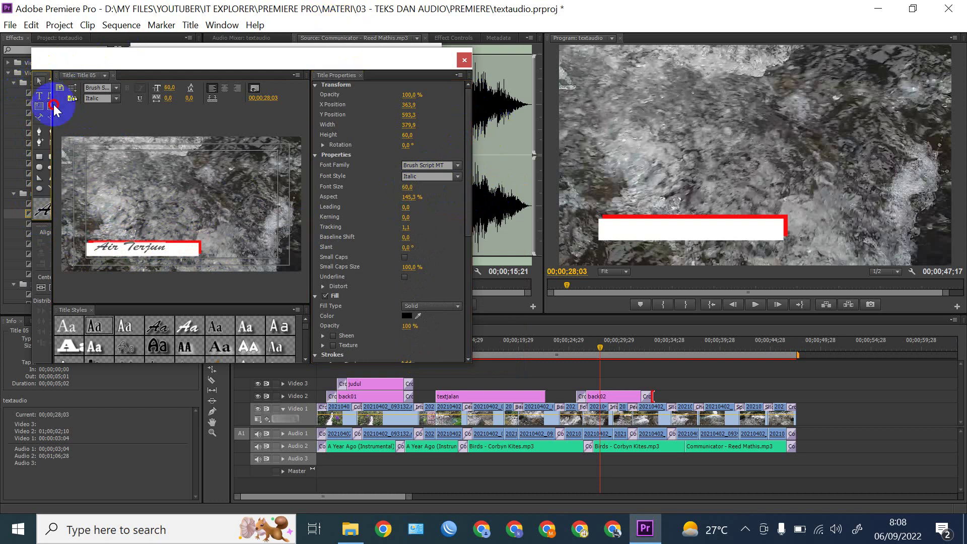
left_click(139, 245)
left_click_drag(141, 249, 150, 250)
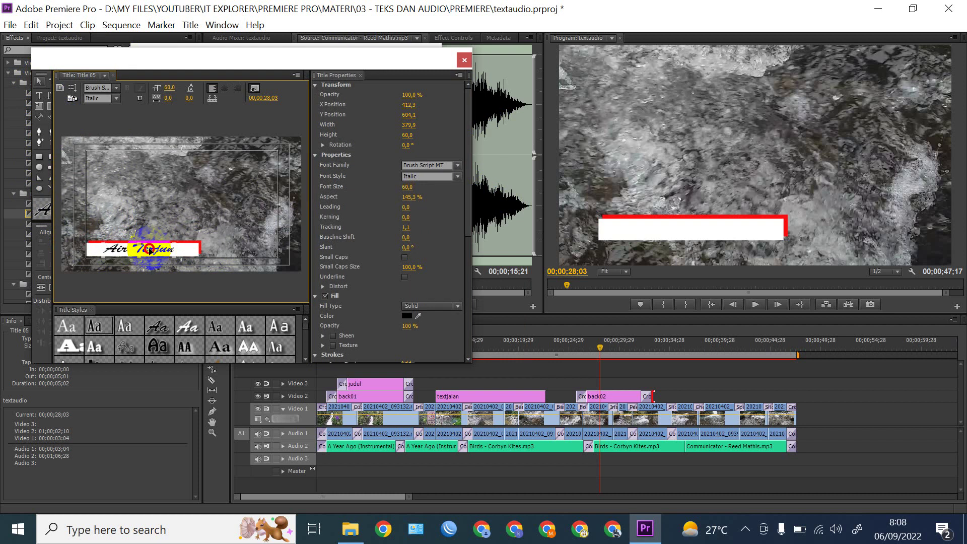
left_click(177, 204)
left_click(465, 61)
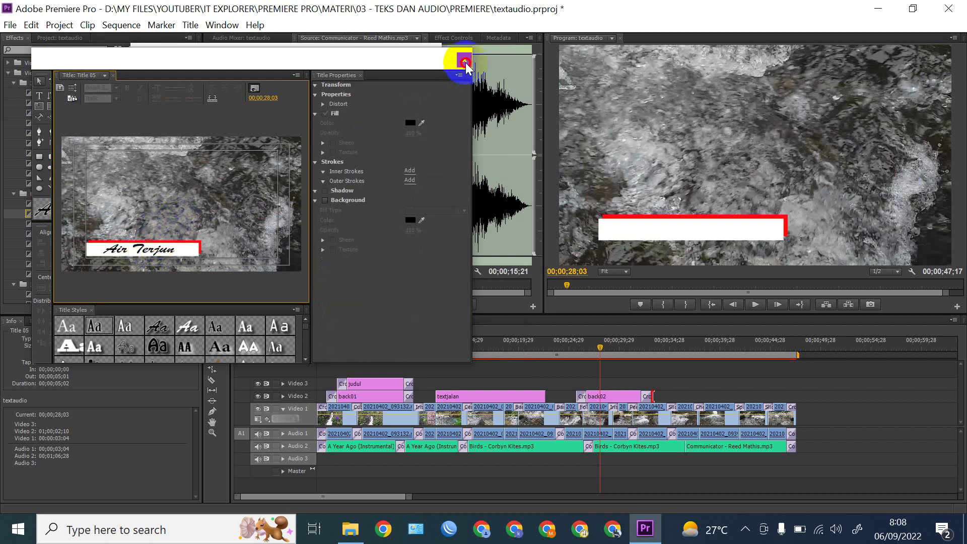
Place Title 05 on Video 3 above back02, extend its end slightly, add Cross Dissolve to both ends, and preview it
left_click_drag(159, 162, 614, 386)
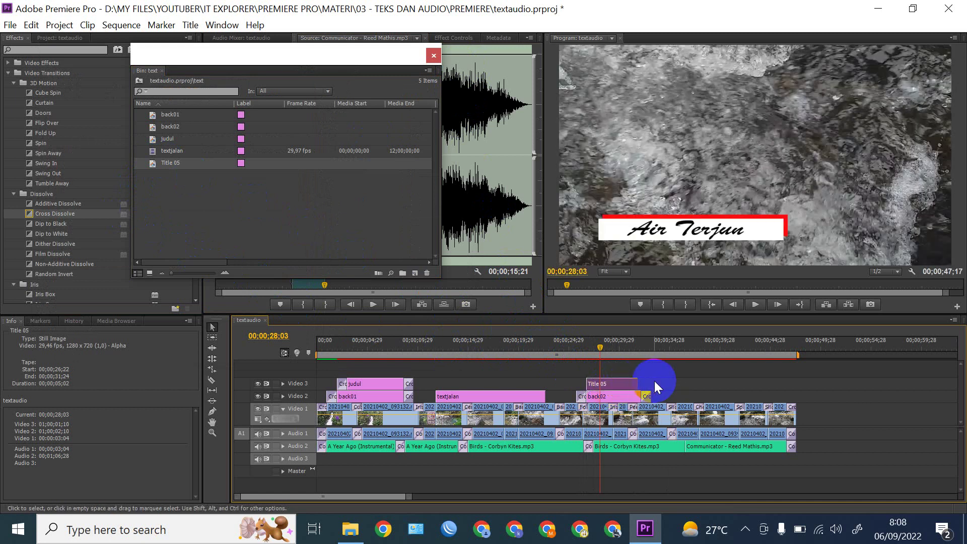
left_click(646, 377)
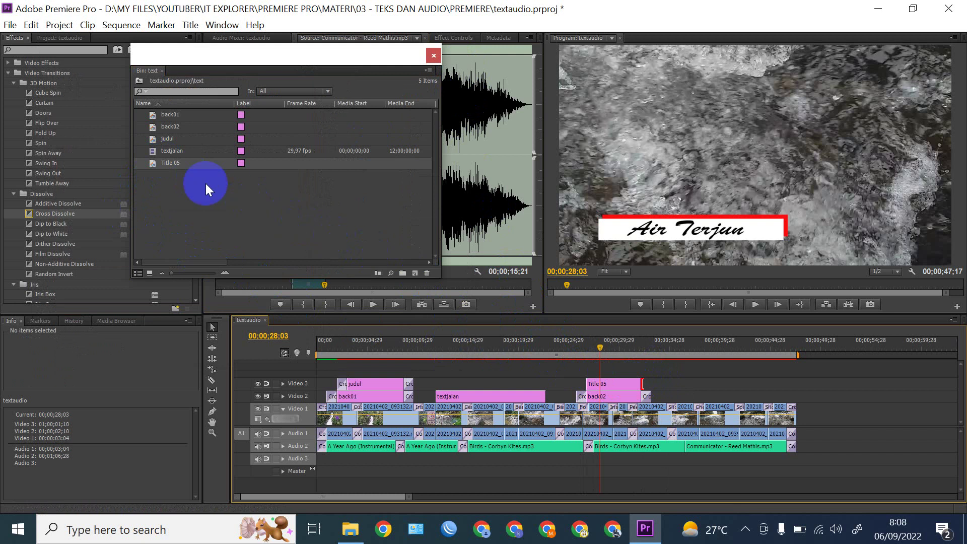
left_click_drag(61, 215, 591, 386)
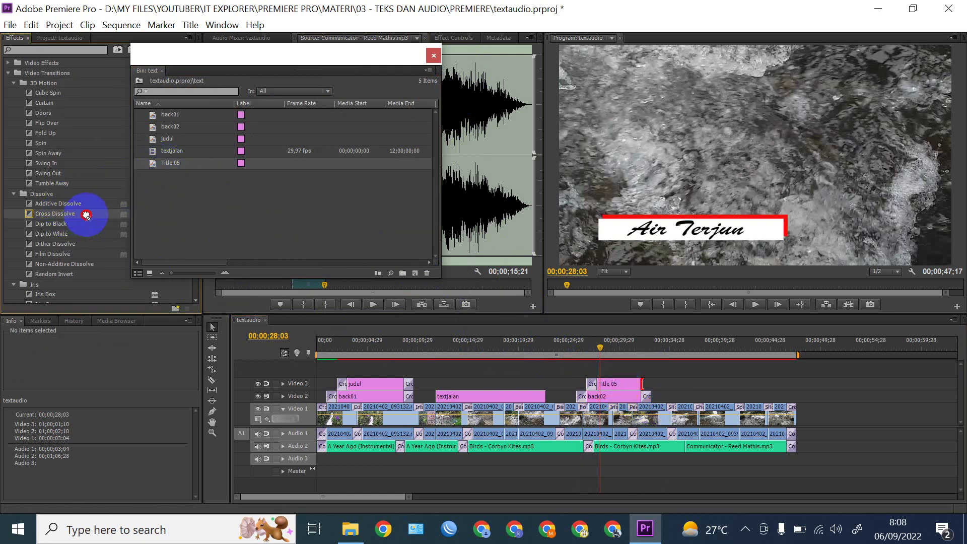
left_click_drag(87, 215, 640, 383)
left_click_drag(575, 348, 570, 350)
key("space")
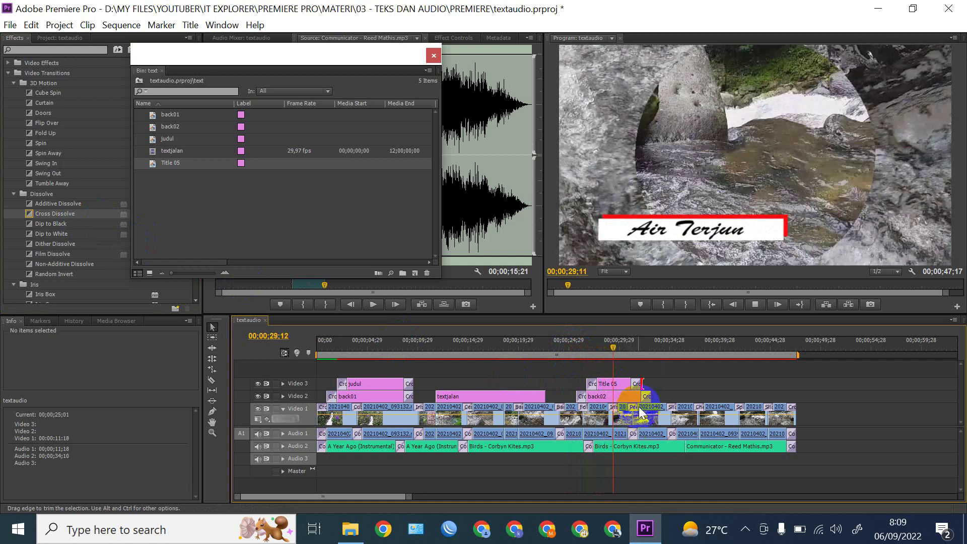
Create a new 1280 × 720 title named textatasbawah in the text bin, with the playhead at 00;00;34;18
left_click(666, 346)
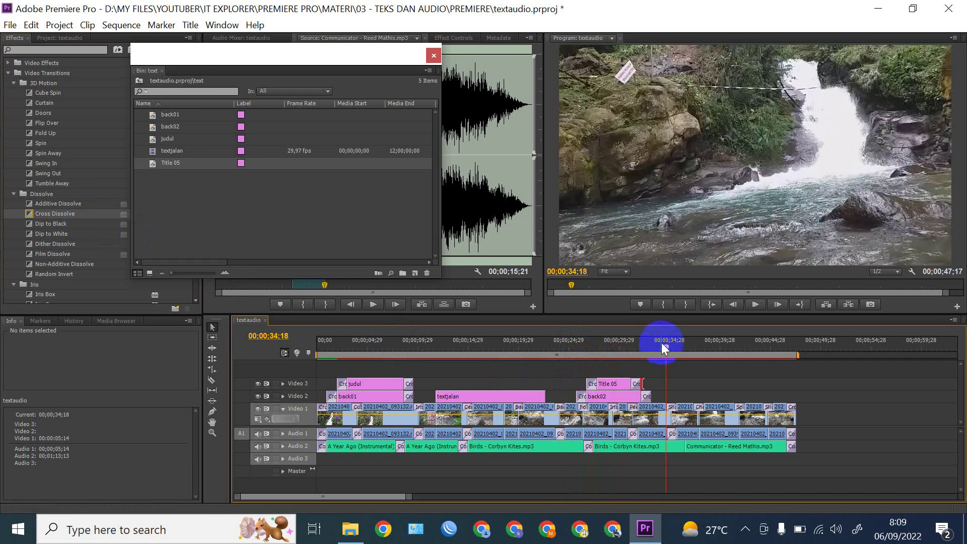
right_click(181, 197)
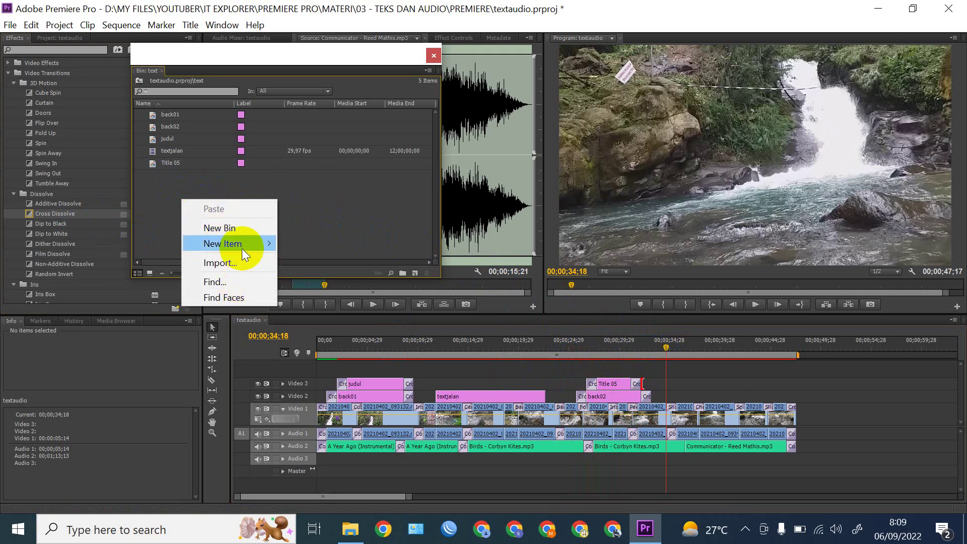
mouse_move(244, 242)
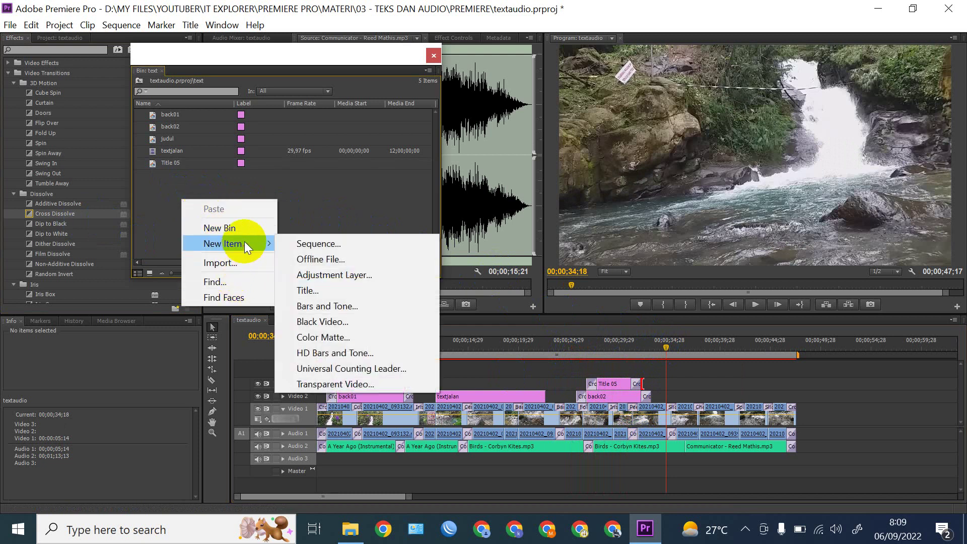
left_click(337, 295)
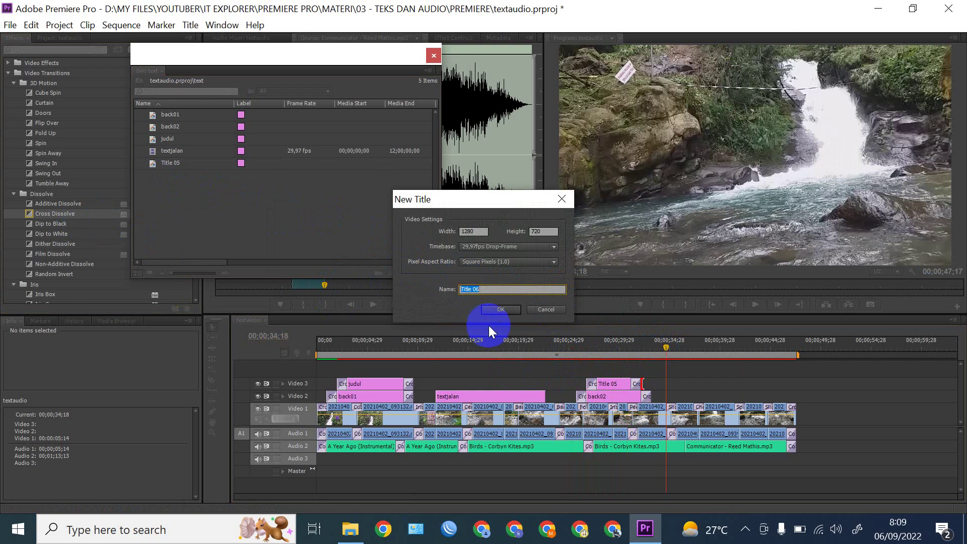
type("textjala")
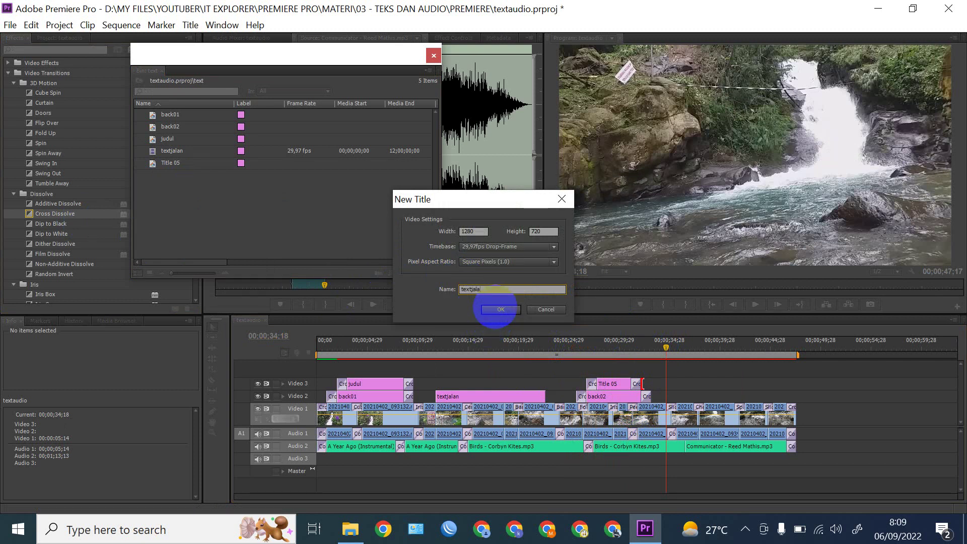
key("BackSpace")
key("BackSpace")
left_click(499, 309)
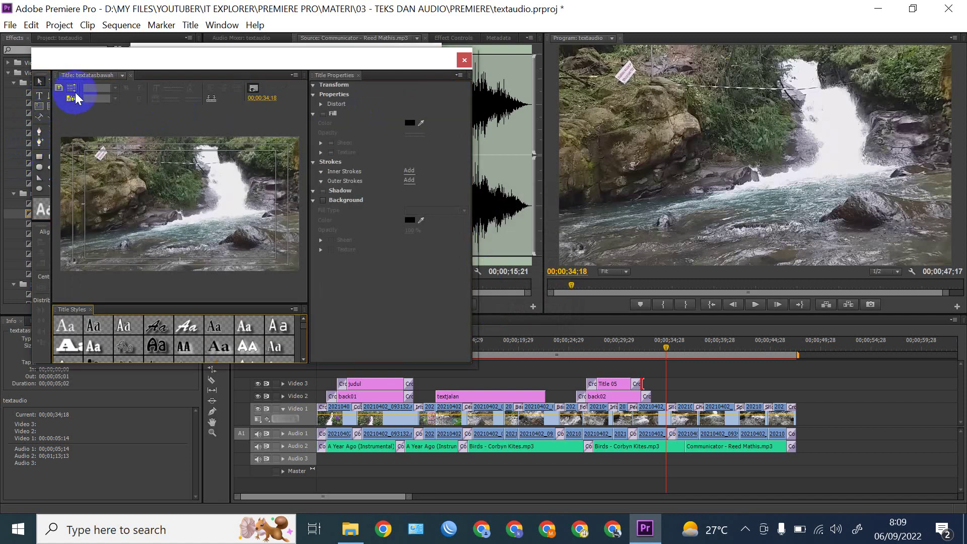
Set the textatasbawah title's type to Roll
left_click(39, 96)
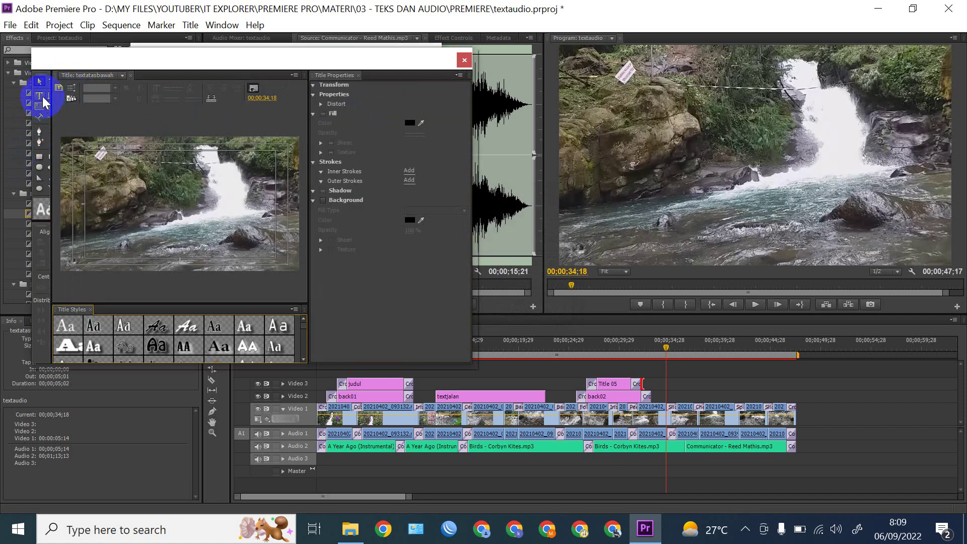
left_click(72, 91)
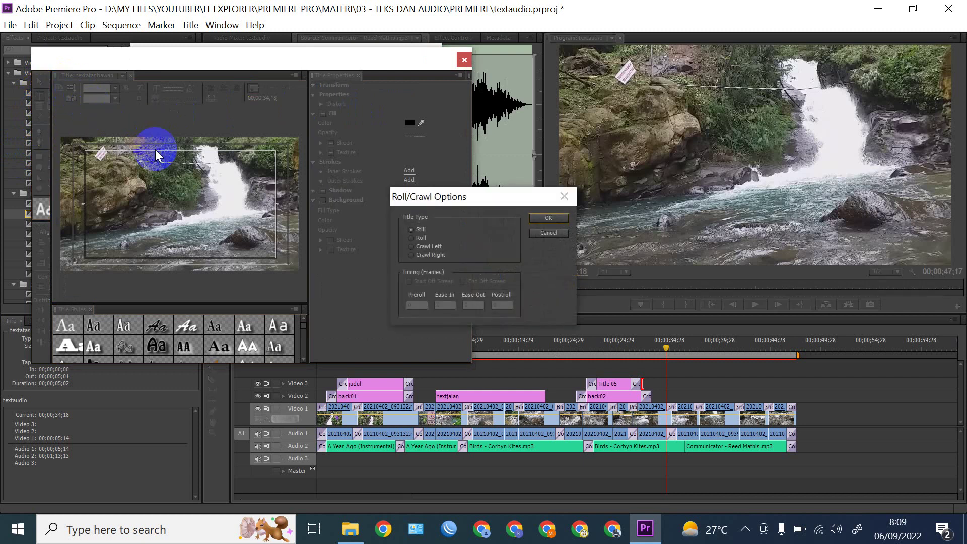
left_click(421, 239)
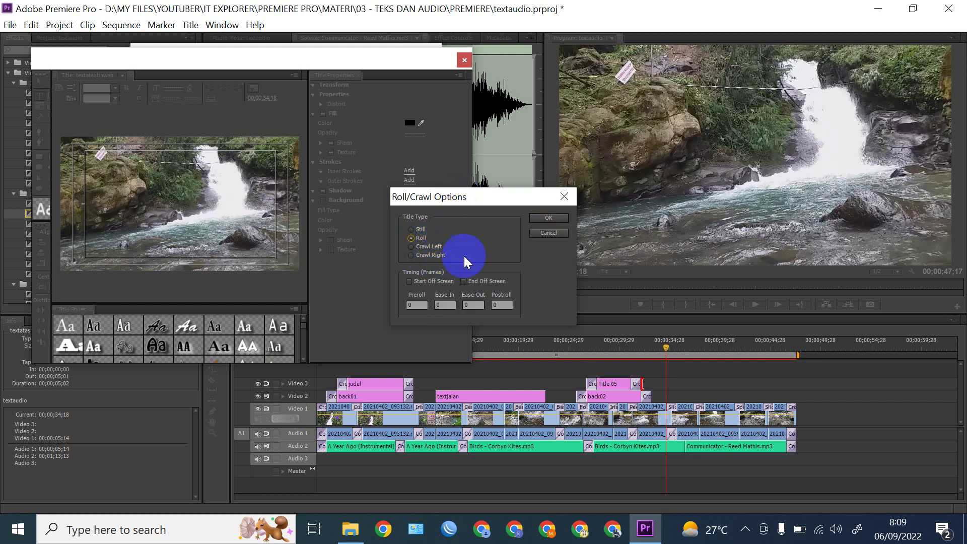
left_click(548, 218)
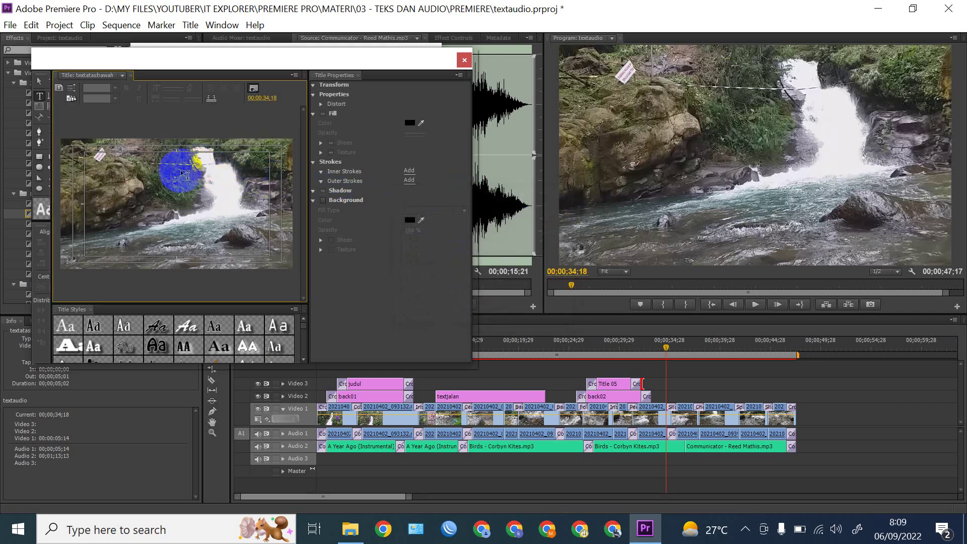
Add centre-aligned text "Air Terjun" in the Birch White 80 style near the upper middle of the frame
left_click(126, 333)
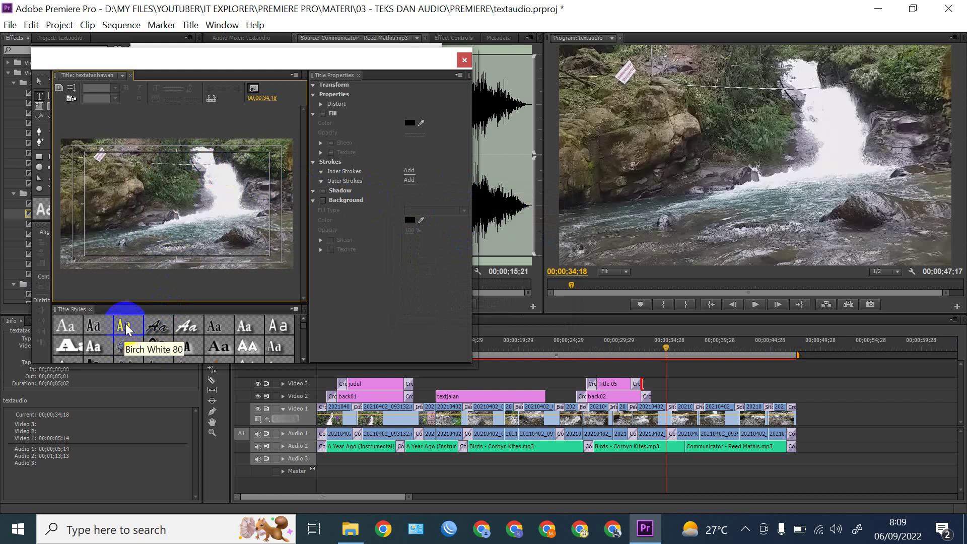
left_click(183, 184)
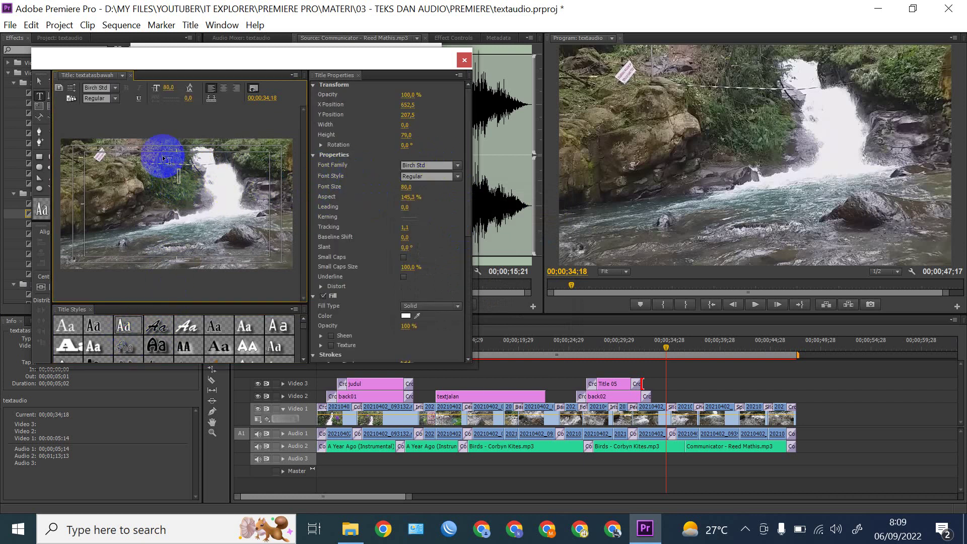
left_click(225, 166)
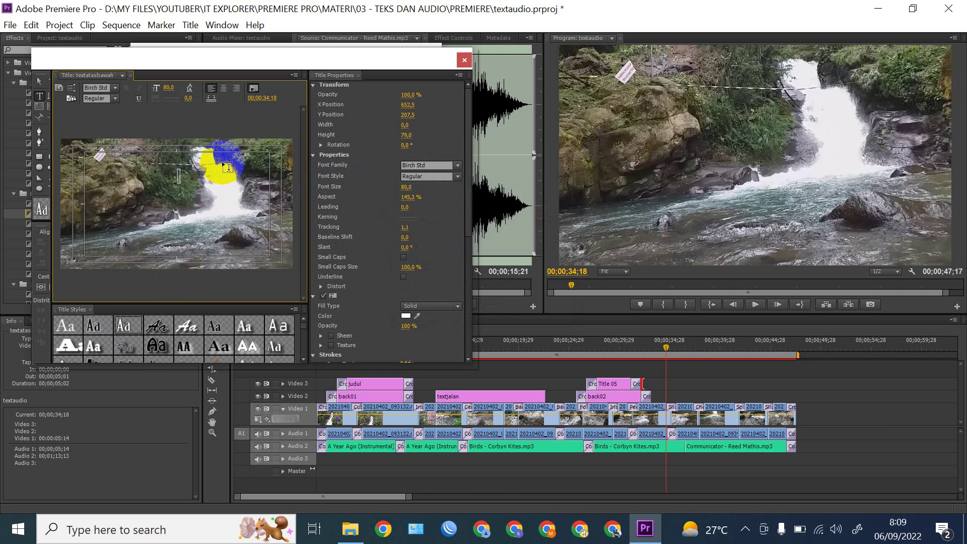
type("Air")
left_click(222, 90)
type("ir Terjun")
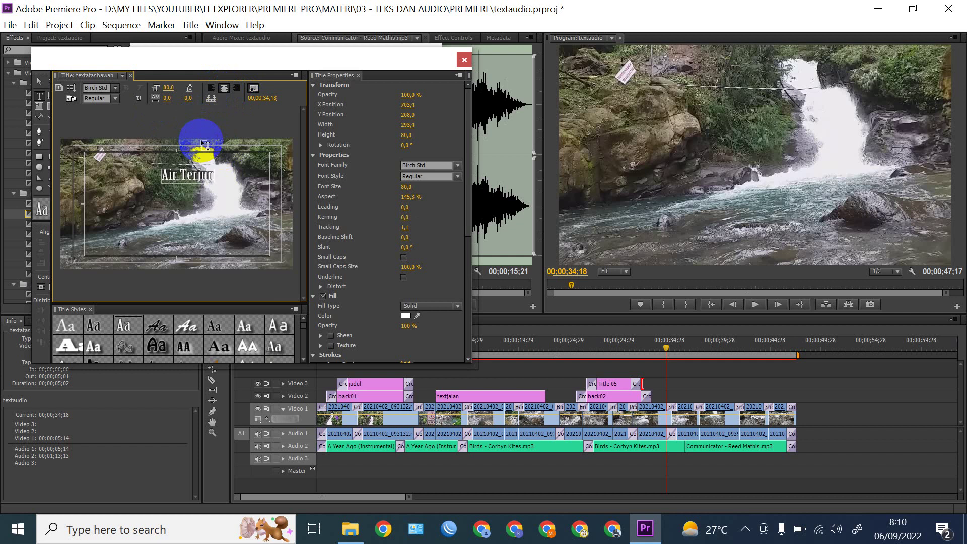
Add the lines "Curug di bogor" and "dibuat oleh:" below Air Terjun, each preceded by a blank line
key("Return")
key("Return")
type("Curug")
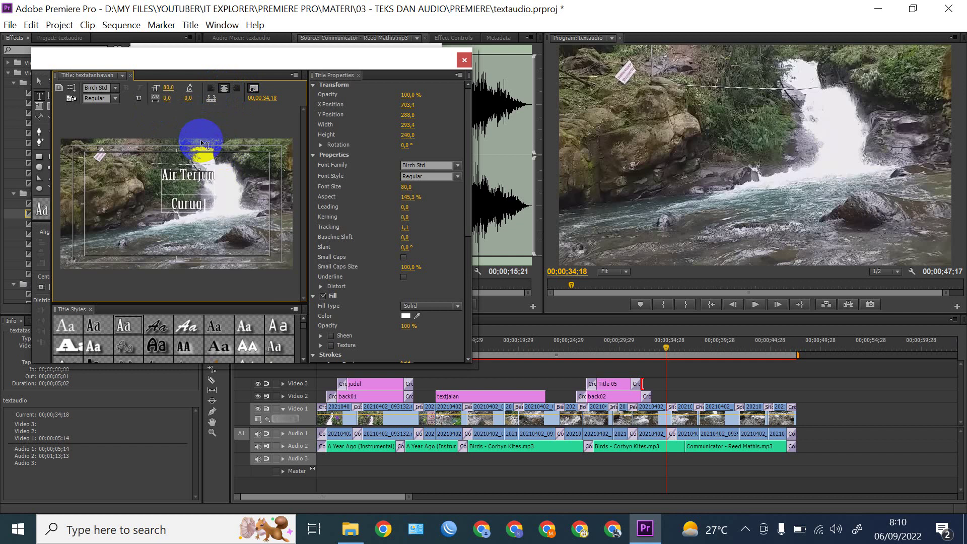
type(" di bogor")
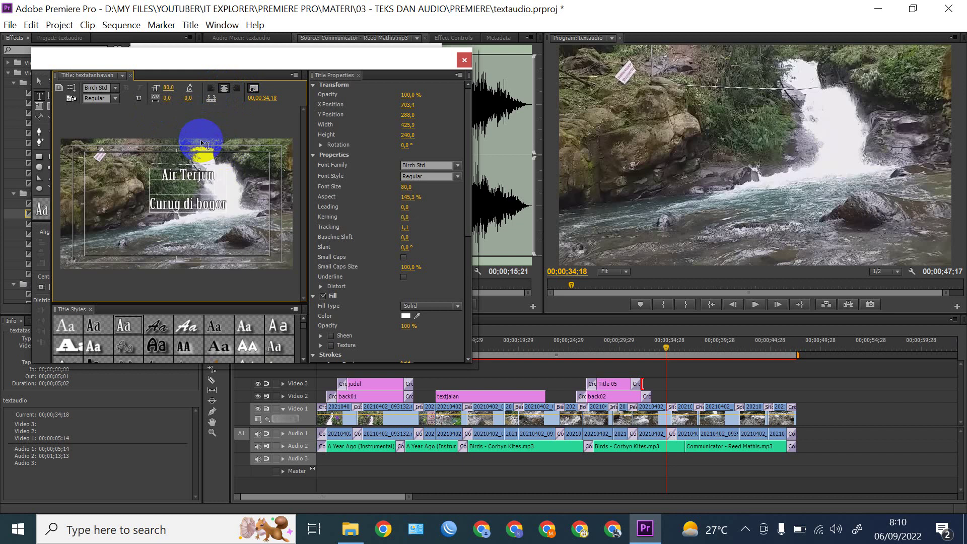
key("Return")
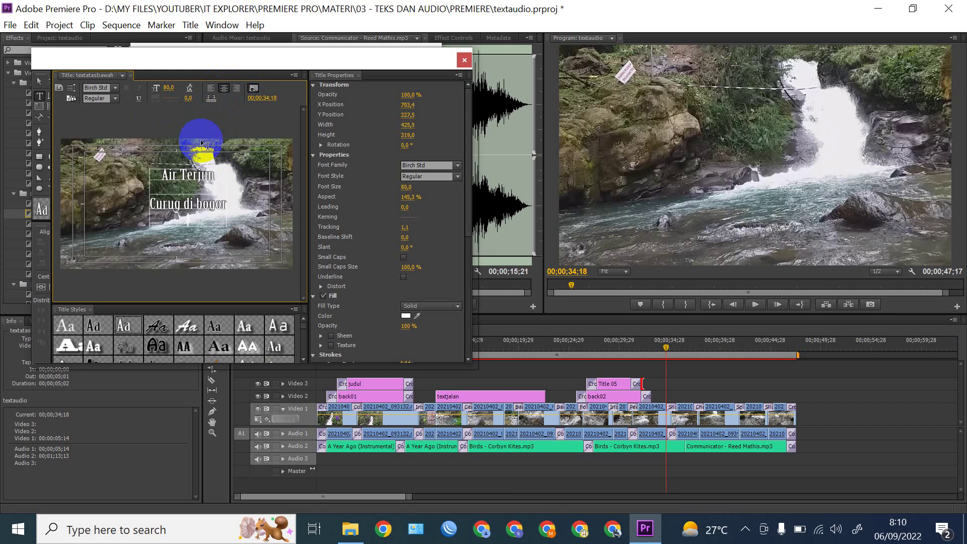
key("Return")
type("dibuat o")
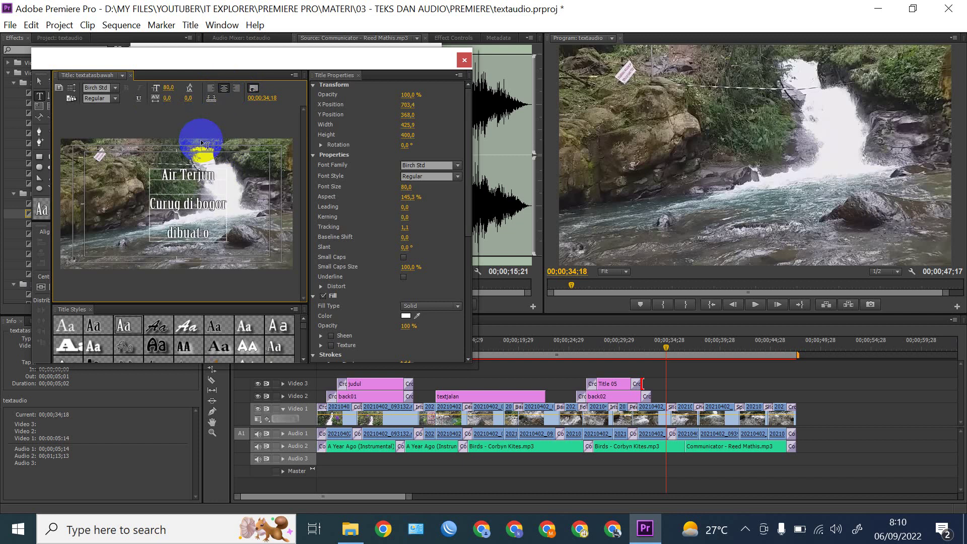
type("leh:")
Add the credit lines "kameramen", "kamereamen 1" and "kameramen 2" directly below "dibuat oleh:"
key("Return")
type("kameramen")
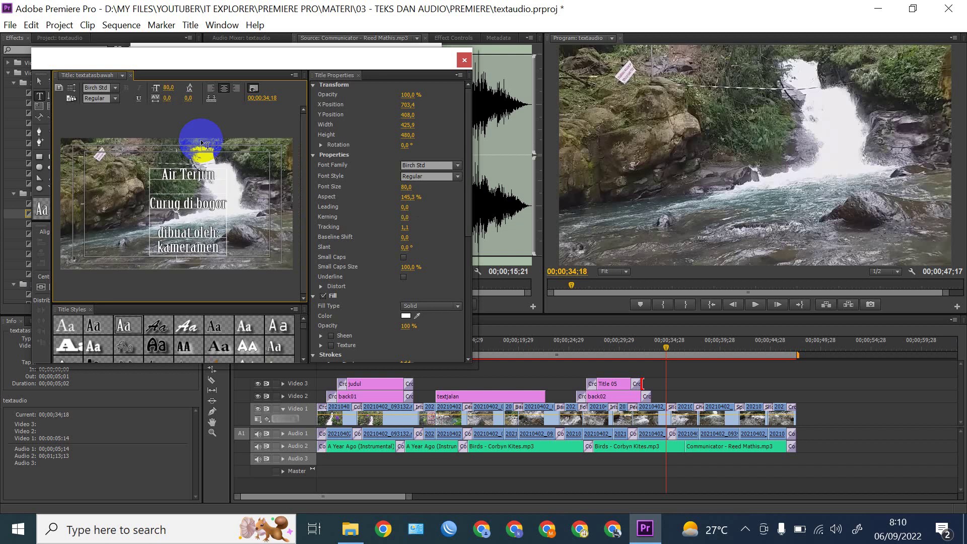
key("Return")
type("kam")
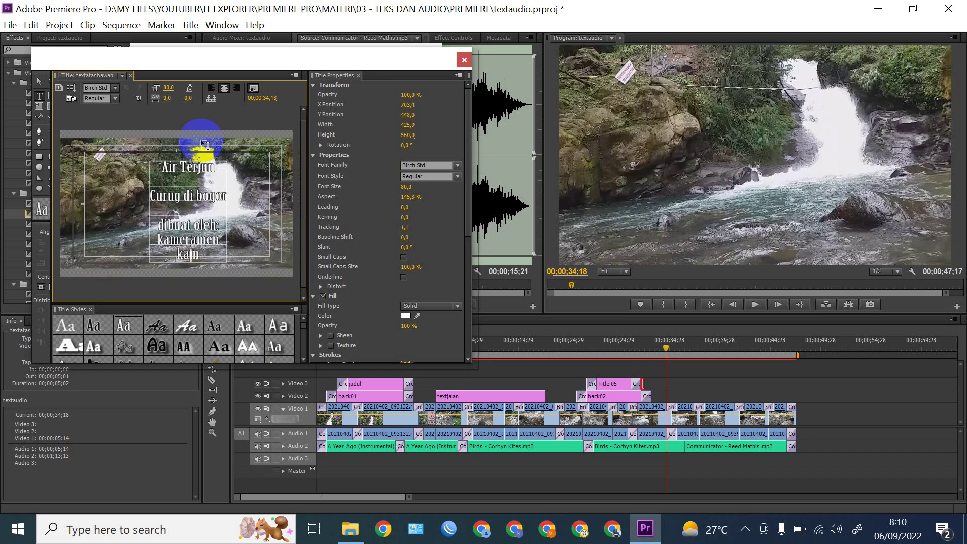
type("ereamen 1")
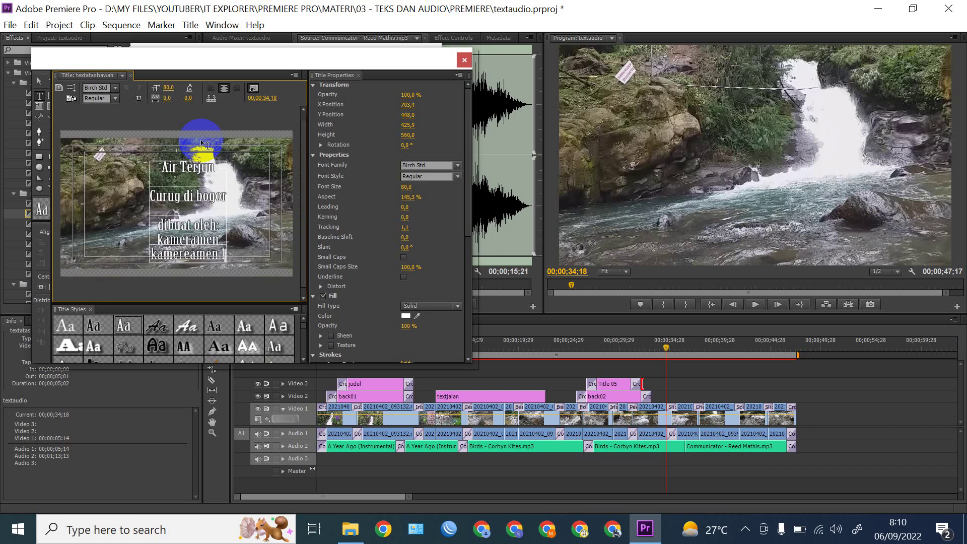
key("Return")
type("kameram")
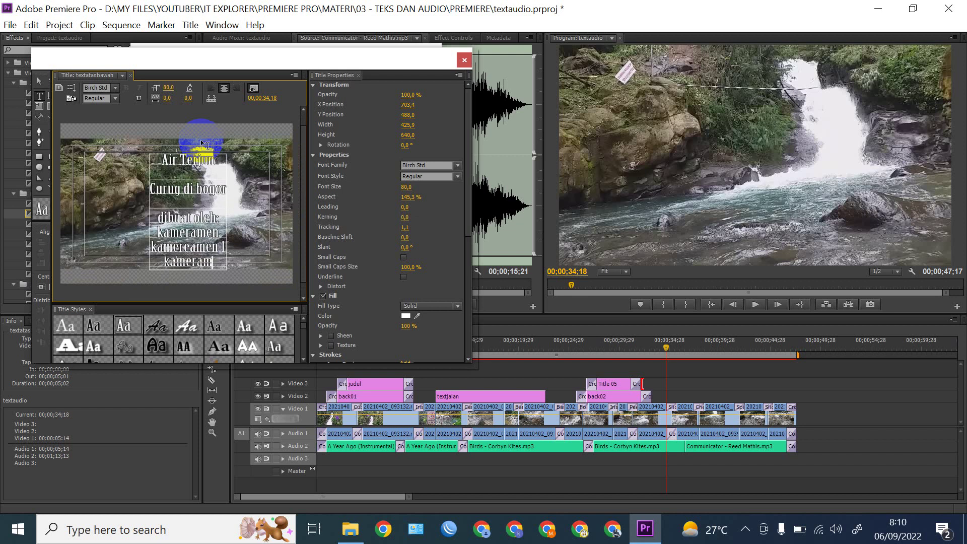
type("en 2")
Leave a blank line after "kameramen 2" and add the lines "sutradara" and "sutradara 1"
key("Return")
key("Return")
type("sutradara")
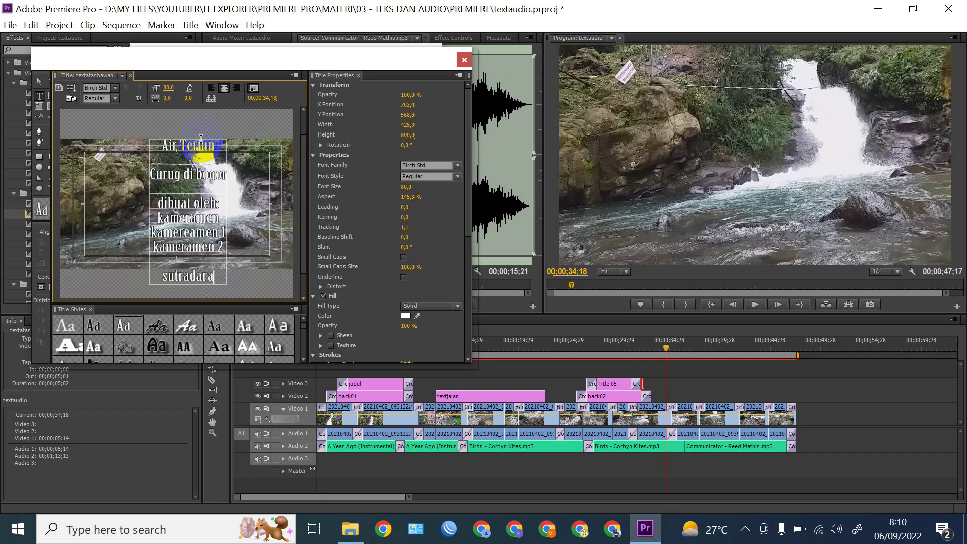
key("Return")
type("sutradara 1")
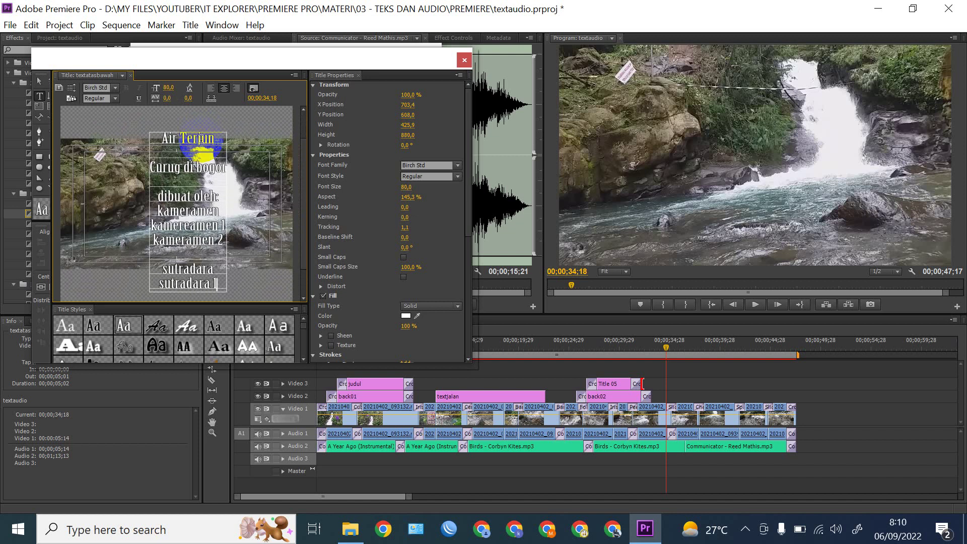
Add a long run of blank lines after "sutradara 1" so the rolling text ends with empty space
key("Return")
key("Return")
key("Return")
key("Return")
key("Return")
key("Return")
key("Return")
key("Return")
key("Return")
key("Return")
key("Return")
key("Return")
key("Return")
key("Return")
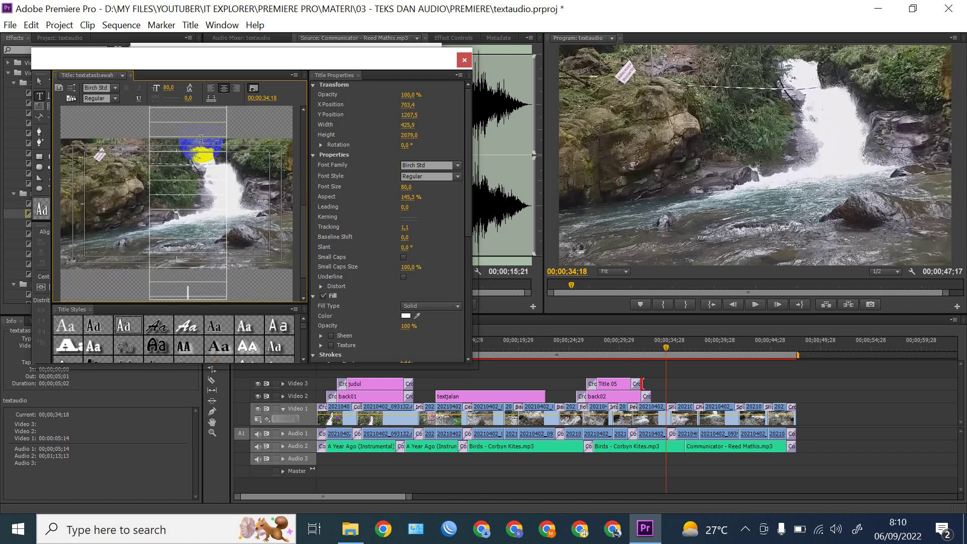
Insert blank lines before "Air Terjun" until it starts below the visible frame, and close the title editor
scroll(256, 160, "up", 3)
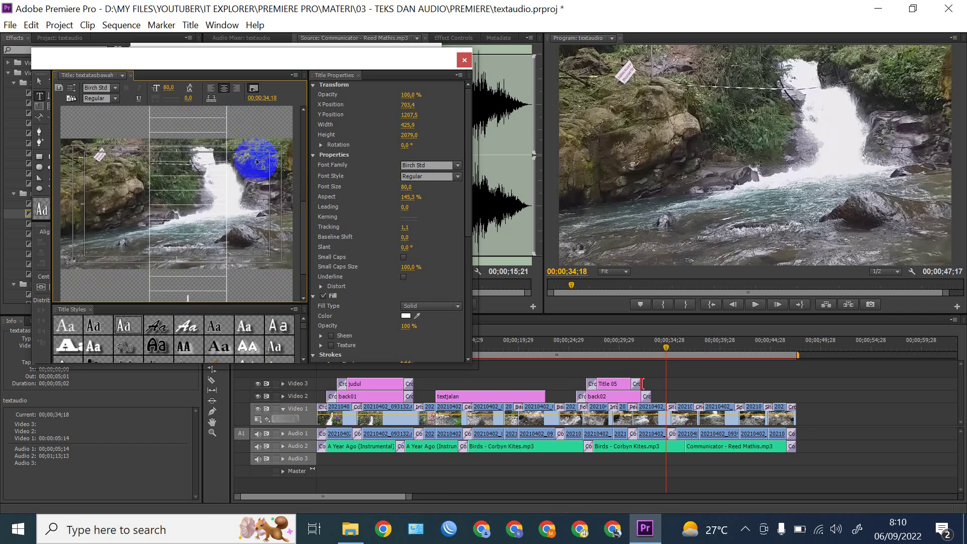
scroll(289, 209, "up", 3)
scroll(292, 199, "up", 5)
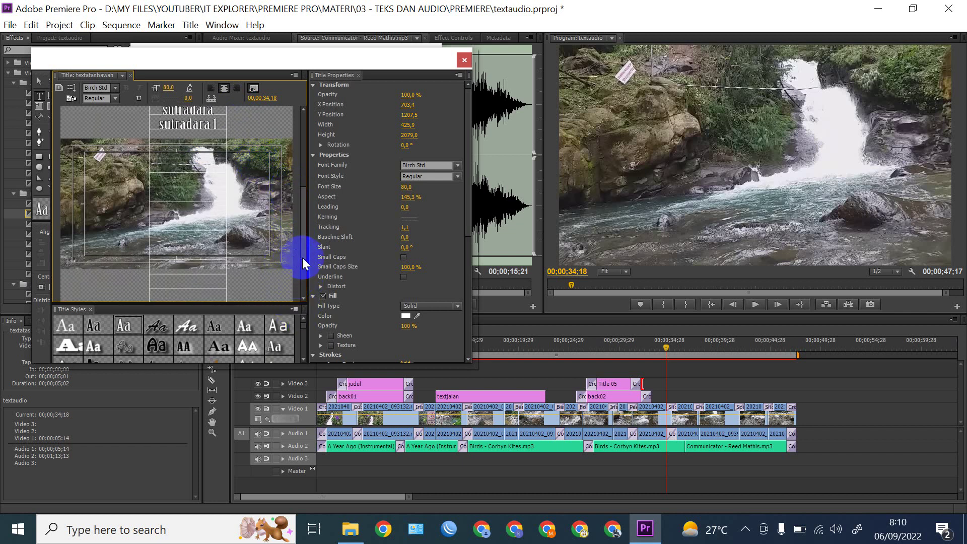
left_click_drag(306, 250, 301, 162)
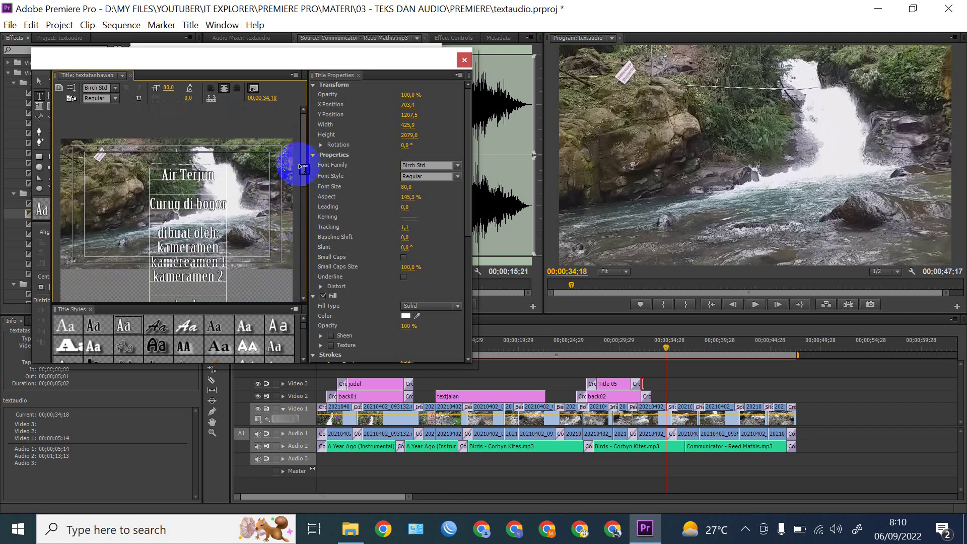
left_click(166, 172)
key("Return")
key("Return")
key("Return")
key("Return")
key("Return")
key("Return")
key("Return")
key("Return")
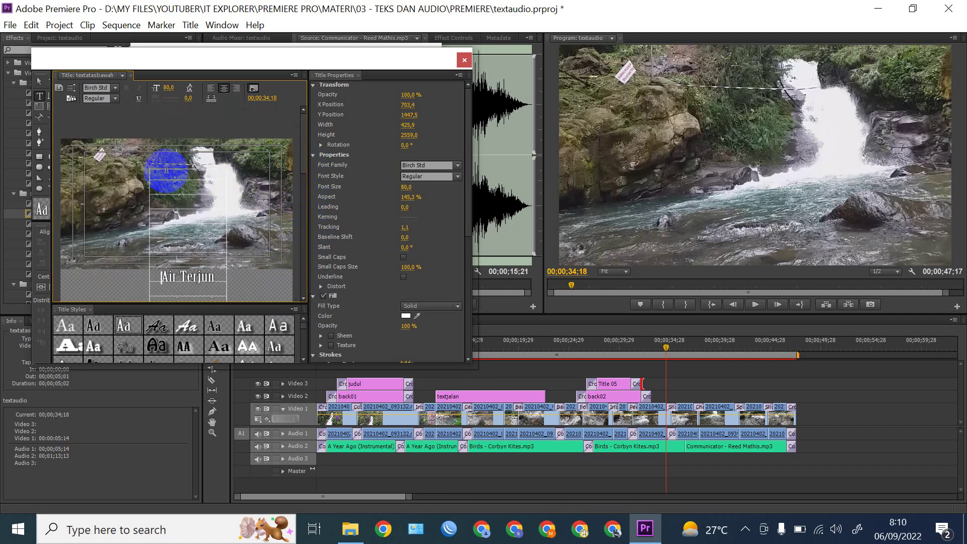
key("Return")
key("Return")
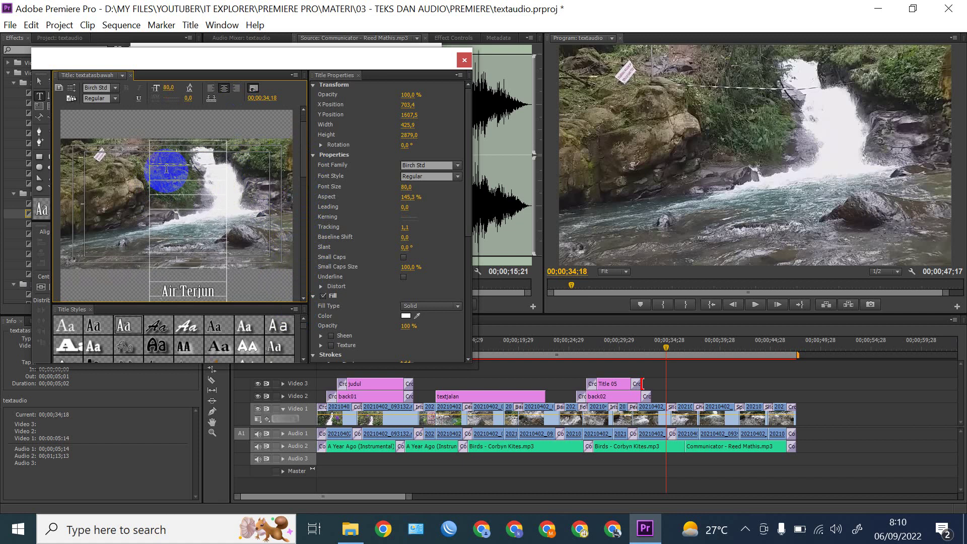
scroll(220, 184, "up", 5)
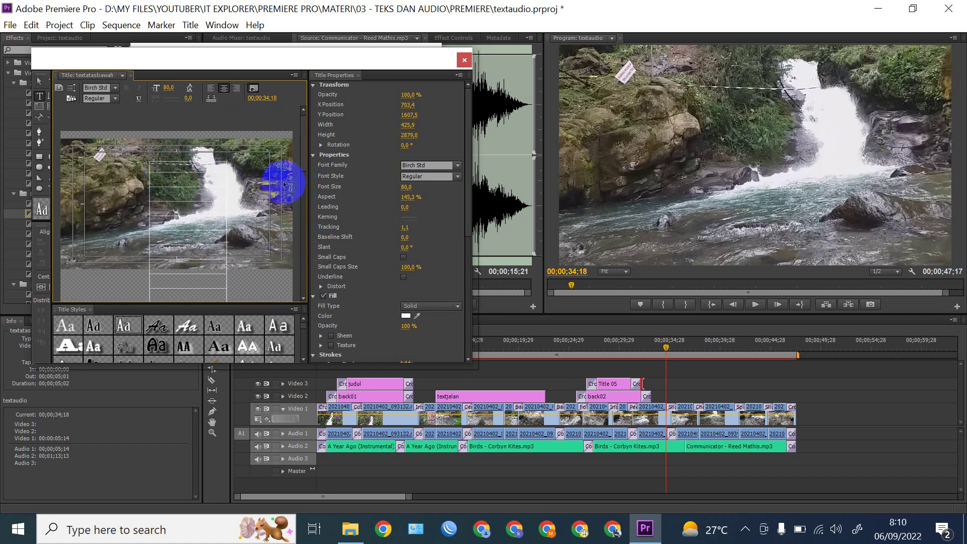
scroll(249, 184, "up", 2)
scroll(251, 182, "up", 2)
left_click(464, 60)
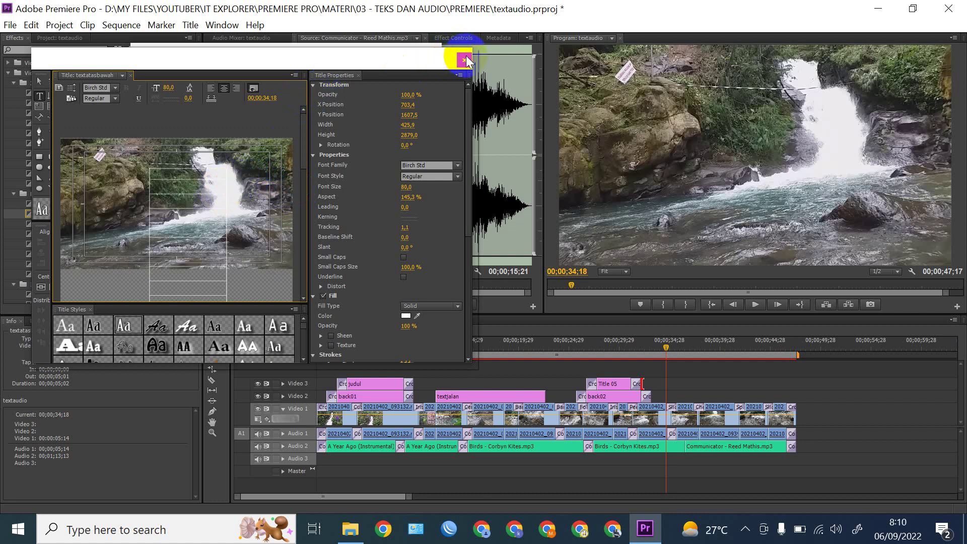
Place textatasbawah on Video 2 after back02, extend its end to near the sequence's end, and preview the roll
left_click_drag(174, 151, 774, 396)
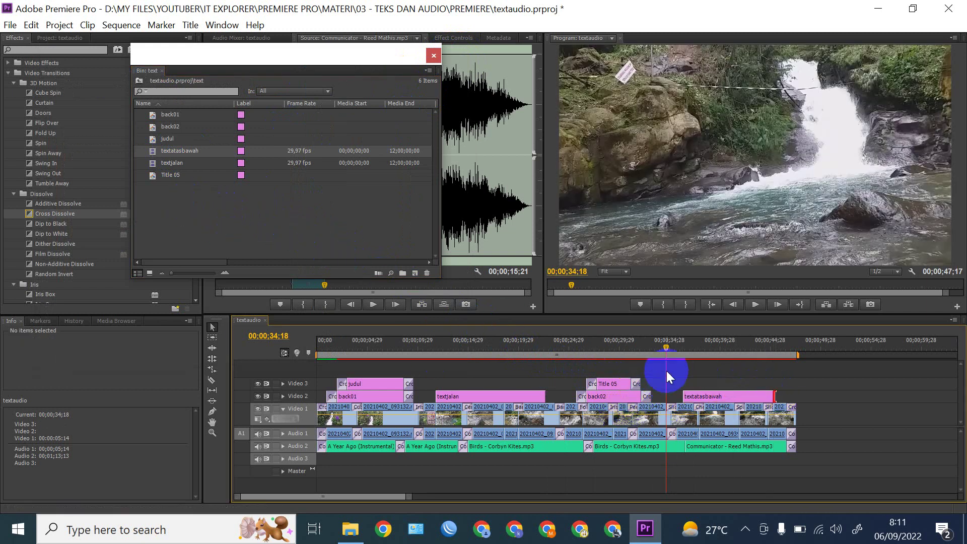
left_click(677, 353)
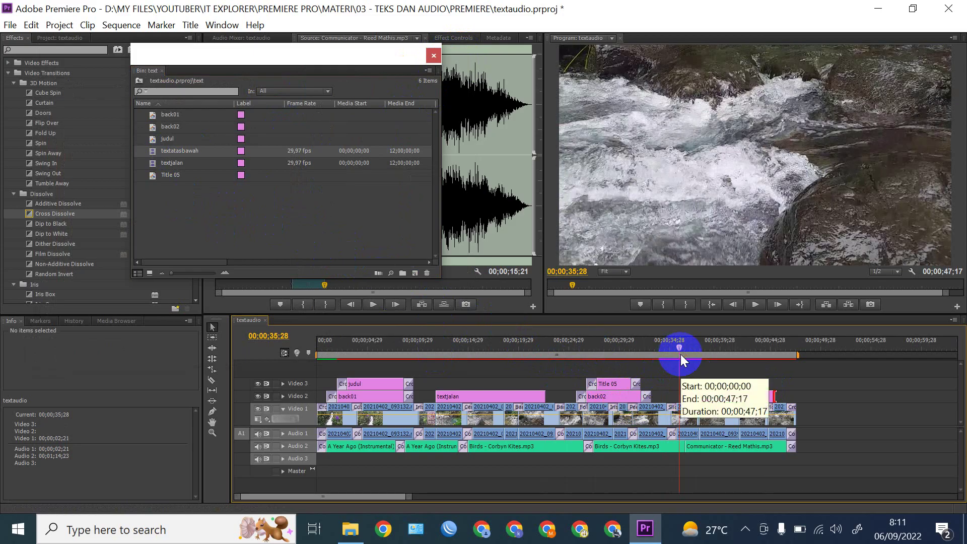
key("space")
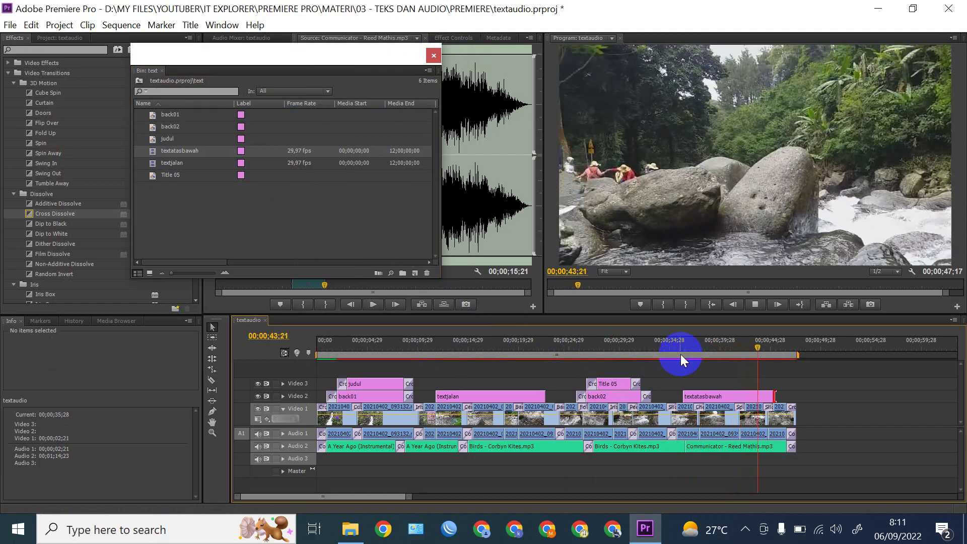
Preview the textjalan crawl, check the rolling credits, and return the playhead to the start of the sequence
left_click_drag(506, 351, 486, 351)
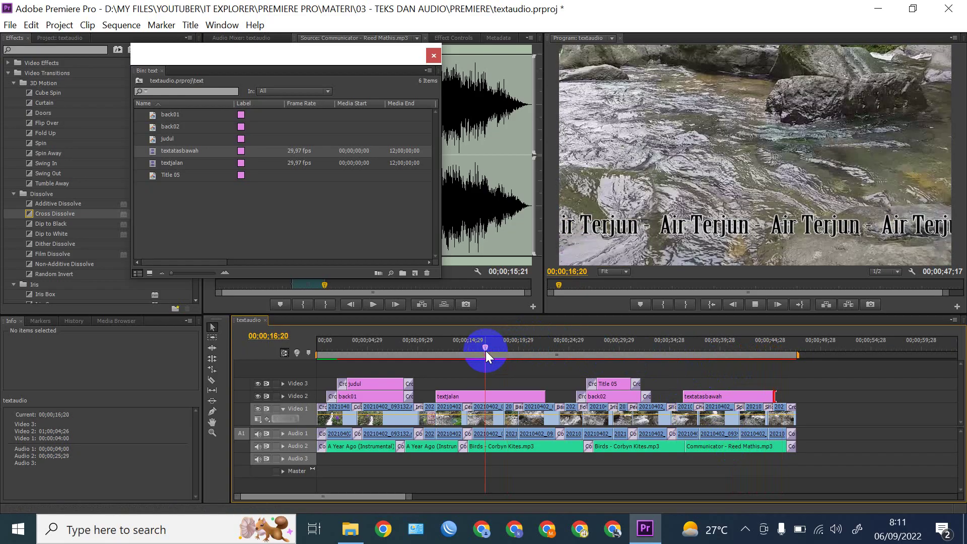
key("space")
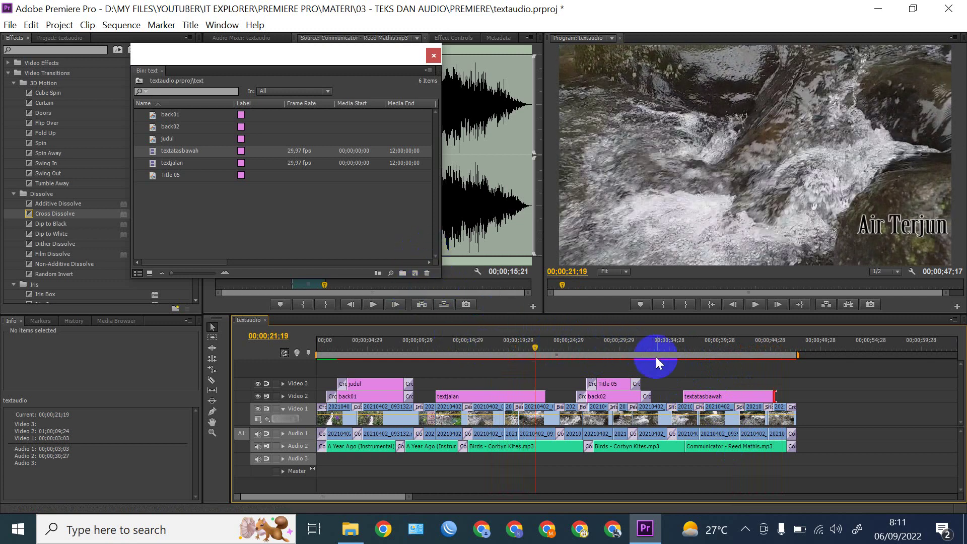
left_click(735, 346)
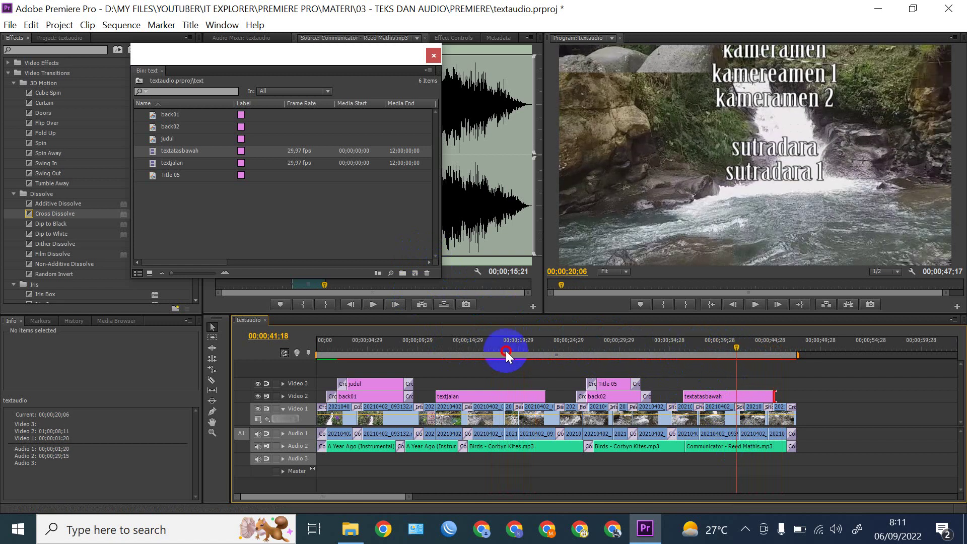
left_click(360, 352)
left_click_drag(361, 353, 276, 352)
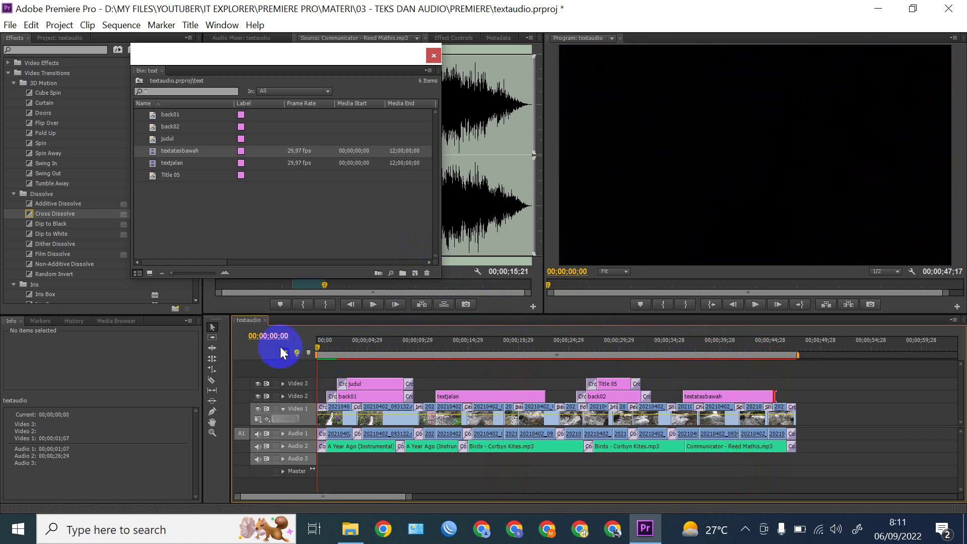
Close the text bin and show the Audio Mixer for the textaudio sequence
left_click(434, 52)
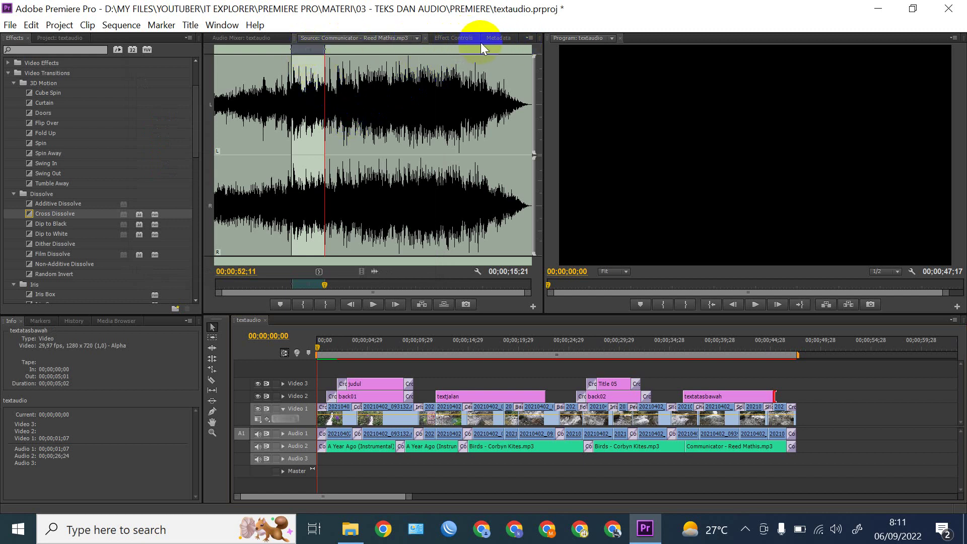
left_click(259, 40)
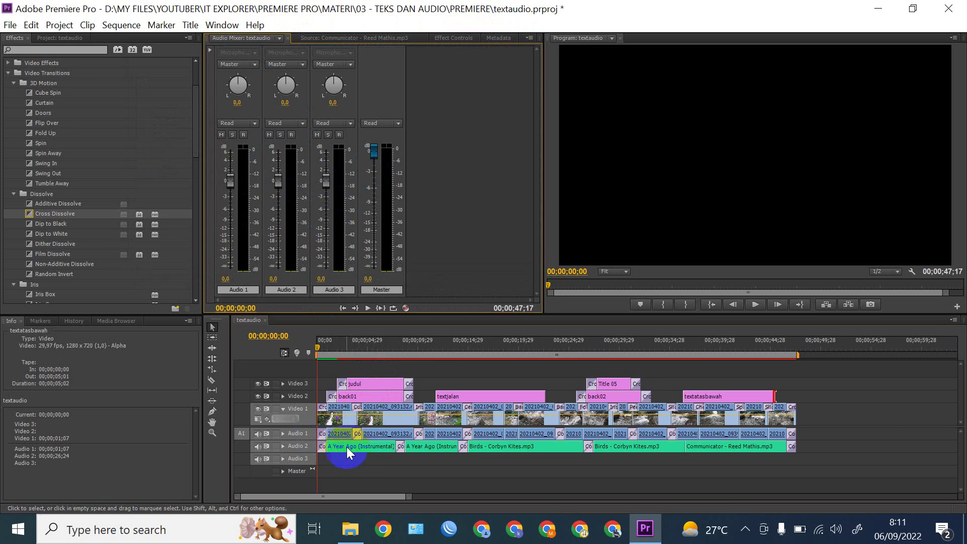
Preview the opening of the sequence while watching the Audio Mixer levels, and return the playhead to the start
left_click_drag(320, 347, 309, 348)
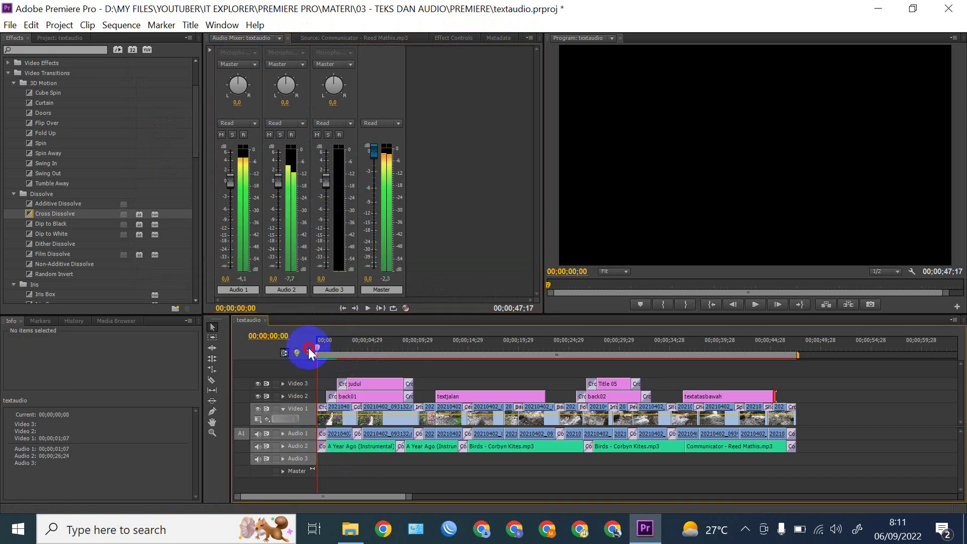
key("space")
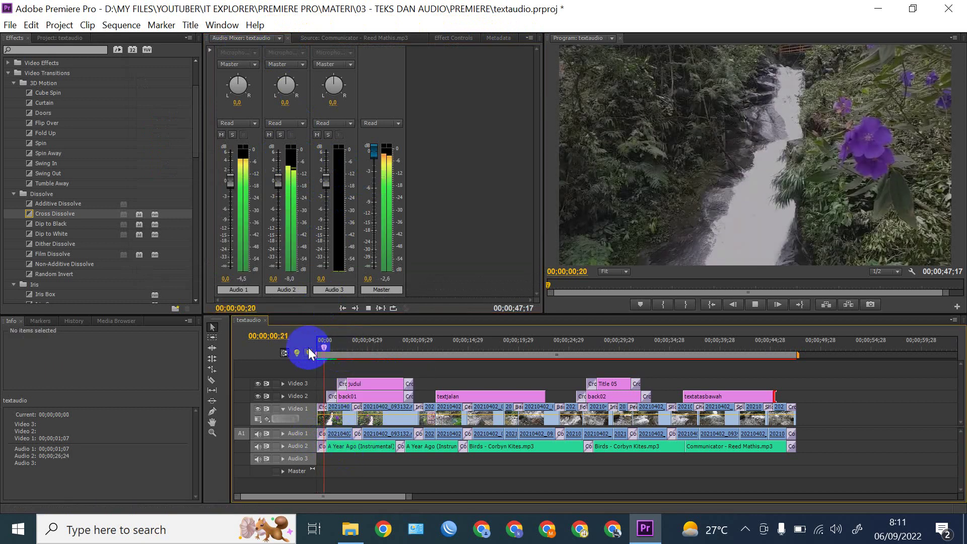
key("space")
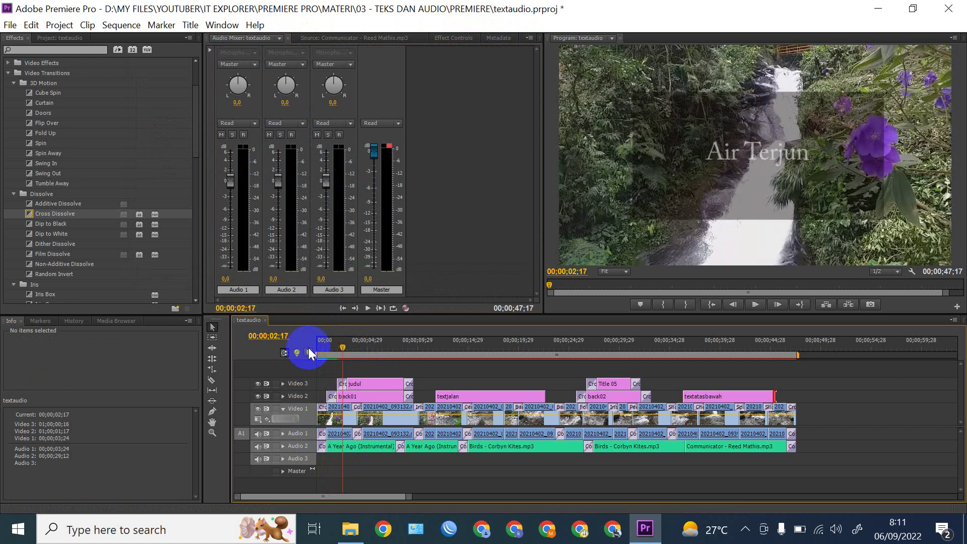
left_click_drag(344, 347, 309, 347)
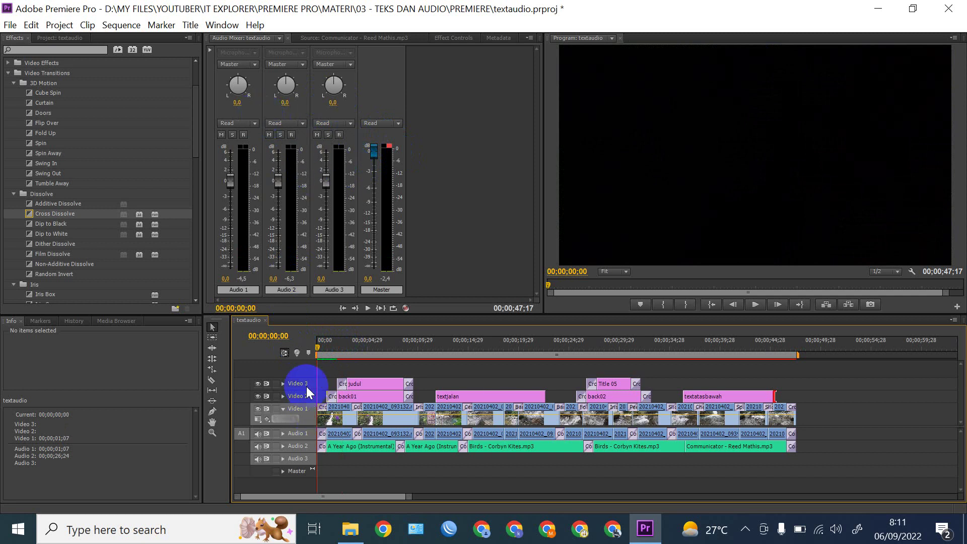
Set the automation mode of the Audio 1 and Audio 2 tracks to Write in the Audio Mixer
left_click(240, 290)
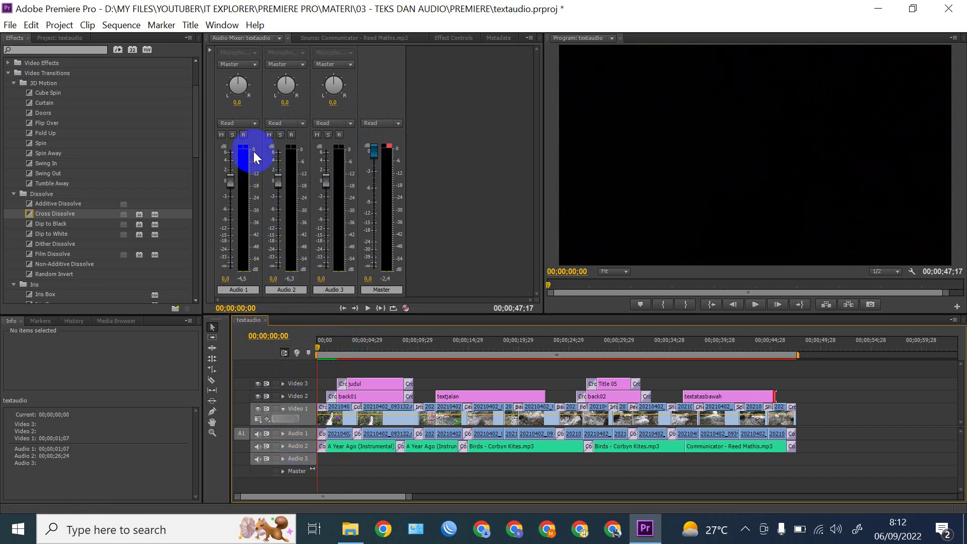
left_click(255, 124)
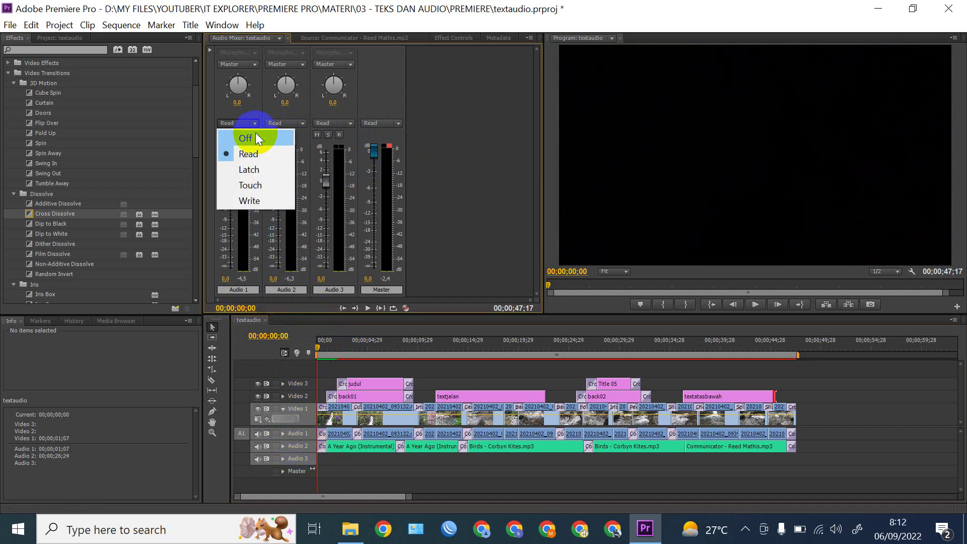
left_click(256, 206)
left_click(301, 123)
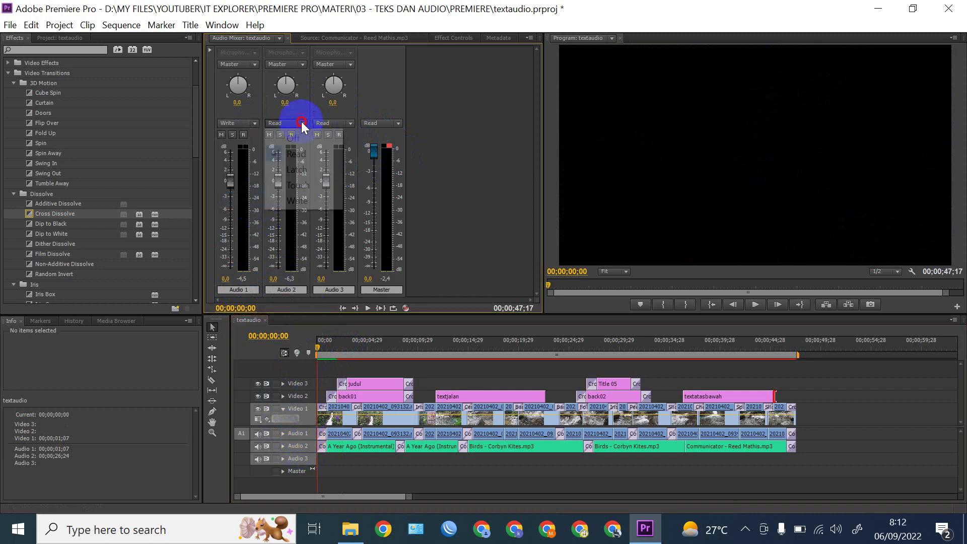
left_click(298, 202)
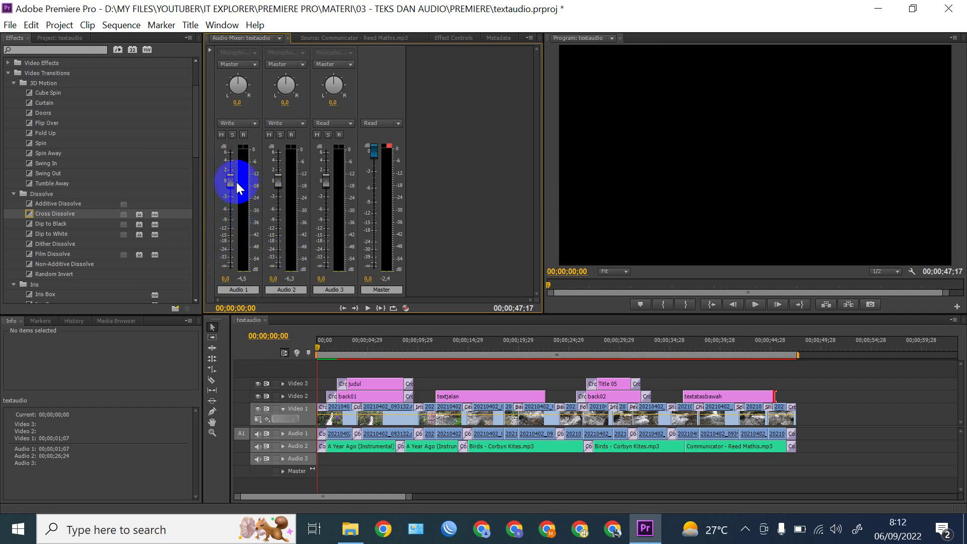
Record Audio 1 volume automation during playback, starting at minimum, raising and lowering the fader twice and ending at minimum, and return to the sequence start
left_click_drag(229, 184, 227, 271)
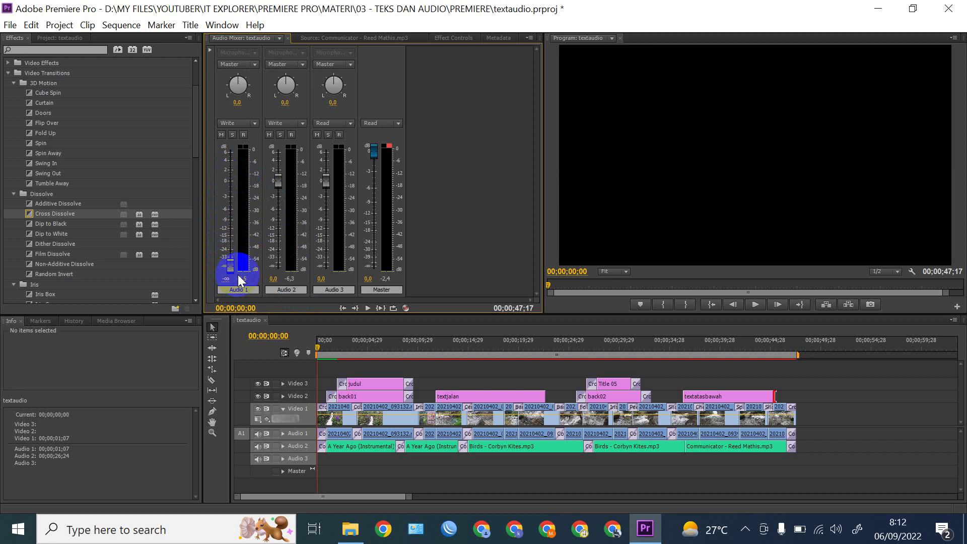
key("space")
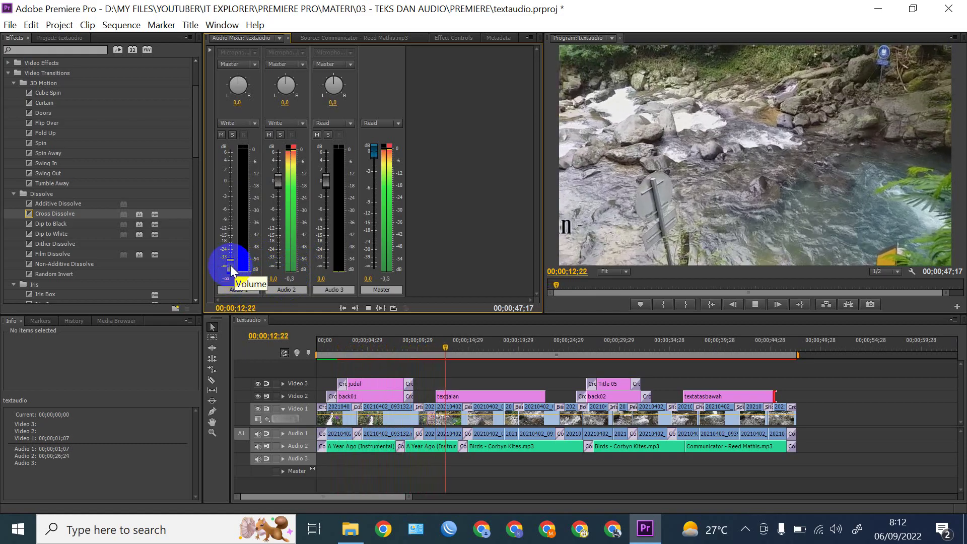
left_click_drag(231, 265, 288, 184)
left_click_drag(231, 179, 242, 274)
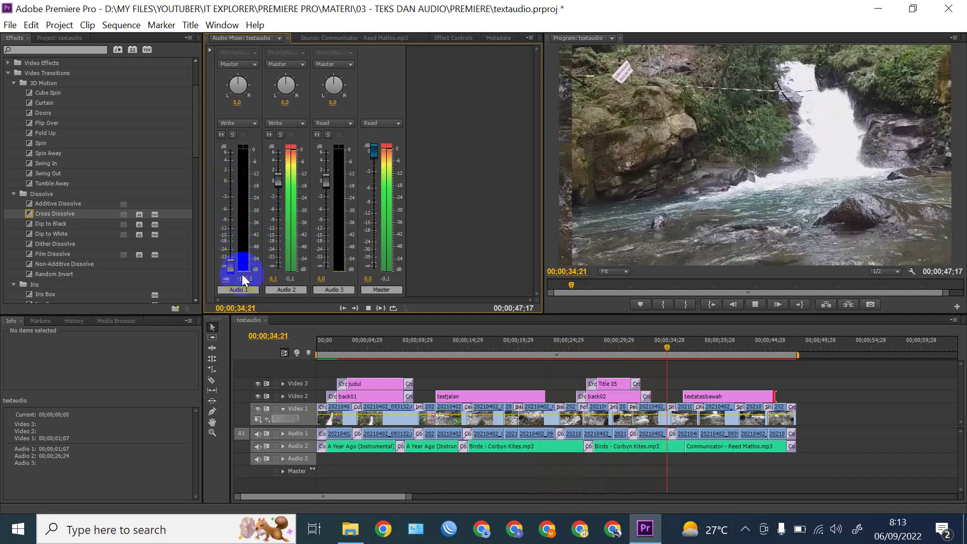
left_click_drag(230, 266, 230, 204)
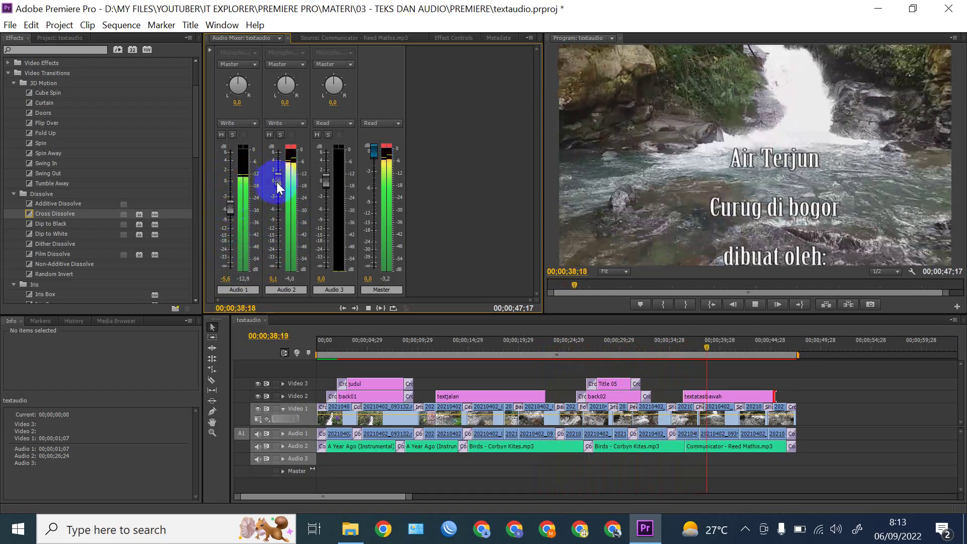
left_click_drag(230, 206, 233, 274)
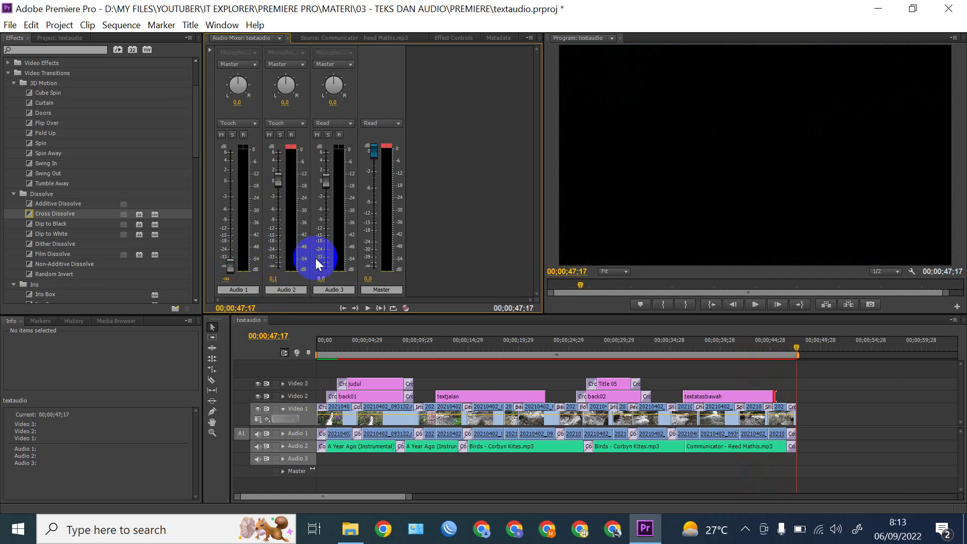
left_click(278, 353)
key("Home")
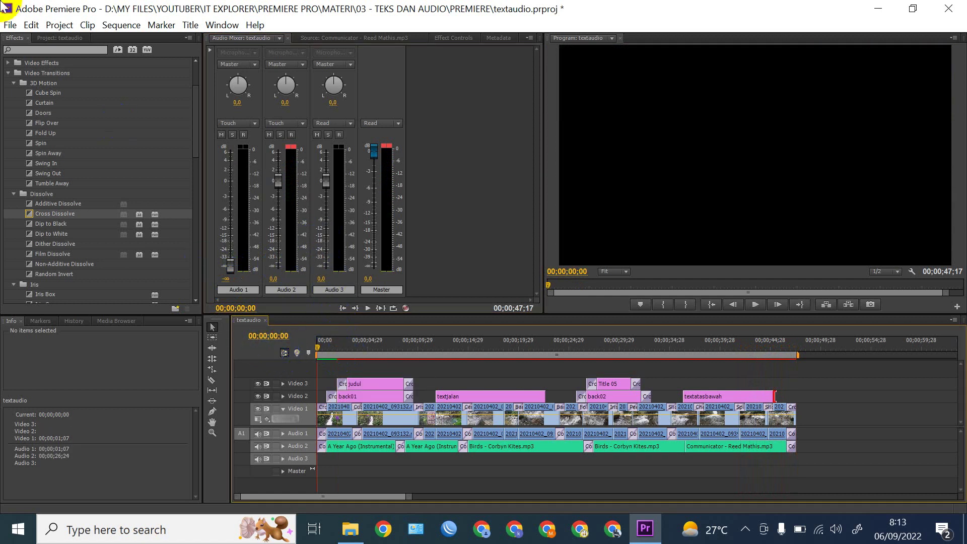
left_click(9, 26)
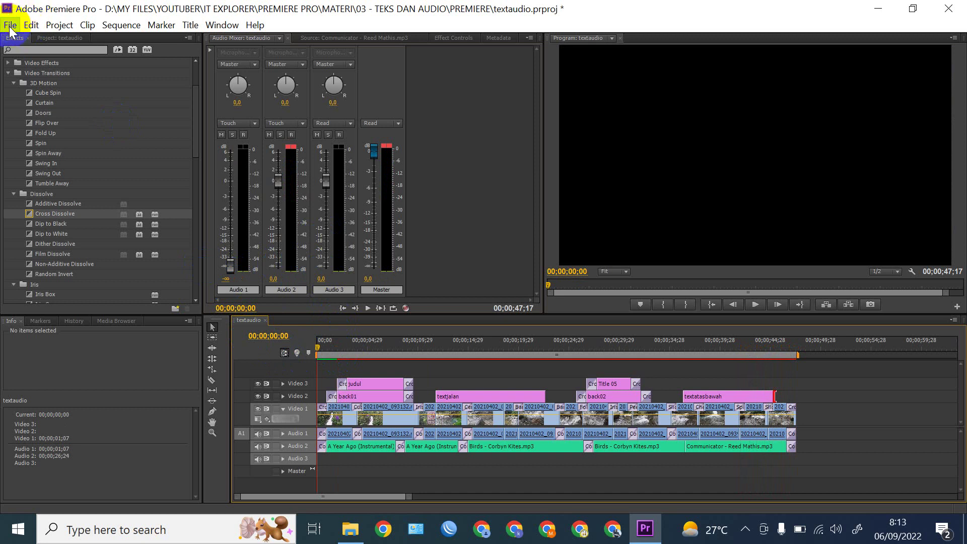
left_click(14, 26)
mouse_move(31, 26)
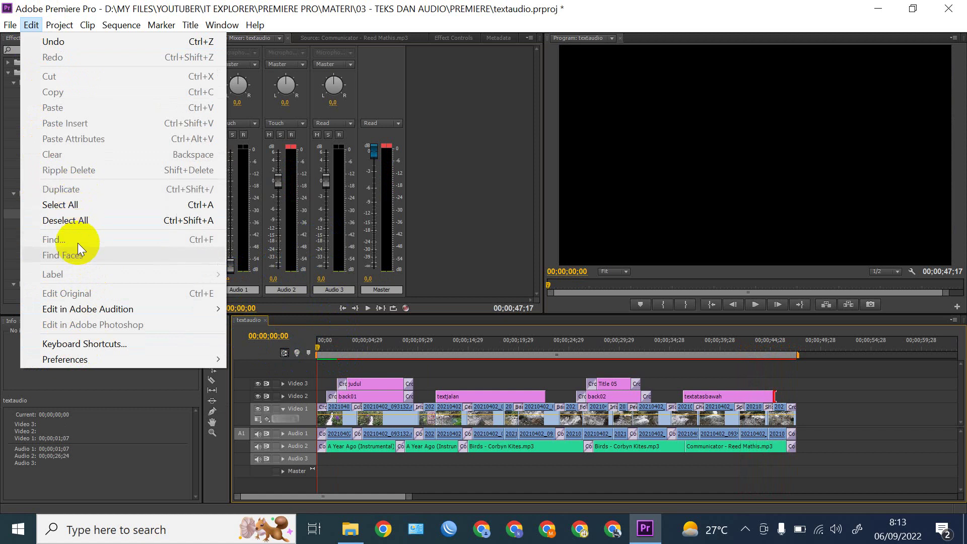
left_click(258, 322)
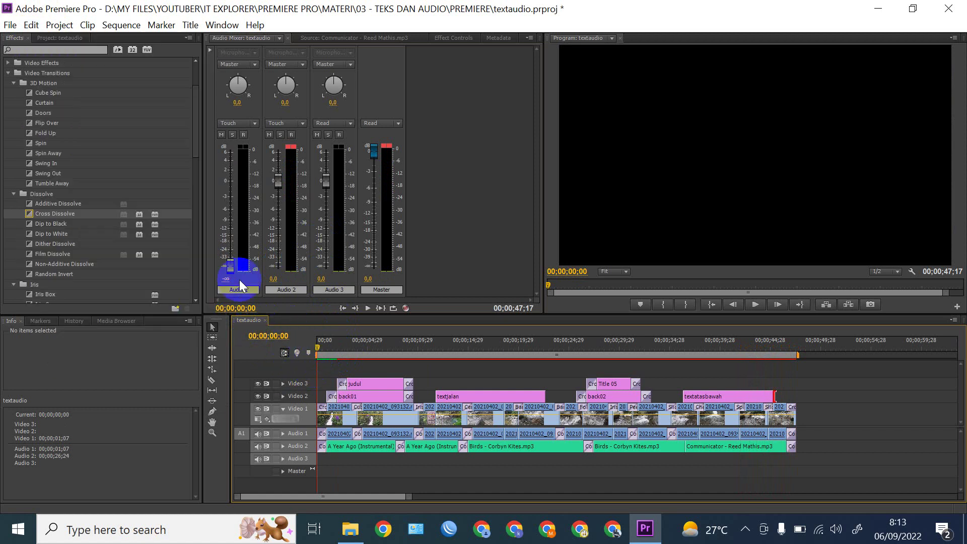
Open the media export settings, choose the H.264 format with the YouTube HD 1080p 29.97 preset, and check the output location without changing it
left_click(8, 27)
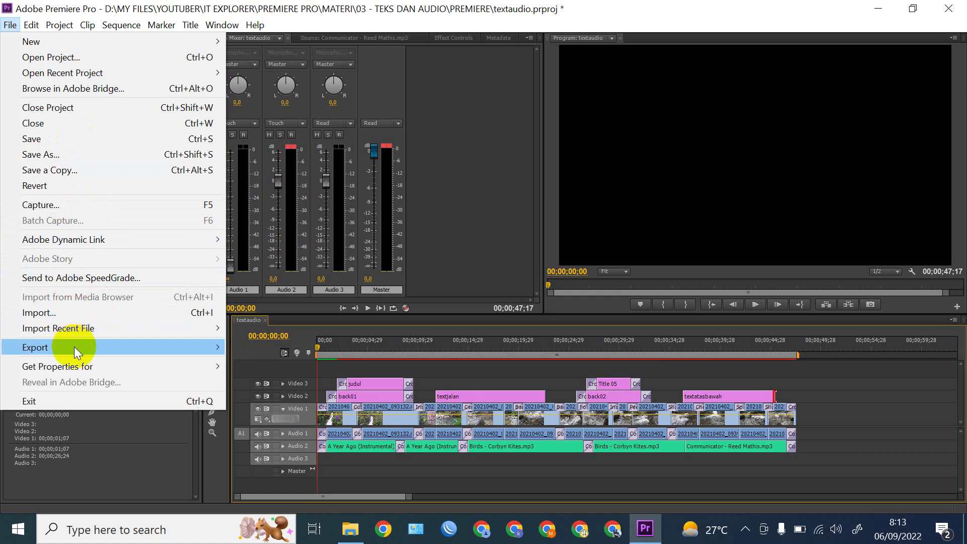
mouse_move(158, 345)
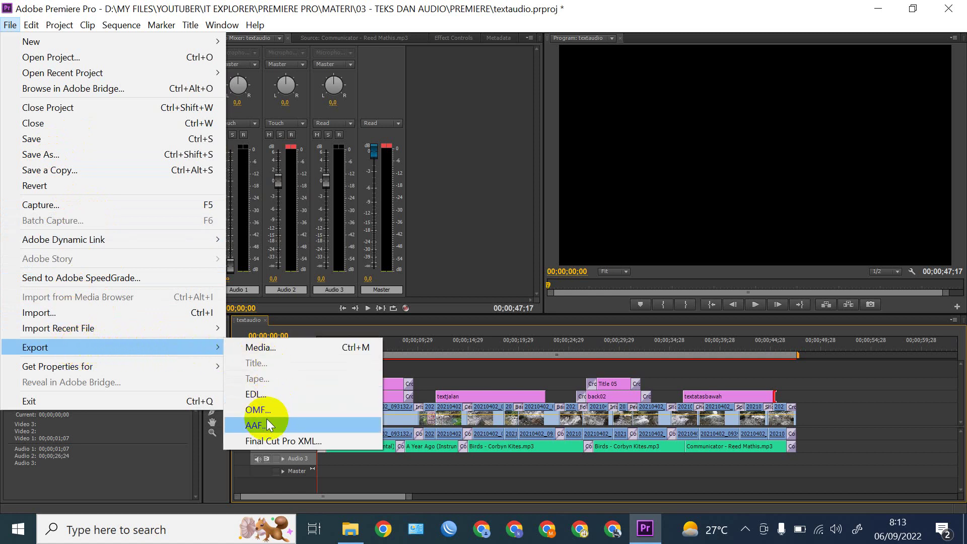
left_click(271, 346)
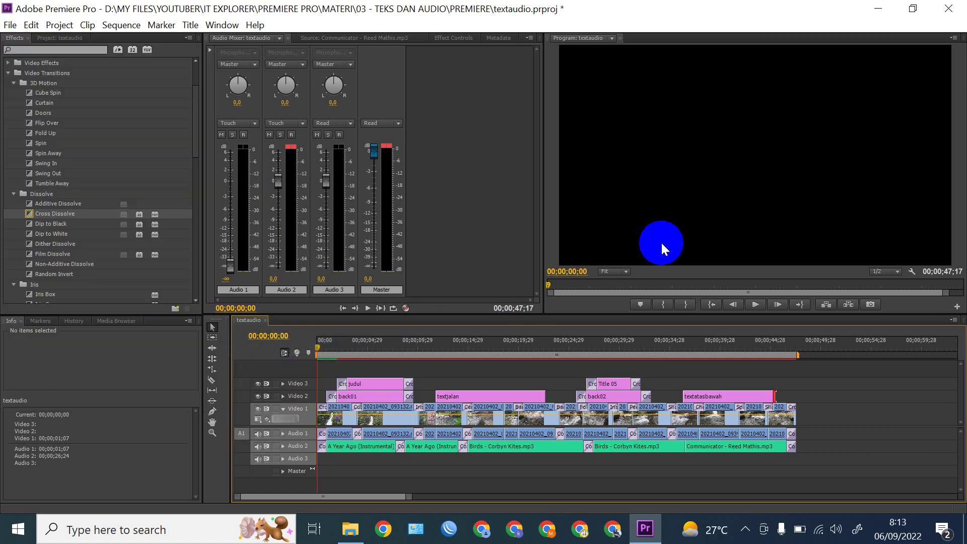
left_click(619, 148)
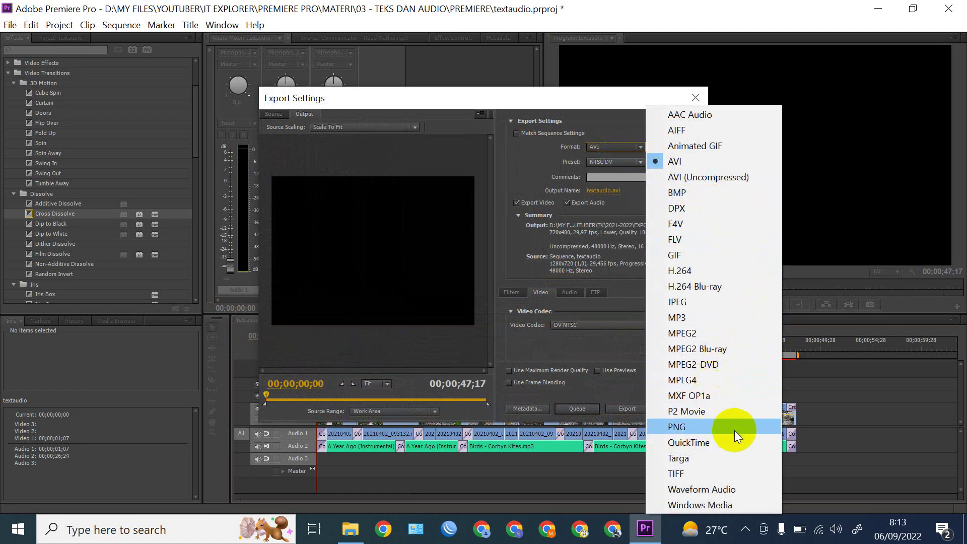
left_click(719, 270)
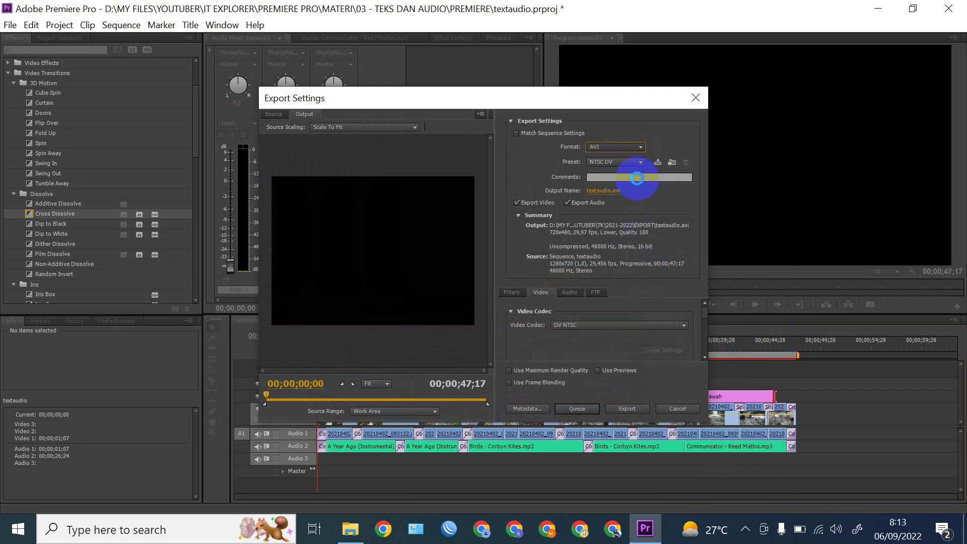
left_click(619, 162)
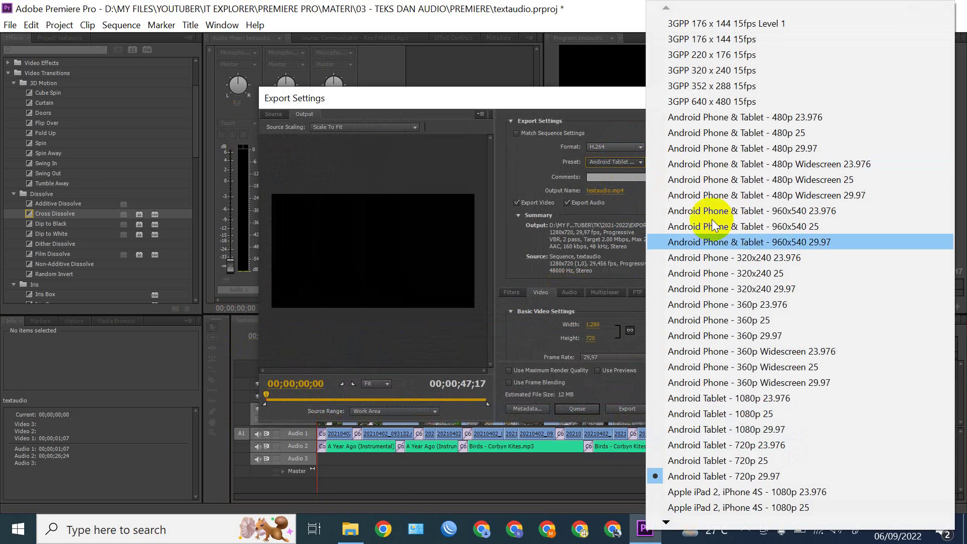
mouse_move(666, 524)
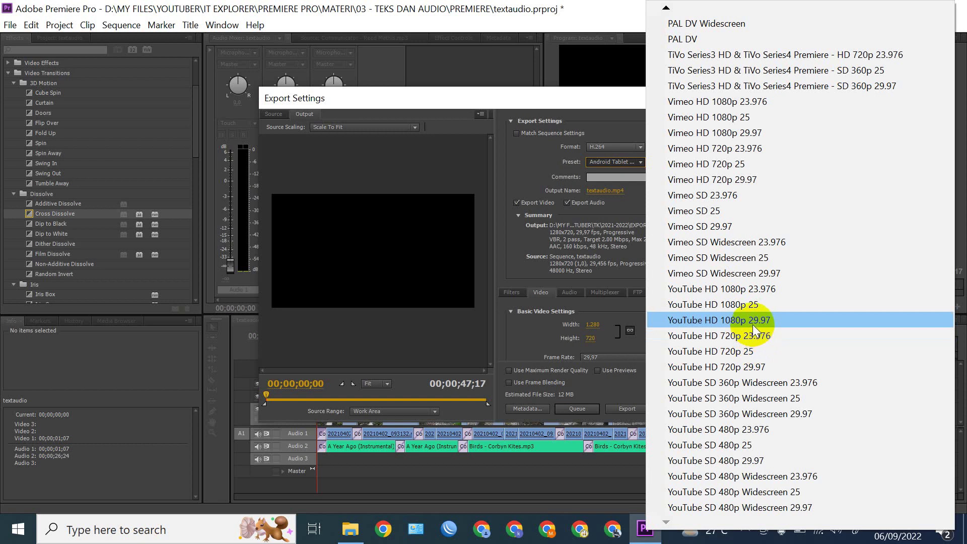
left_click(779, 321)
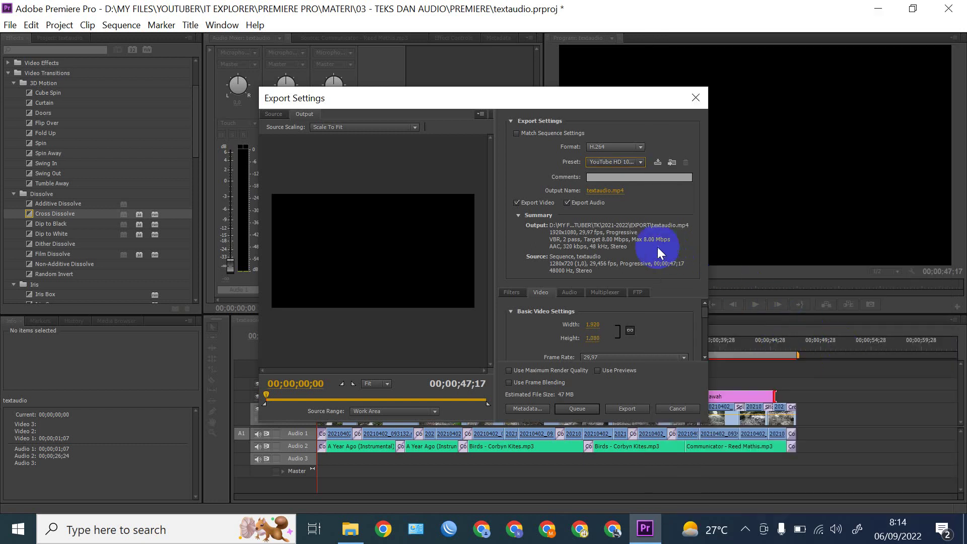
left_click(609, 191)
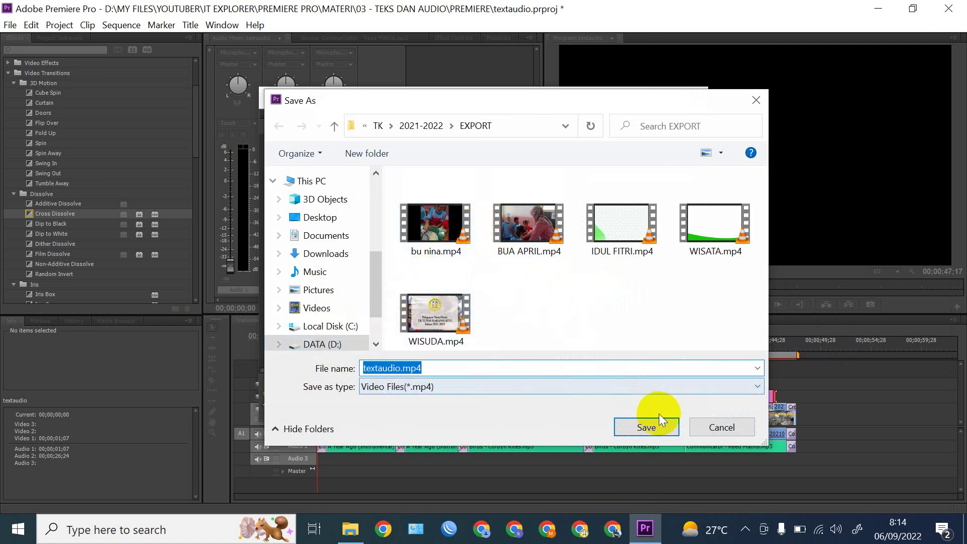
left_click(717, 427)
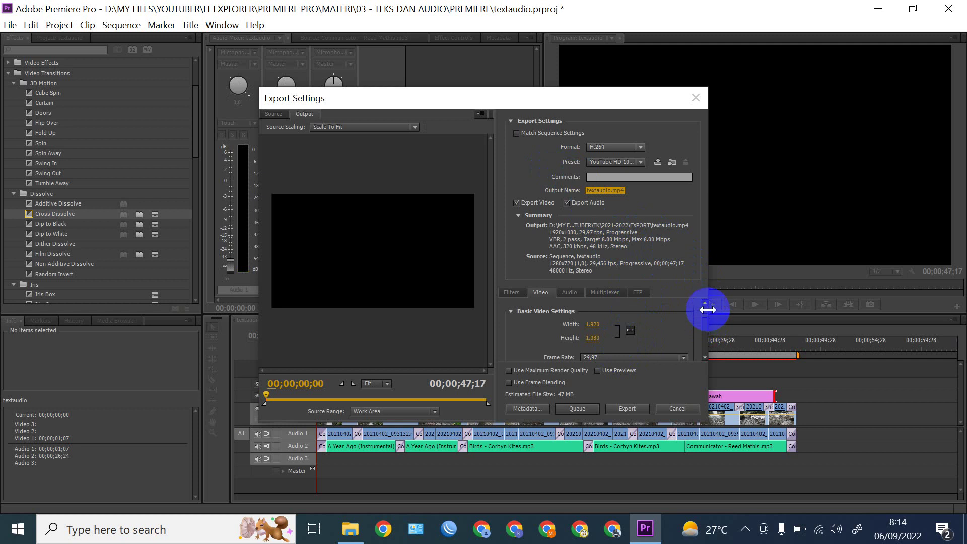
Set the export's video level to 4.1 and enable Render at Maximum Depth
left_click_drag(706, 318, 708, 334)
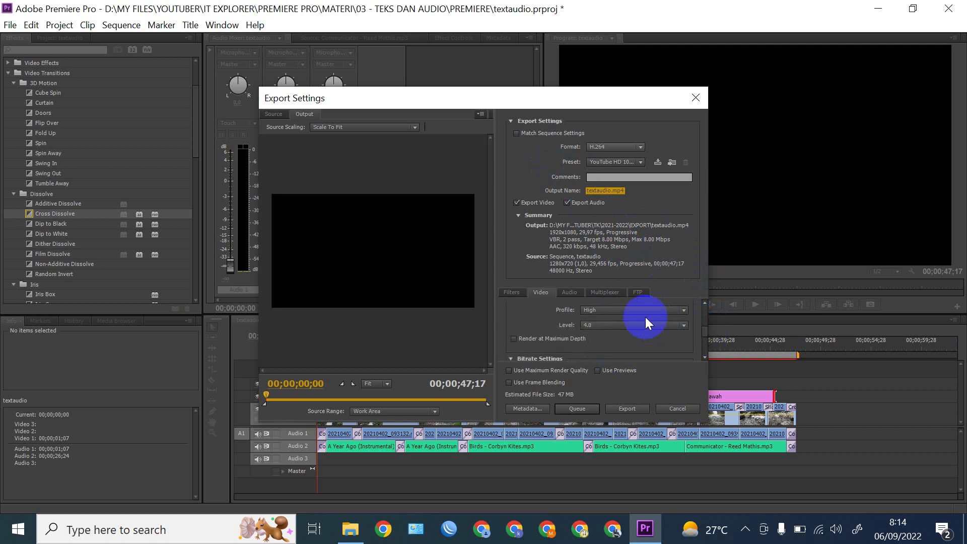
left_click(620, 326)
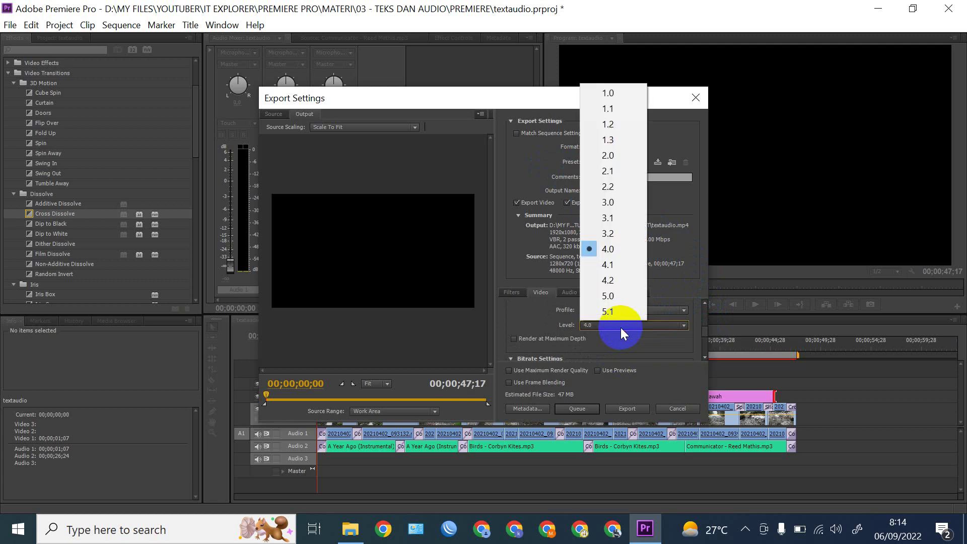
left_click(609, 266)
left_click(702, 332)
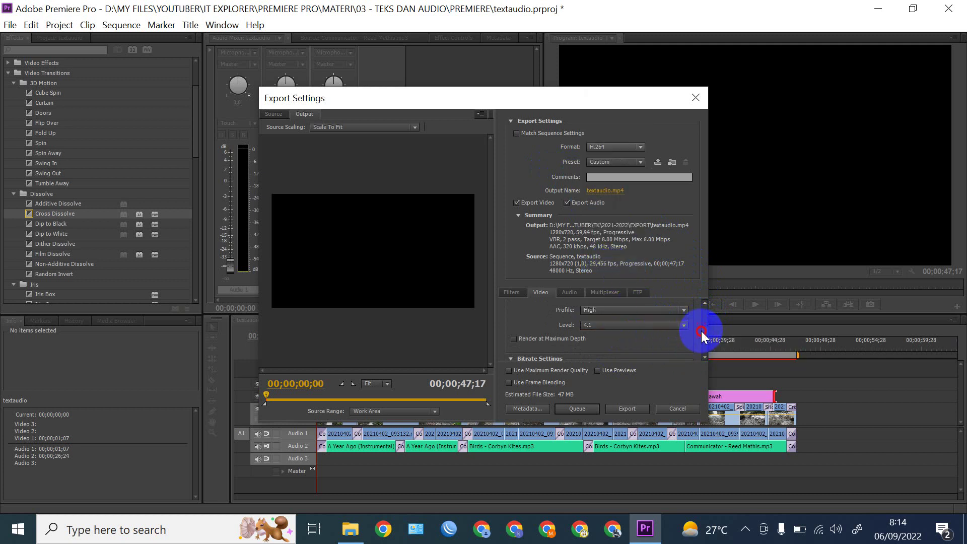
left_click(576, 338)
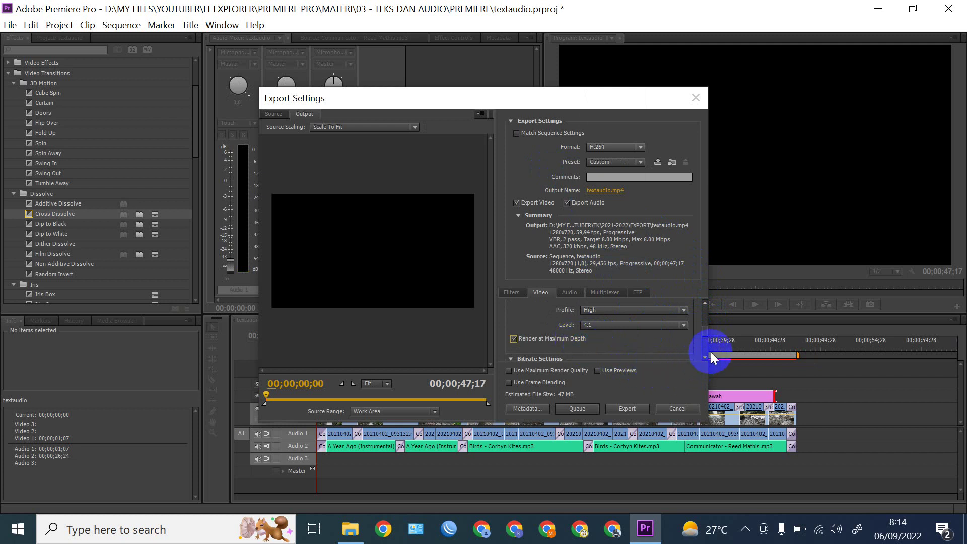
Set the bitrate encoding to VBR, 1 pass with a target bitrate of 14 Mbps, and export the sequence as textaudio.mp4
left_click_drag(703, 334, 703, 340)
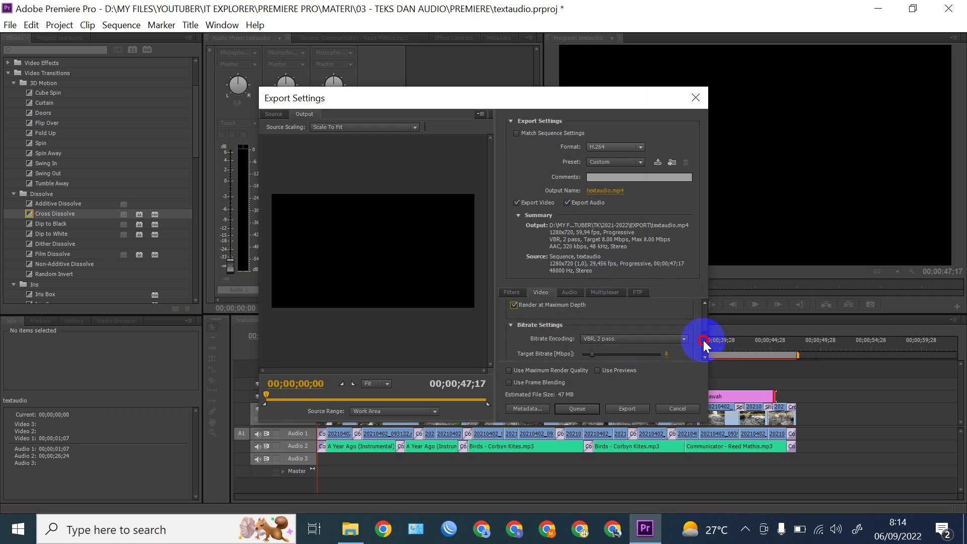
left_click(677, 339)
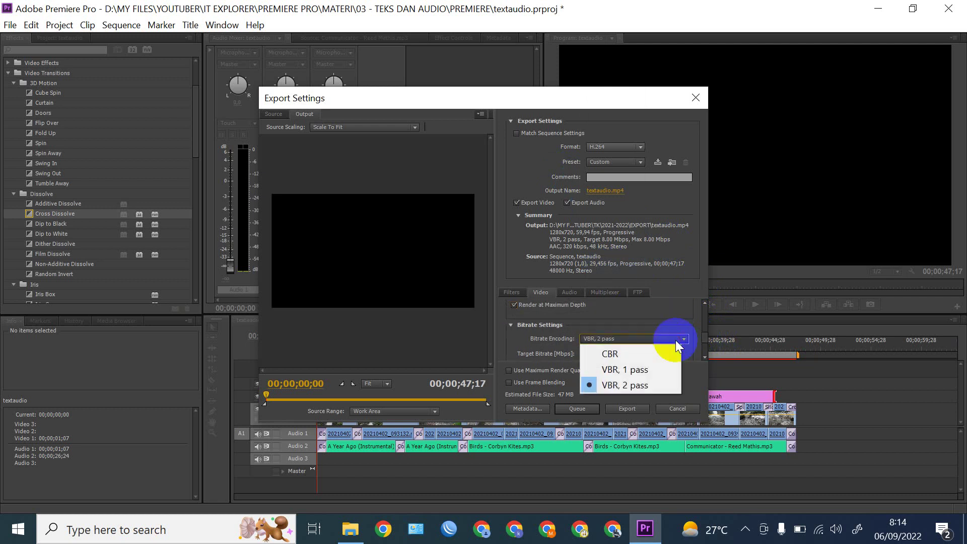
left_click(645, 371)
left_click_drag(702, 339, 704, 345)
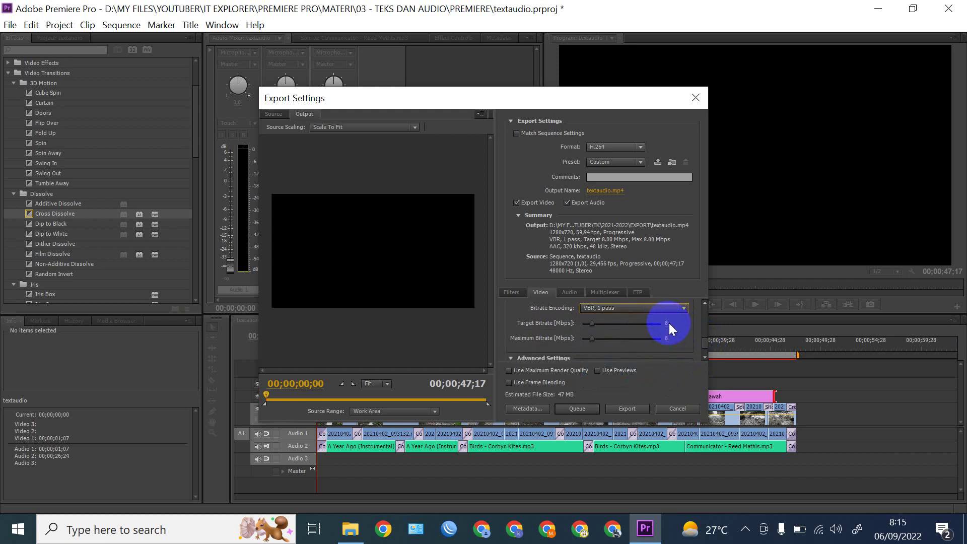
left_click(667, 323)
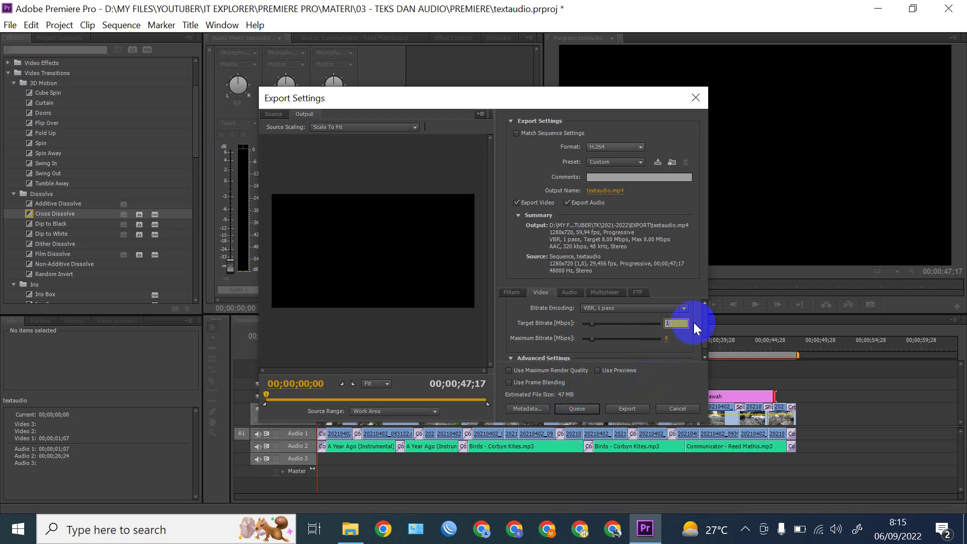
key("Return")
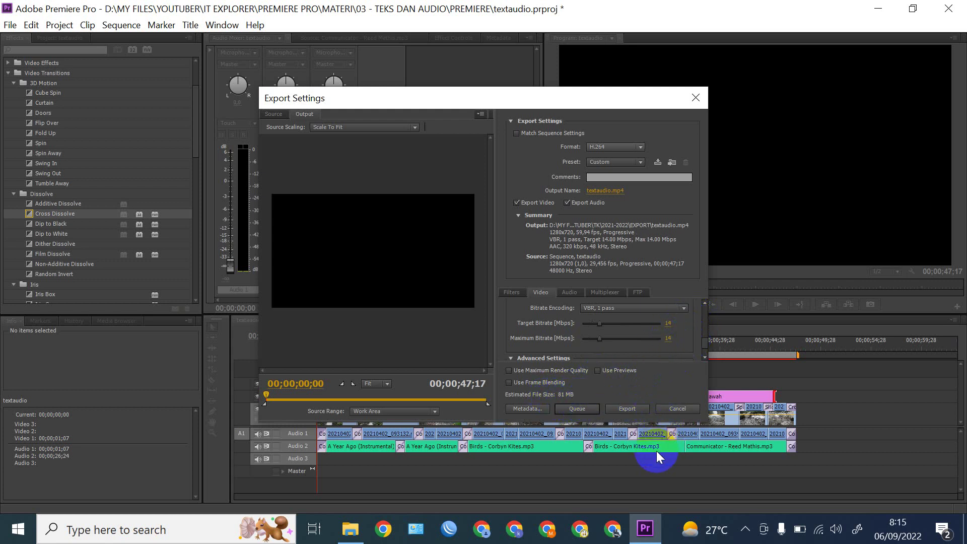
left_click(632, 409)
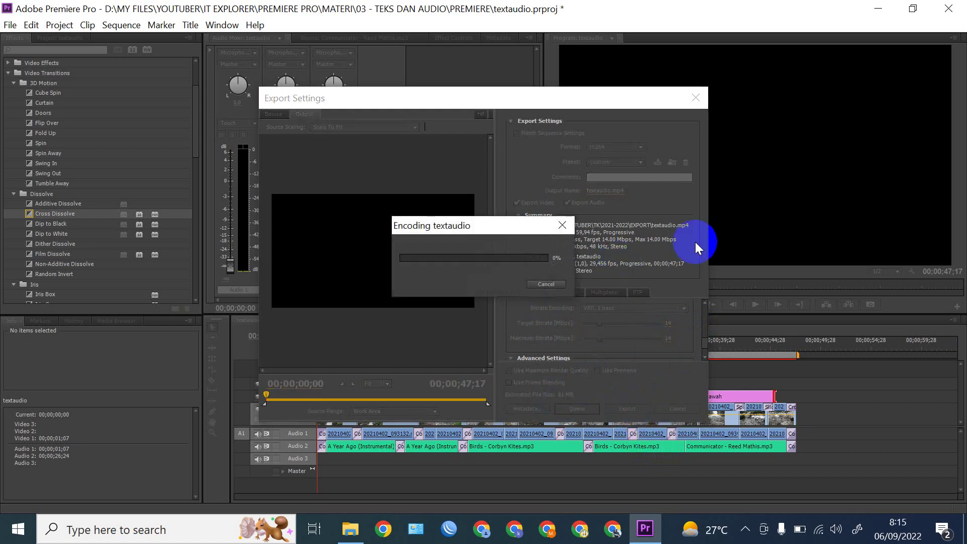